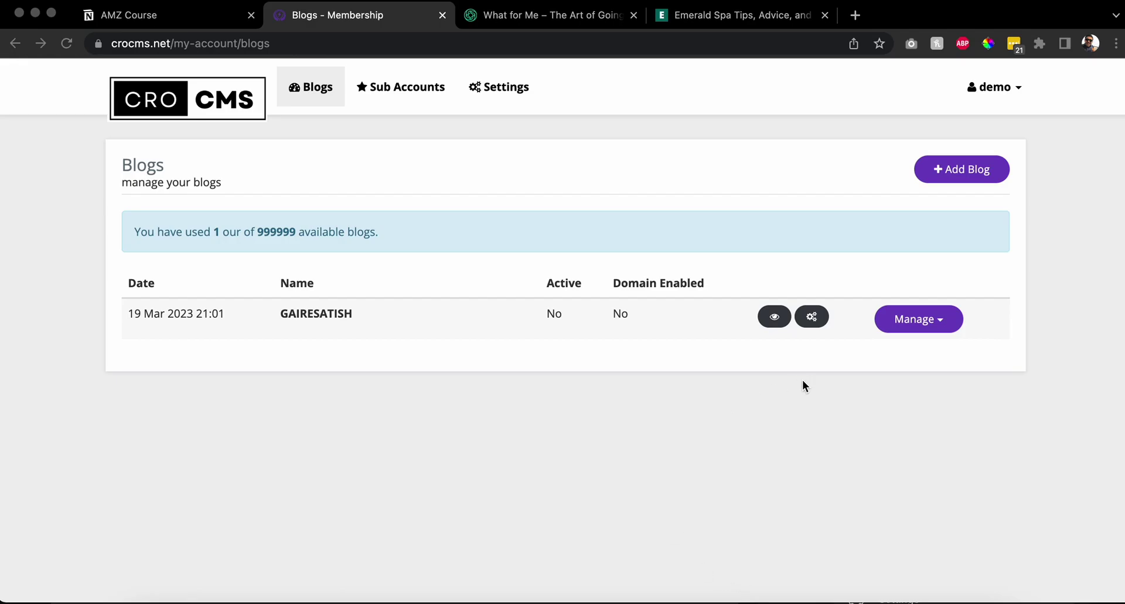
# - Open the listed blog's public site and its website manager
pyautogui.click(774, 318)
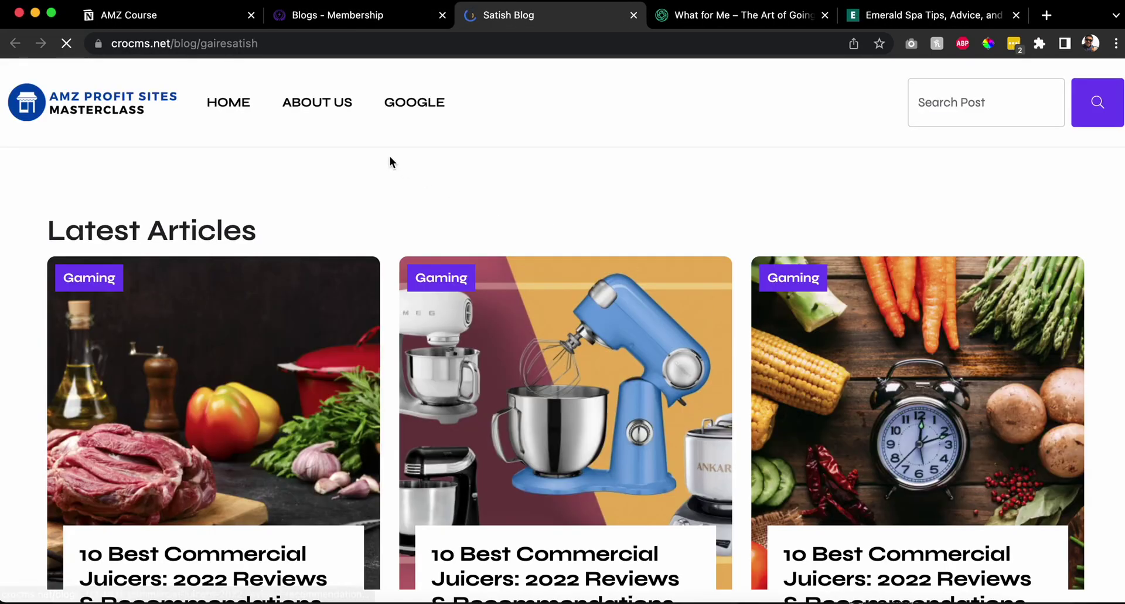
pyautogui.click(357, 16)
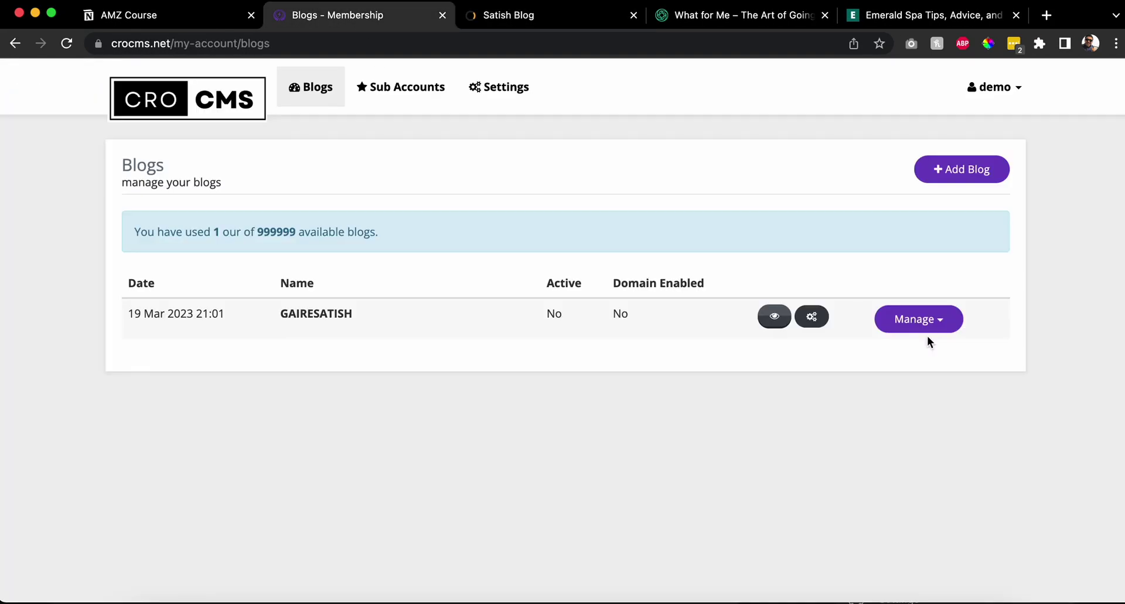
pyautogui.click(812, 317)
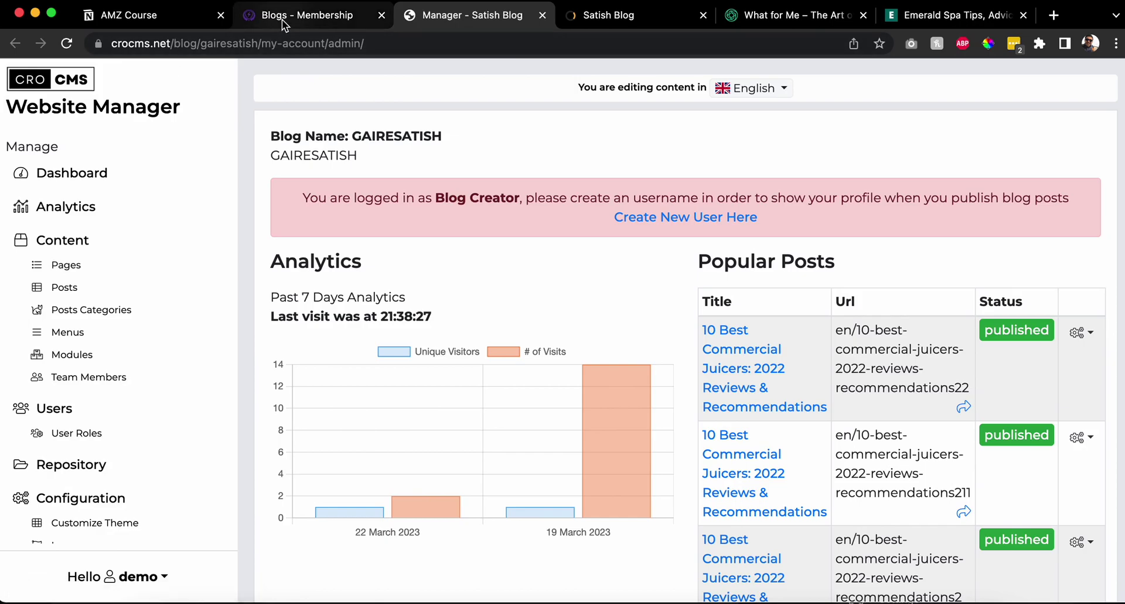
# - Open a commercial juicers article on the public blog and review its layout from the main contents to the pros and cons
pyautogui.click(597, 23)
pyautogui.scroll(-3, 493, 202)
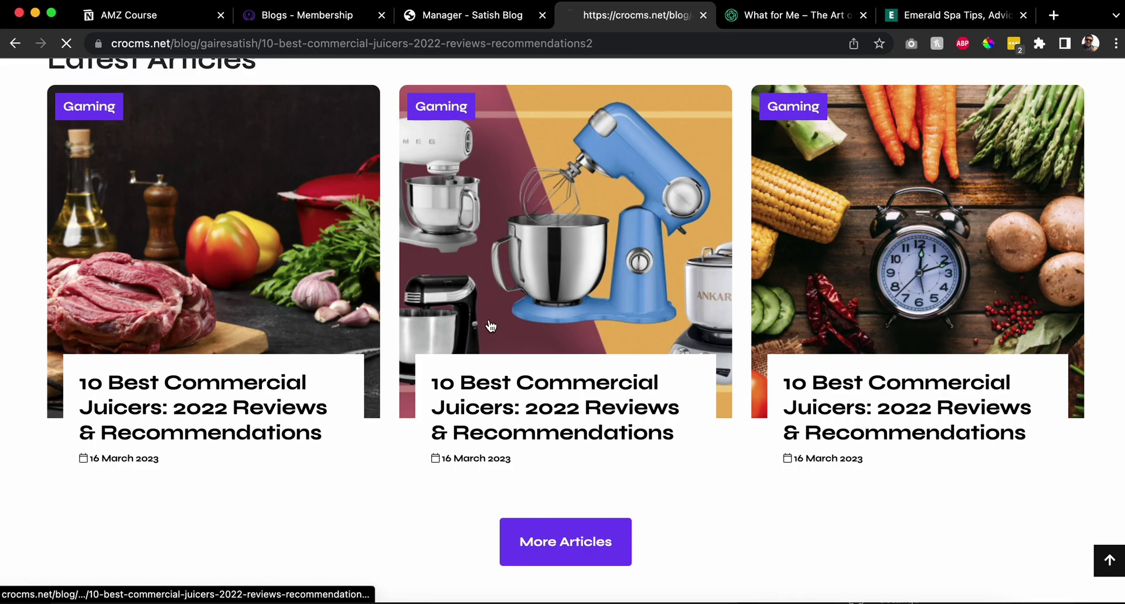
pyautogui.scroll(-15, 491, 326)
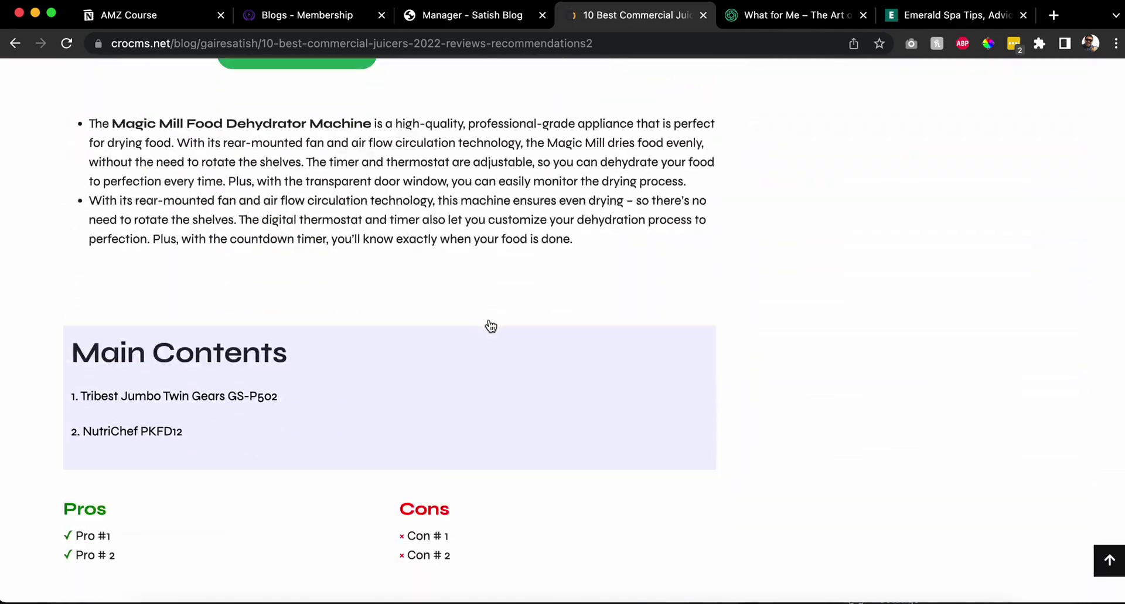
pyautogui.scroll(-8, 491, 326)
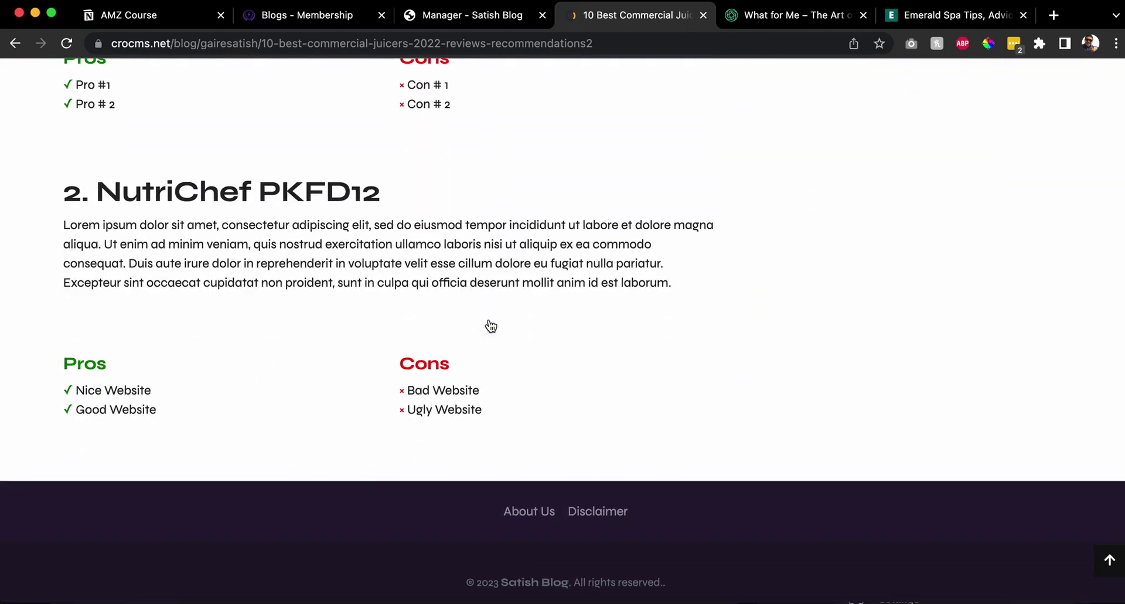
pyautogui.scroll(20, 491, 326)
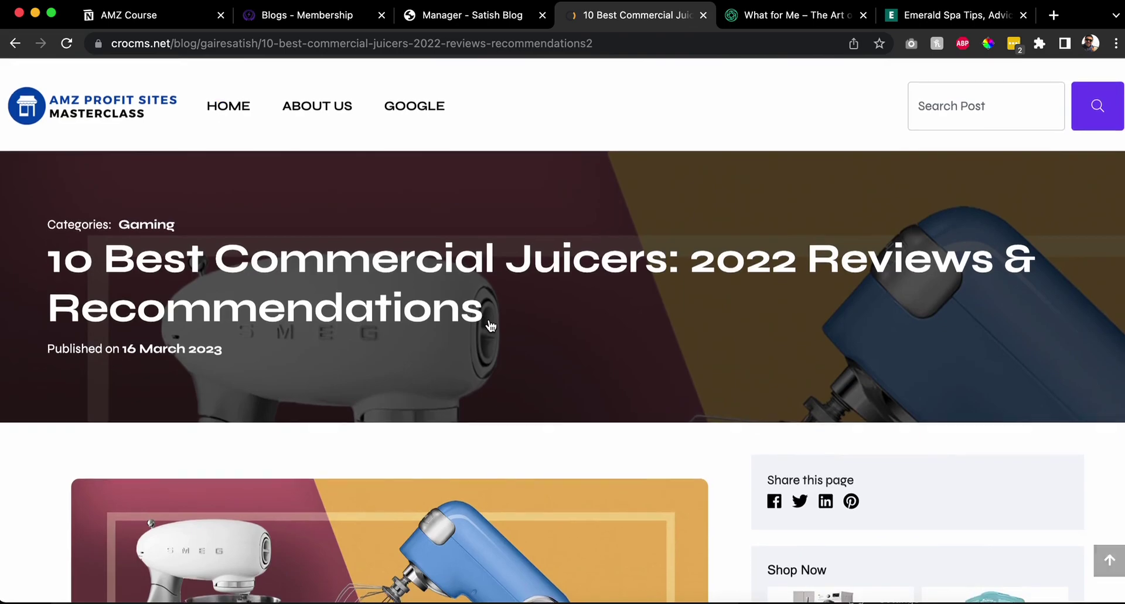
# - Browse the recent articles on whatforme.com and open "Best Mushroom Growing Kit for Commercial and Home Use"
pyautogui.click(777, 19)
pyautogui.scroll(-2, 652, 280)
pyautogui.scroll(-2, 652, 279)
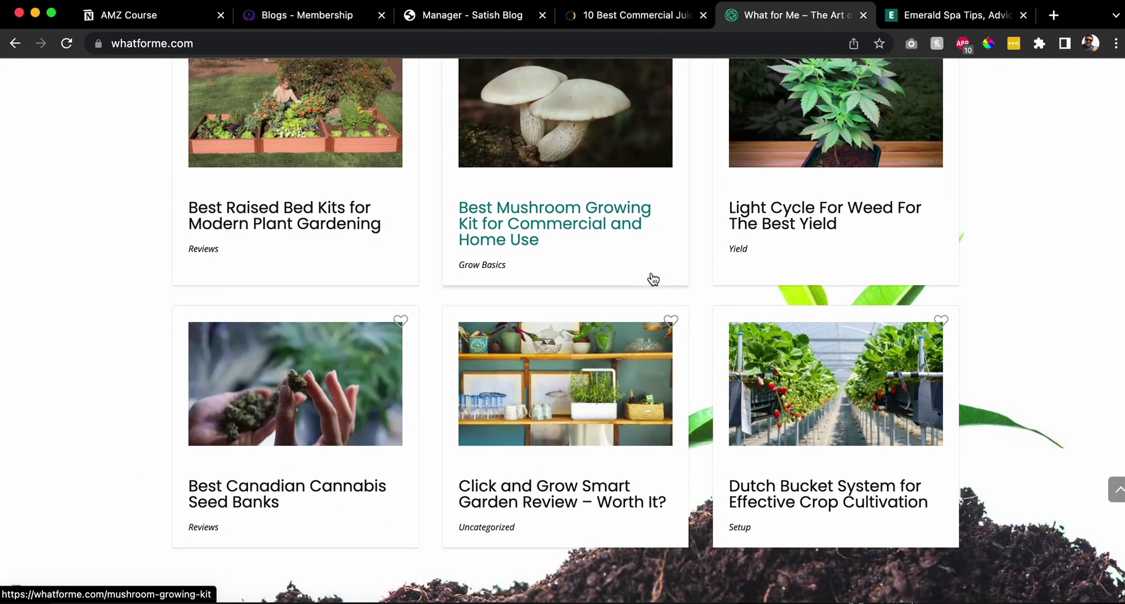
pyautogui.scroll(-2, 652, 275)
pyautogui.scroll(2, 651, 275)
pyautogui.scroll(3, 652, 275)
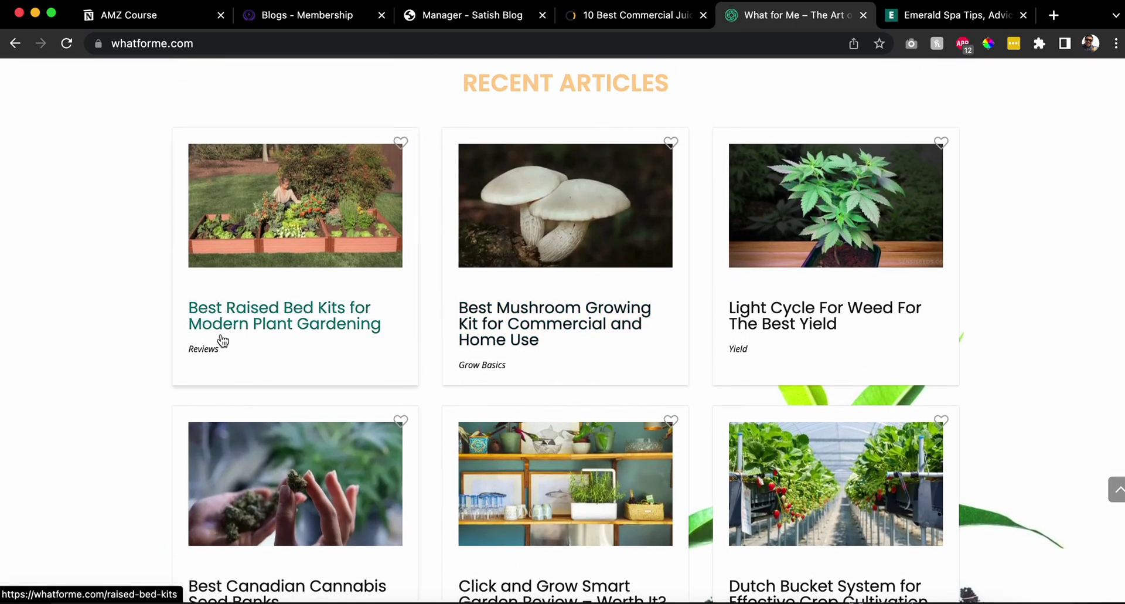
pyautogui.click(535, 322)
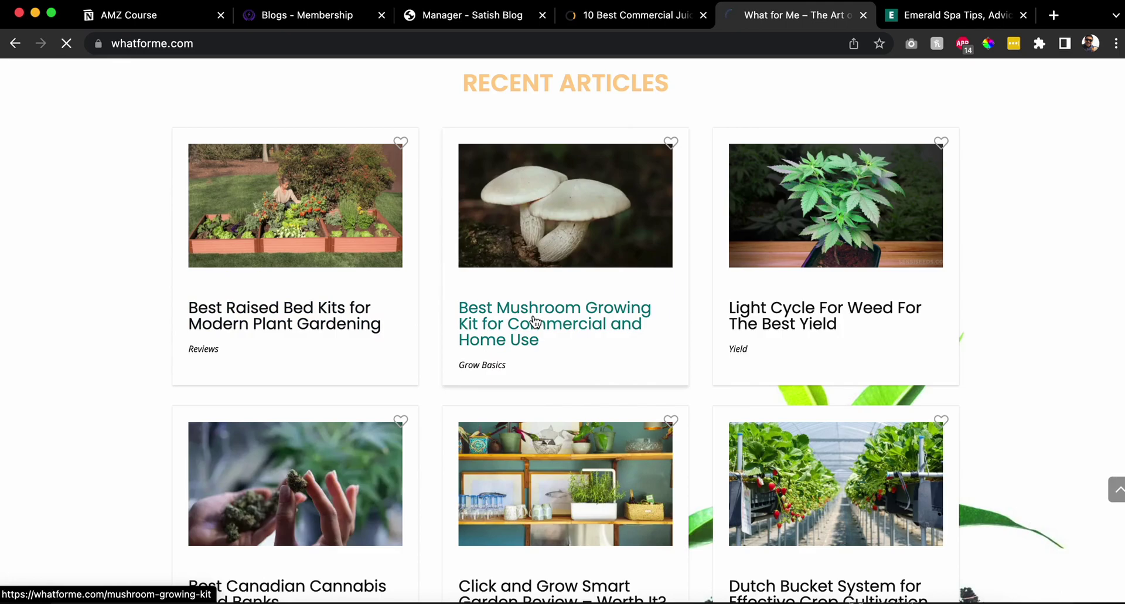
# - Examine the mushroom kit article's introduction, expanding and collapsing its table of contents
pyautogui.scroll(-10, 534, 321)
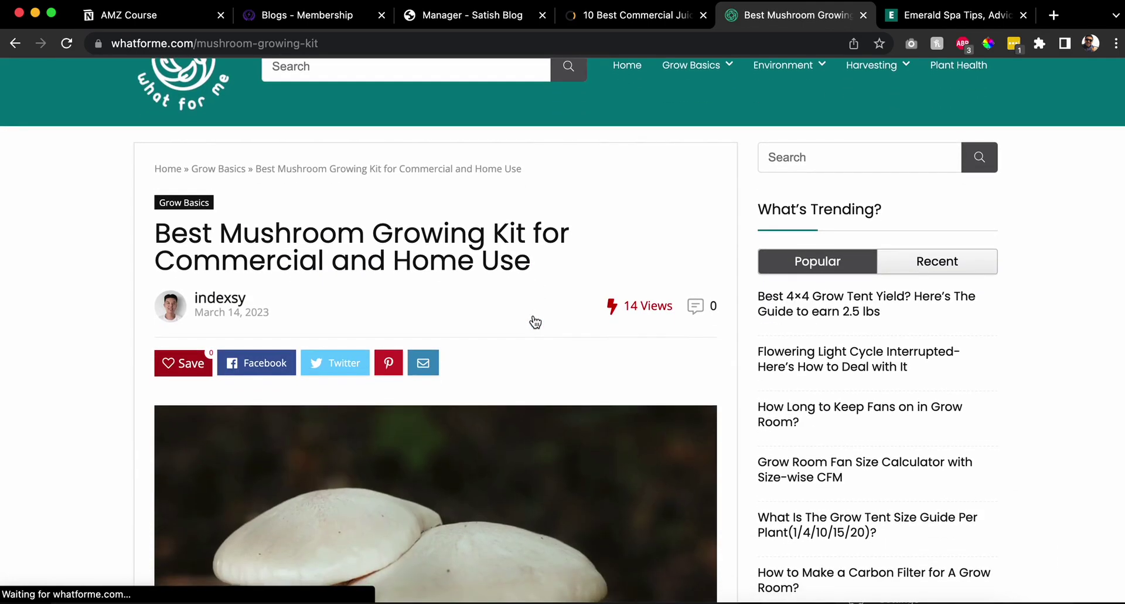
pyautogui.scroll(-8, 534, 321)
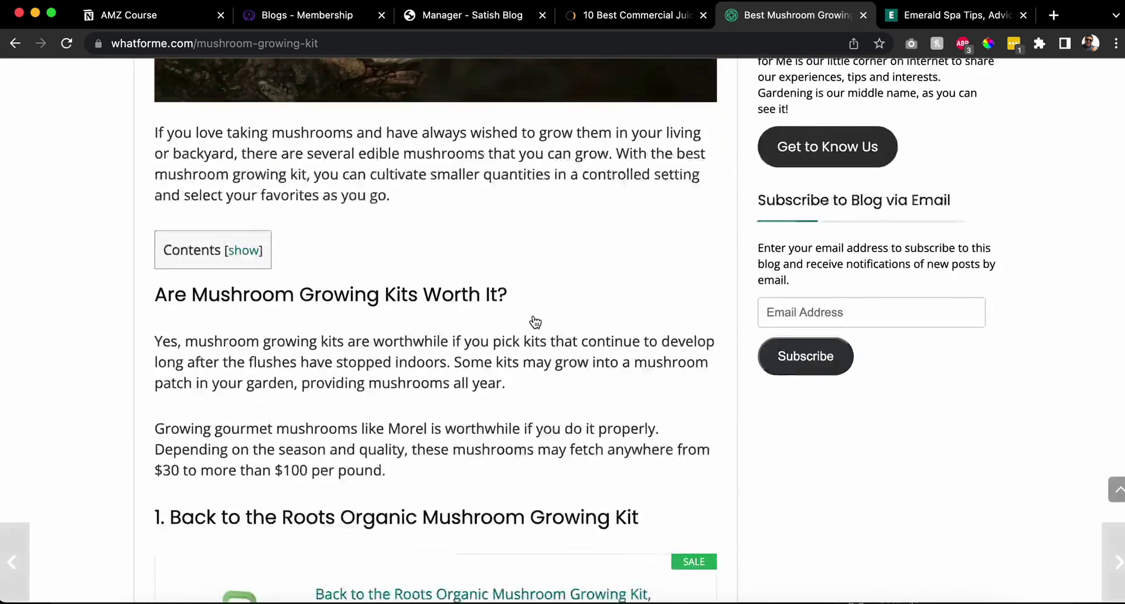
pyautogui.scroll(4, 534, 321)
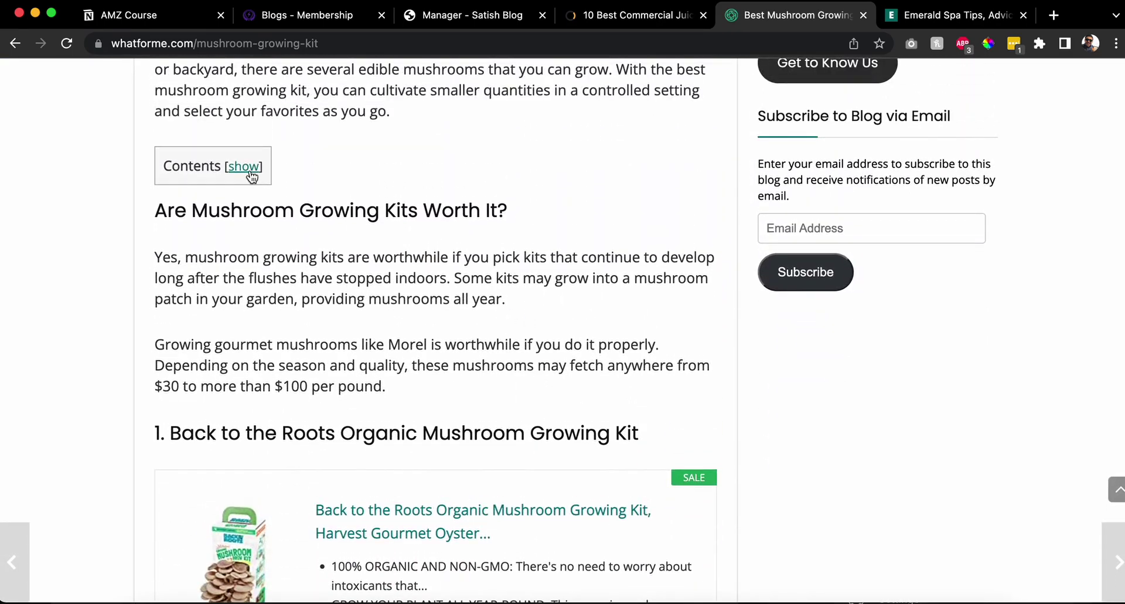
pyautogui.click(251, 172)
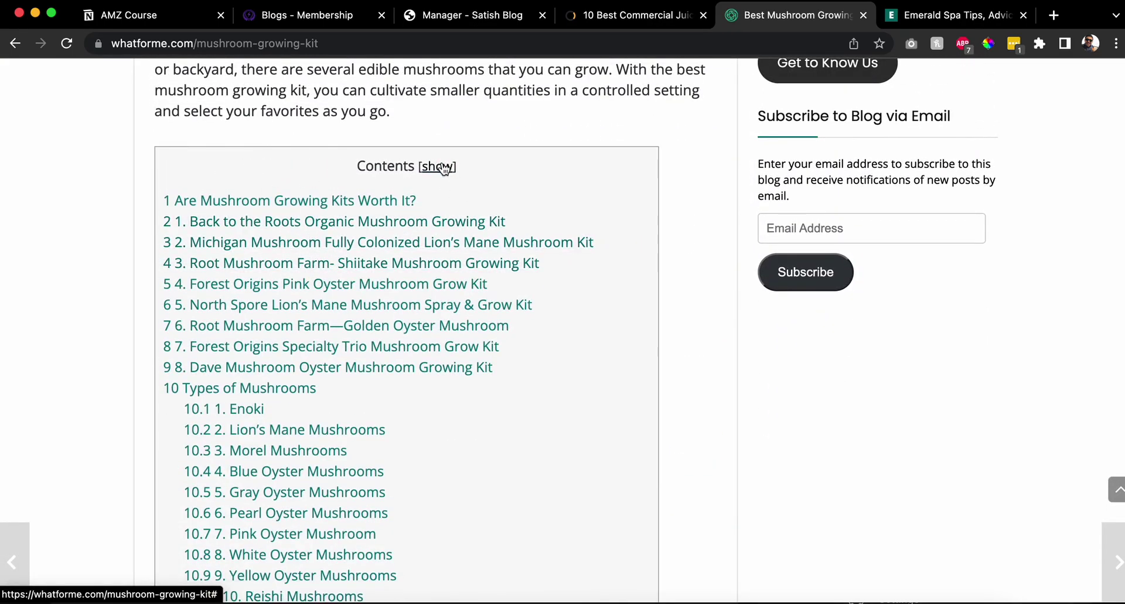
pyautogui.click(443, 167)
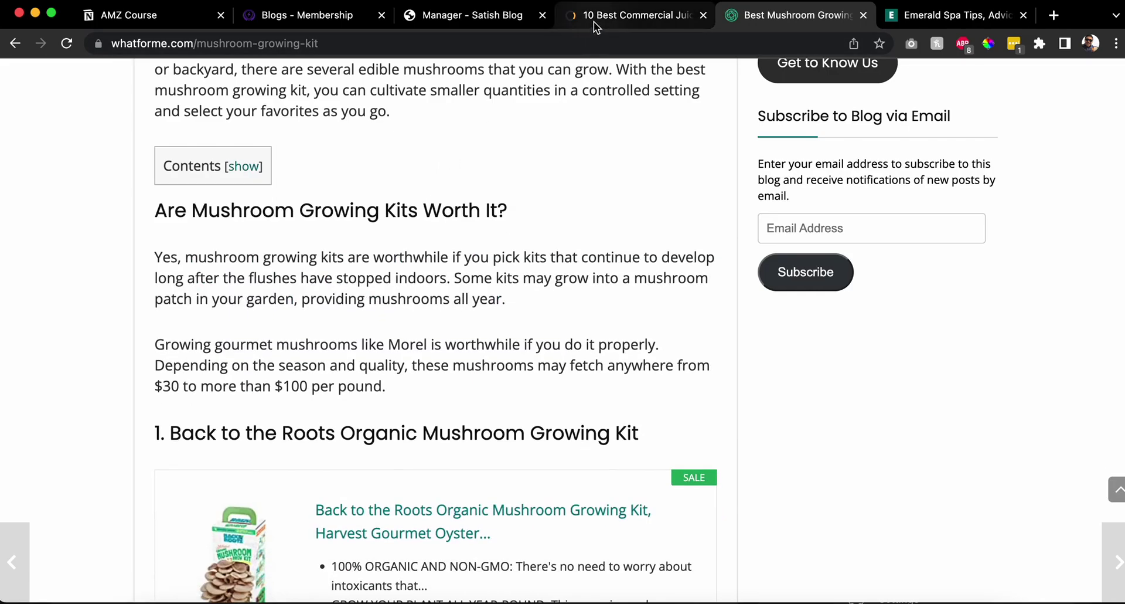
# - Compare the first mushroom kit's Amazon product box with the Amazon price link in the blog's juicers article
pyautogui.scroll(-6, 486, 199)
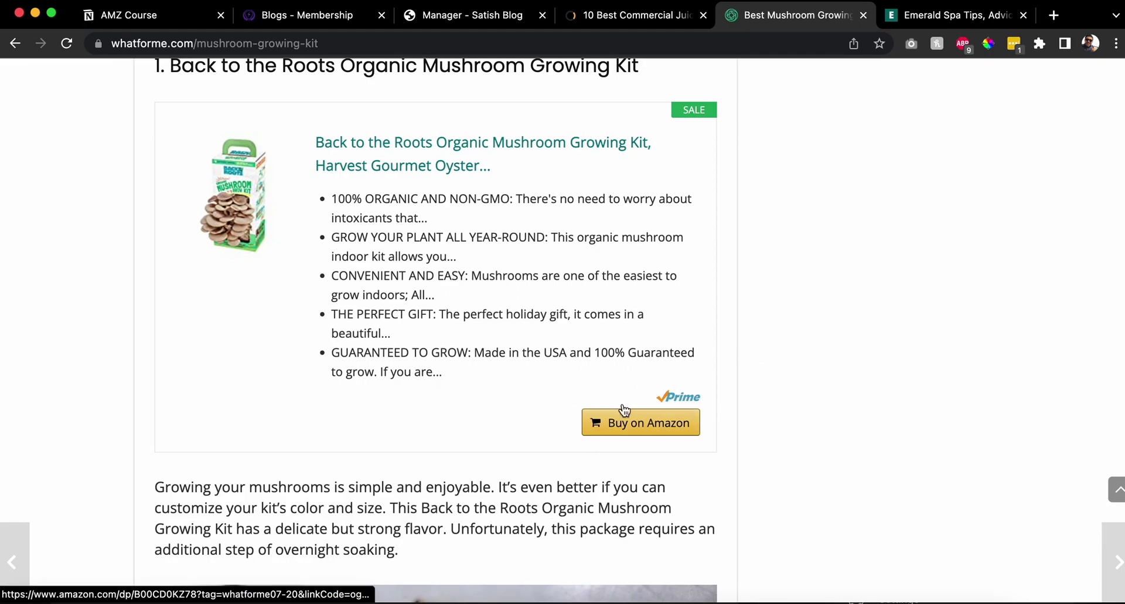
pyautogui.click(626, 19)
pyautogui.scroll(-20, 558, 222)
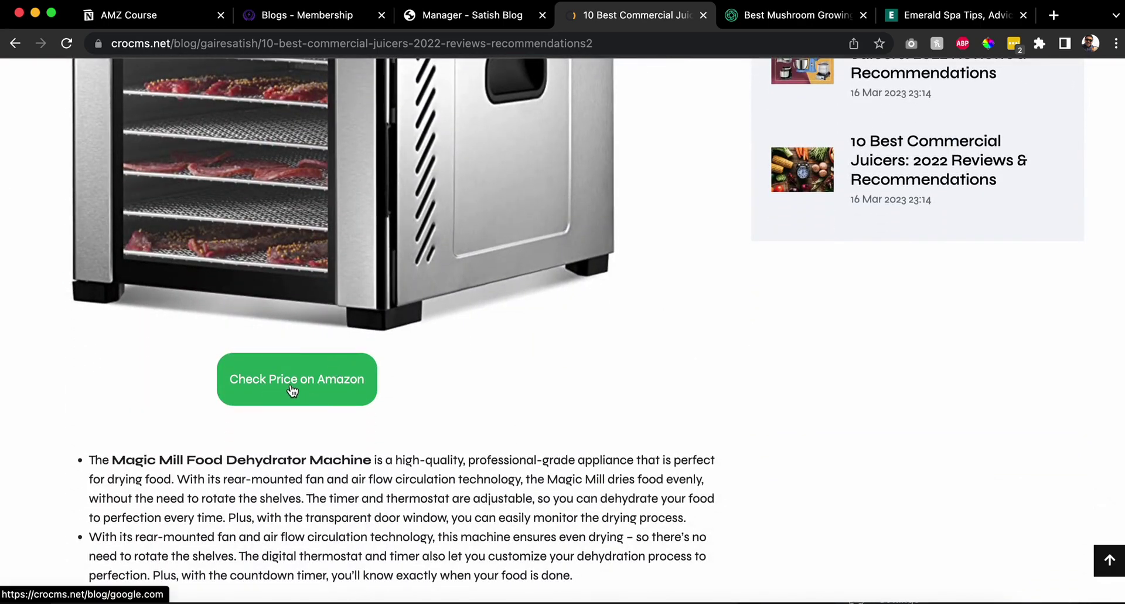
pyautogui.click(787, 19)
# - Examine how the mushroom kit article arranges product boxes, descriptions and images for its first three kits
pyautogui.scroll(-2, 780, 242)
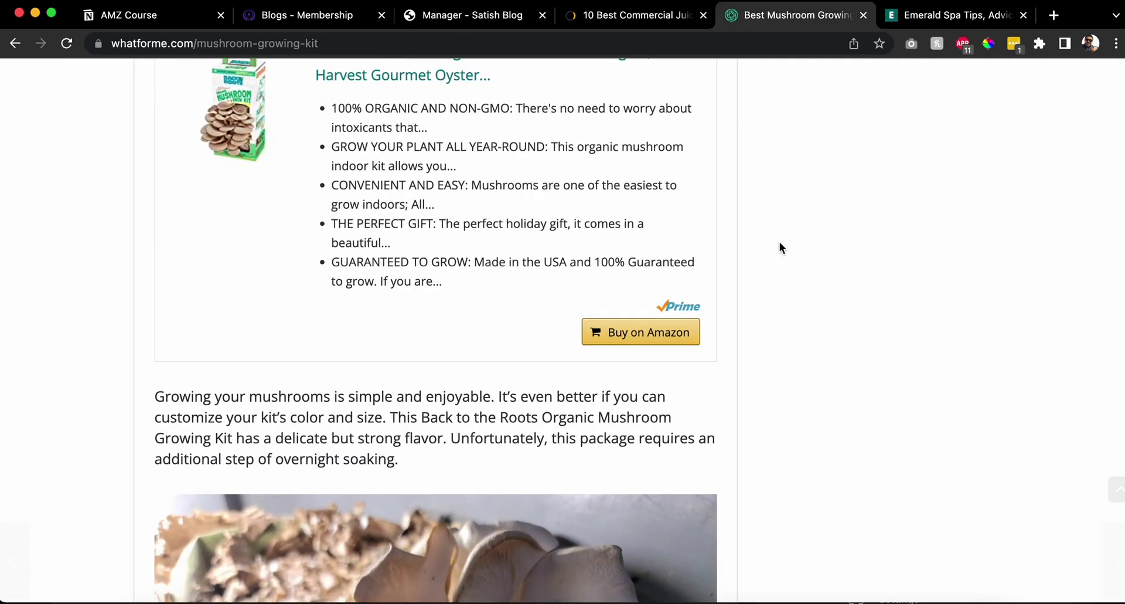
pyautogui.scroll(-5, 779, 243)
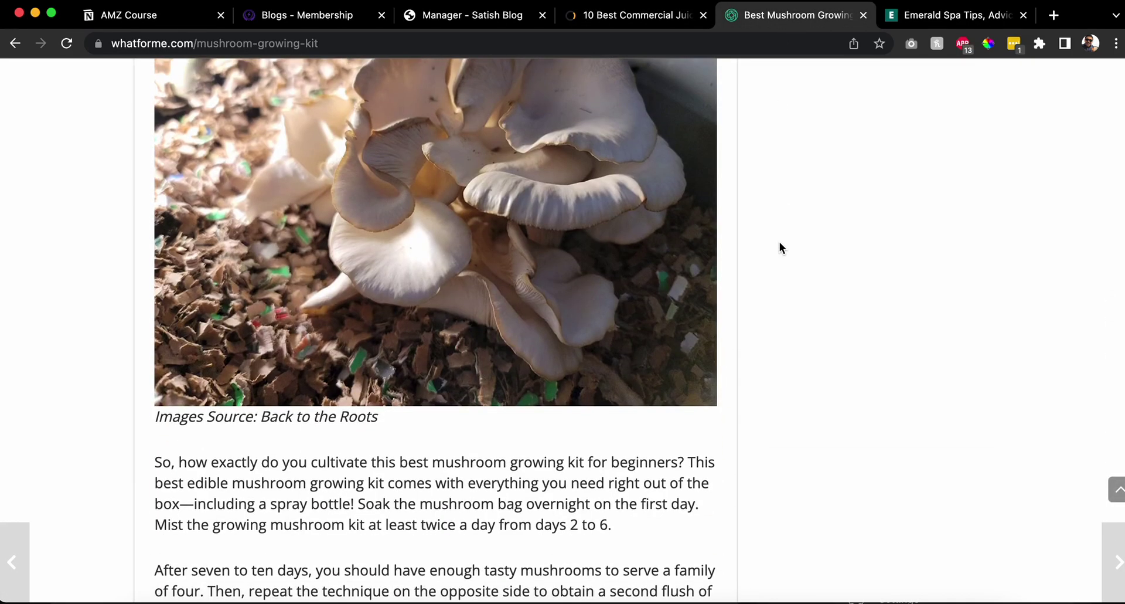
pyautogui.scroll(3, 779, 247)
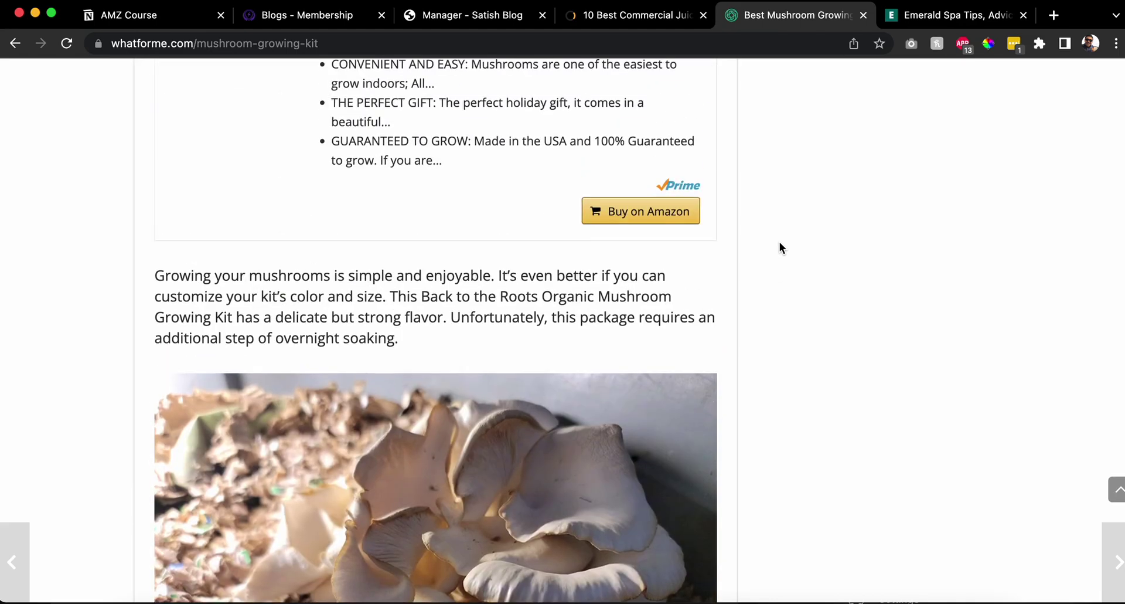
pyautogui.scroll(-11, 779, 248)
pyautogui.scroll(-3, 780, 246)
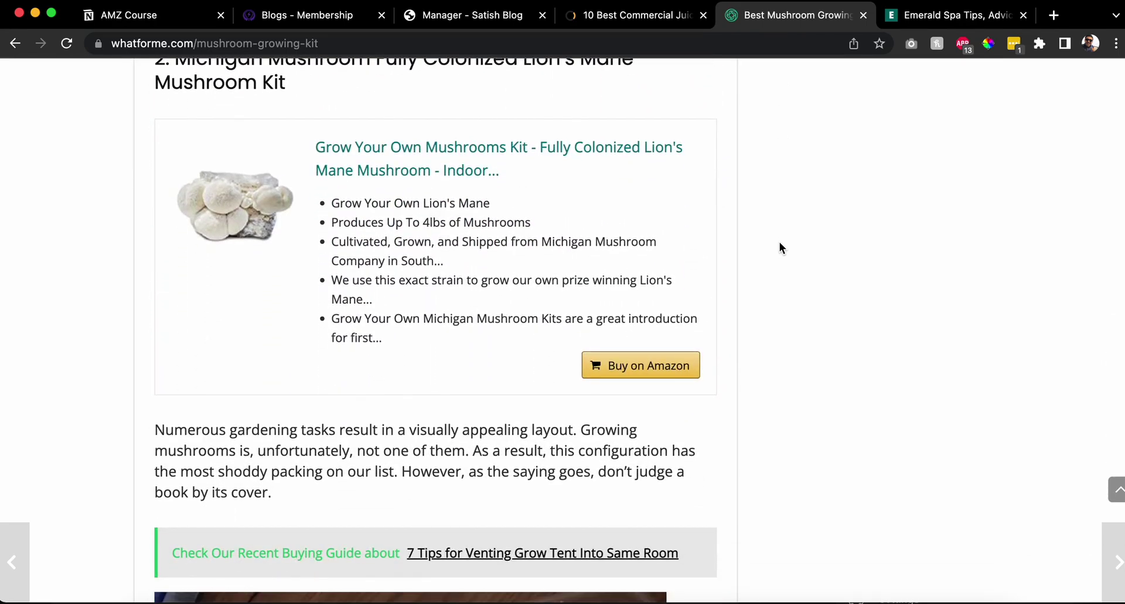
pyautogui.scroll(-7, 779, 311)
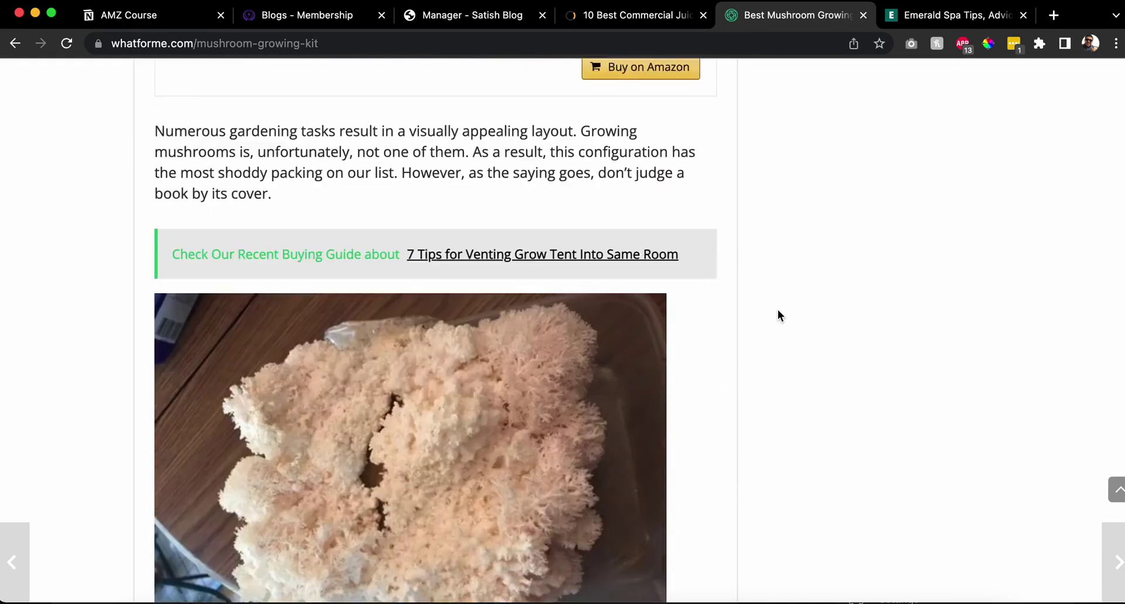
pyautogui.scroll(-6, 778, 310)
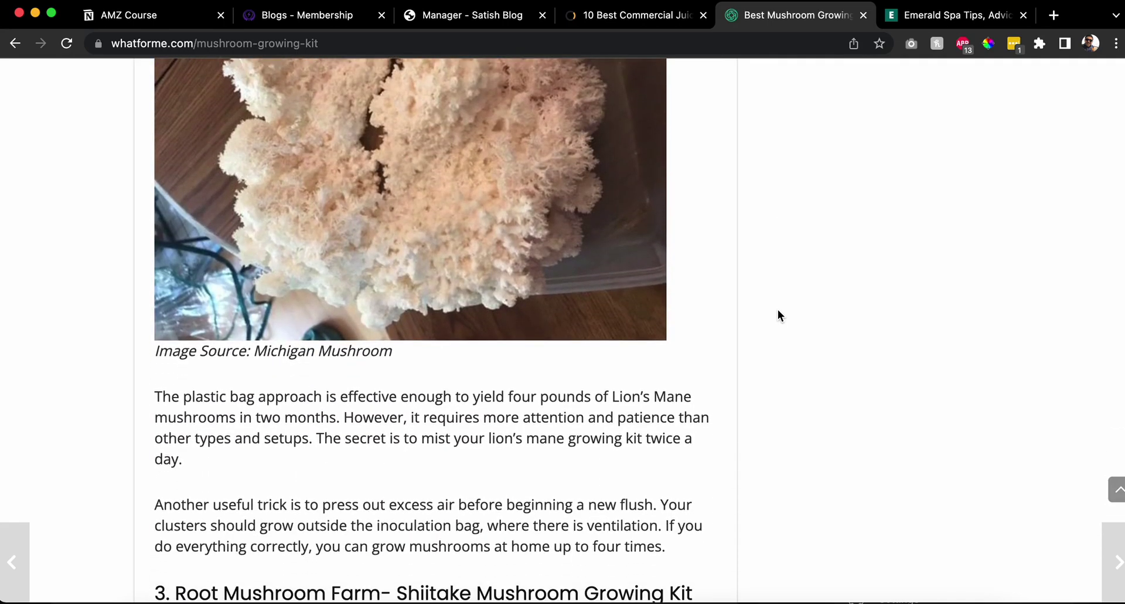
pyautogui.scroll(-3, 778, 311)
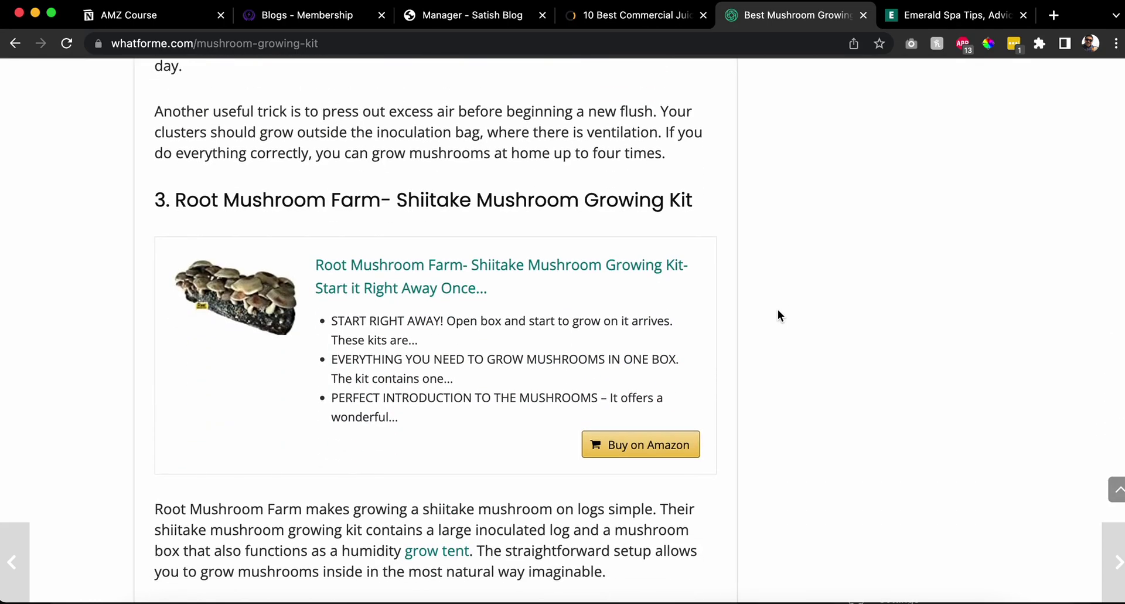
pyautogui.scroll(-4, 778, 311)
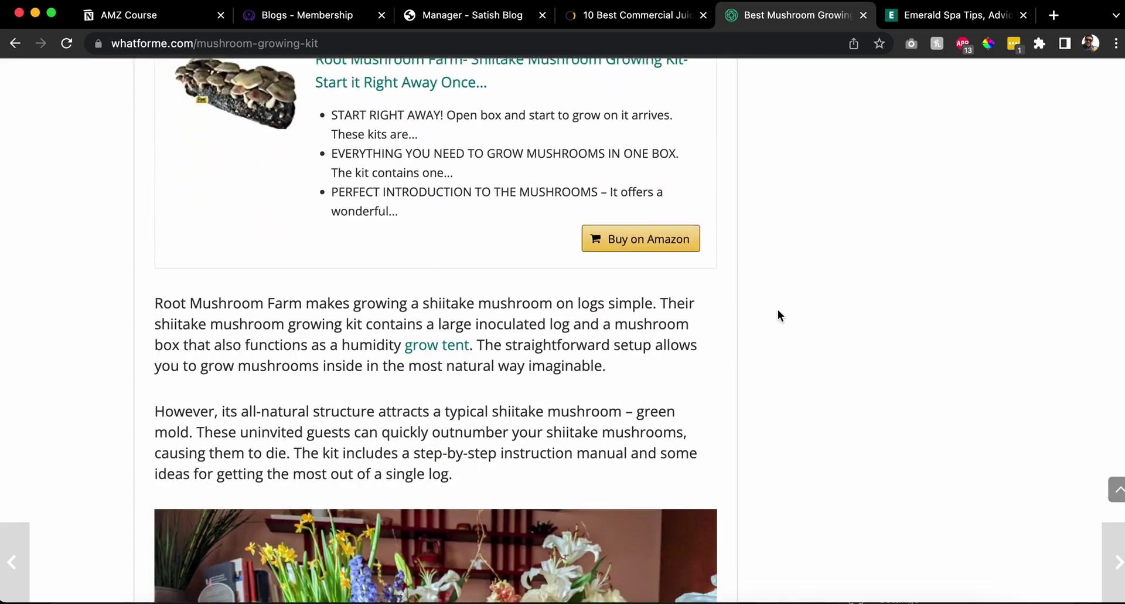
pyautogui.scroll(-8, 778, 310)
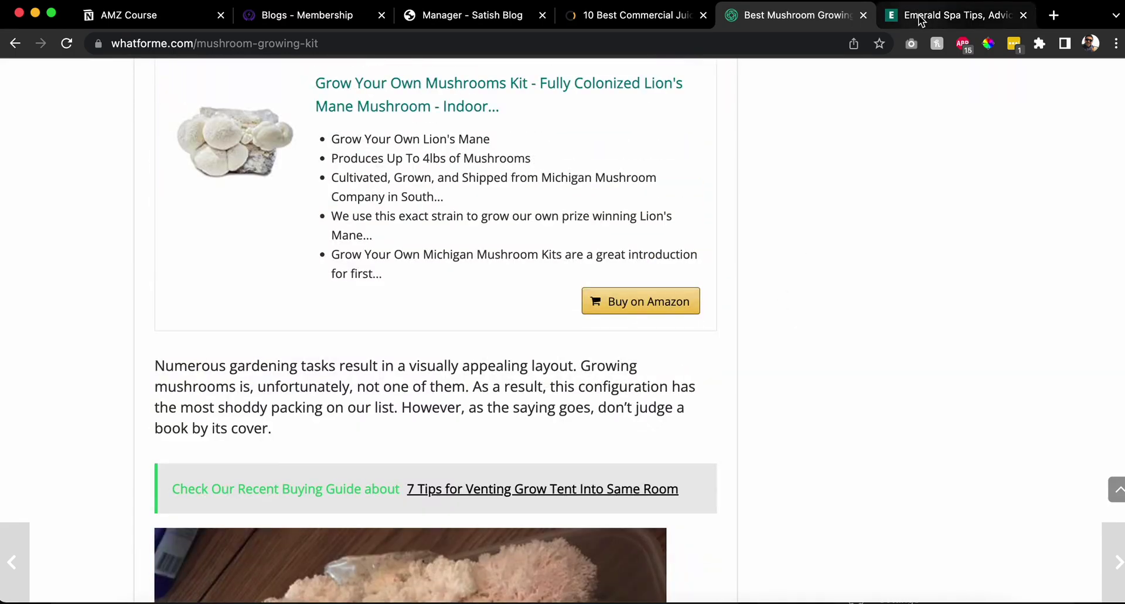
# - Open Emerald Spa's article on The Ordinary products for blackheads and examine its table of contents, winner box and top pick review
pyautogui.click(920, 15)
pyautogui.click(572, 286)
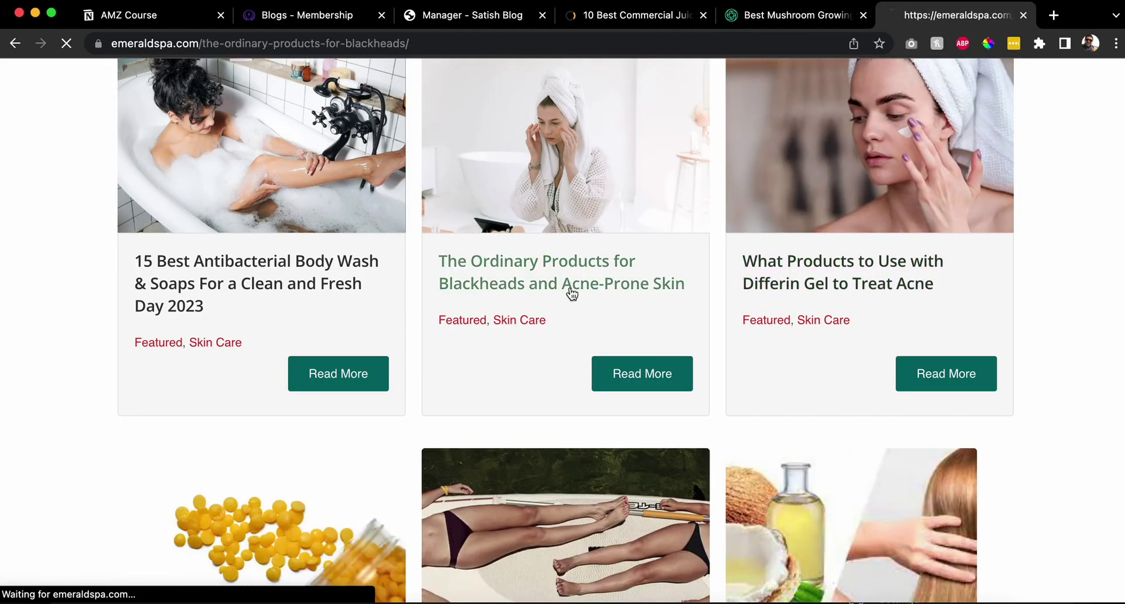
pyautogui.scroll(-20, 572, 293)
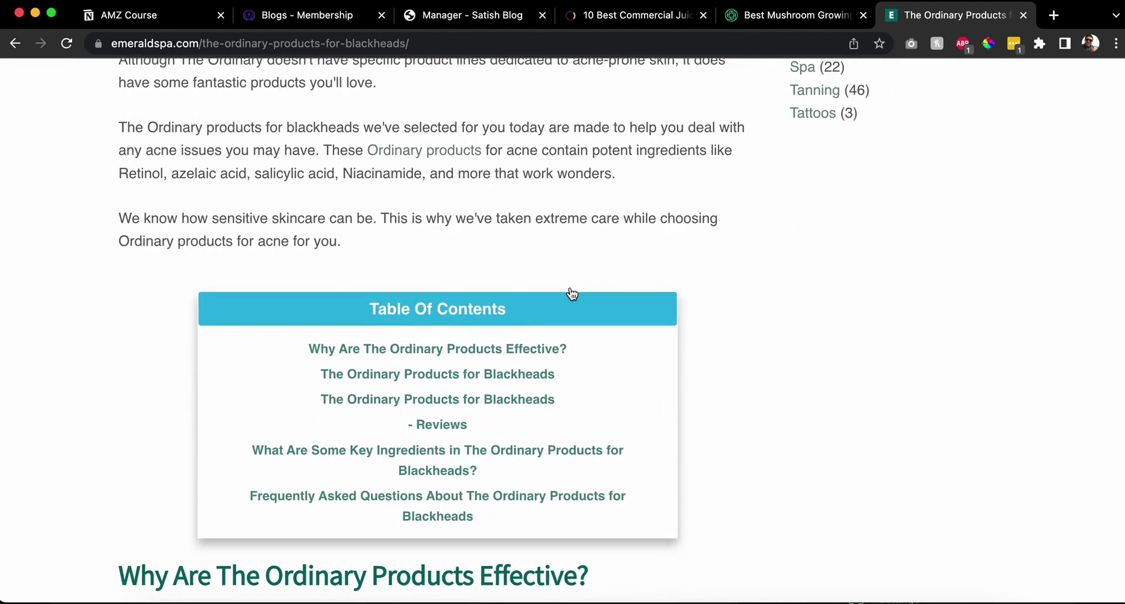
pyautogui.scroll(-11, 572, 293)
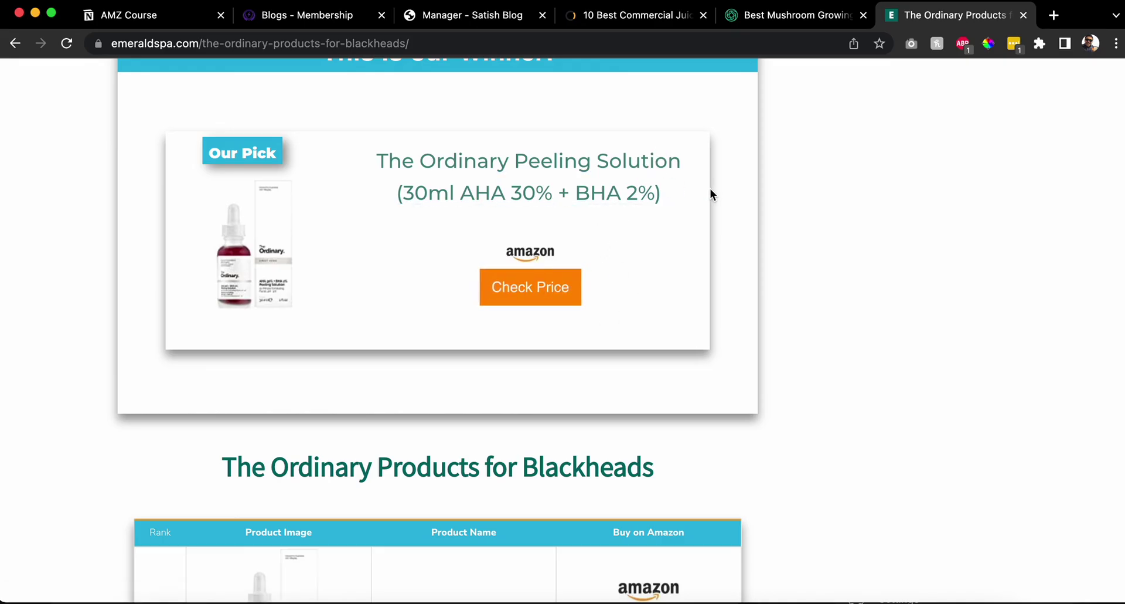
pyautogui.scroll(-6, 711, 191)
pyautogui.scroll(-18, 711, 195)
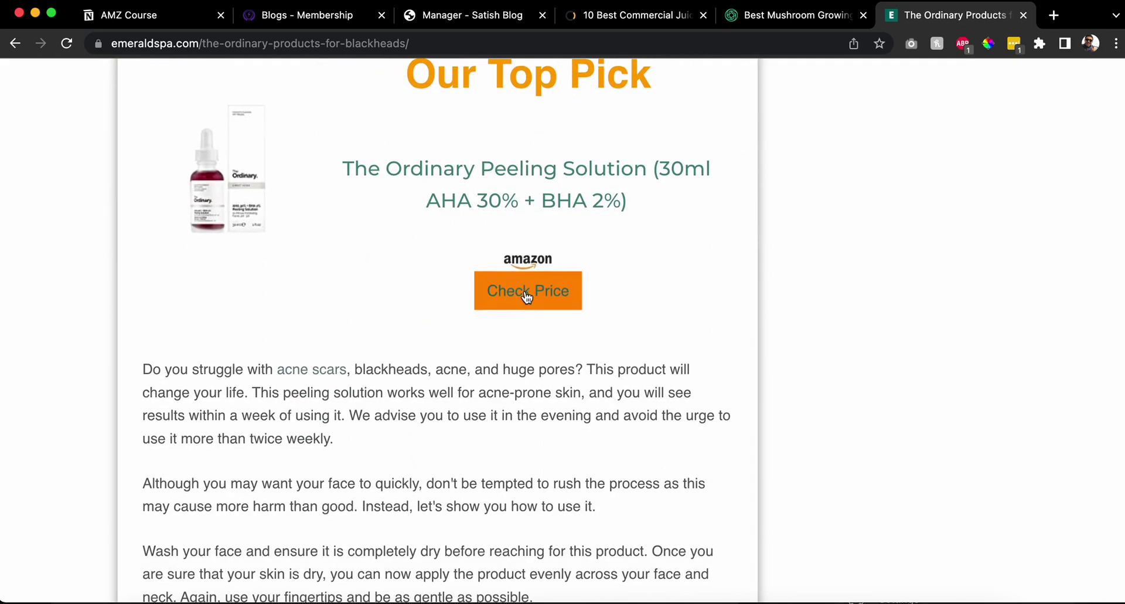
pyautogui.scroll(-3, 523, 296)
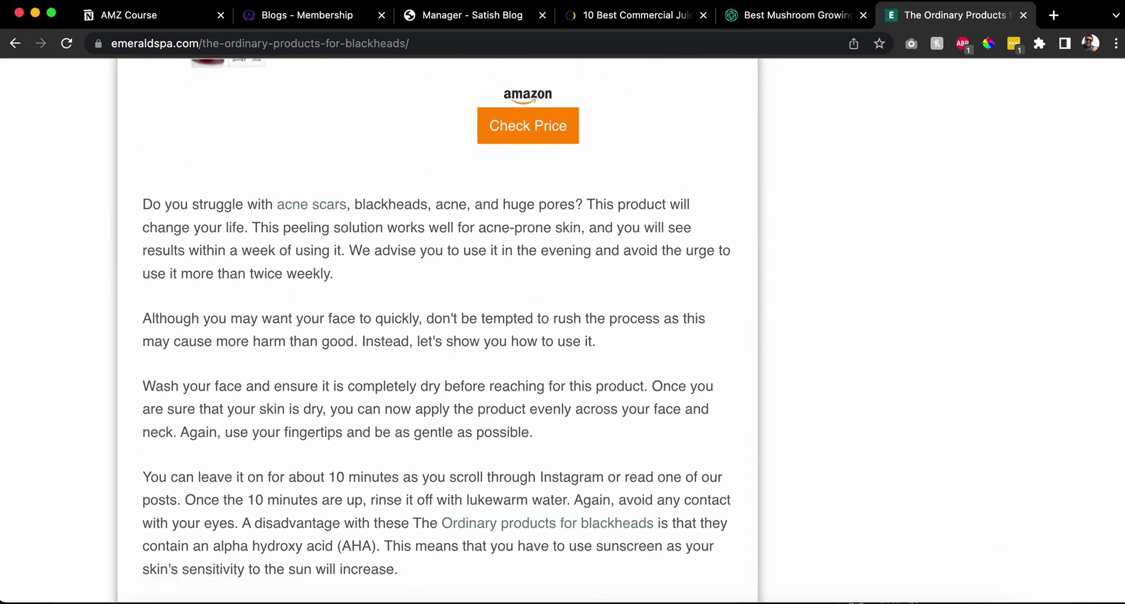
# - Return to the blog's website manager and open the commercial juicers post with the slug ending in "recommendations22" for editing
pyautogui.click(624, 18)
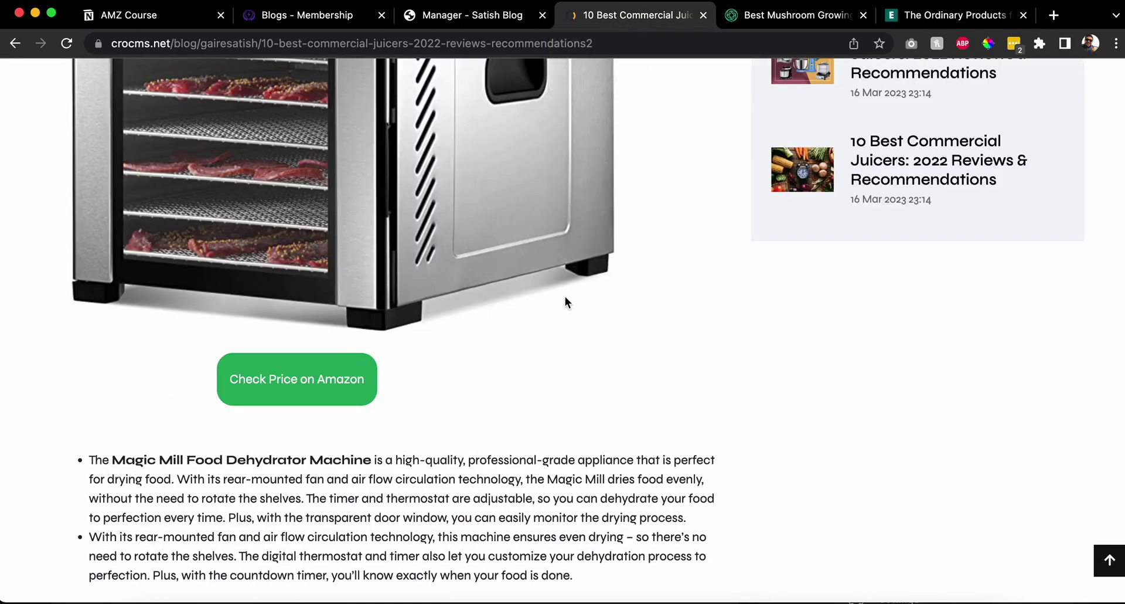
pyautogui.scroll(20, 565, 297)
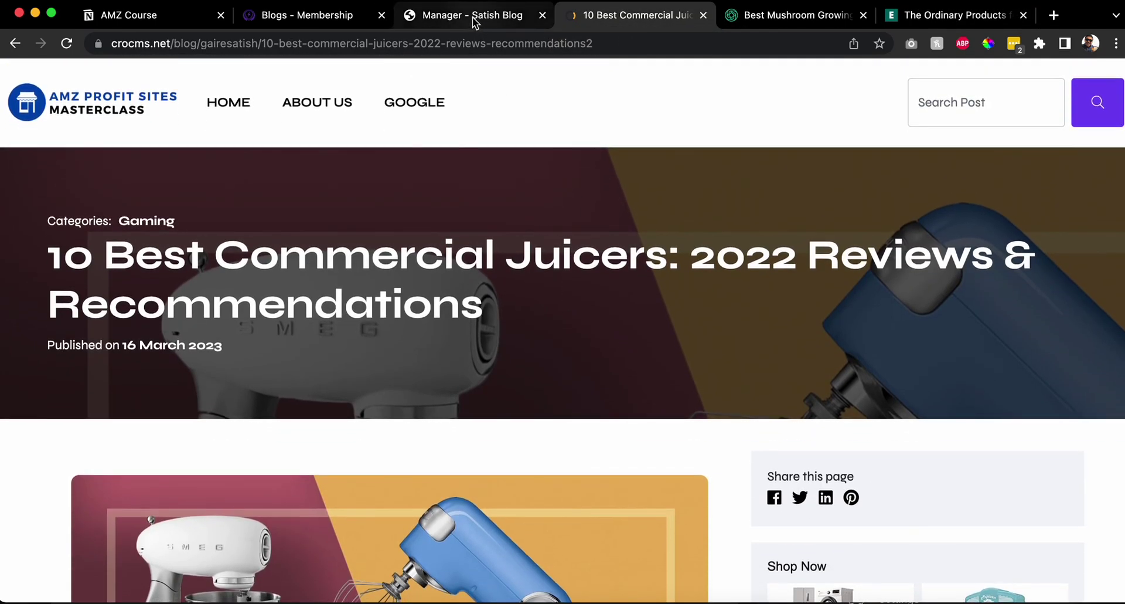
pyautogui.click(474, 19)
pyautogui.click(59, 288)
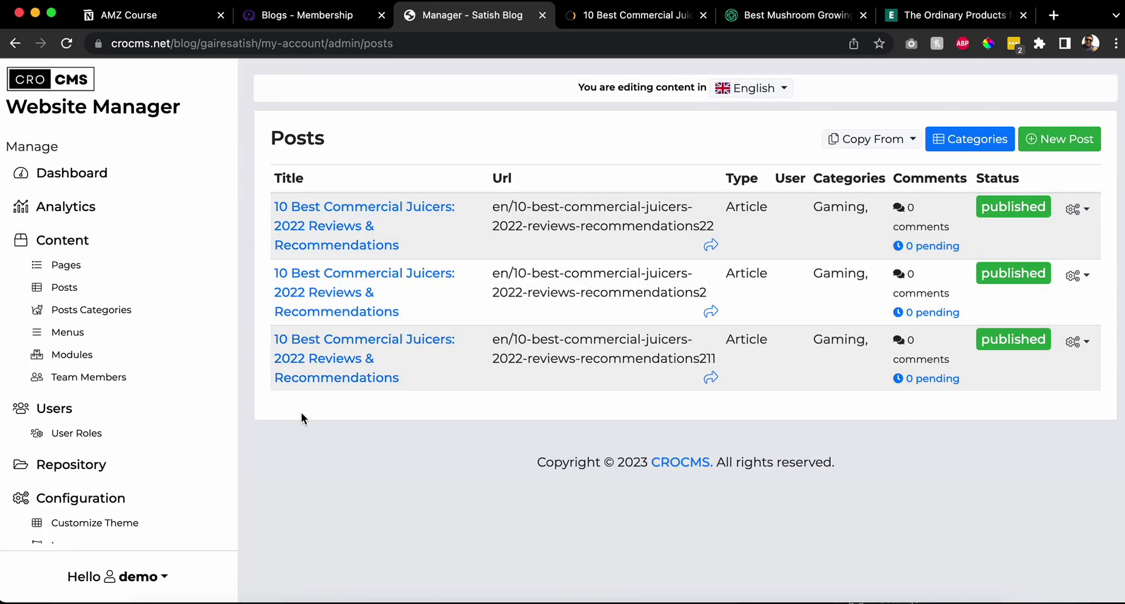
pyautogui.click(307, 237)
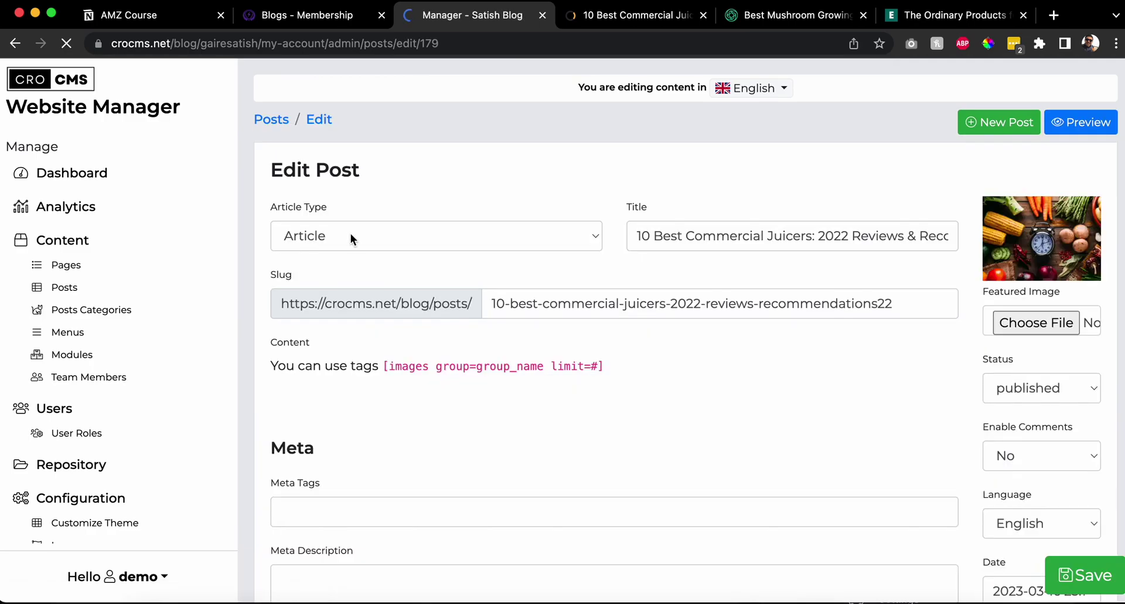
# - Try Heading 2 on the "1. Tribest Jumbo Twin Gears GS-P502" title and return it to Heading 1
pyautogui.scroll(-2, 351, 238)
pyautogui.scroll(-4, 352, 239)
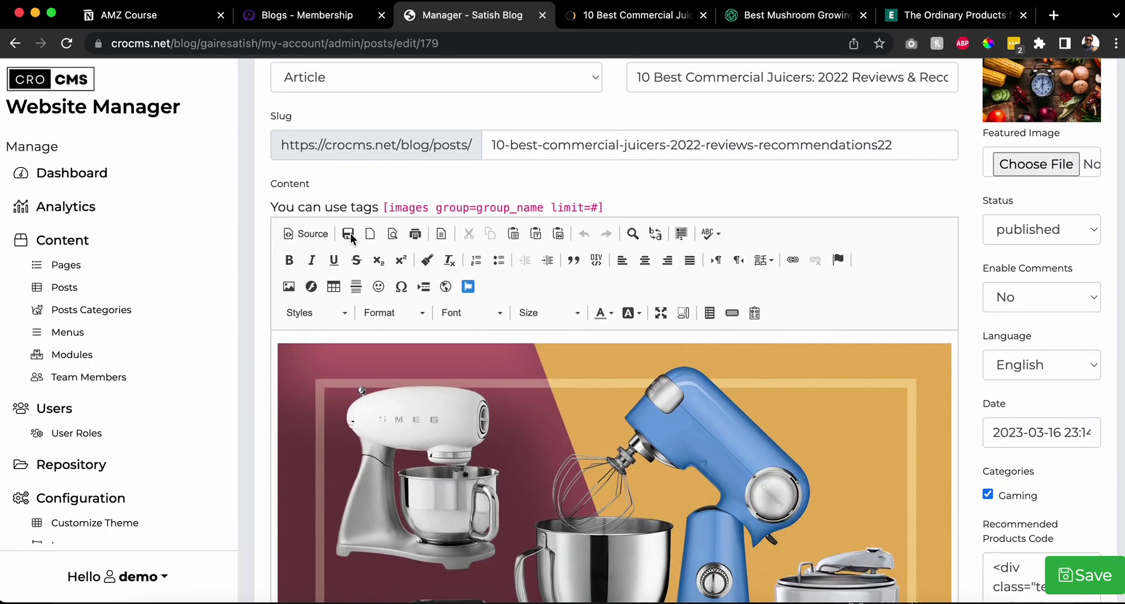
pyautogui.scroll(-7, 362, 269)
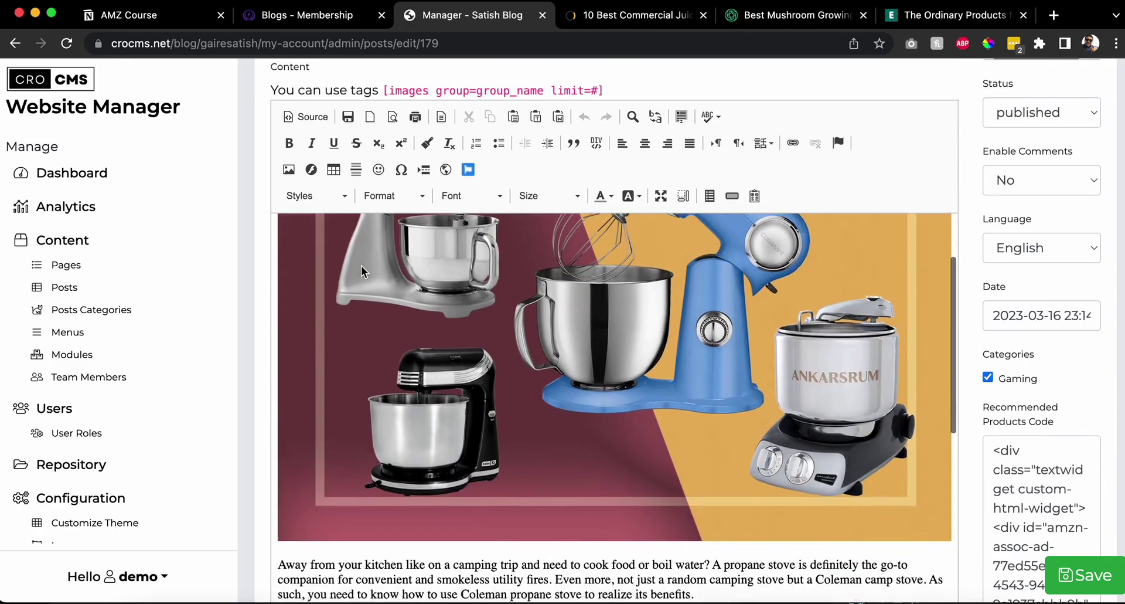
pyautogui.scroll(-3, 293, 349)
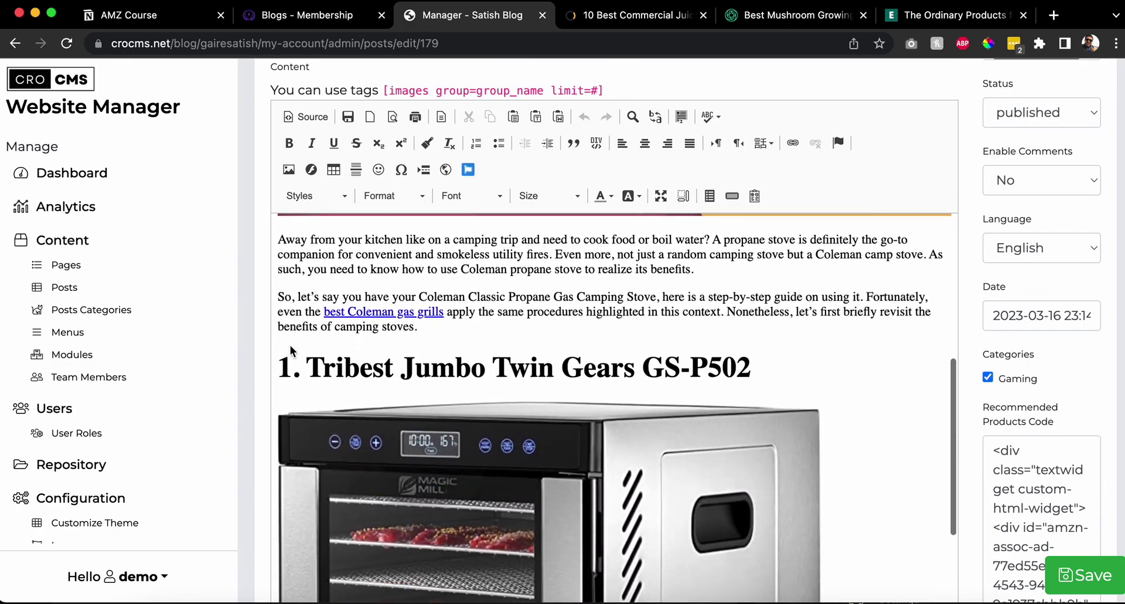
pyautogui.tripleClick(359, 362)
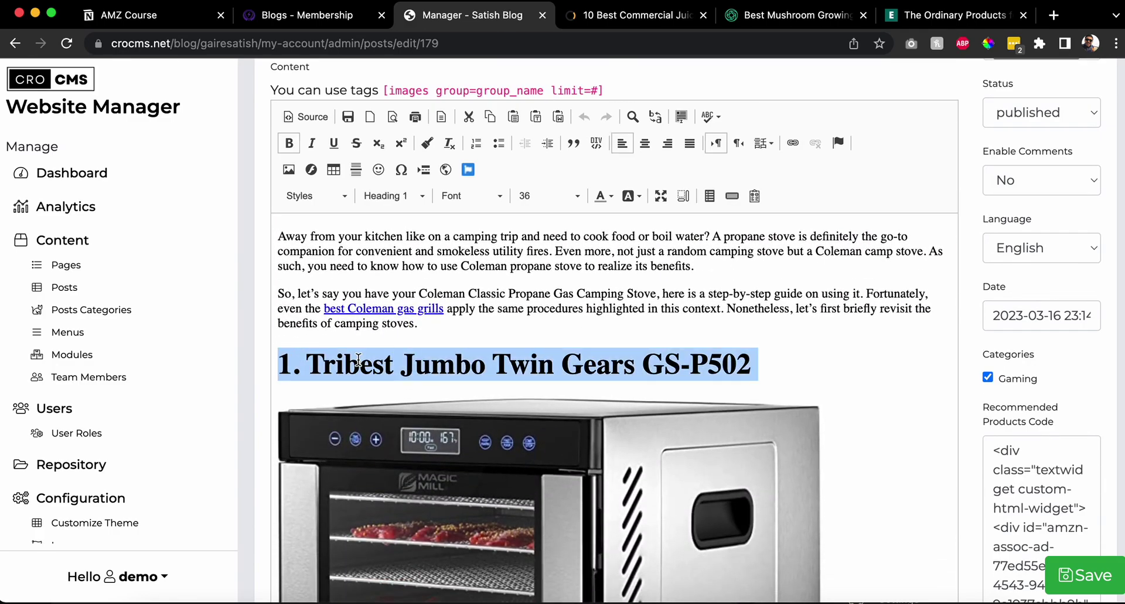
pyautogui.click(380, 200)
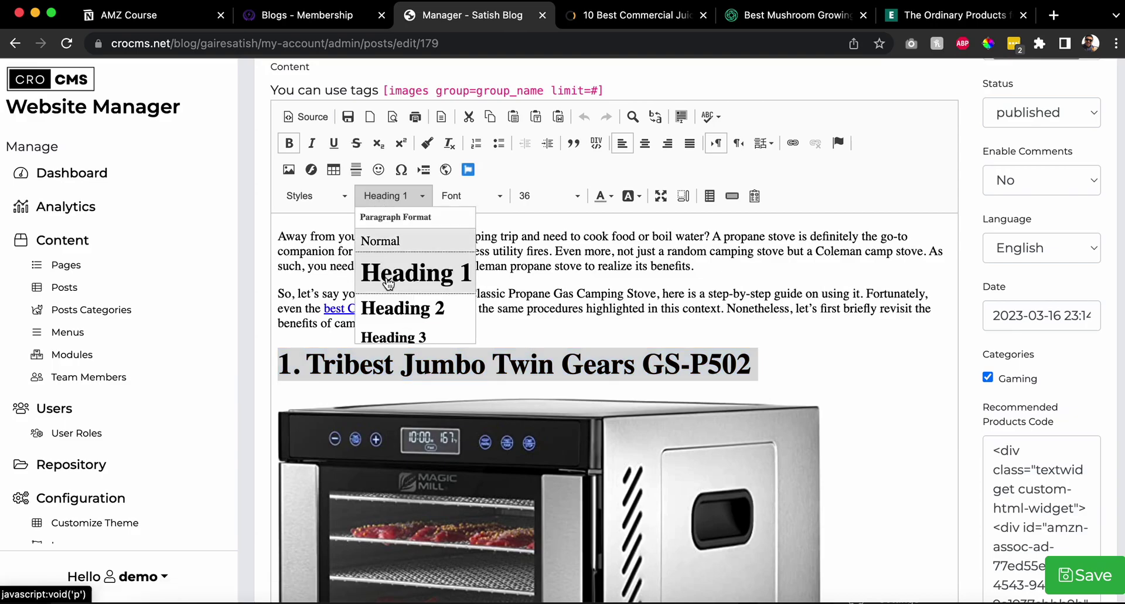
pyautogui.click(389, 305)
pyautogui.click(384, 196)
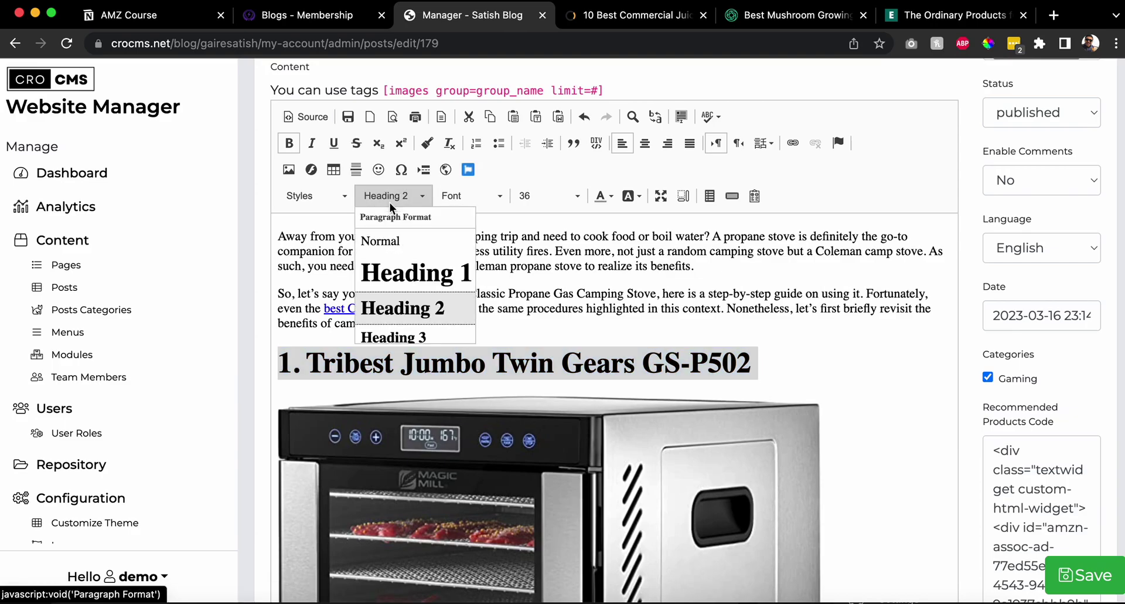
pyautogui.click(390, 261)
# - Examine the first product's image, Amazon price button, description and pros and cons, plus the editor's tools for inserting such elements
pyautogui.scroll(-7, 390, 262)
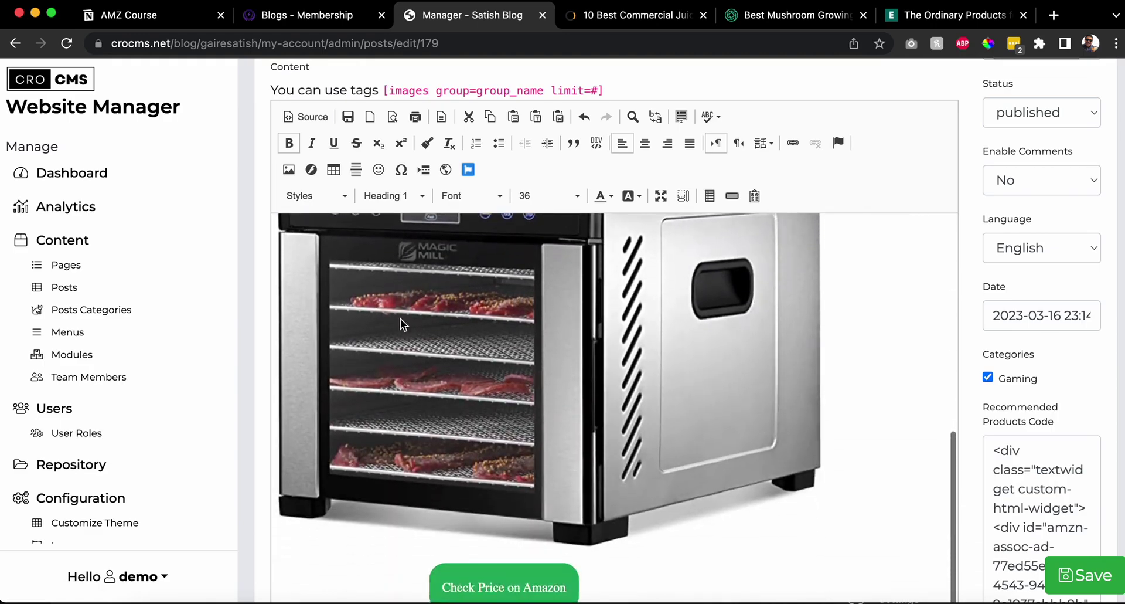
pyautogui.scroll(4, 403, 322)
pyautogui.click(403, 322)
pyautogui.scroll(-5, 402, 322)
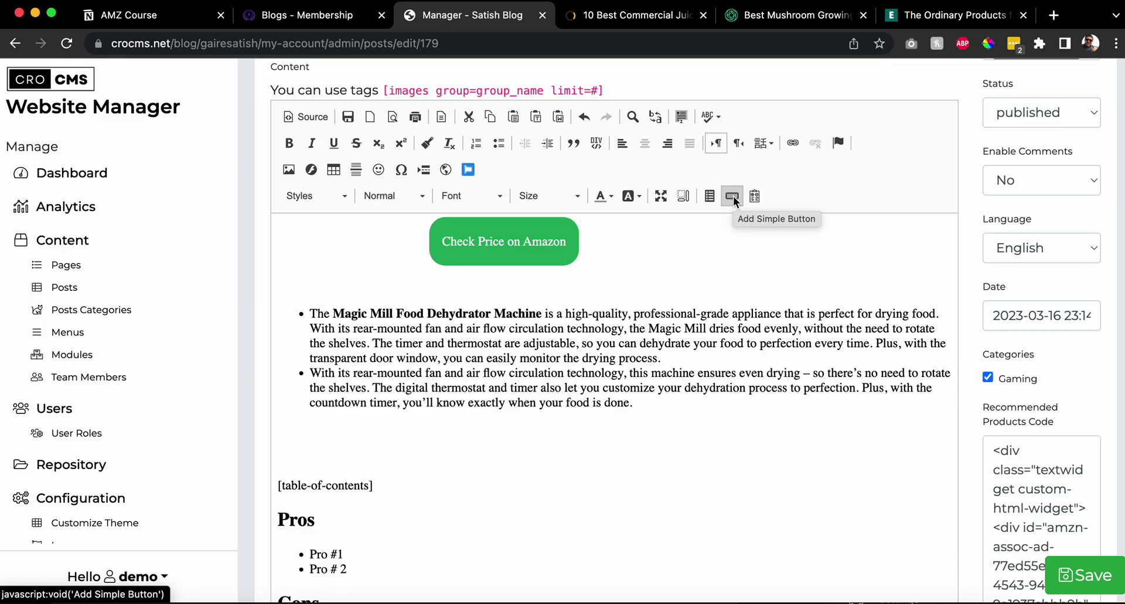
pyautogui.scroll(-4, 558, 339)
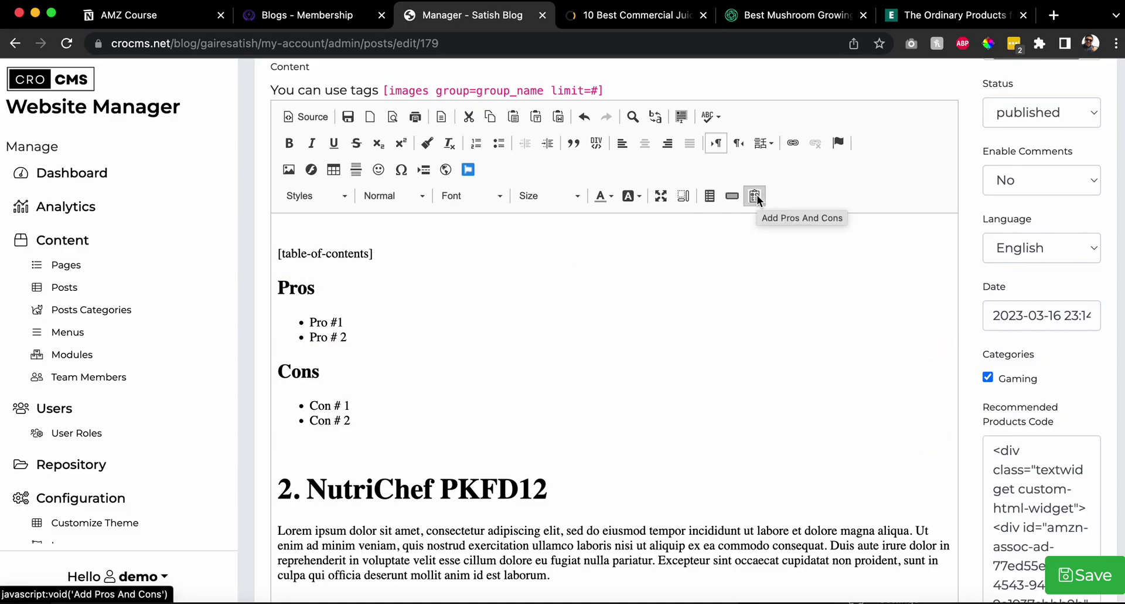
pyautogui.scroll(-12, 757, 199)
# - Delete the entire "2. NutriChef PKFD12" section, including its description, pros and cons, from the end of the post
pyautogui.scroll(4, 512, 297)
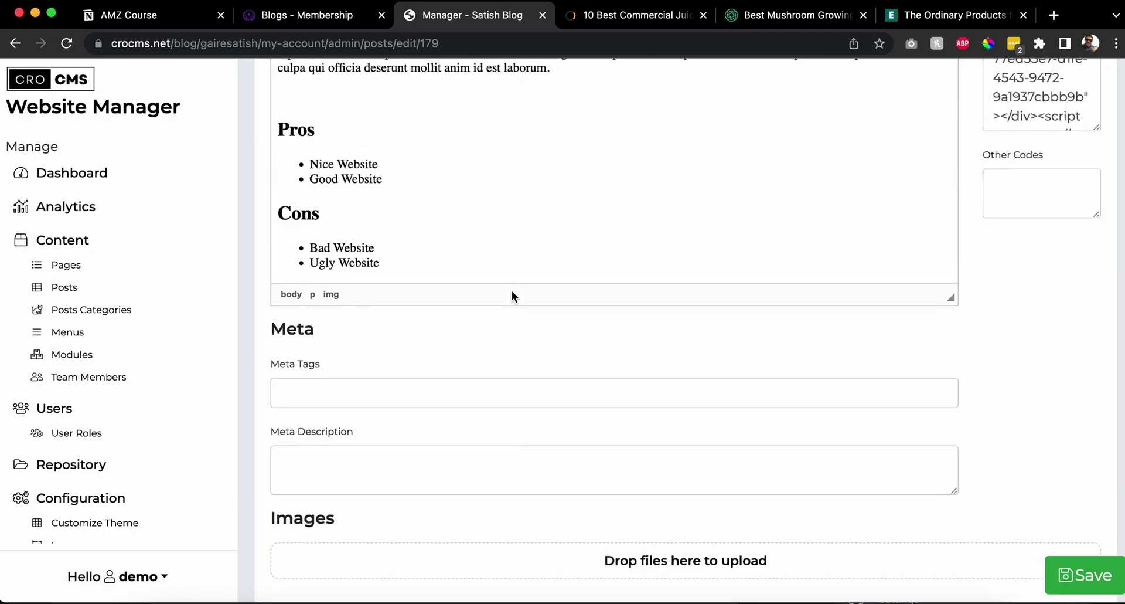
pyautogui.scroll(2, 511, 291)
pyautogui.scroll(-2, 509, 291)
pyautogui.moveTo(380, 350); pyautogui.dragTo(389, 99)
pyautogui.moveTo(268, 89); pyautogui.dragTo(272, 82)
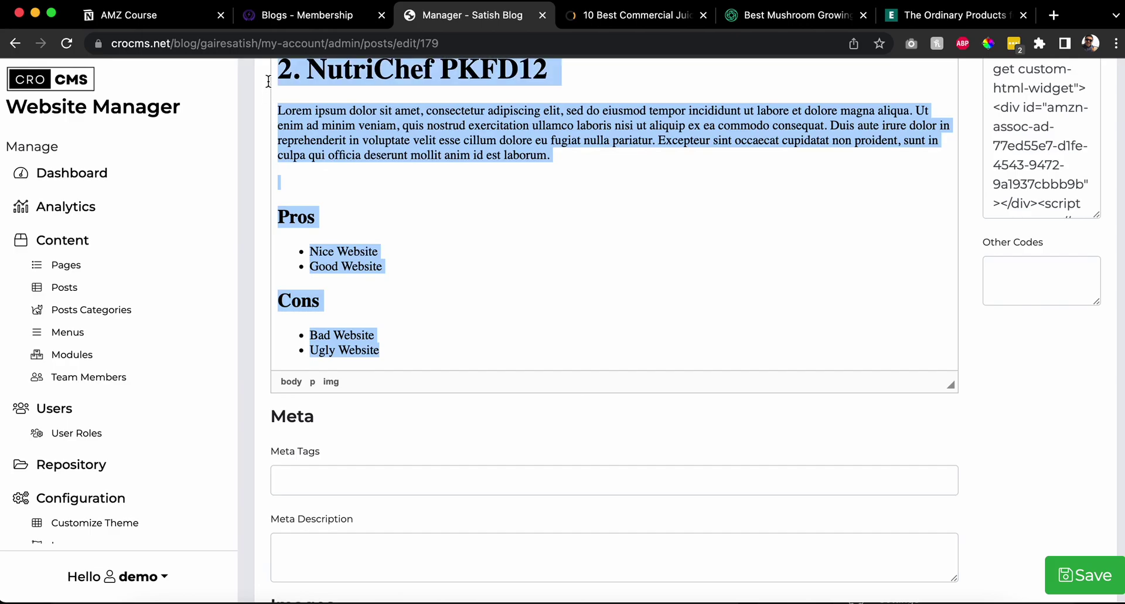
pyautogui.press('ctrl+super+d')
pyautogui.press('super+w')
pyautogui.press('BackSpace')
pyautogui.scroll(10, 305, 170)
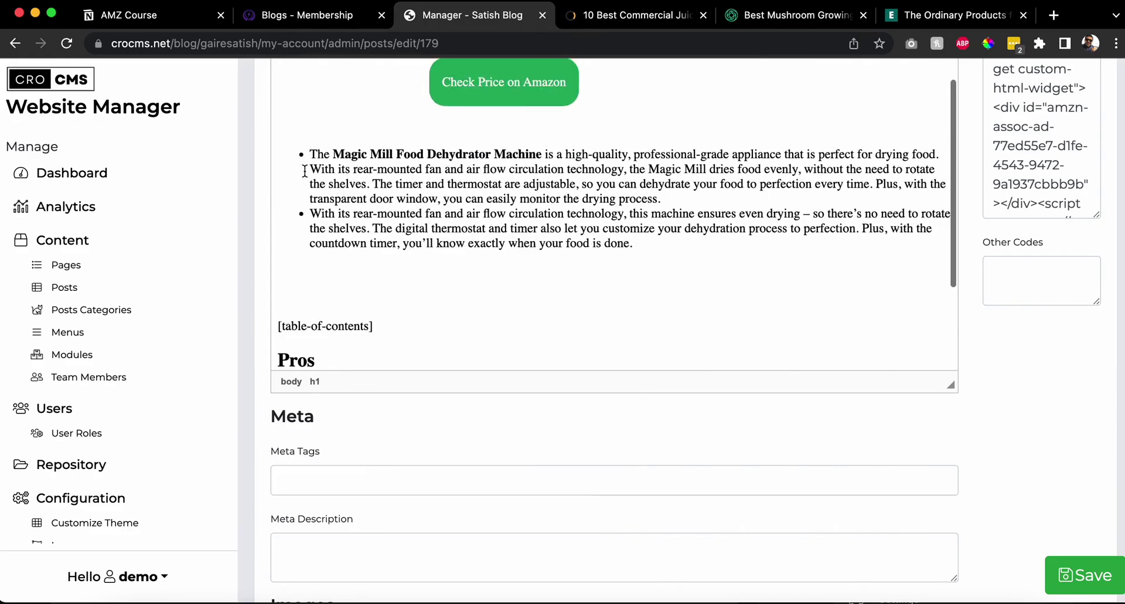
# - Add the line "2. Product Name Here" below the first product's cons, leaving some empty space above it
pyautogui.scroll(-10, 305, 171)
pyautogui.click(321, 320)
pyautogui.write('1')
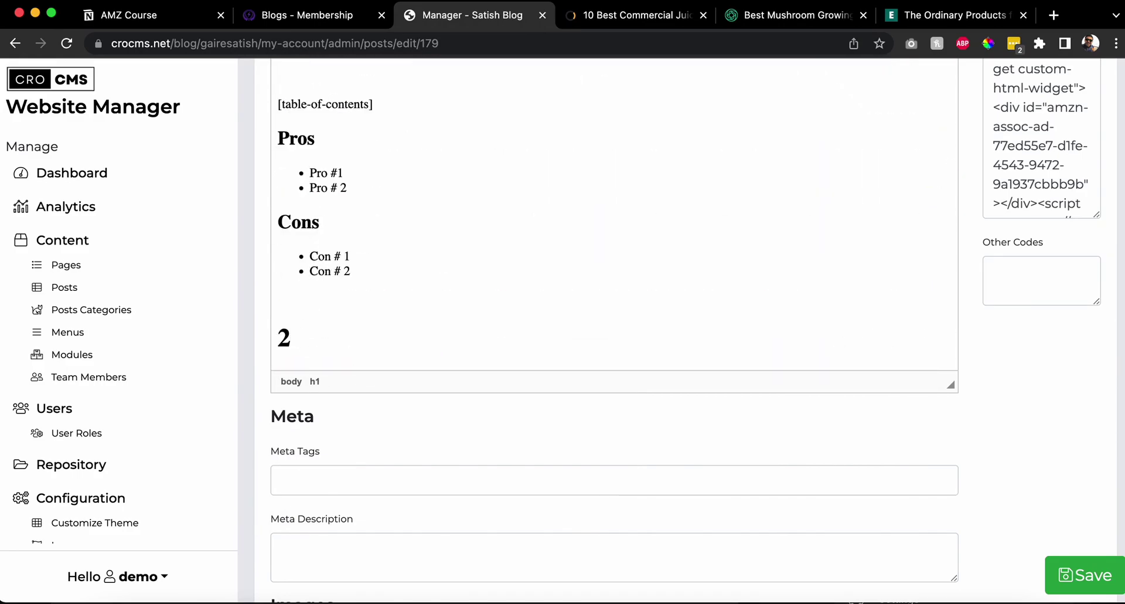
pyautogui.press('BackSpace')
pyautogui.press('Return')
pyautogui.write('2. Product Name')
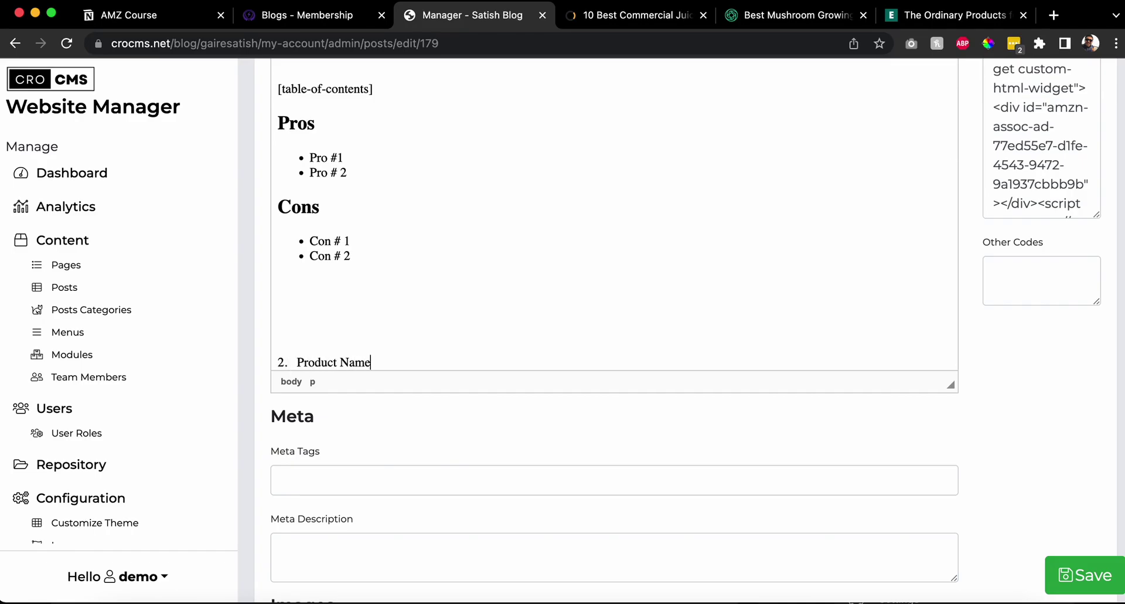
pyautogui.scroll(-1, 345, 328)
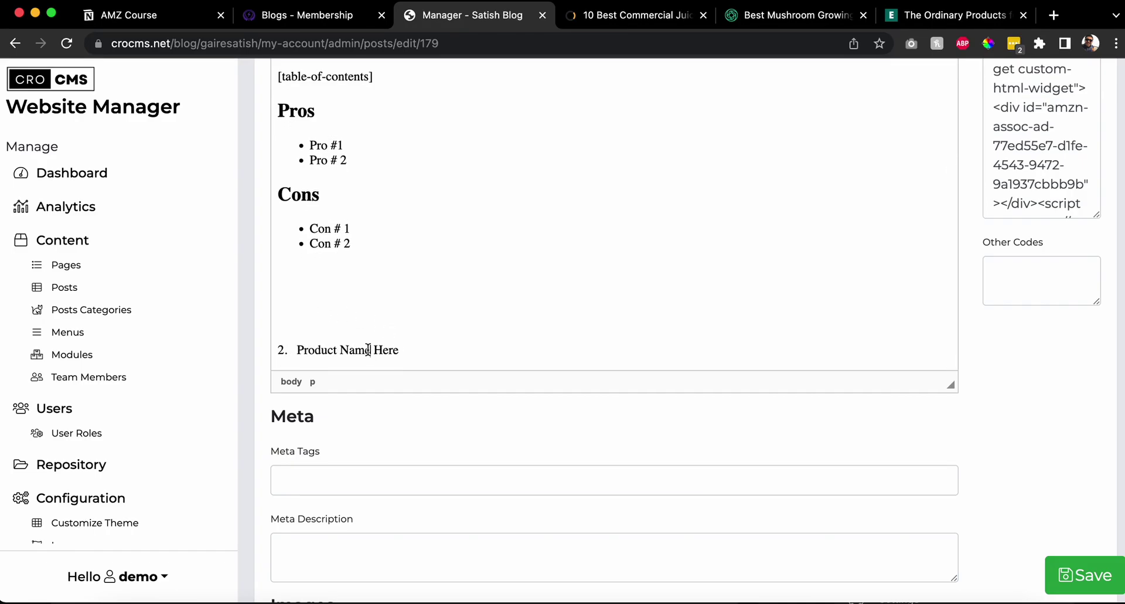
# - Format the "2. Product Name Here" line as Heading 1 and add empty lines beneath it
pyautogui.tripleClick(368, 349)
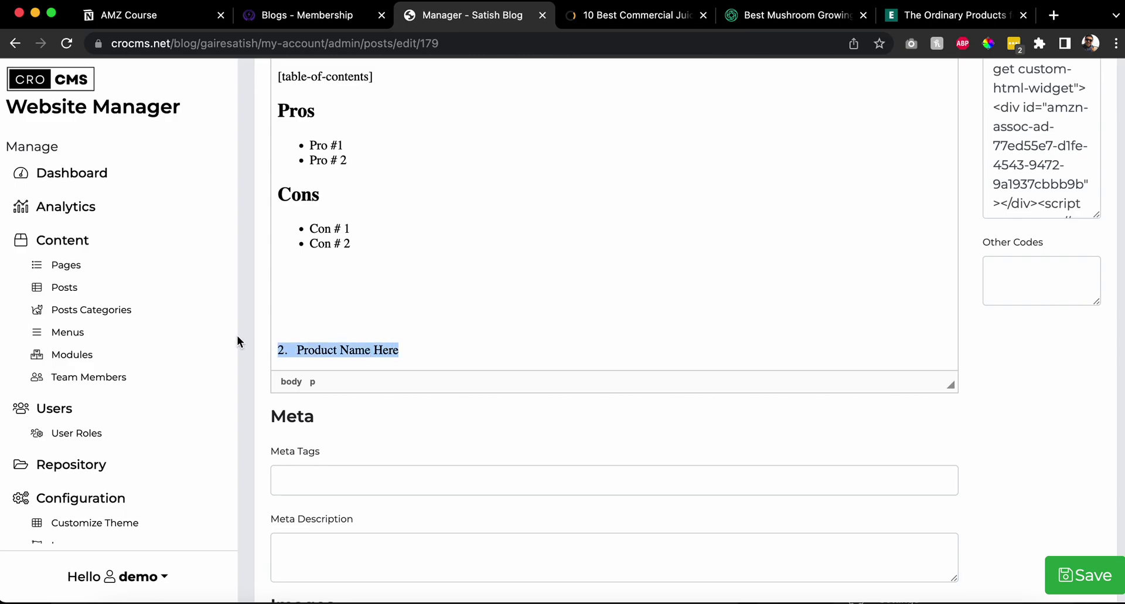
pyautogui.scroll(10, 234, 326)
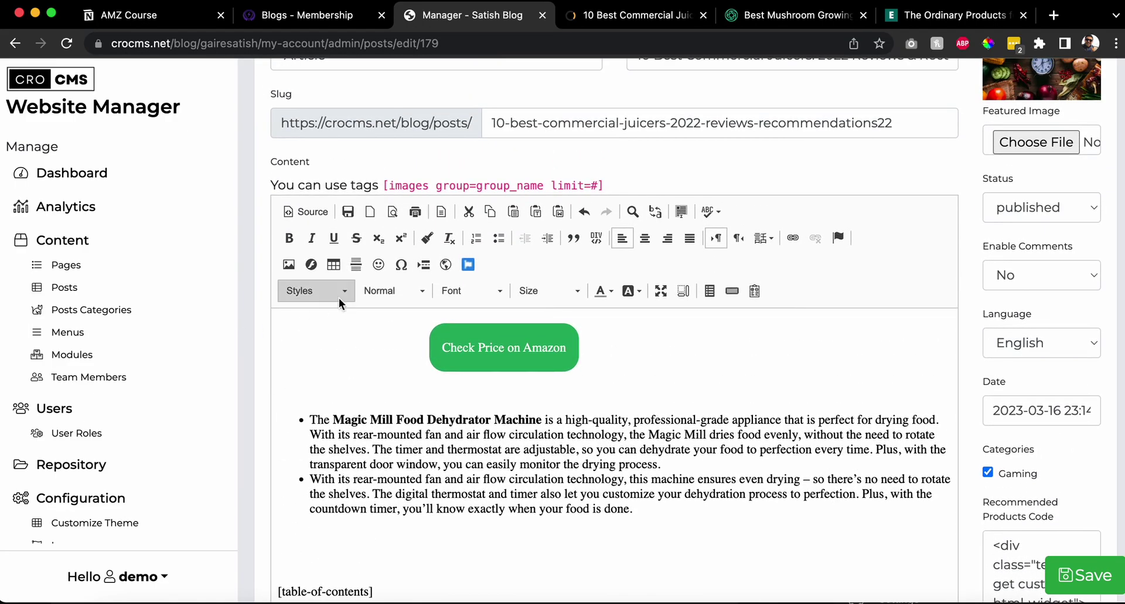
pyautogui.click(321, 296)
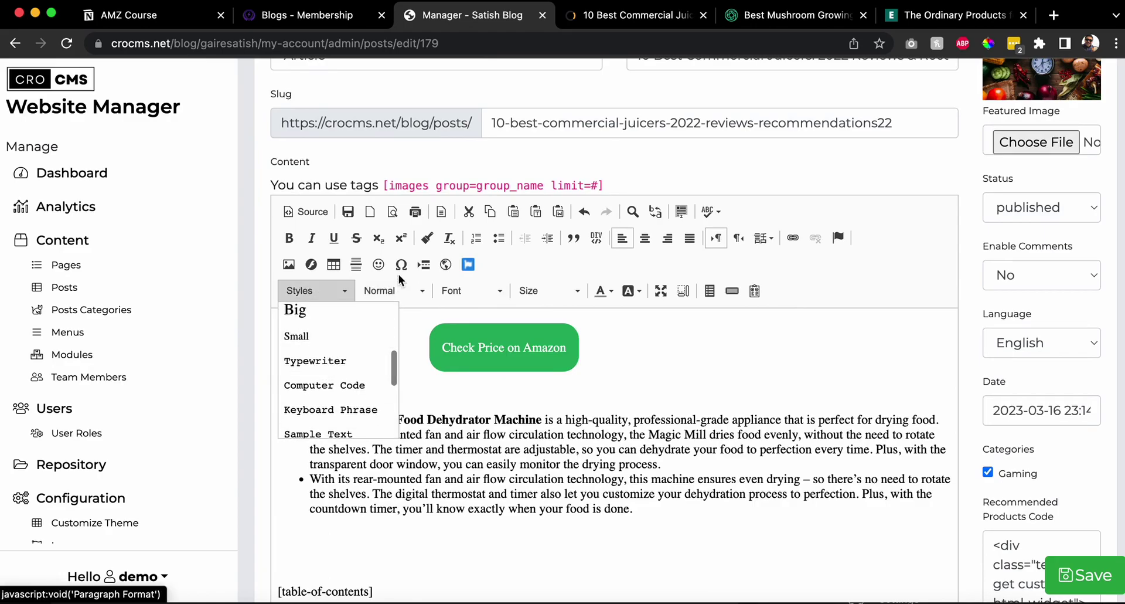
pyautogui.click(381, 290)
pyautogui.click(430, 369)
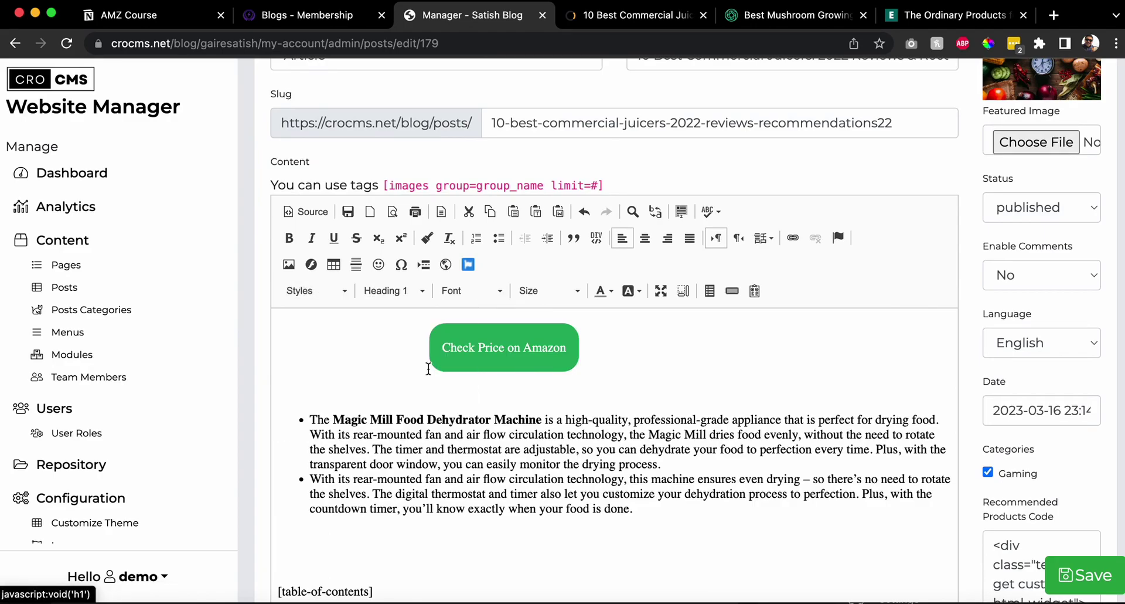
pyautogui.scroll(-9, 429, 370)
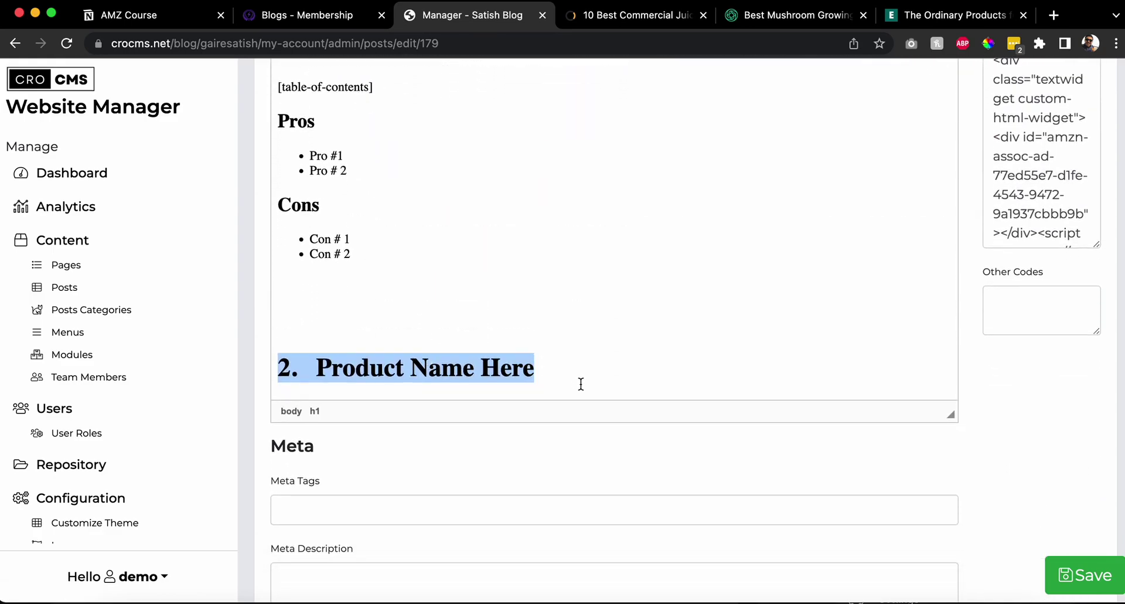
pyautogui.click(571, 371)
pyautogui.press('Return')
pyautogui.press('Return')
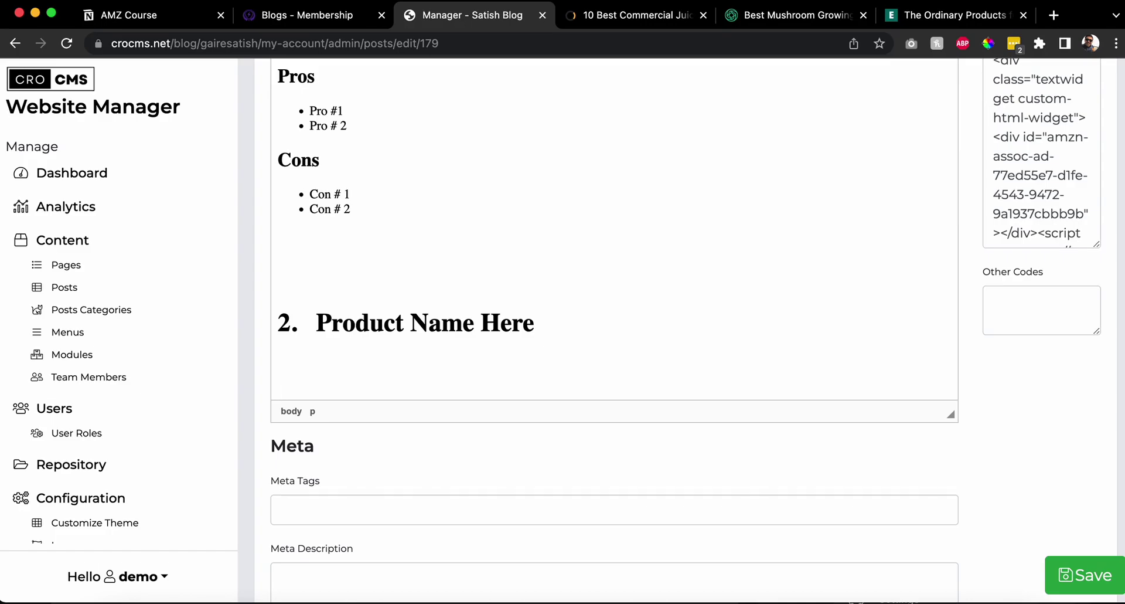
pyautogui.scroll(15, 572, 359)
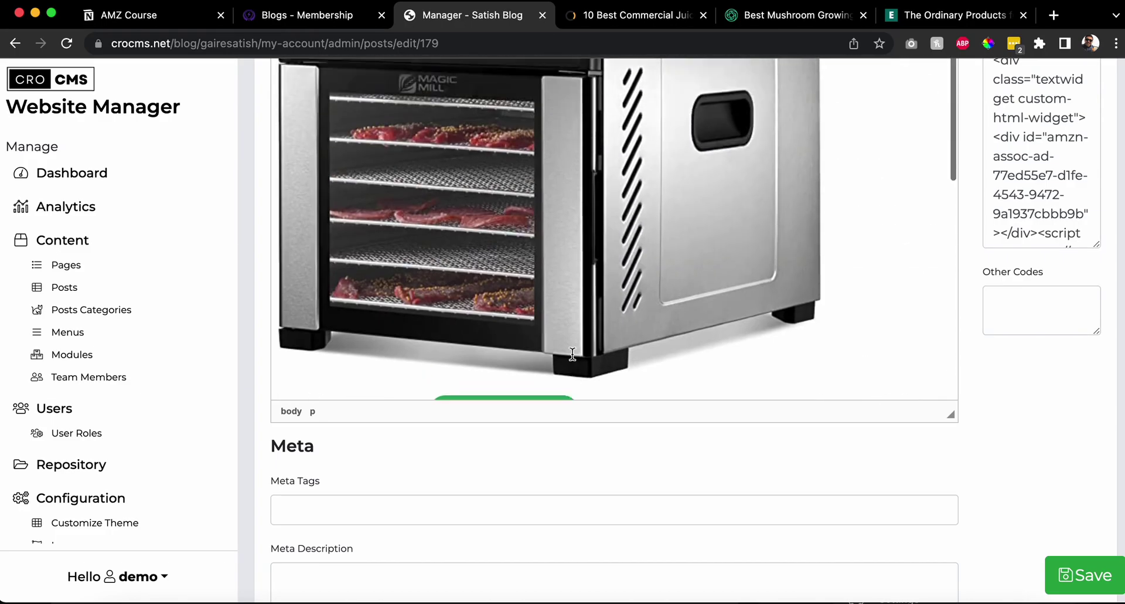
pyautogui.scroll(-6, 572, 352)
# - Open Amazon in a new browser tab and search the store for "Oven"
pyautogui.hotkey('ctrl', 't')
pyautogui.write('ama')
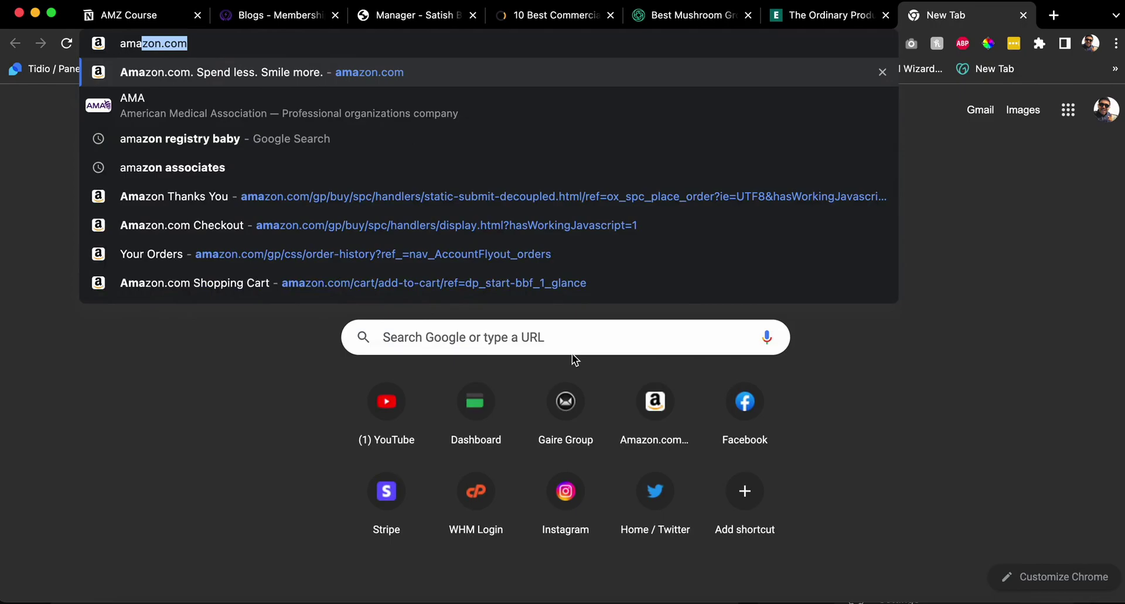
pyautogui.press('Return')
pyautogui.click(447, 118)
pyautogui.write('Oven')
pyautogui.press('Return')
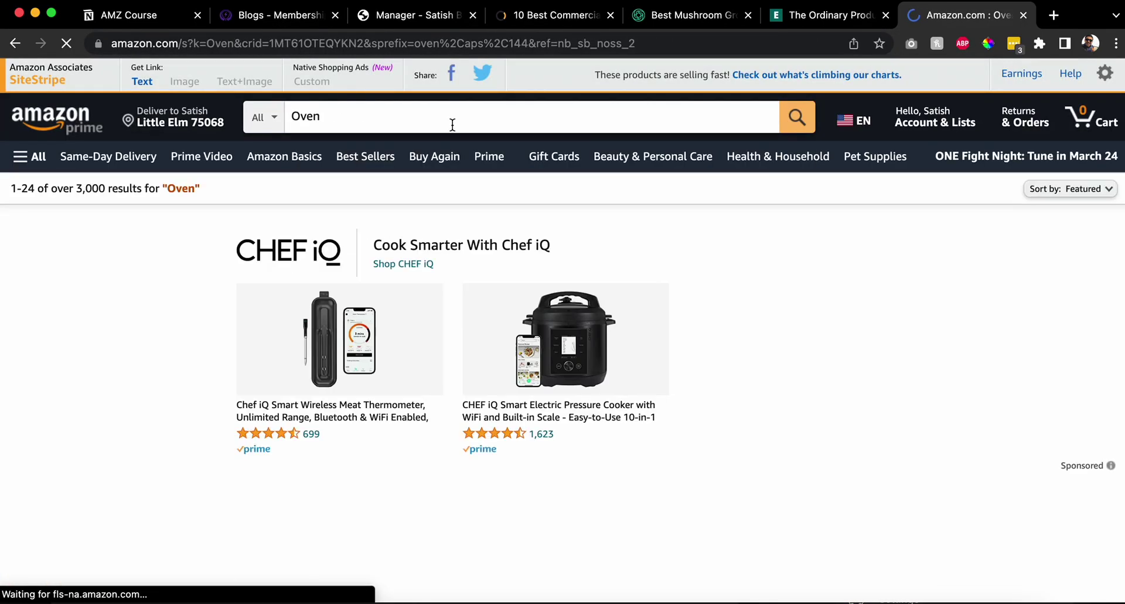
# - Open the product page of the COSORI Air Fryer Toaster Oven 26.4QT from the search results
pyautogui.scroll(-10, 452, 124)
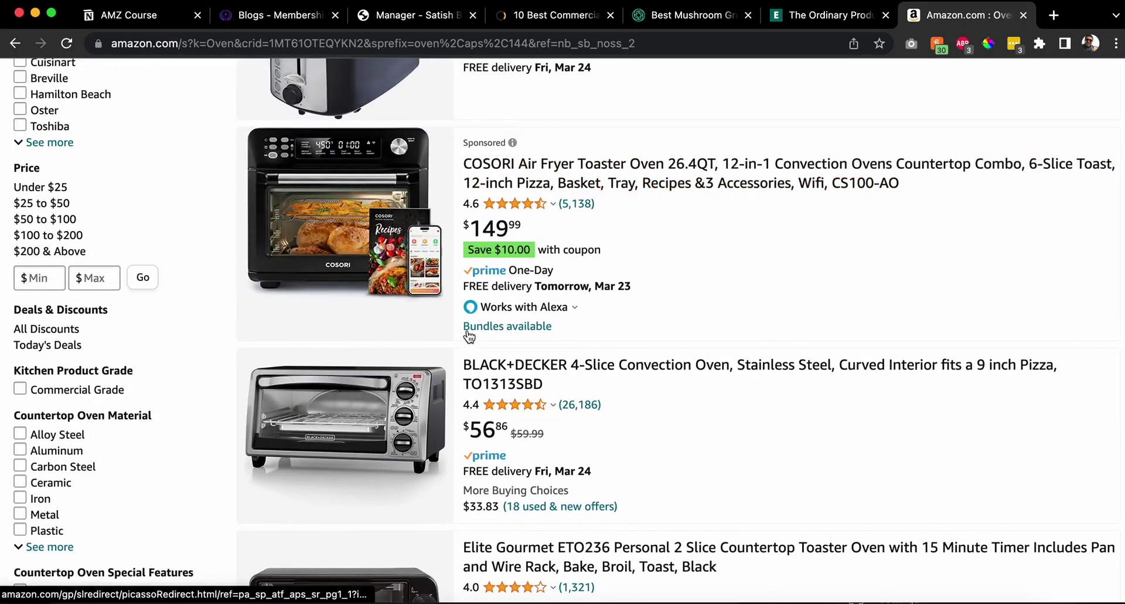
pyautogui.scroll(-2, 415, 469)
pyautogui.scroll(2, 415, 478)
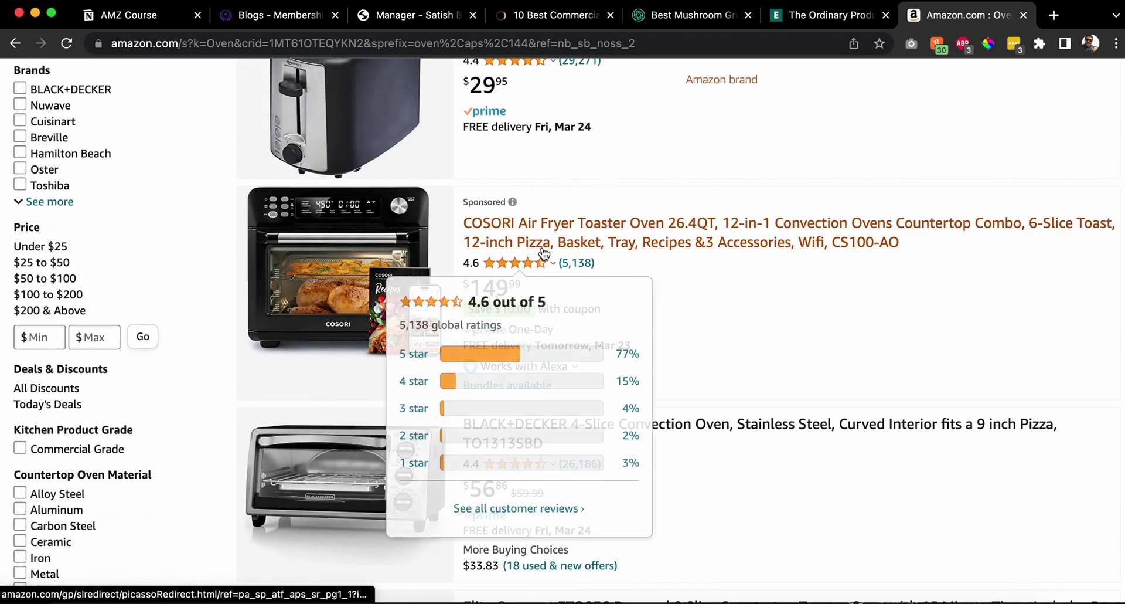
pyautogui.click(544, 253)
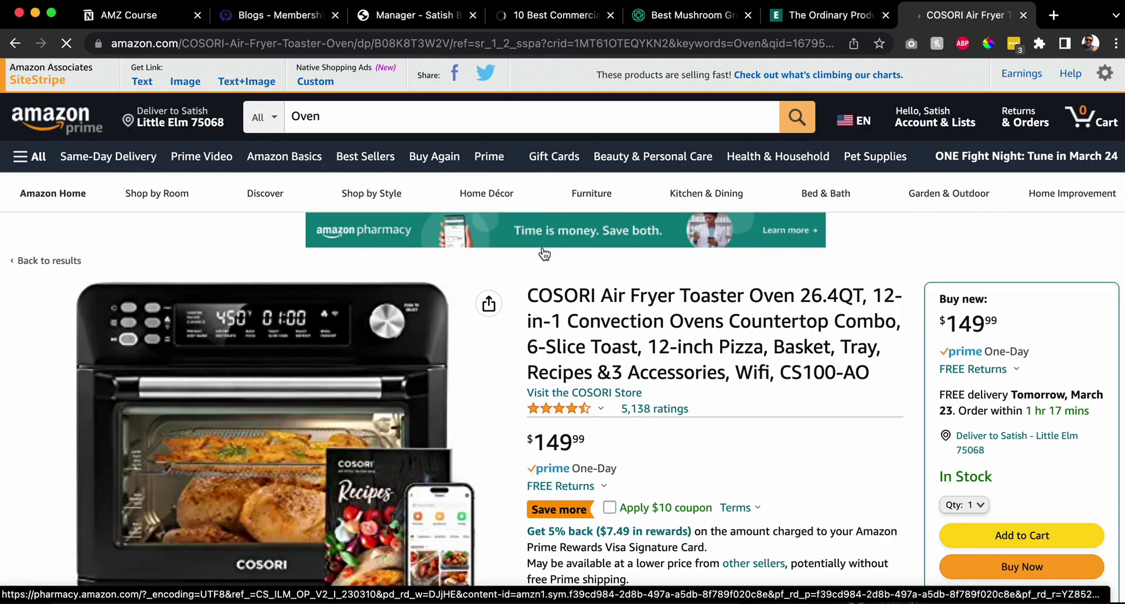
pyautogui.scroll(-1, 544, 253)
pyautogui.scroll(1, 542, 248)
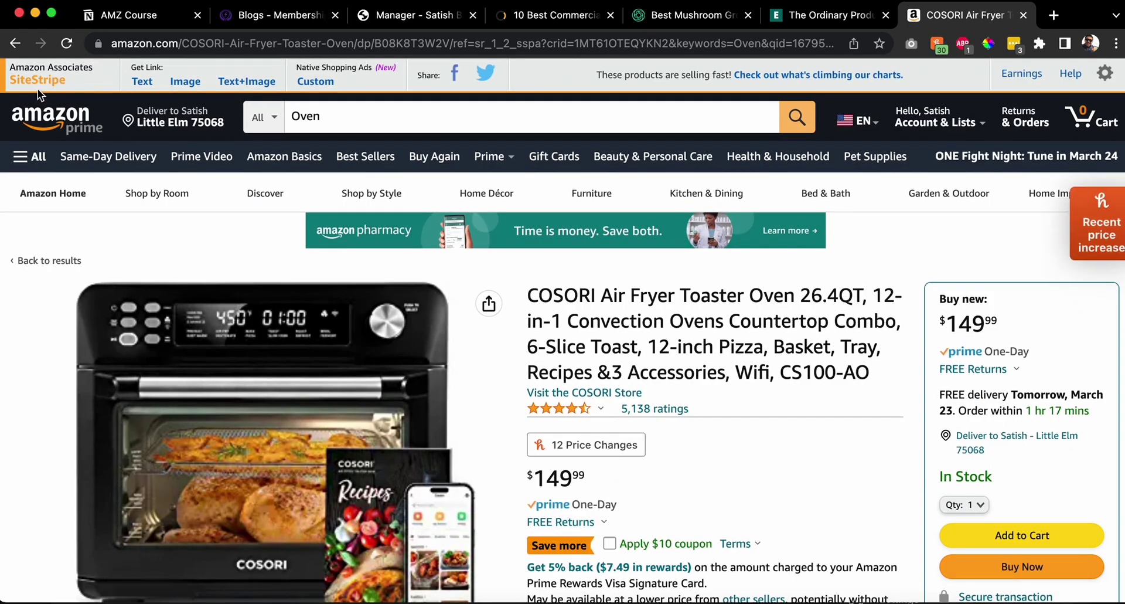
# - Search Google for SiteStripe, open Amazon Associates' SiteStripe Help page, and return to the COSORI oven's product page
pyautogui.rightClick(33, 88)
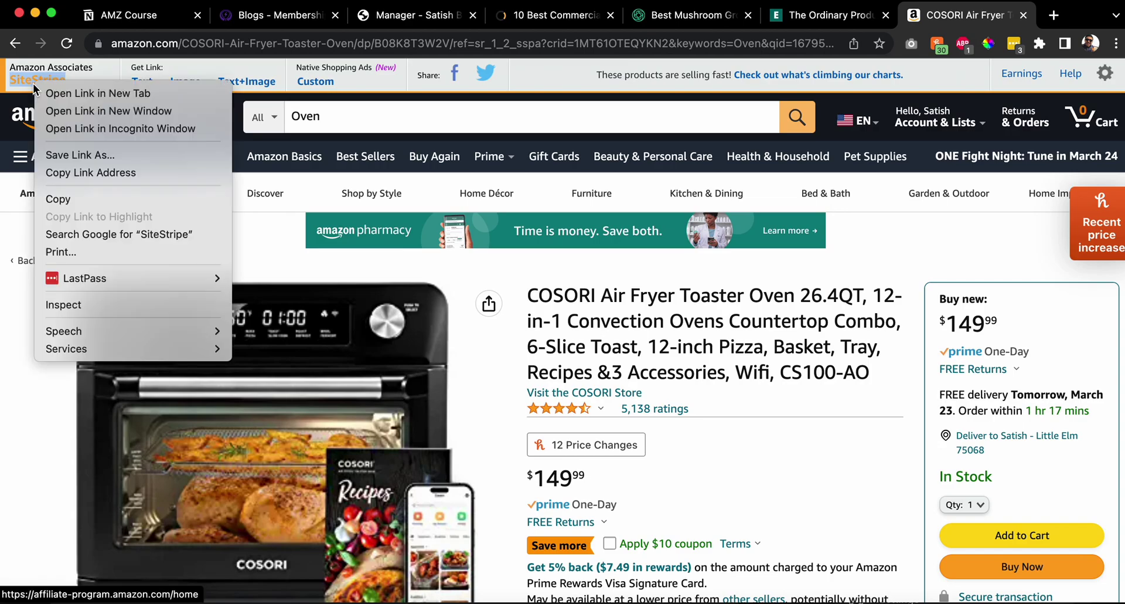
pyautogui.click(93, 229)
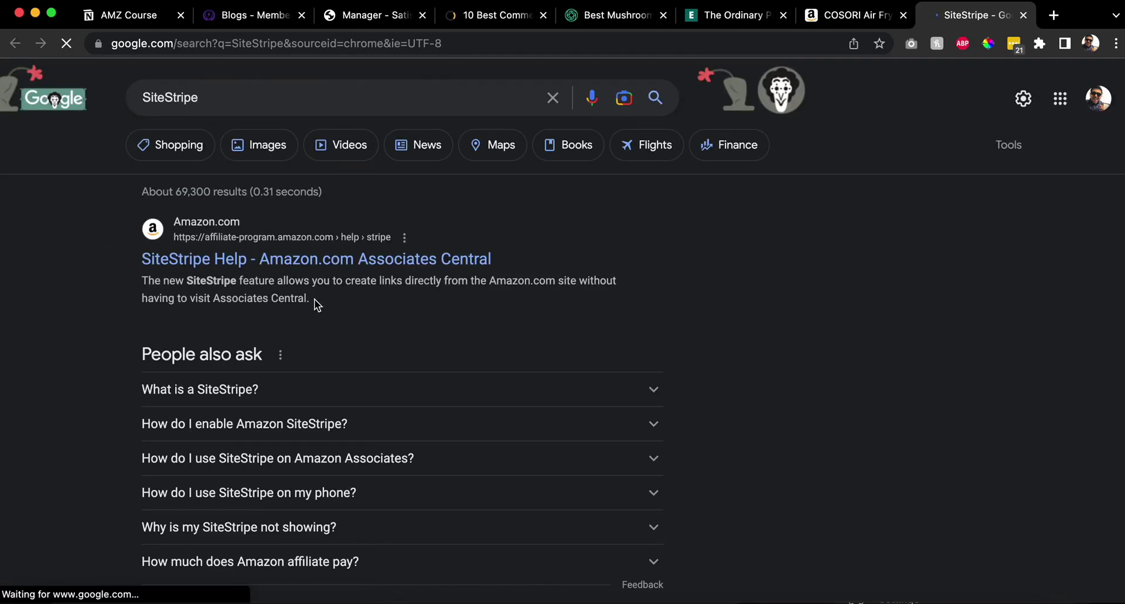
pyautogui.click(312, 266)
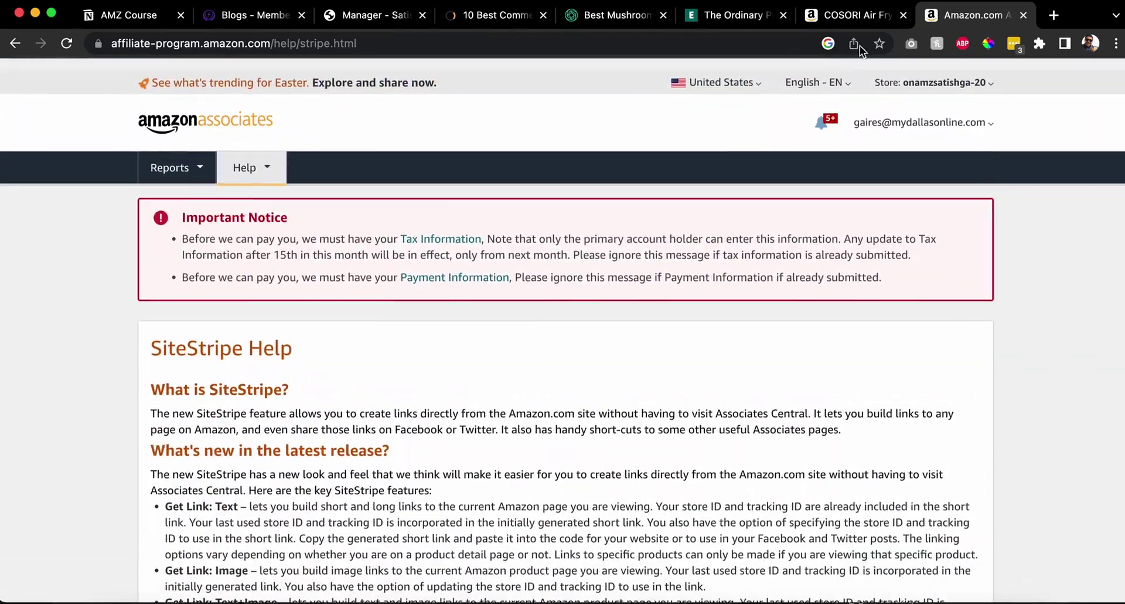
pyautogui.click(838, 16)
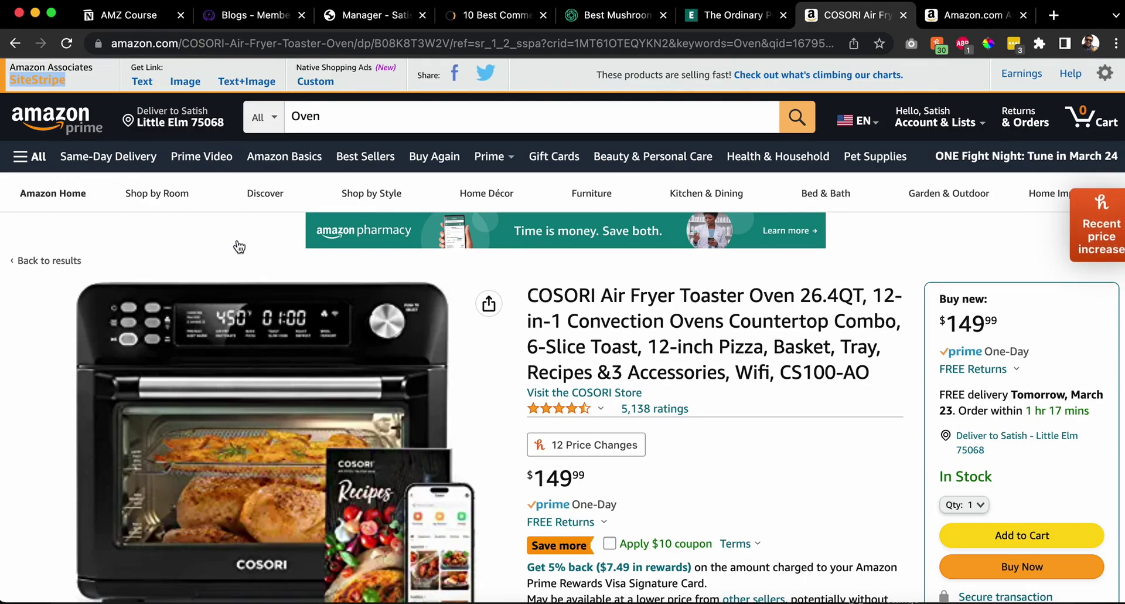
# - Generate a SiteStripe text link for the COSORI oven, copy it, and keep the short link format after trying the full one
pyautogui.click(143, 85)
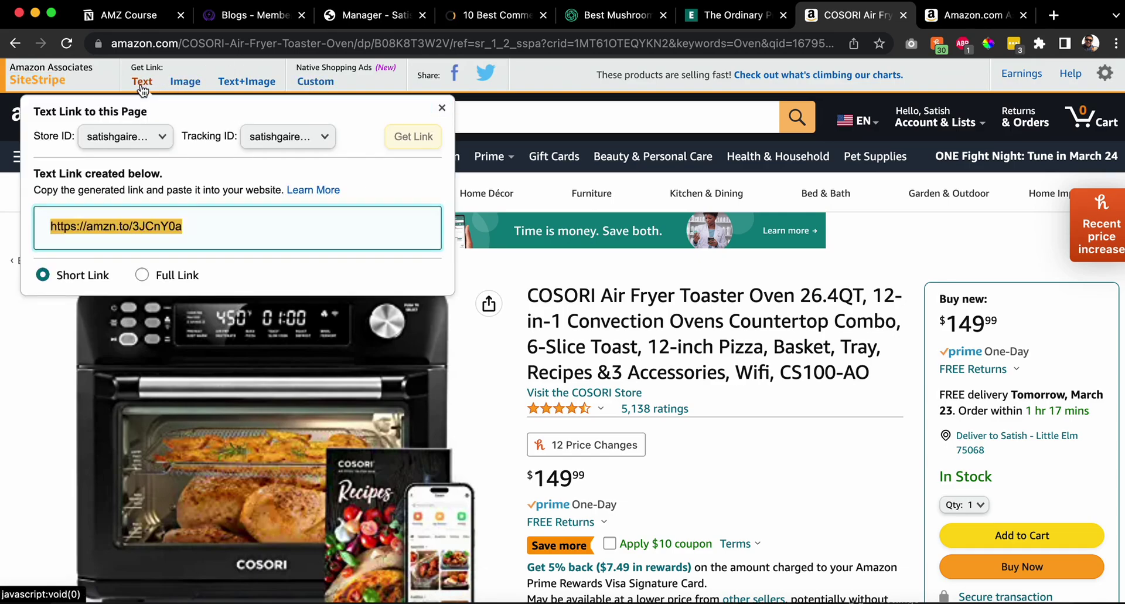
pyautogui.rightClick(185, 217)
pyautogui.click(216, 257)
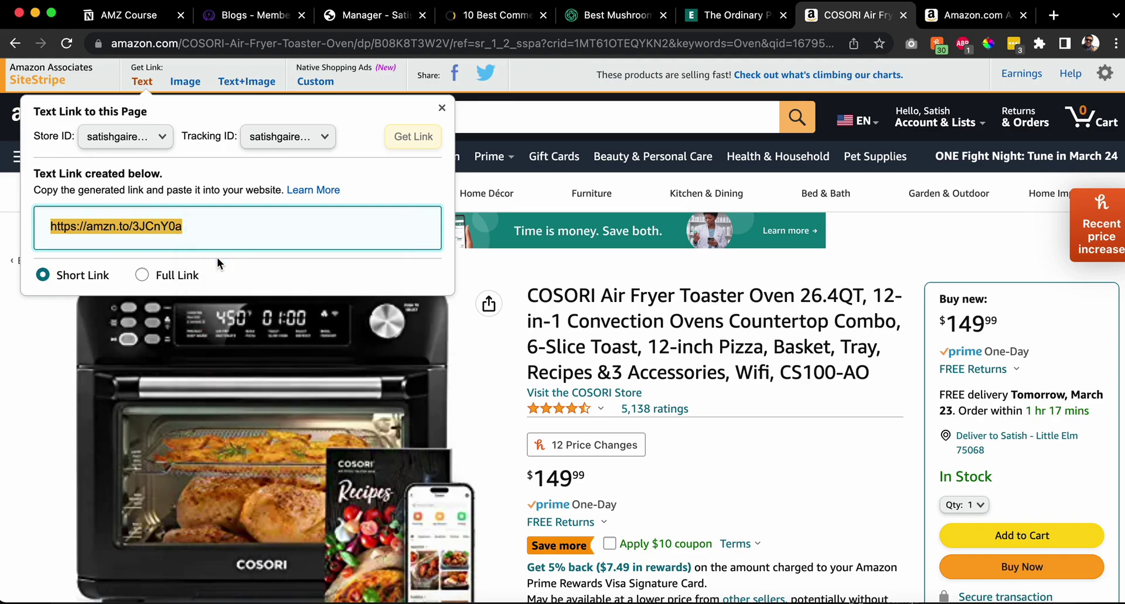
pyautogui.click(147, 275)
pyautogui.click(70, 277)
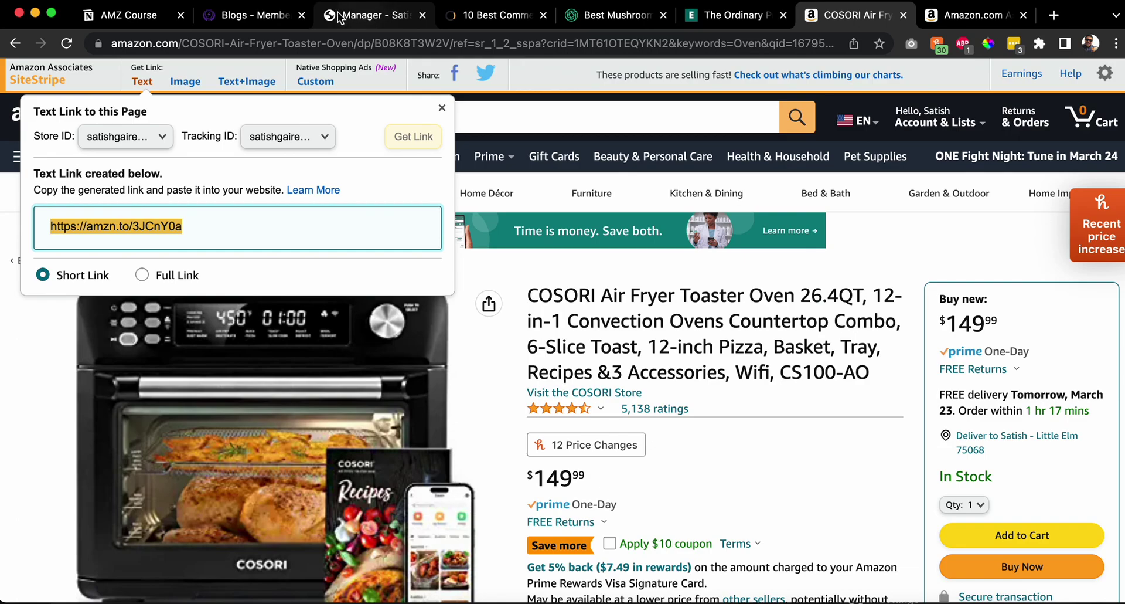
# - Replace the placeholder product name in heading 2 with "COSORI Air Fryer Toaster", copied from the Amazon product page, and start a line below
pyautogui.click(367, 18)
pyautogui.click(260, 16)
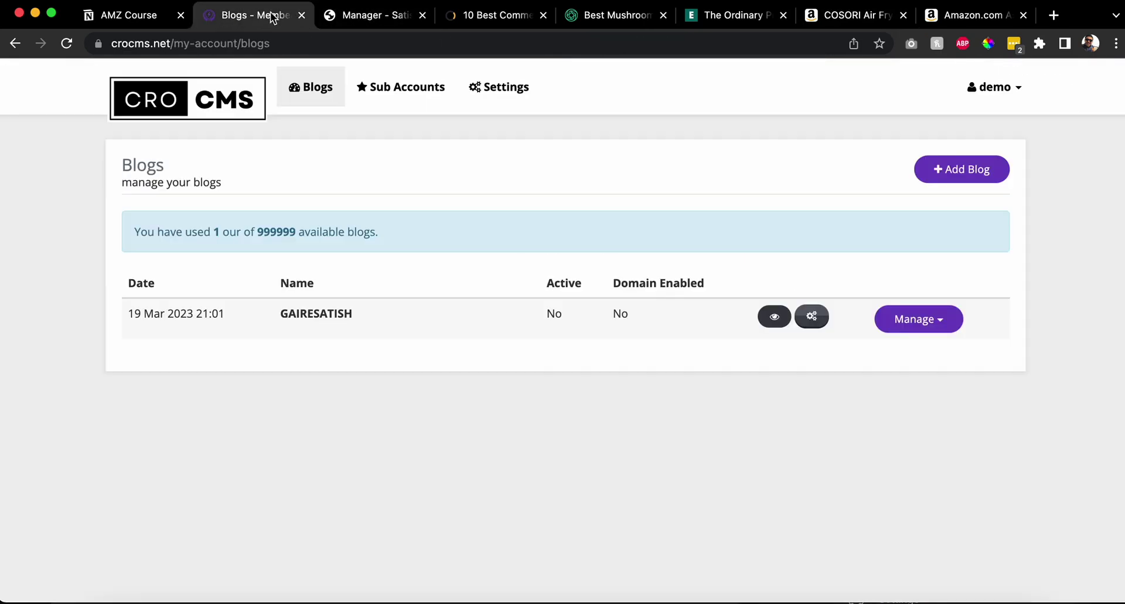
pyautogui.click(353, 15)
pyautogui.scroll(-10, 459, 345)
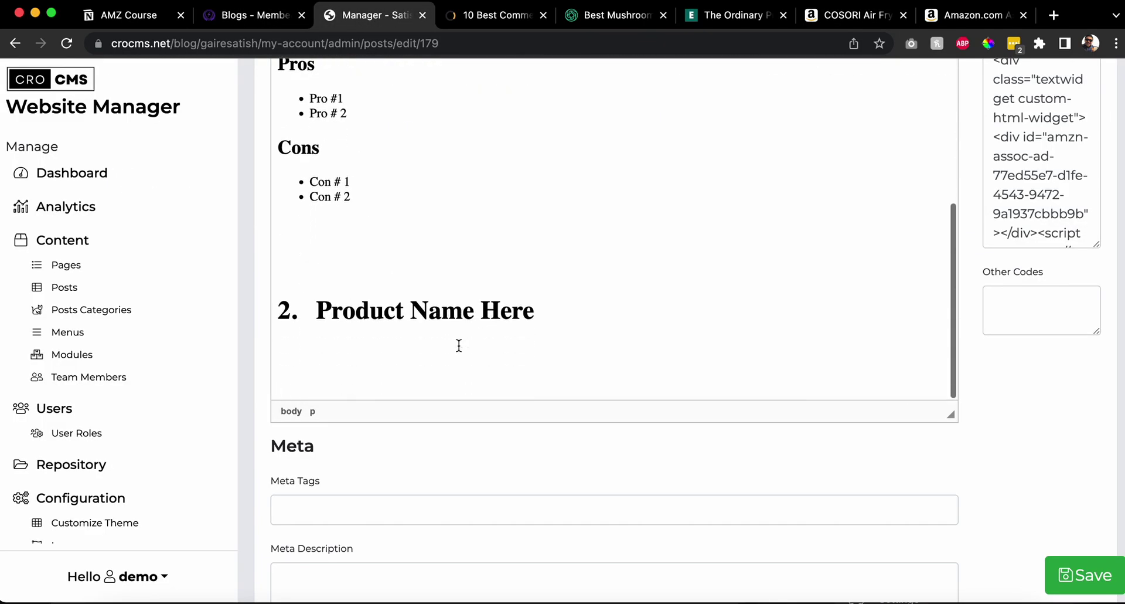
pyautogui.click(844, 17)
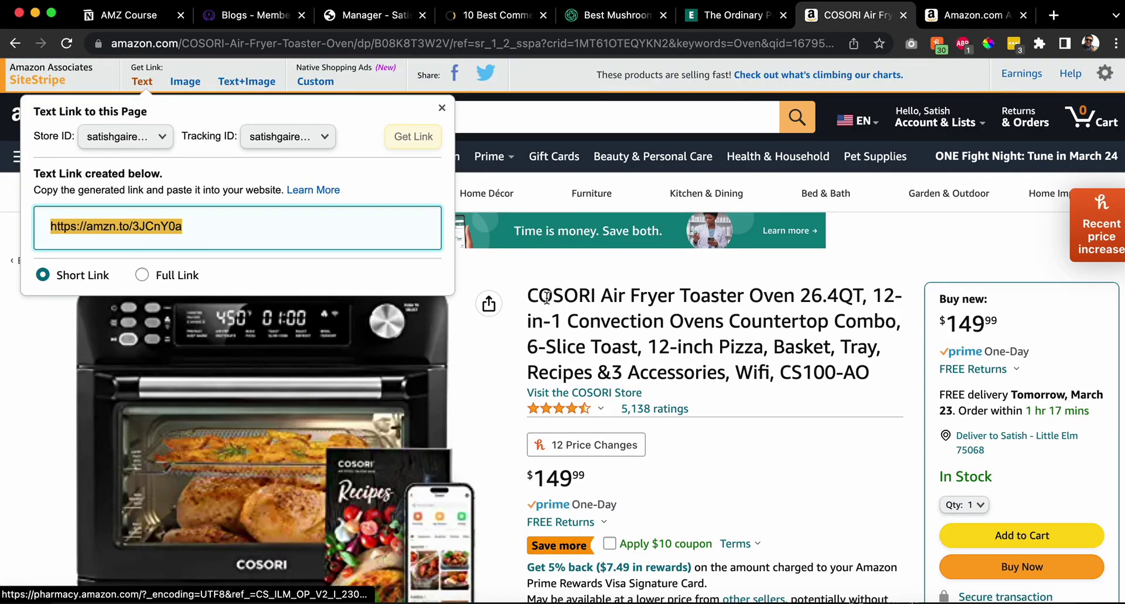
pyautogui.moveTo(537, 296)
pyautogui.mouseDown()
pyautogui.moveTo(754, 300)
pyautogui.moveTo(528, 293)
pyautogui.mouseUp()
pyautogui.click(737, 298)
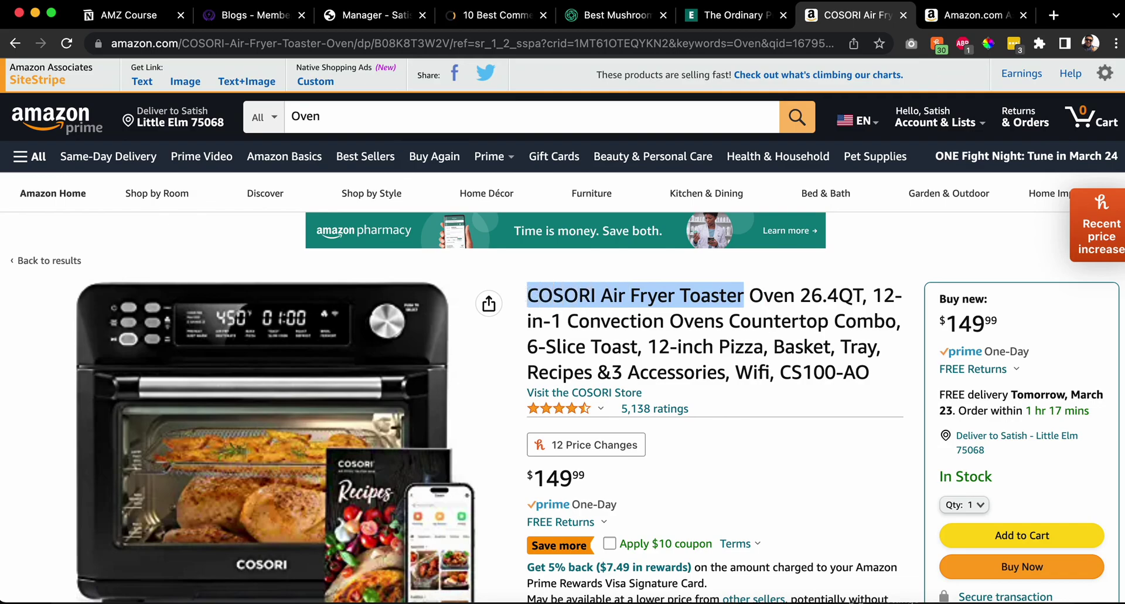
pyautogui.click(377, 24)
pyautogui.moveTo(317, 309); pyautogui.dragTo(617, 309)
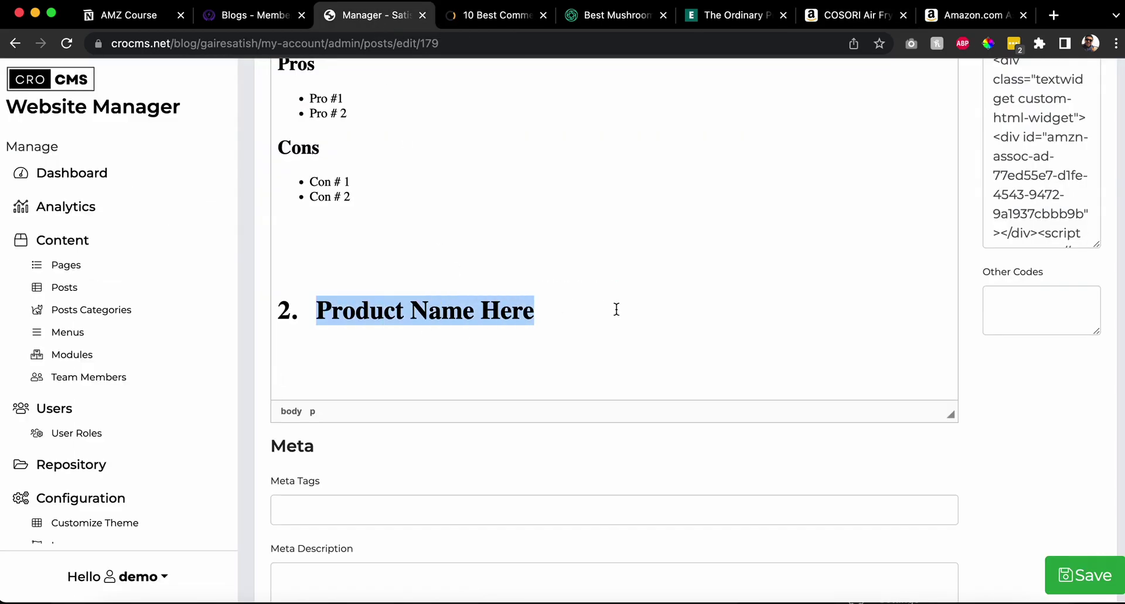
pyautogui.press('super+v')
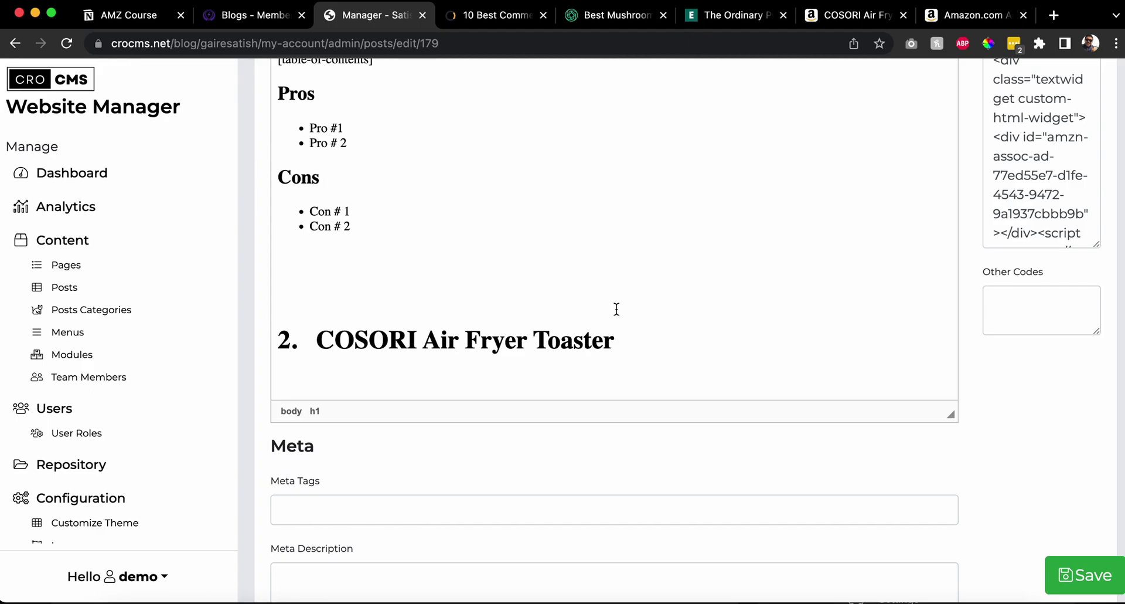
pyautogui.press('Return')
# - Review the first product's section in the editor and published post, read the COSORI oven's feature list on Amazon, and return to the editor
pyautogui.scroll(-10, 617, 309)
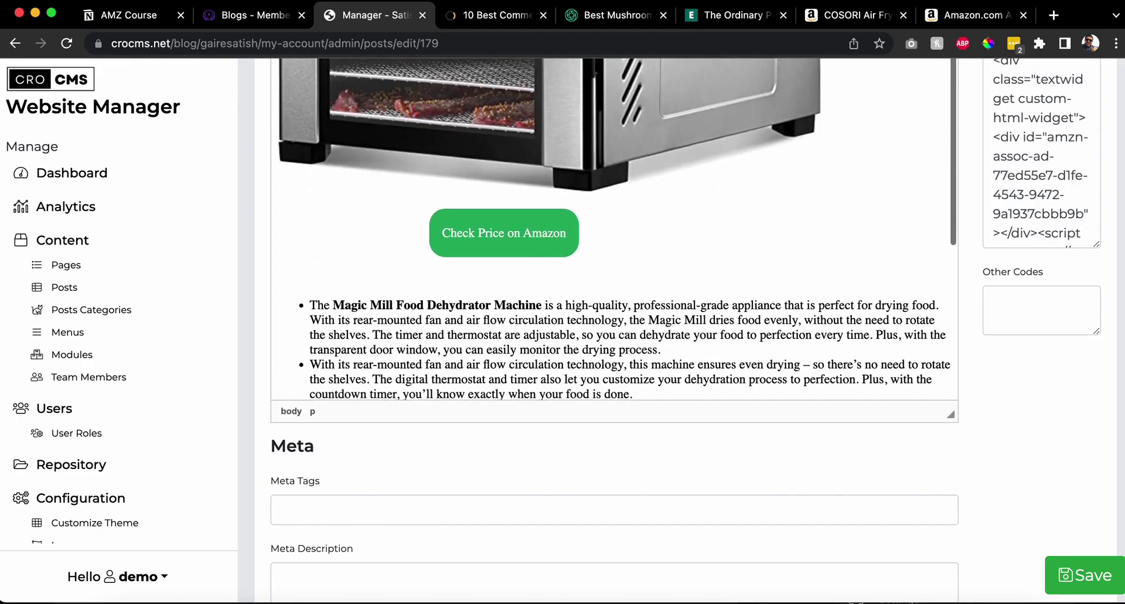
pyautogui.scroll(10, 614, 228)
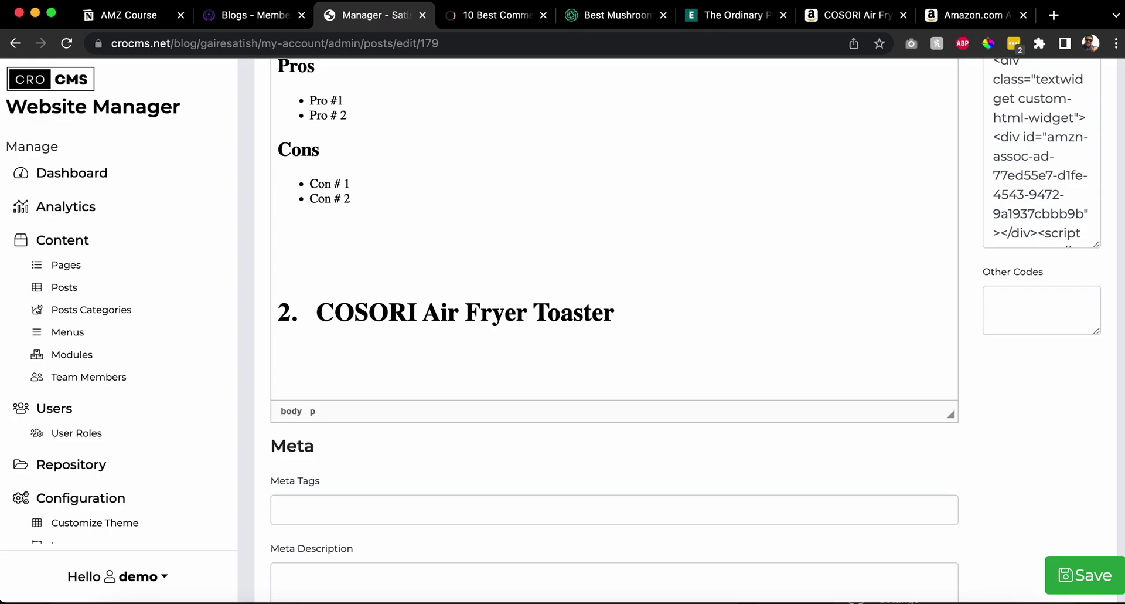
pyautogui.click(472, 23)
pyautogui.scroll(-10, 477, 343)
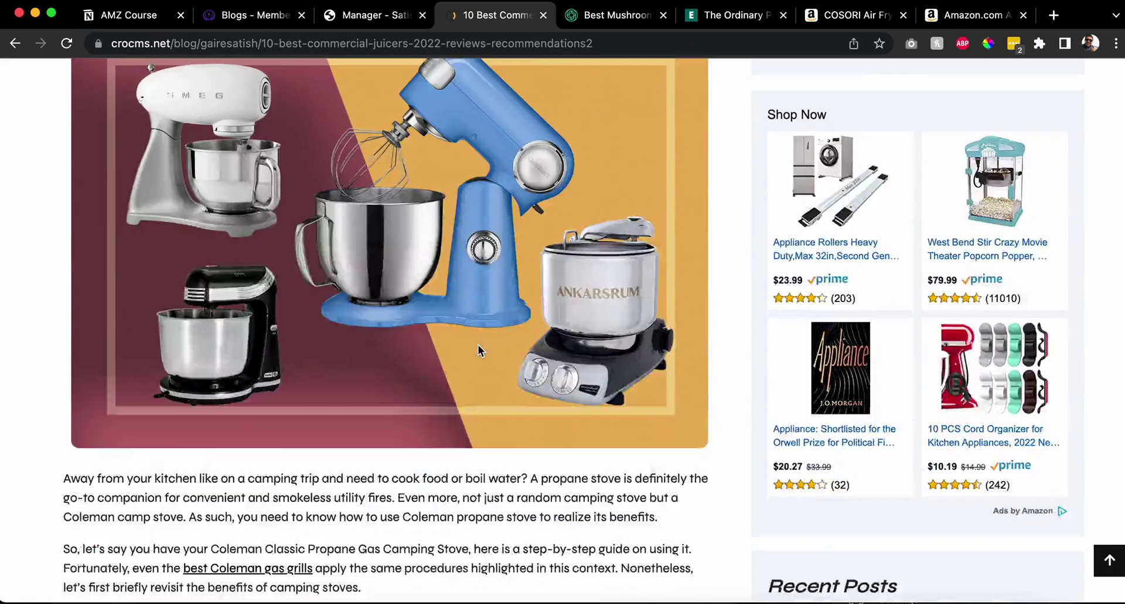
pyautogui.scroll(-10, 478, 345)
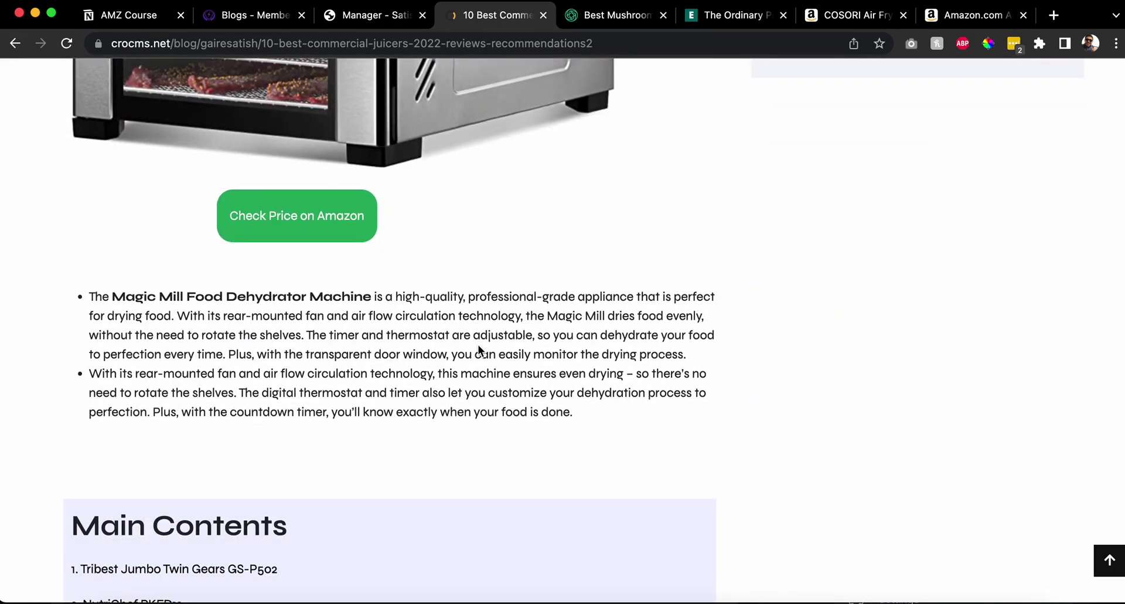
pyautogui.click(849, 16)
pyautogui.scroll(-10, 754, 249)
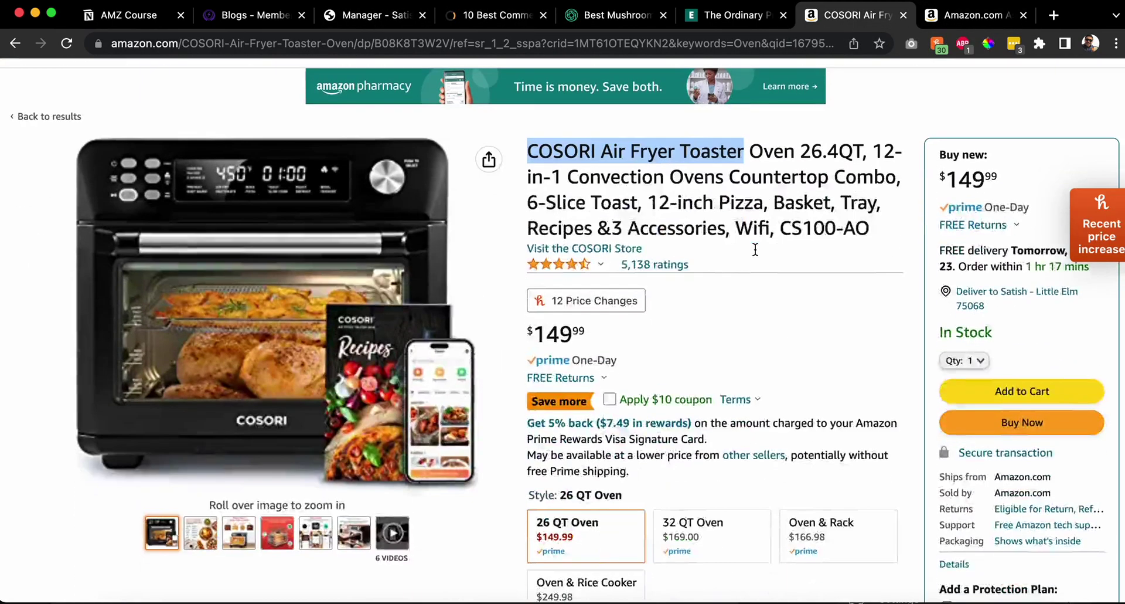
pyautogui.scroll(-5, 754, 248)
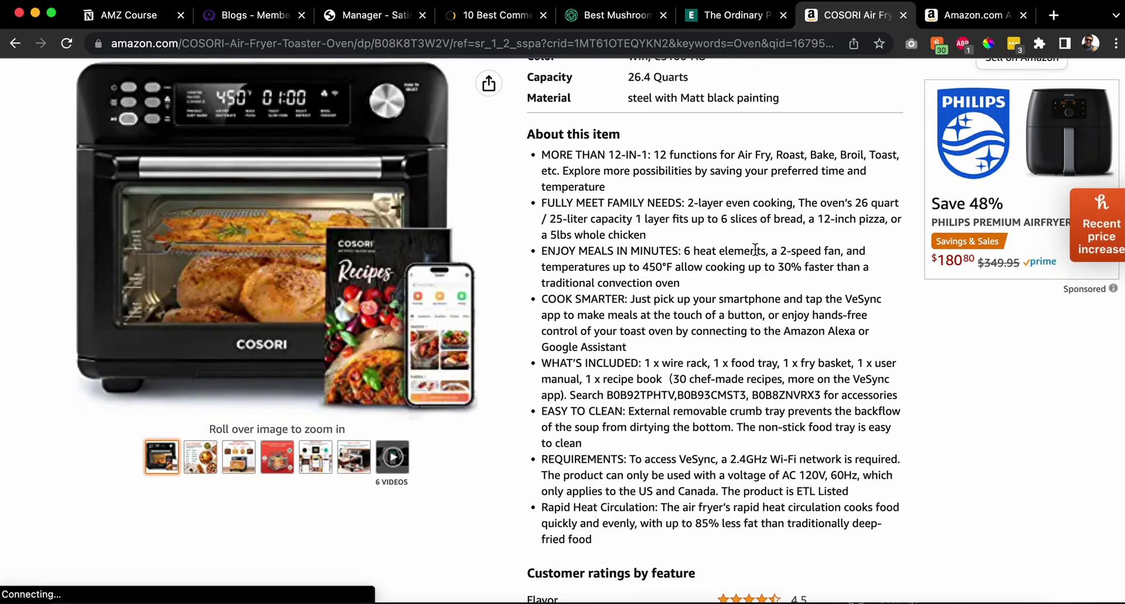
pyautogui.scroll(1, 731, 332)
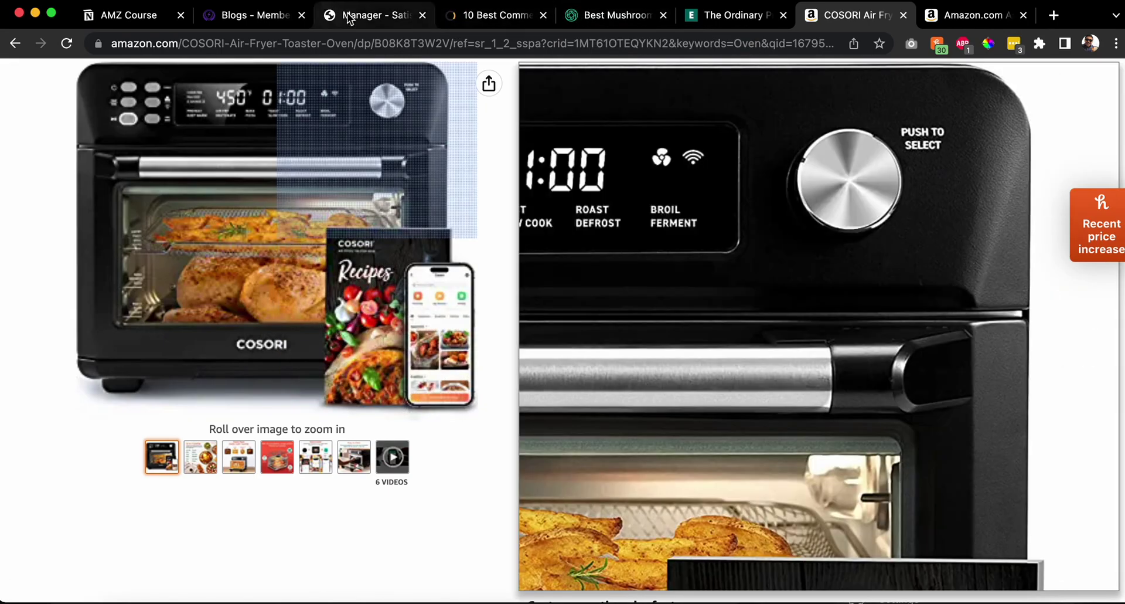
pyautogui.click(473, 24)
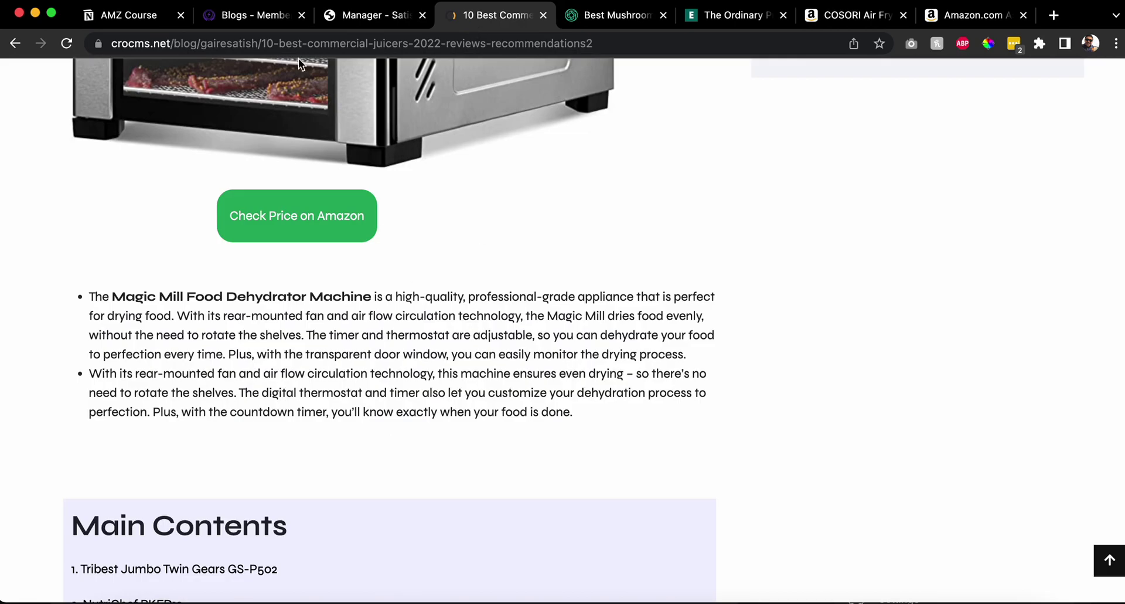
pyautogui.click(345, 18)
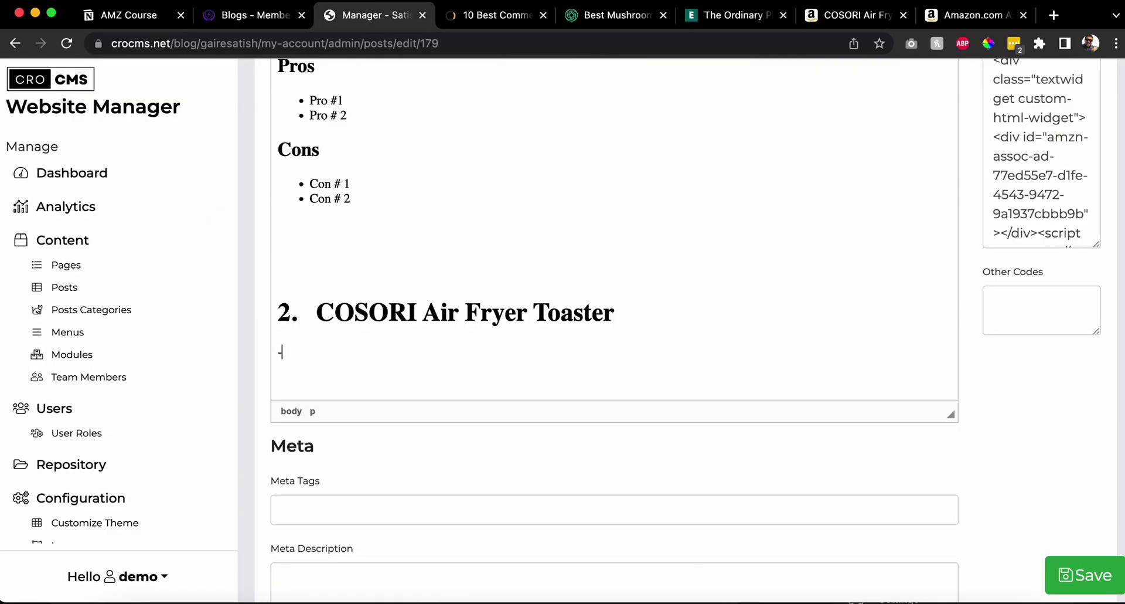
# - Start a bulleted list under the COSORI heading with "Has an app that allows you to turn on/off the oven from whereever you are"
pyautogui.scroll(15, 614, 229)
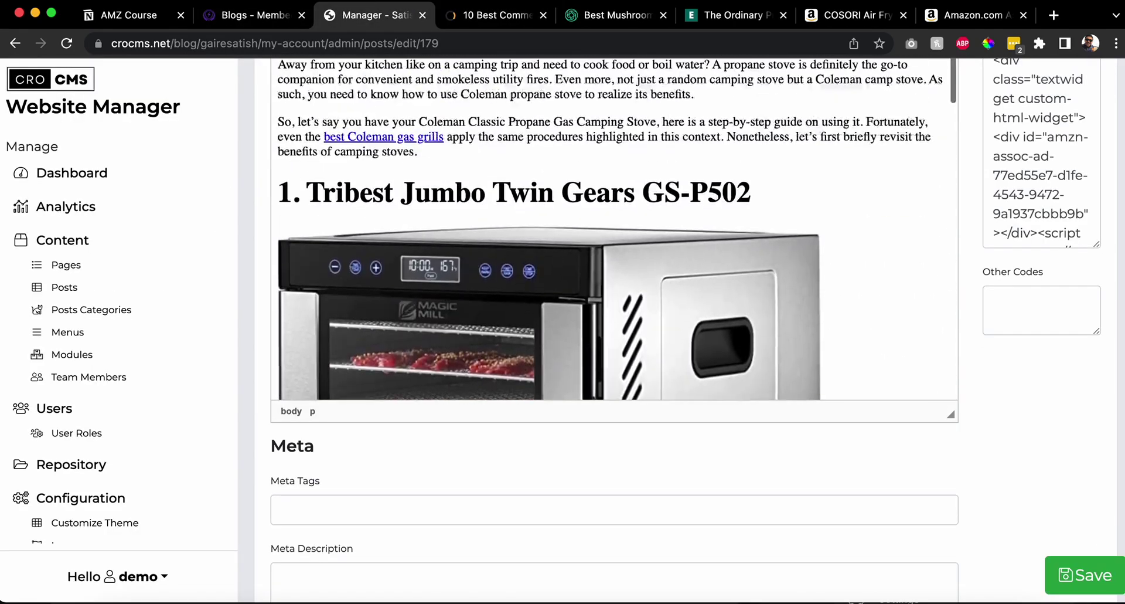
pyautogui.scroll(7, 206, 296)
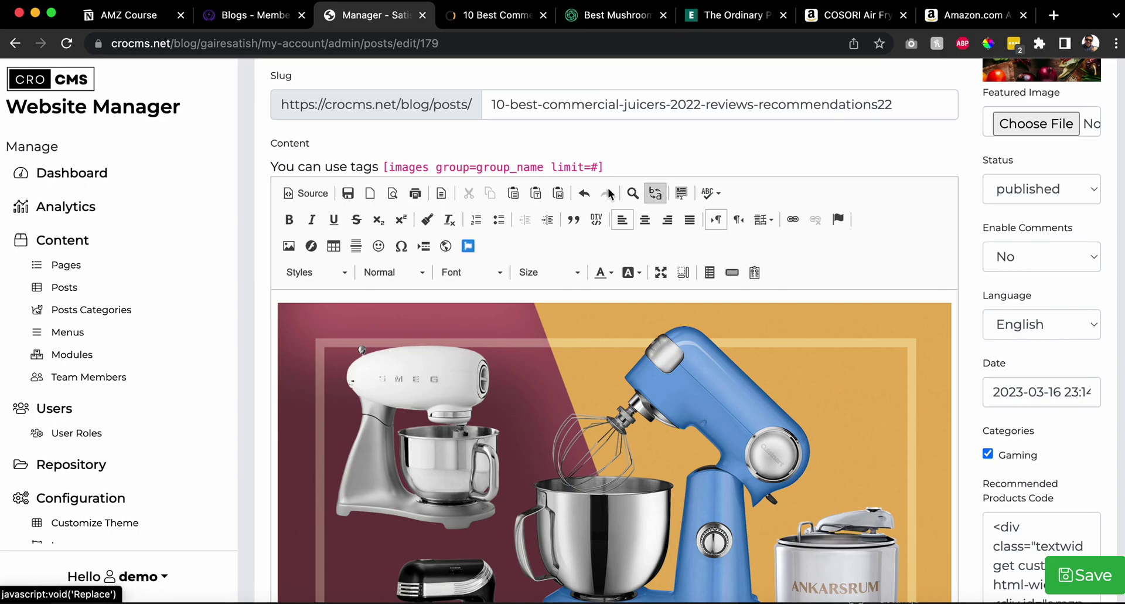
pyautogui.click(497, 221)
pyautogui.scroll(-15, 472, 348)
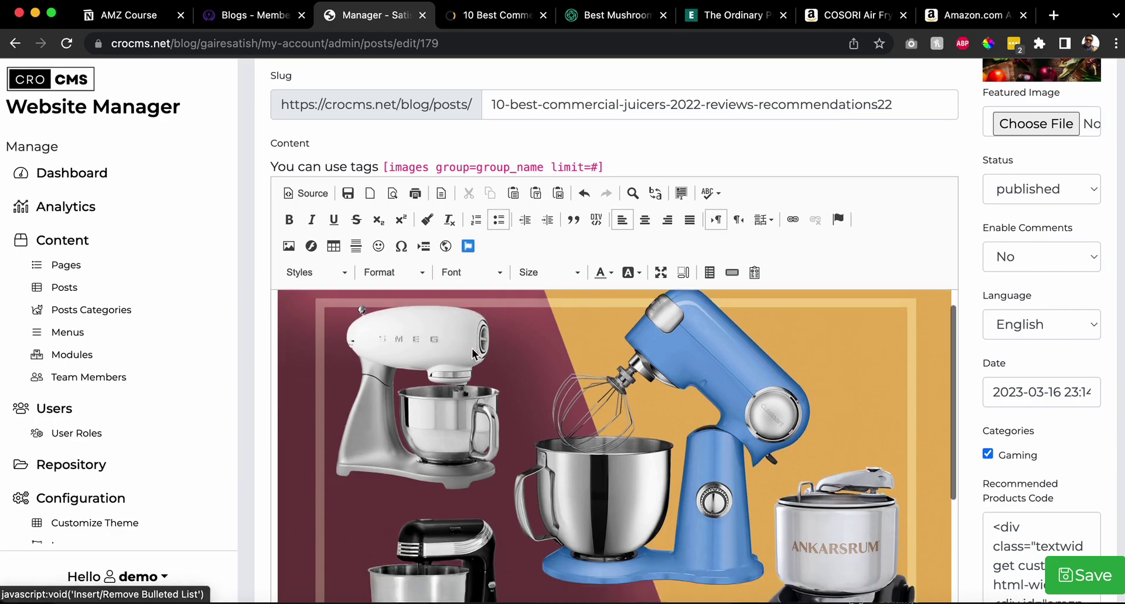
pyautogui.scroll(-5, 473, 348)
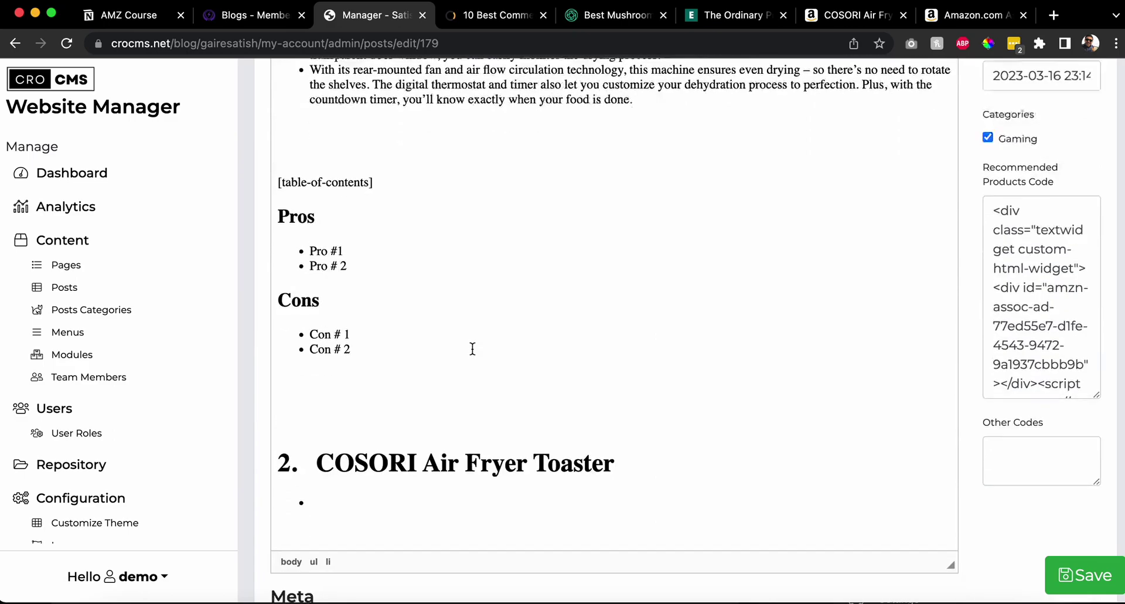
pyautogui.write('Has an app that allows you to turn on/off')
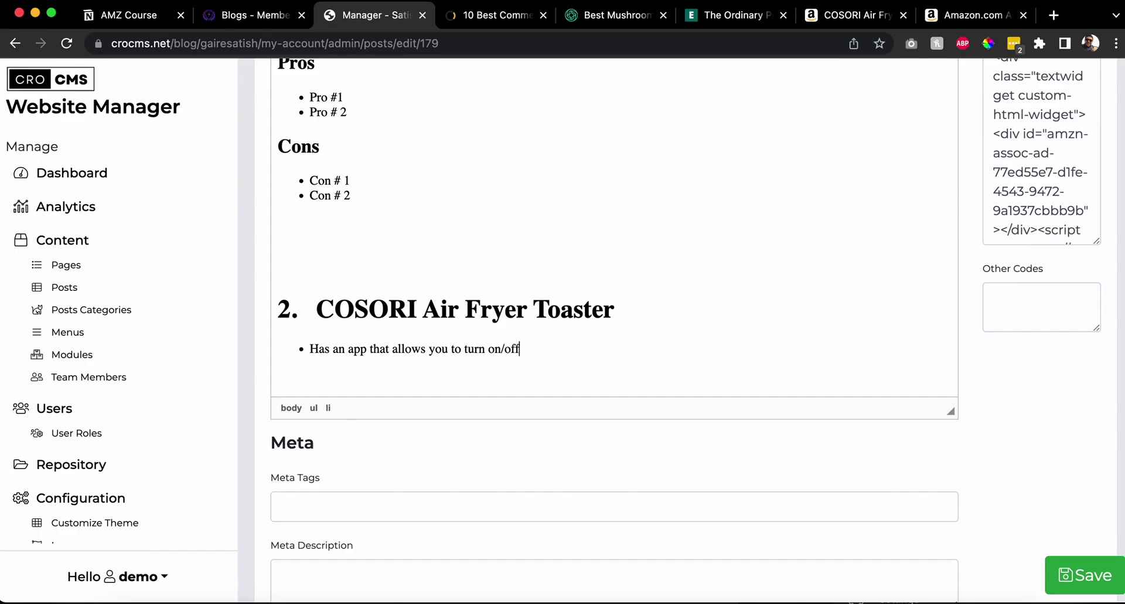
pyautogui.write(' the oven from the comfpr')
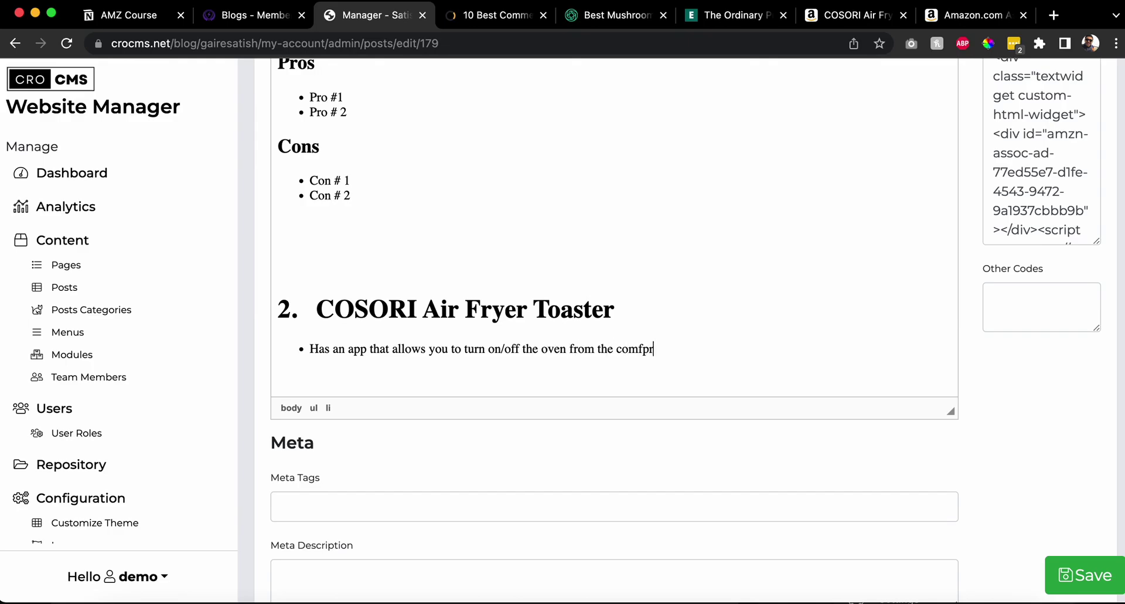
pyautogui.press('BackSpace')
pyautogui.write('whereever you are')
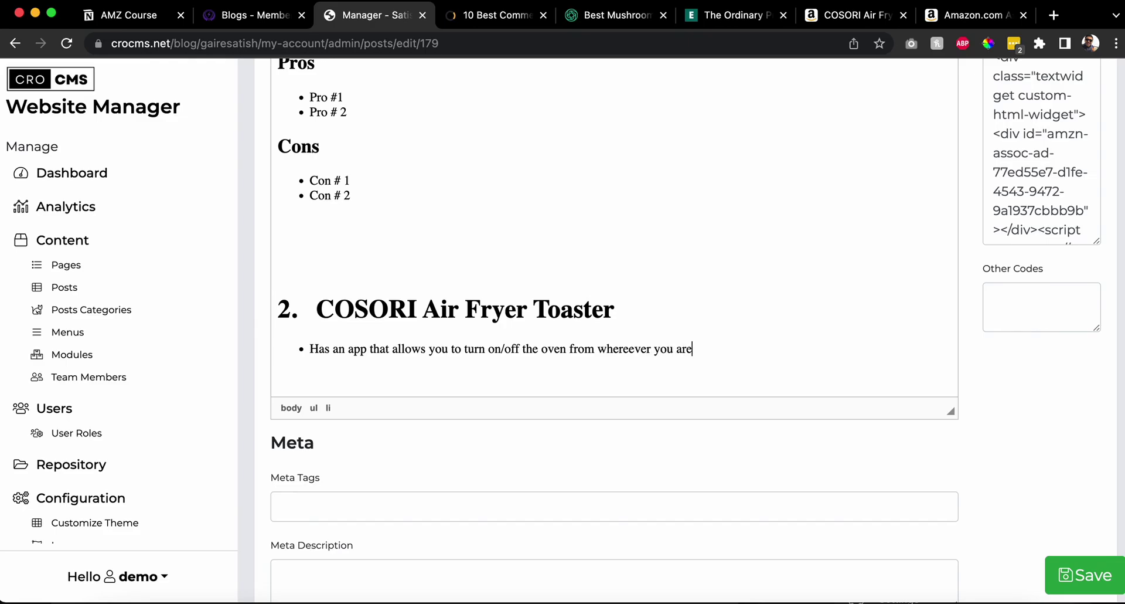
# - Add "This makes it easy for people who are busy and can just turn it on while they are coming back from work." and start another bullet
pyautogui.write('.   This makes it easy for people who')
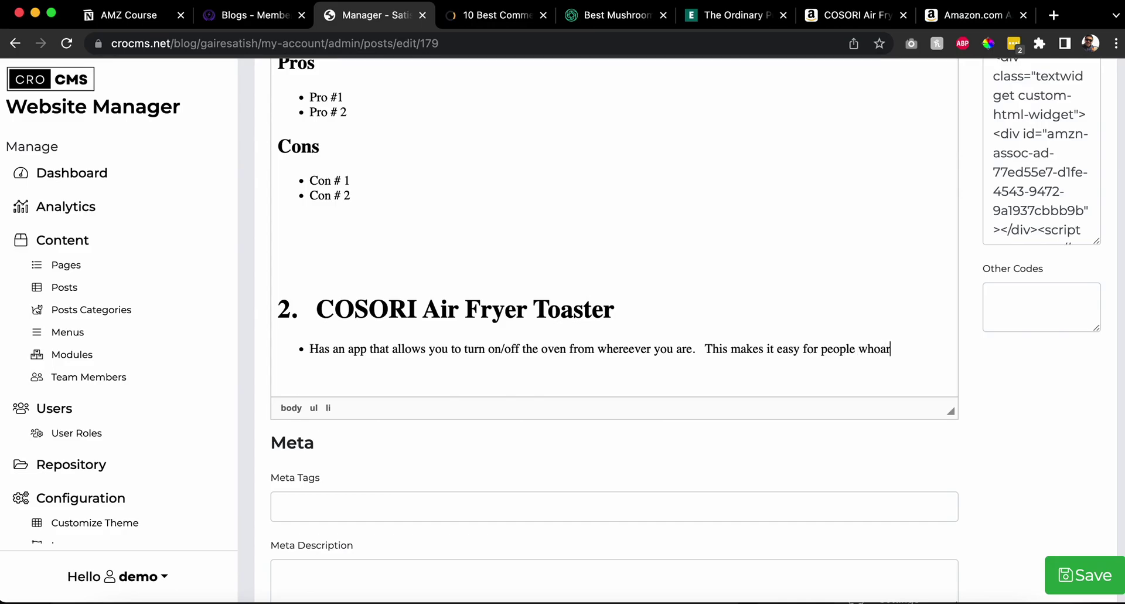
pyautogui.write(' are busy and can just turn')
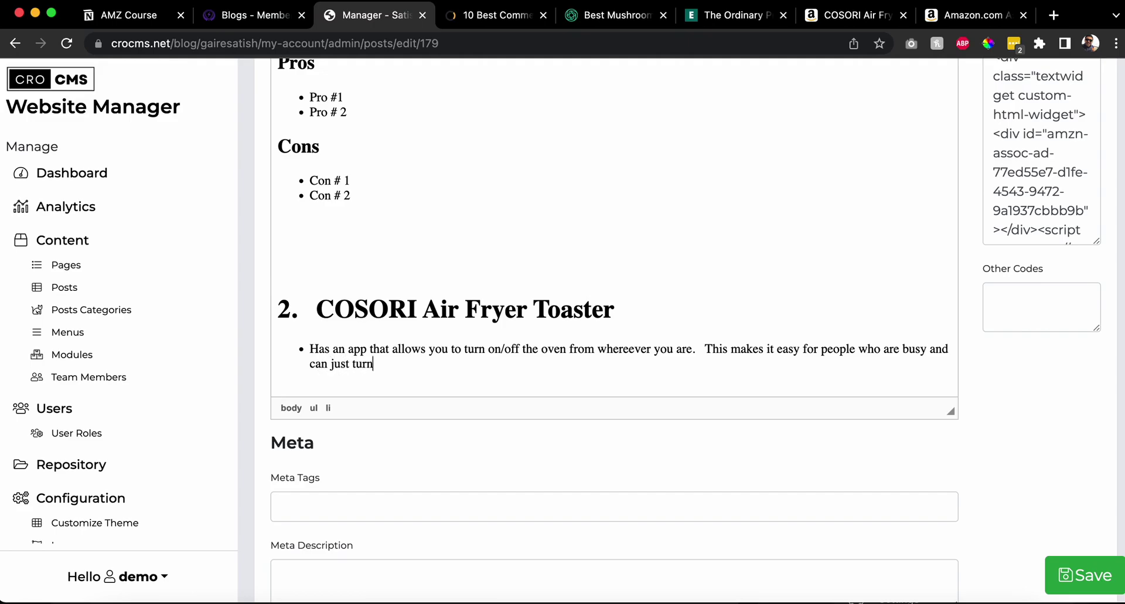
pyautogui.write(' it on while they are coming back from')
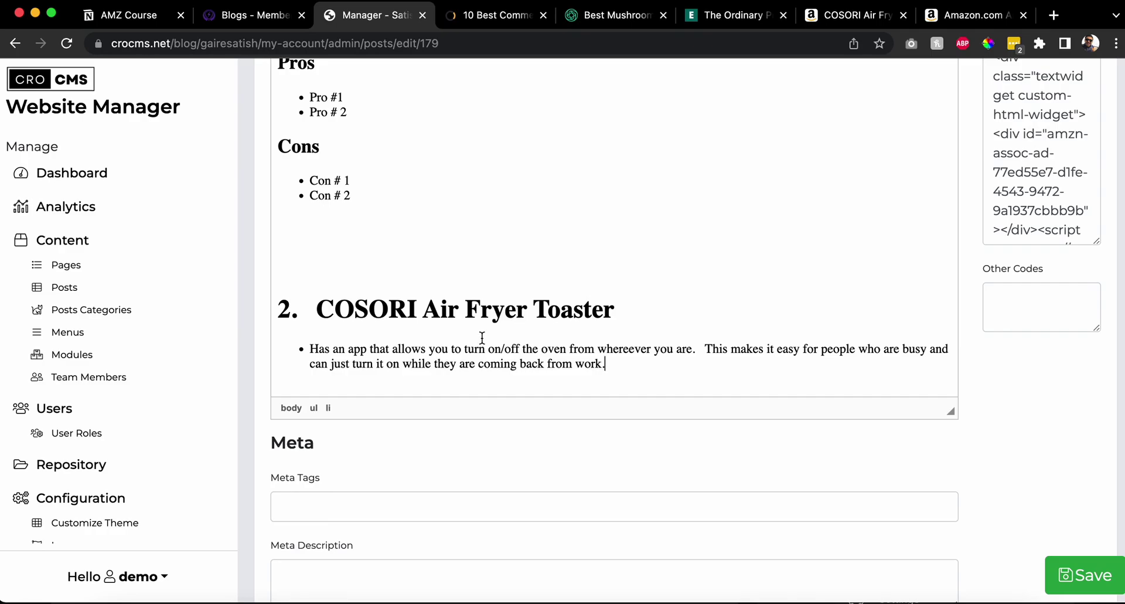
pyautogui.scroll(5, 478, 330)
pyautogui.scroll(-5, 477, 329)
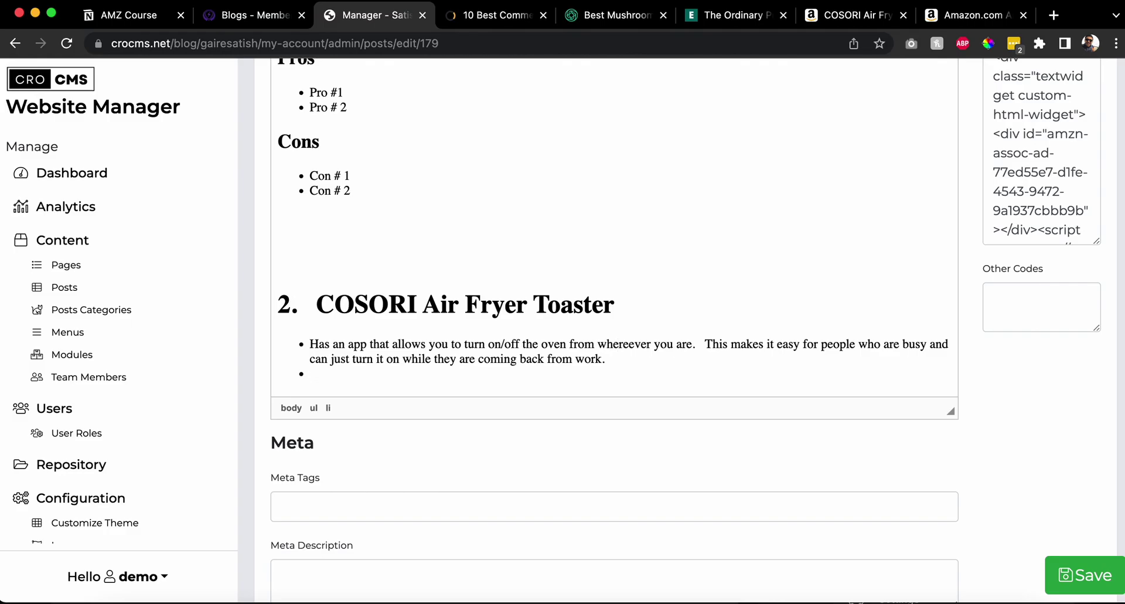
# - Insert two new lines after the COSORI Air Fryer Toaster heading, above its bulleted list
pyautogui.scroll(15, 619, 269)
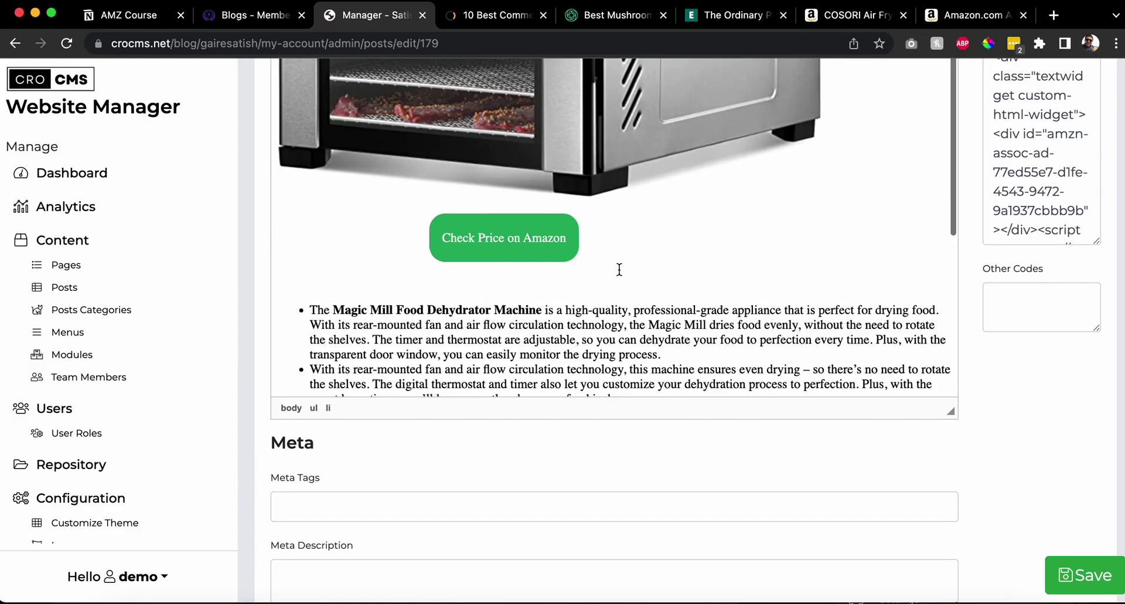
pyautogui.scroll(-15, 619, 269)
pyautogui.click(615, 293)
pyautogui.press('Return')
pyautogui.press('Return')
pyautogui.scroll(-1, 573, 292)
pyautogui.click(458, 275)
pyautogui.scroll(10, 459, 275)
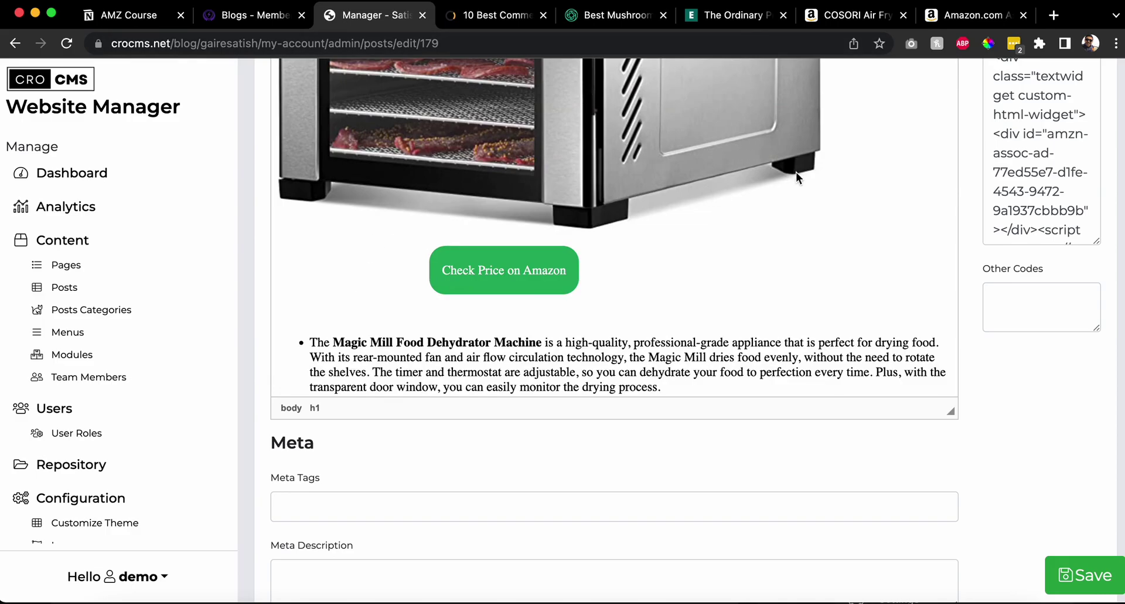
# - Return to the COSORI oven's Amazon page and inspect its main product image in the browser's developer tools, closing them again
pyautogui.click(928, 17)
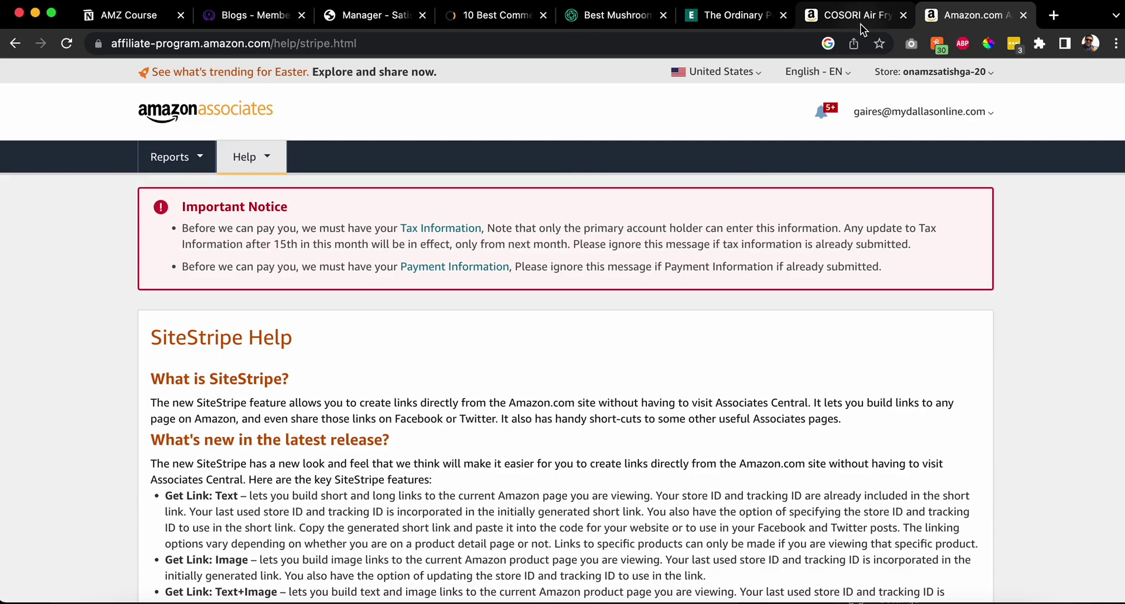
pyautogui.click(855, 15)
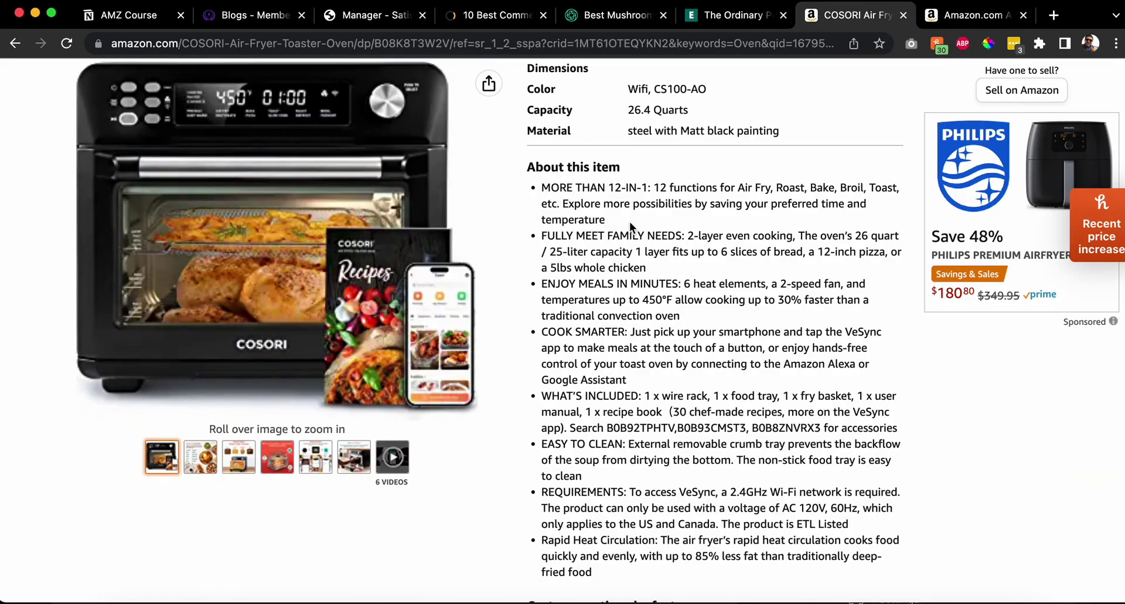
pyautogui.rightClick(266, 215)
pyautogui.click(227, 220)
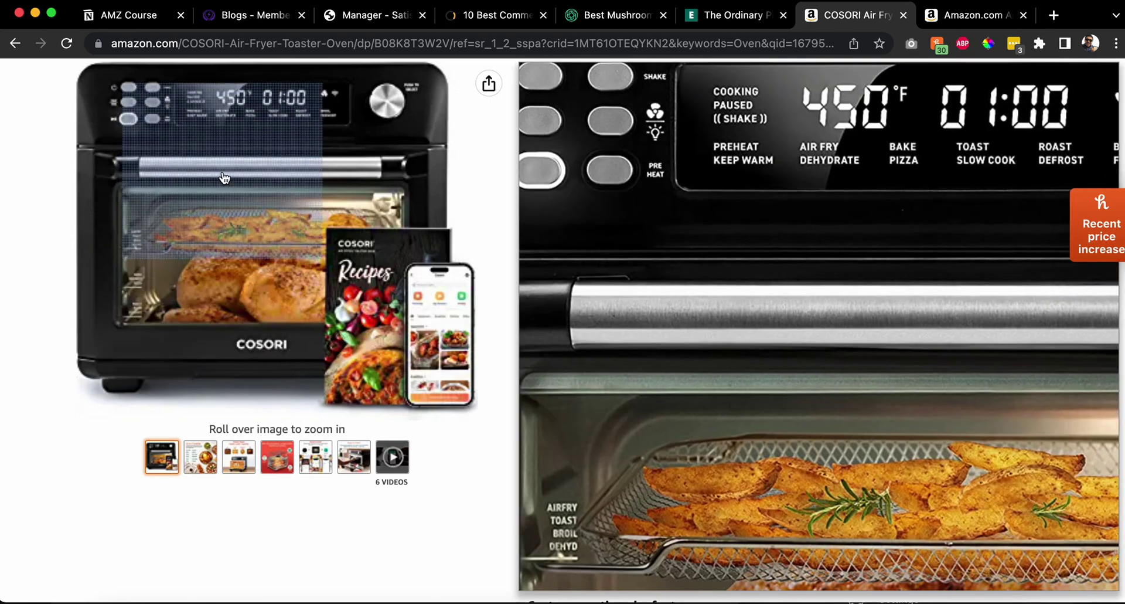
pyautogui.rightClick(222, 171)
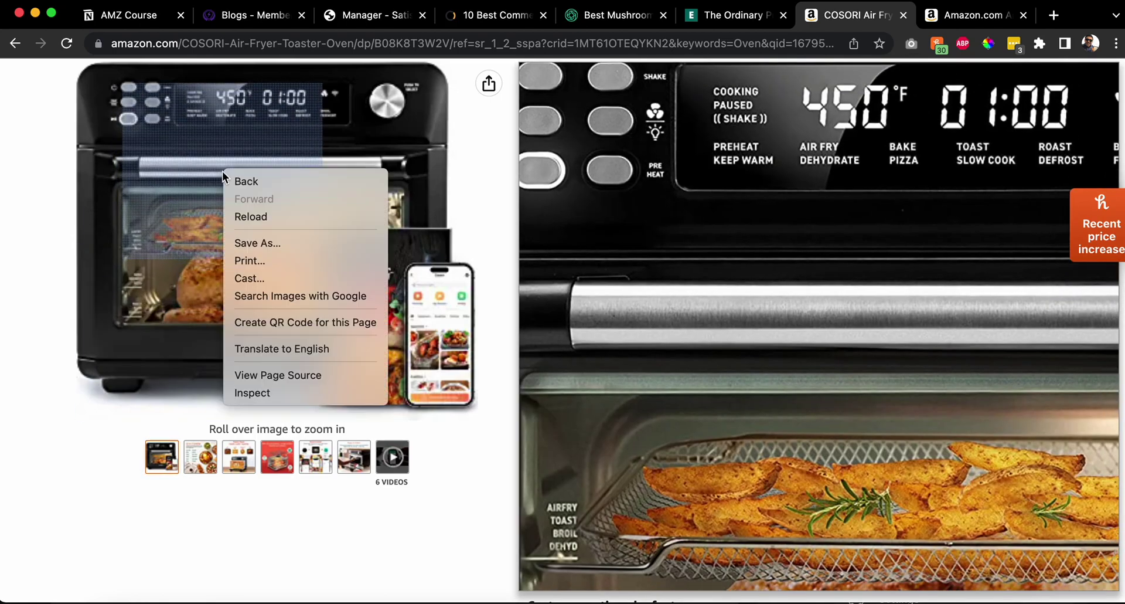
pyautogui.click(268, 394)
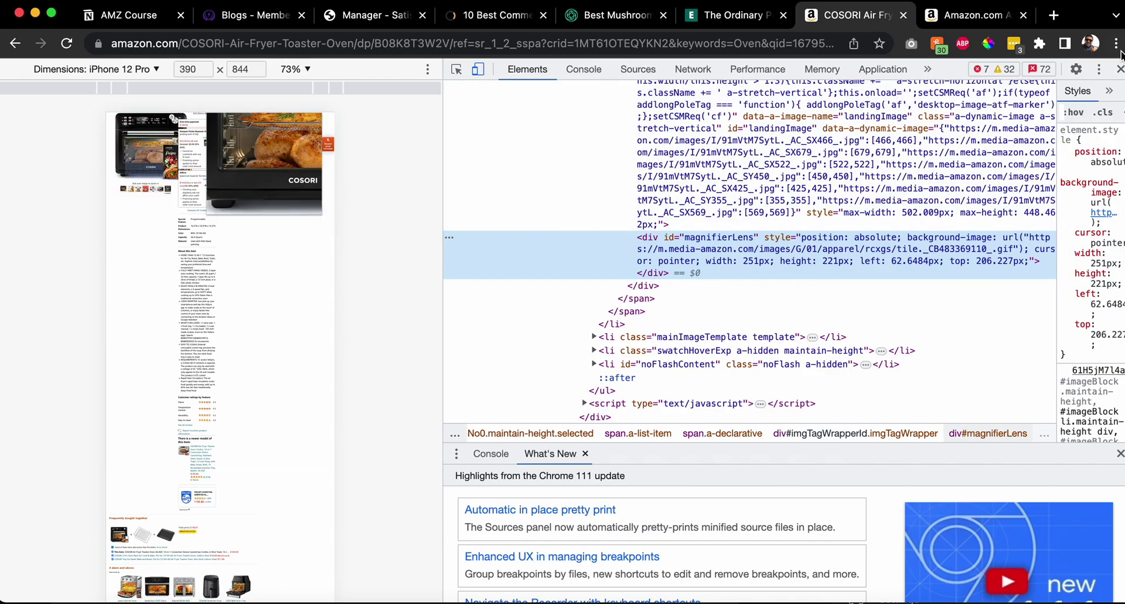
pyautogui.click(1120, 69)
pyautogui.scroll(10, 563, 264)
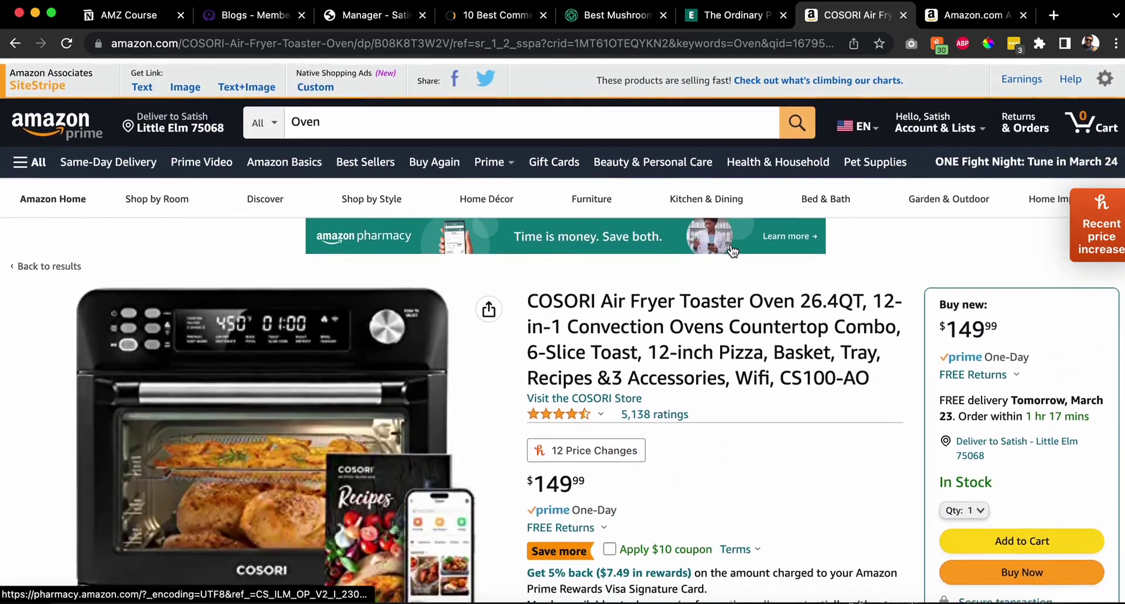
pyautogui.scroll(-4, 307, 429)
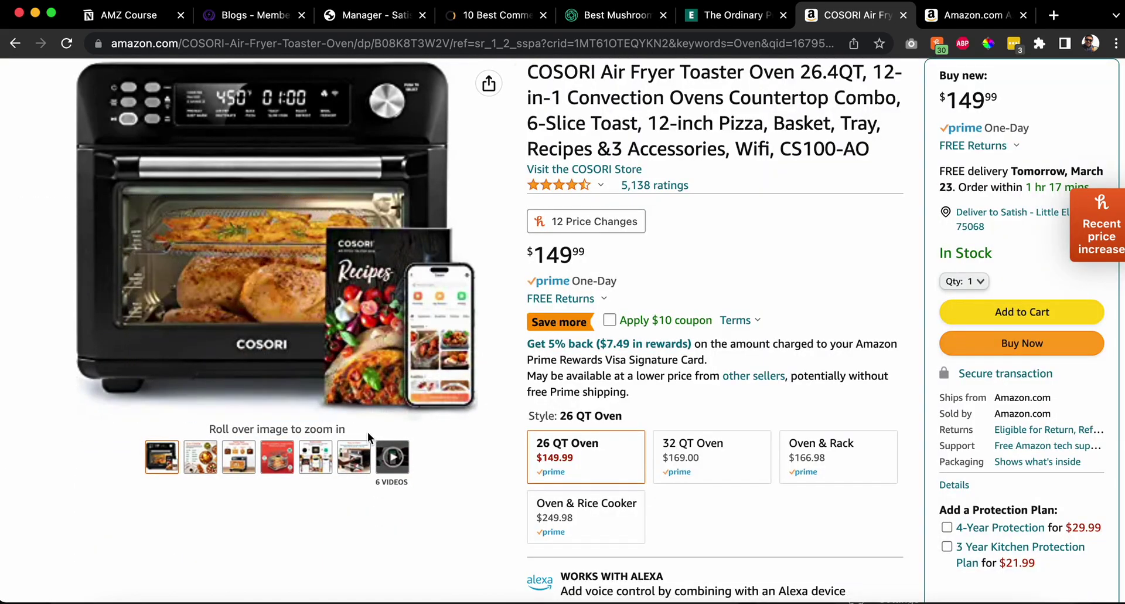
# - Reload the COSORI oven's Amazon product page and look over its main image area
pyautogui.scroll(3, 387, 416)
pyautogui.scroll(-3, 423, 244)
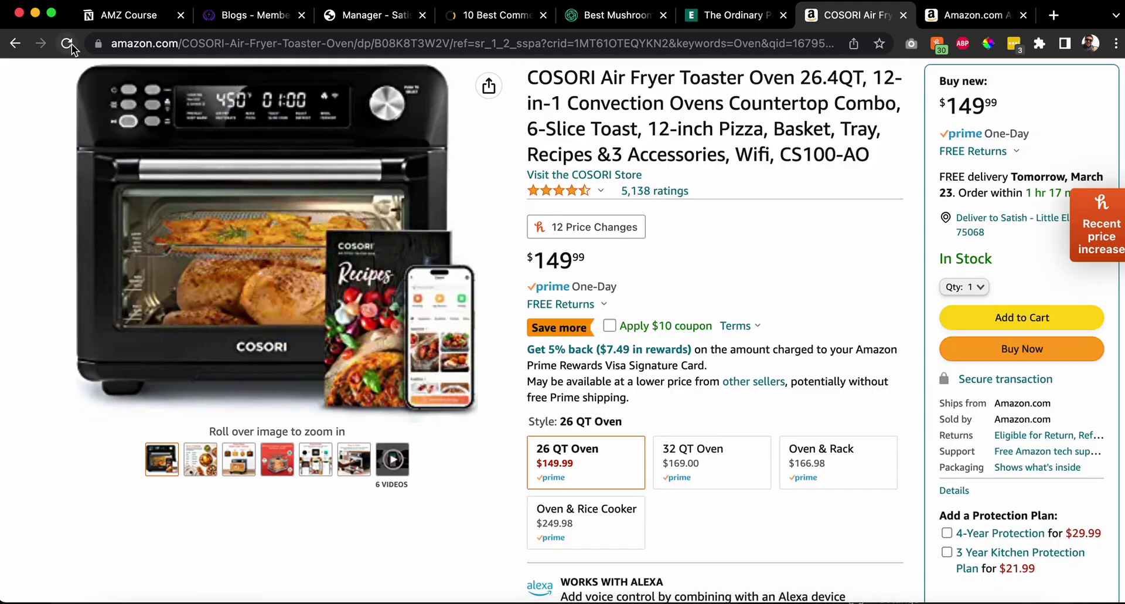
pyautogui.click(72, 43)
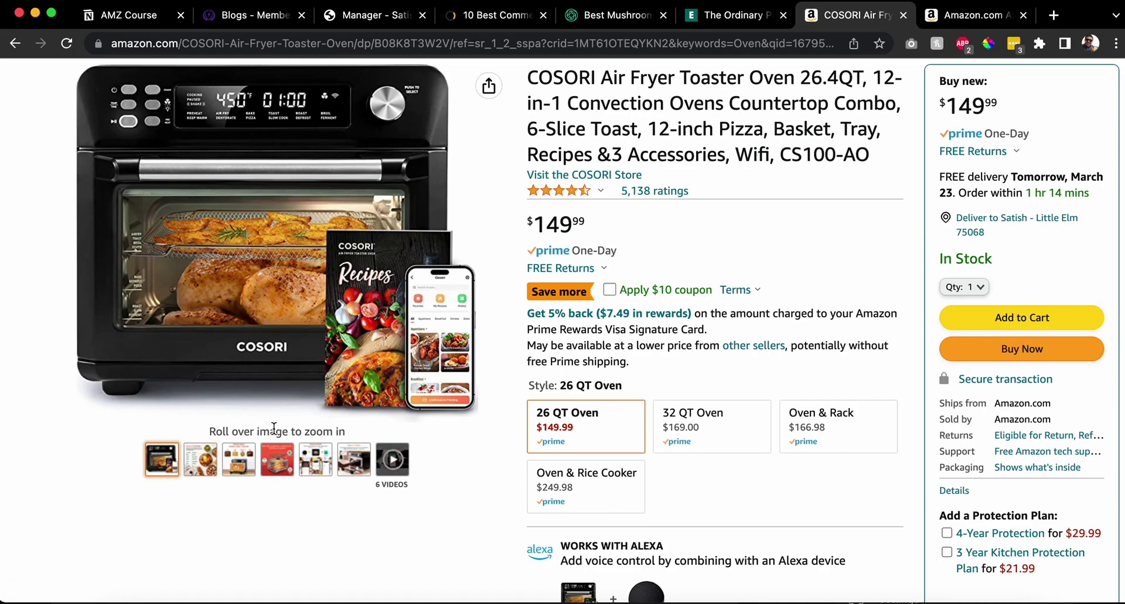
pyautogui.scroll(3, 287, 493)
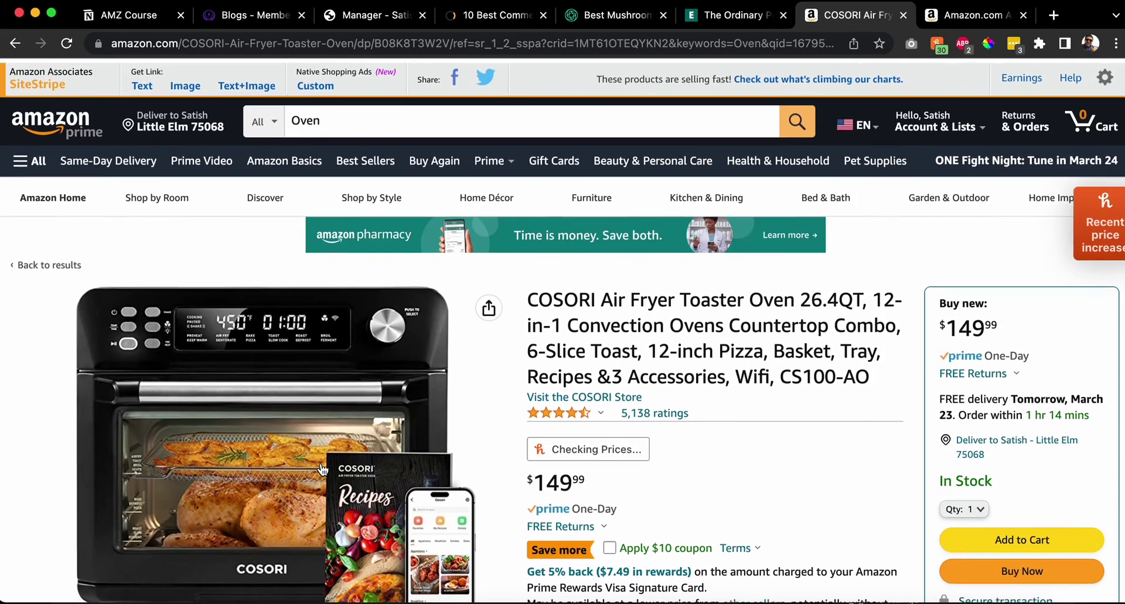
pyautogui.scroll(-3, 260, 525)
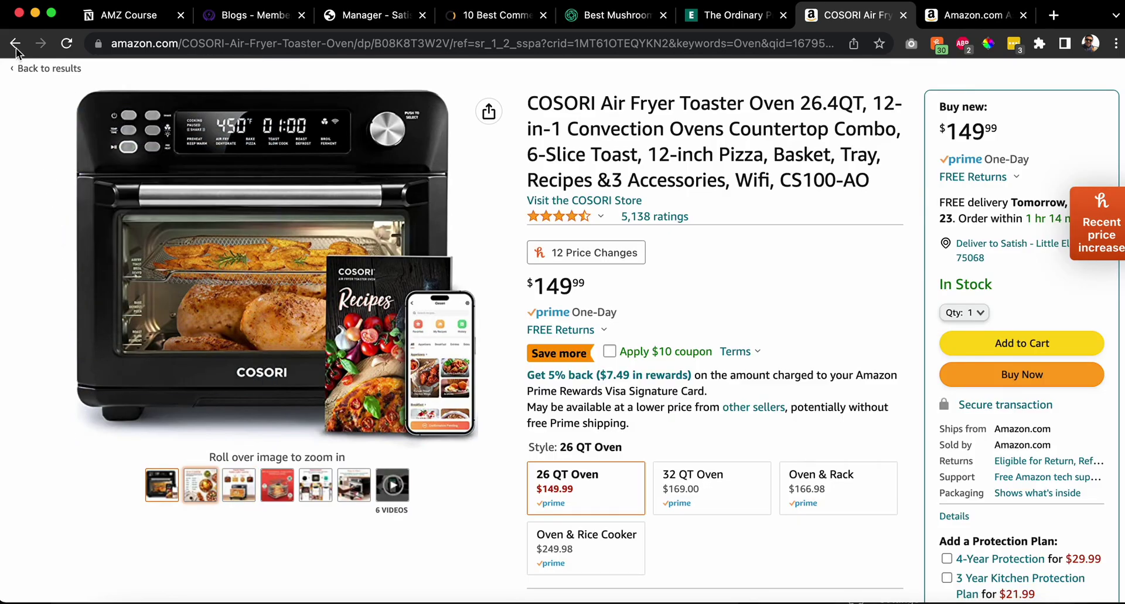
# - Return to the oven search results, open the highly rated NUWAVE Bravo Air Fryer Toaster Smart Oven, and expand its main product image
pyautogui.click(15, 44)
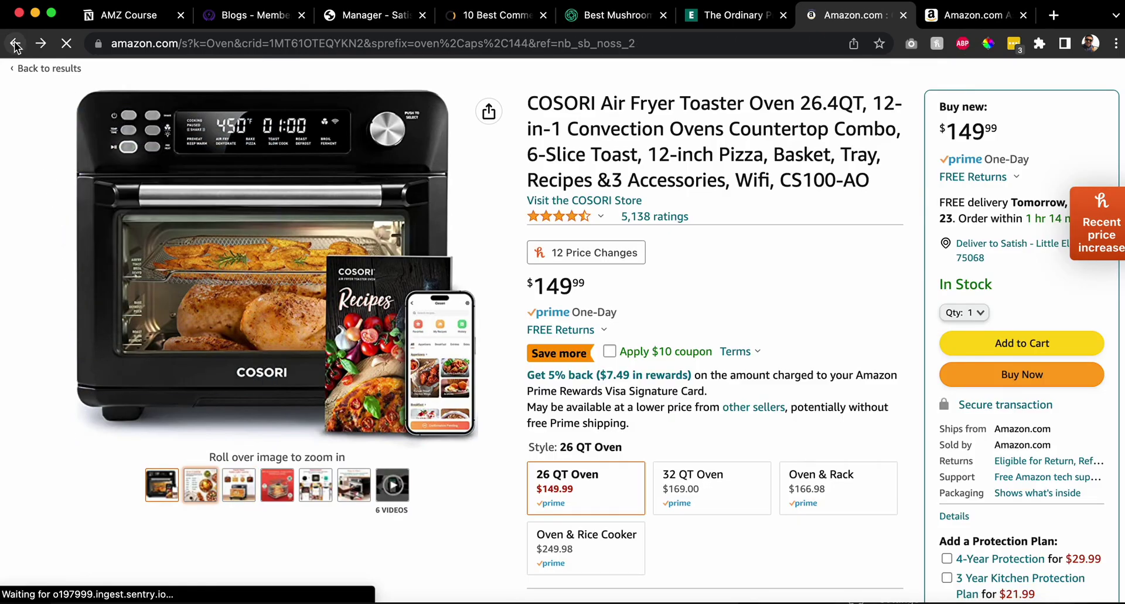
pyautogui.scroll(-10, 213, 158)
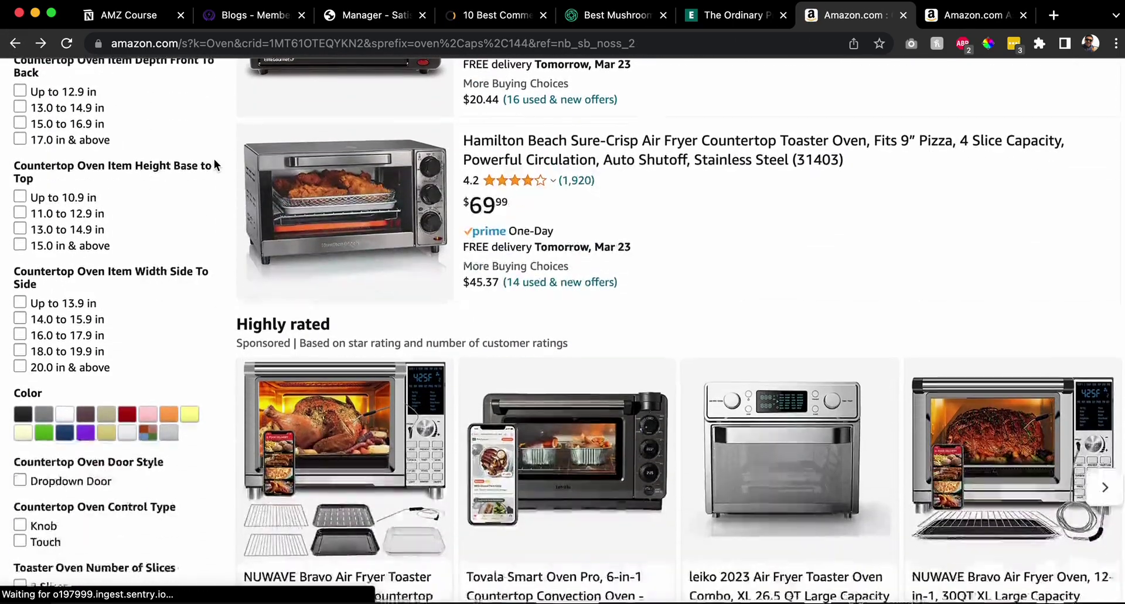
pyautogui.click(362, 389)
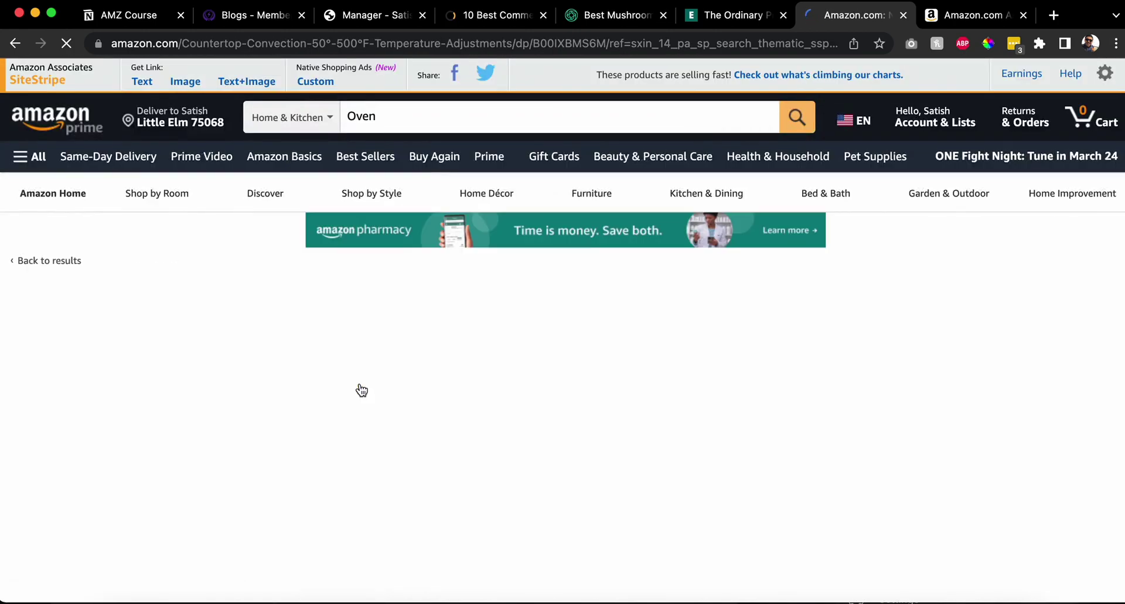
pyautogui.scroll(-3, 363, 386)
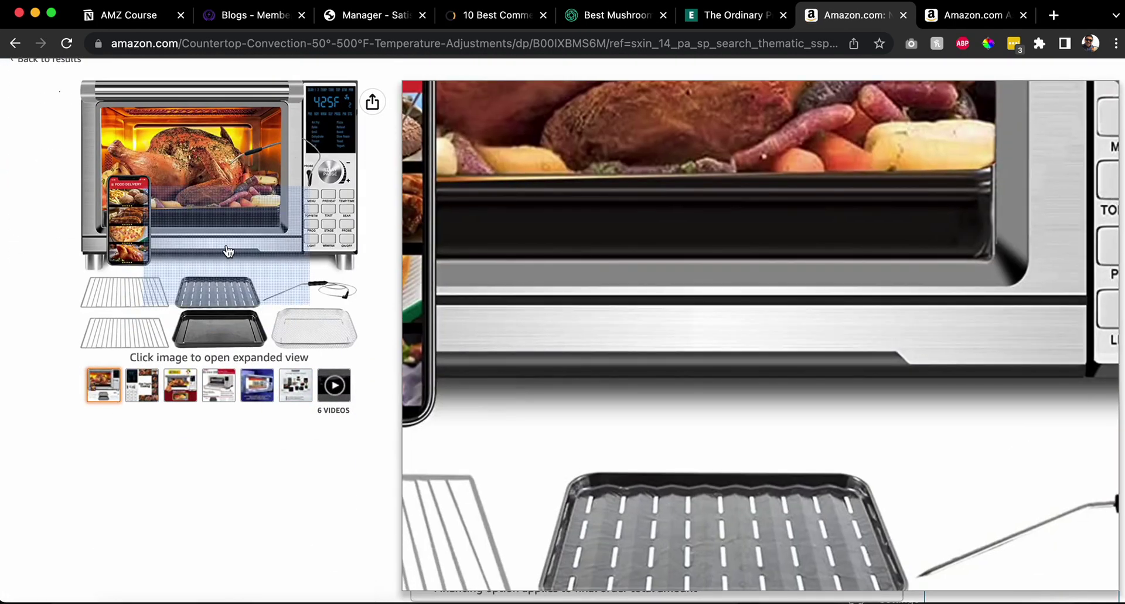
pyautogui.click(227, 246)
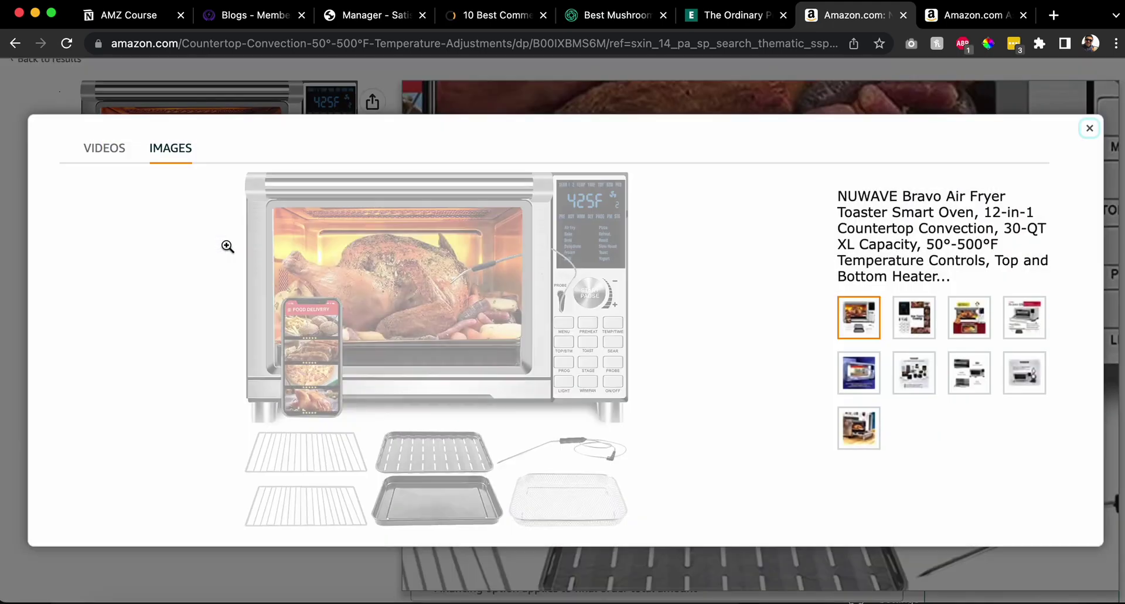
# - Dismiss the Honey savings tip and copy the image address of the NUWAVE oven's main picture
pyautogui.rightClick(385, 249)
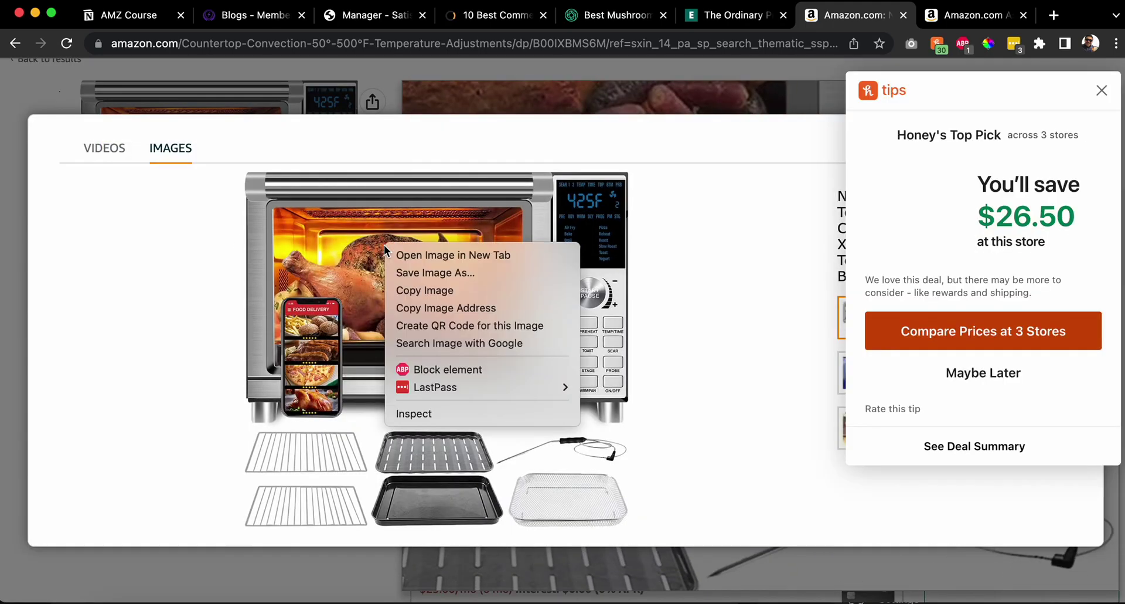
pyautogui.click(1109, 91)
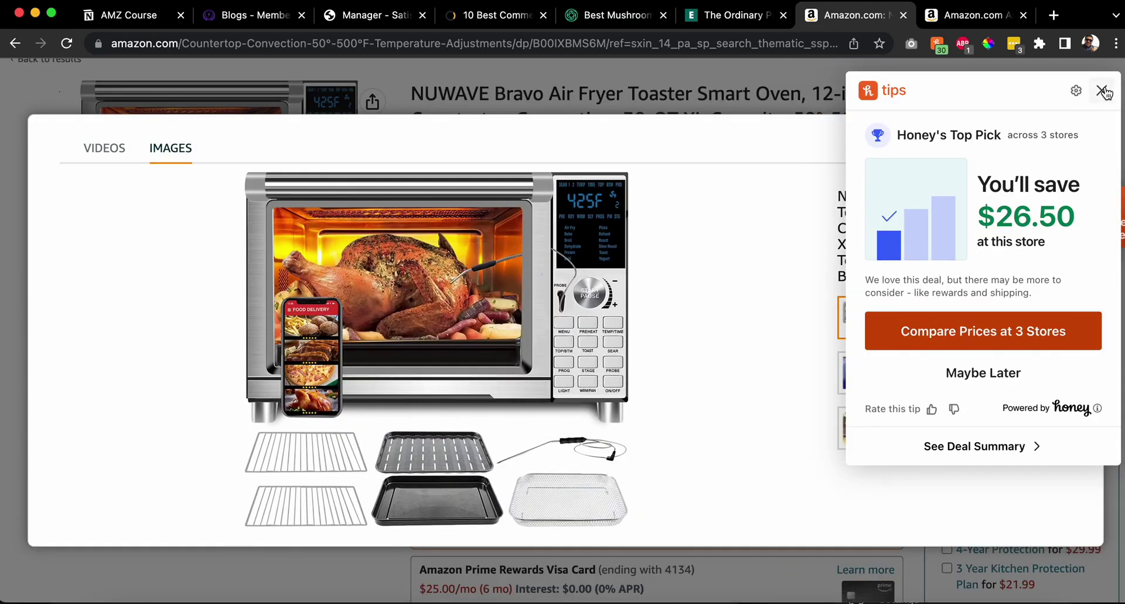
pyautogui.click(1104, 91)
pyautogui.rightClick(436, 271)
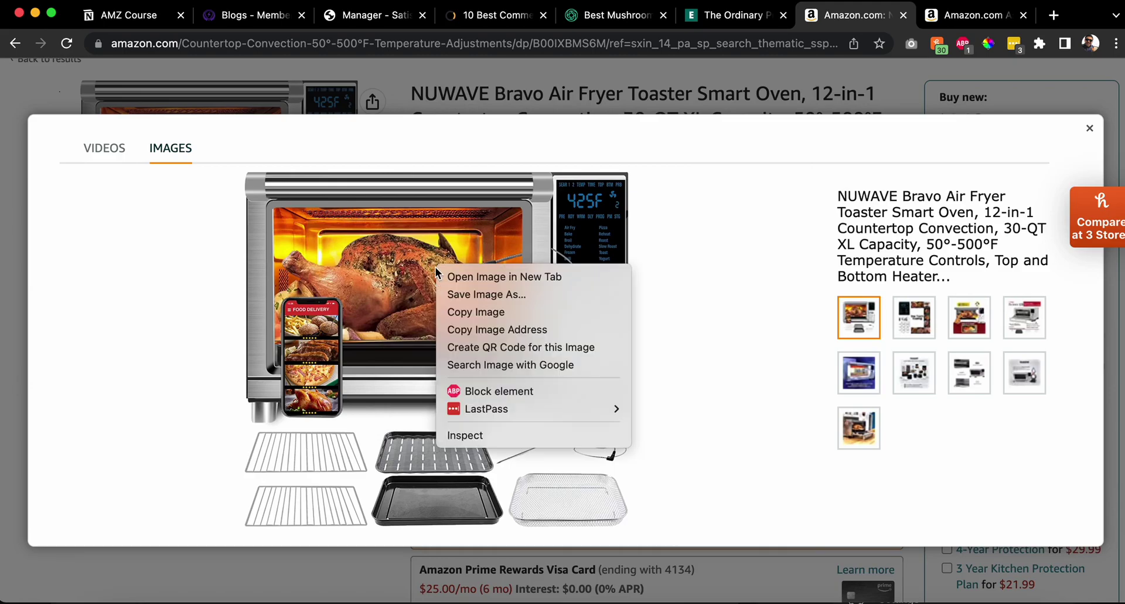
pyautogui.click(474, 329)
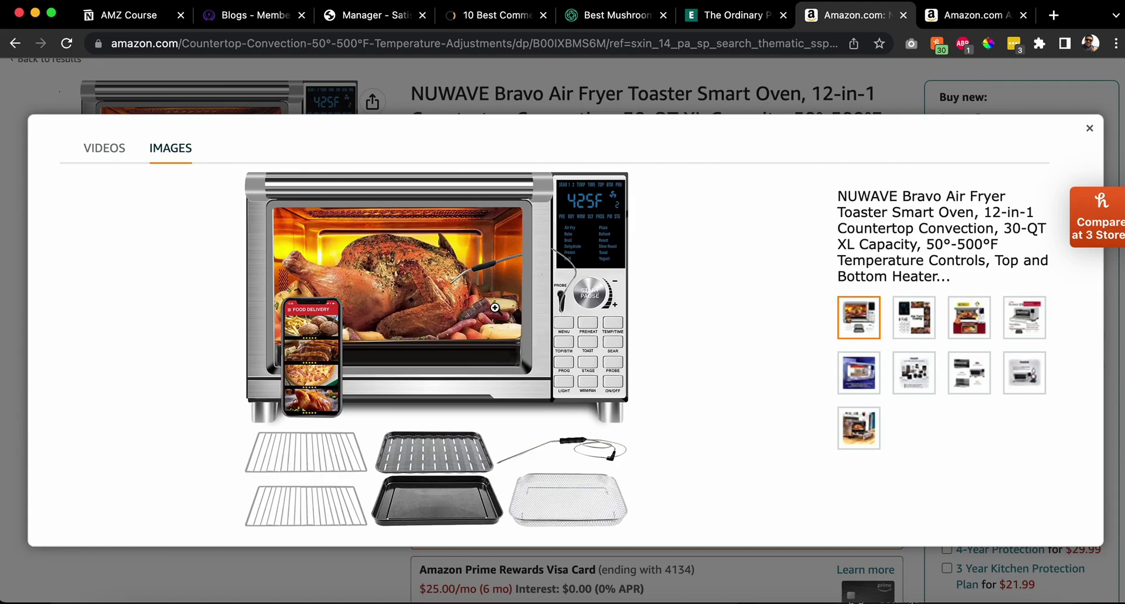
# - View the NUWAVE oven's last gallery picture, switch back to the first one, and copy its image address
pyautogui.click(867, 435)
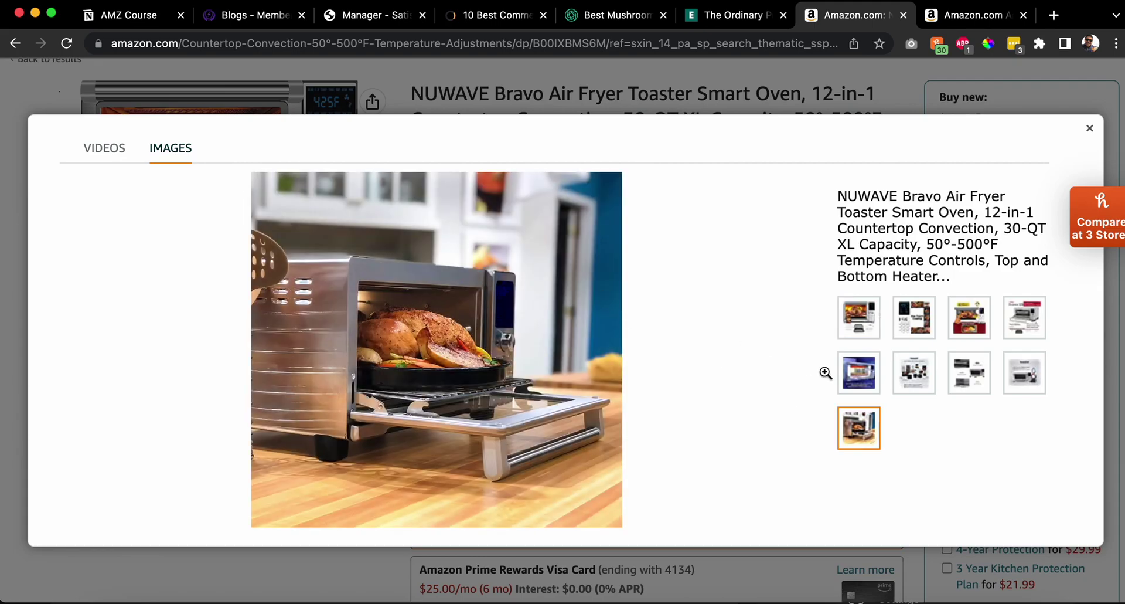
pyautogui.click(859, 317)
pyautogui.rightClick(422, 282)
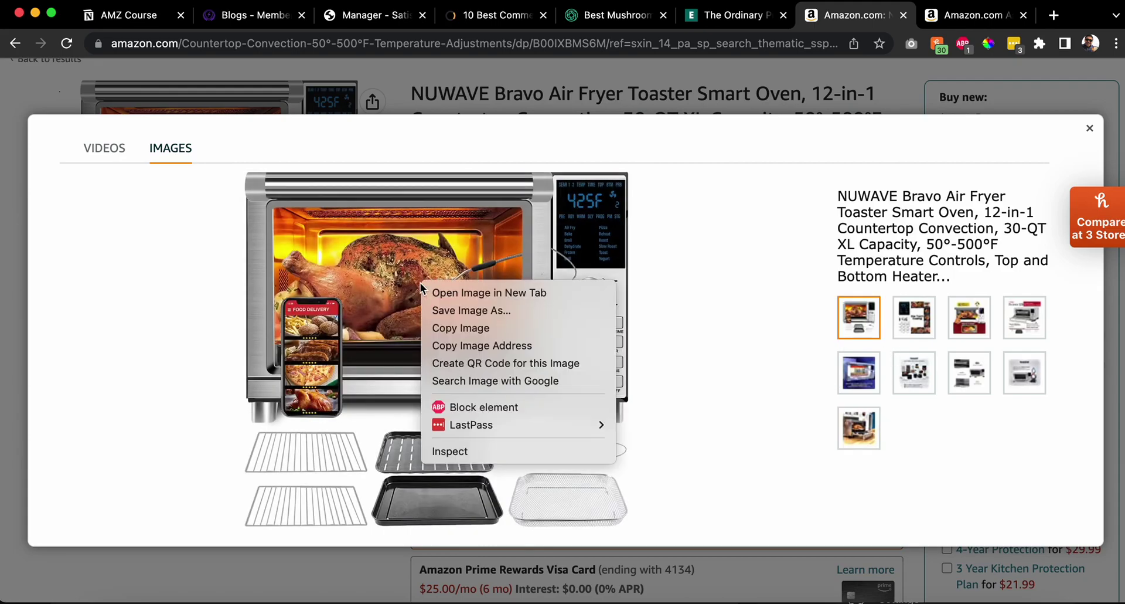
pyautogui.click(504, 345)
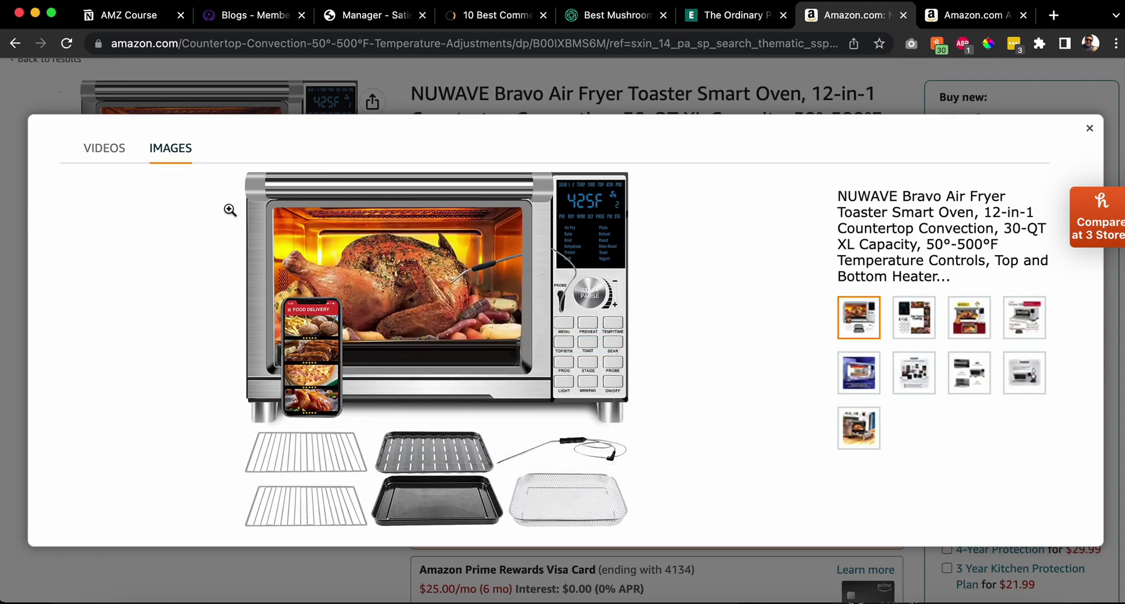
# - Search for "imgur" in a new tab, open the Imgur website, and dismiss its ad-blocker notice
pyautogui.press('cmd+t')
pyautogui.write('imgur')
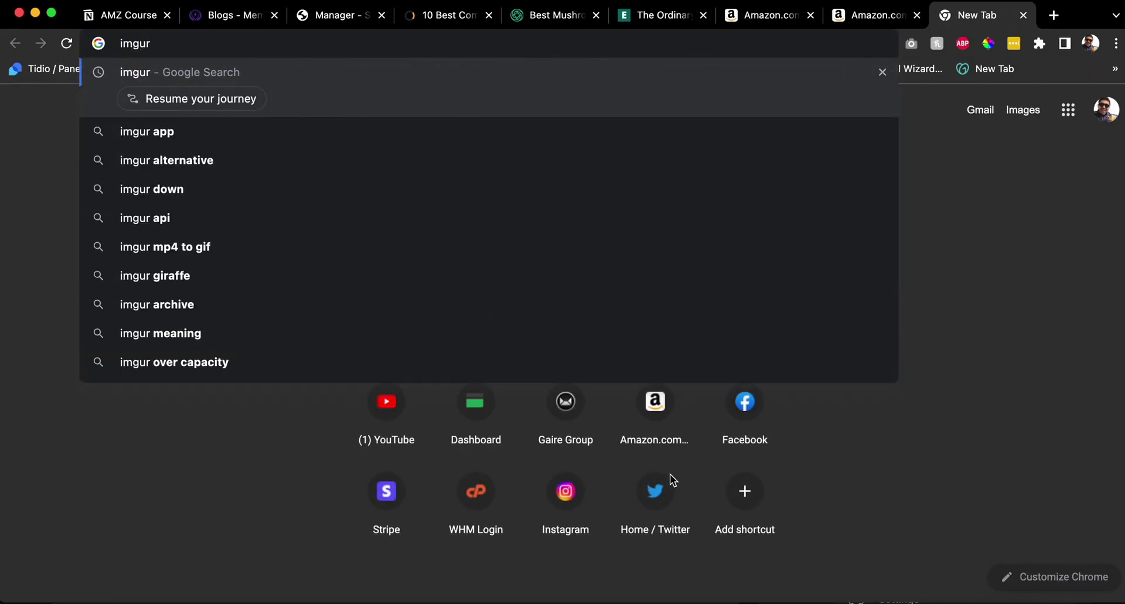
pyautogui.press('Return')
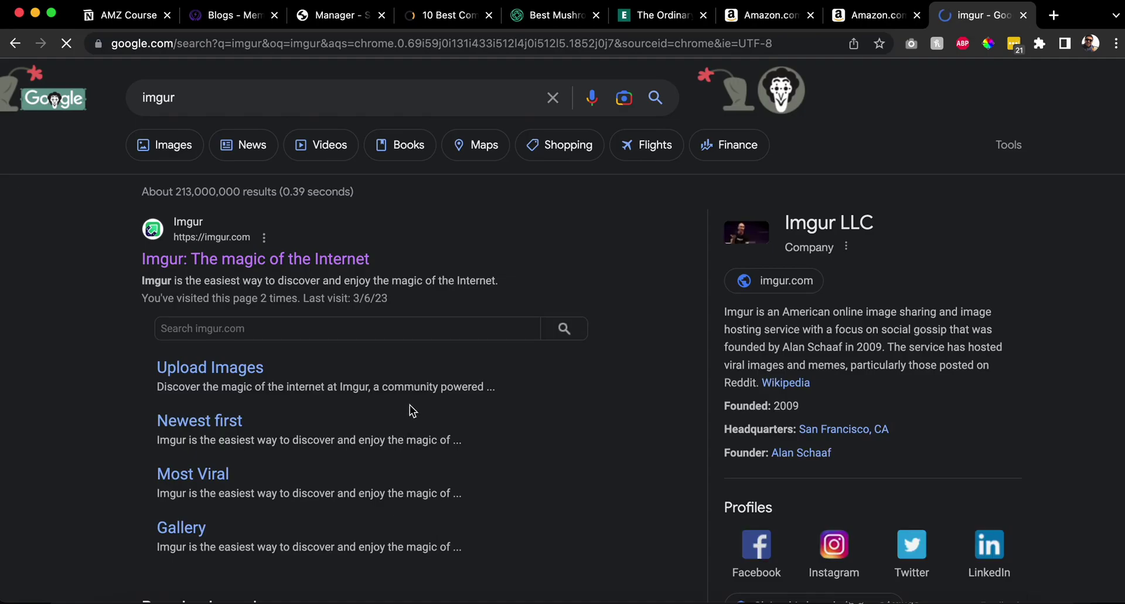
pyautogui.click(312, 258)
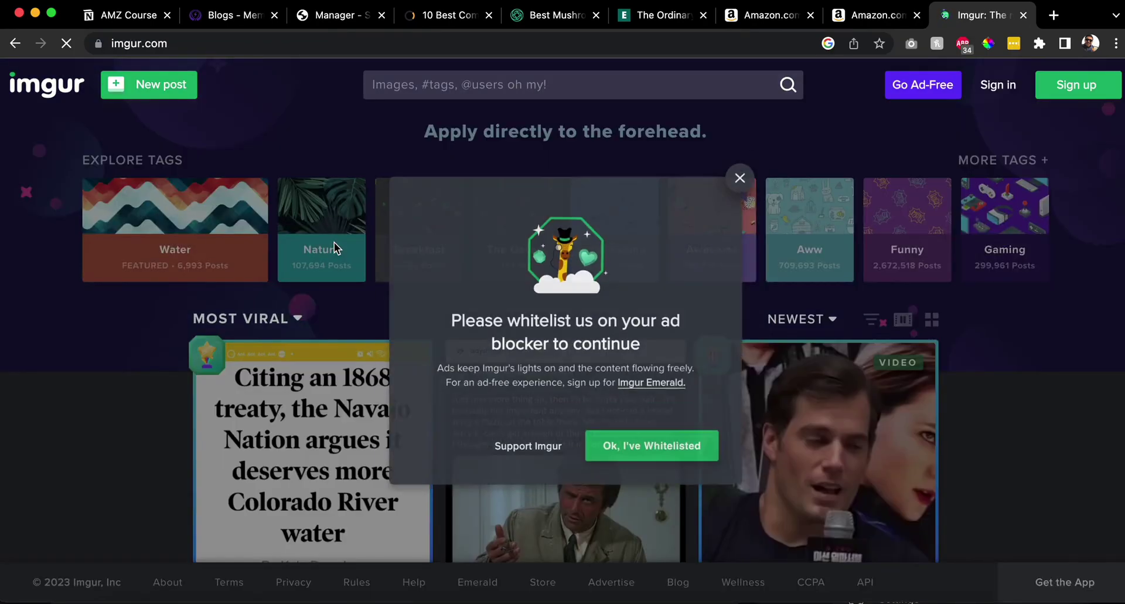
pyautogui.click(754, 166)
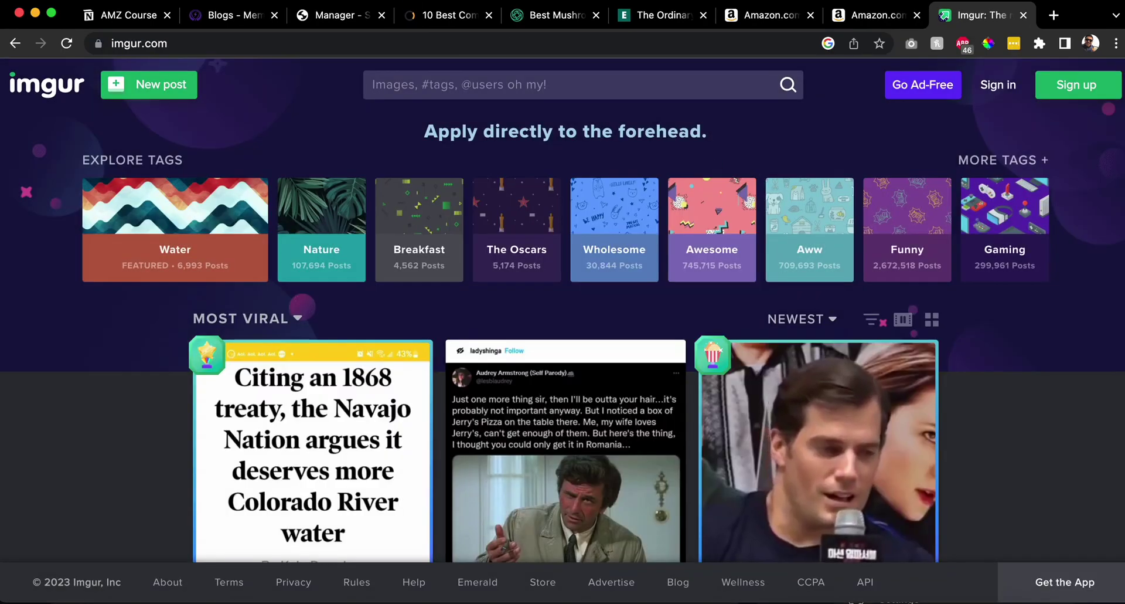
# - Go back to the NUWAVE oven's Amazon gallery and copy the main picture's image address again
pyautogui.click(849, 21)
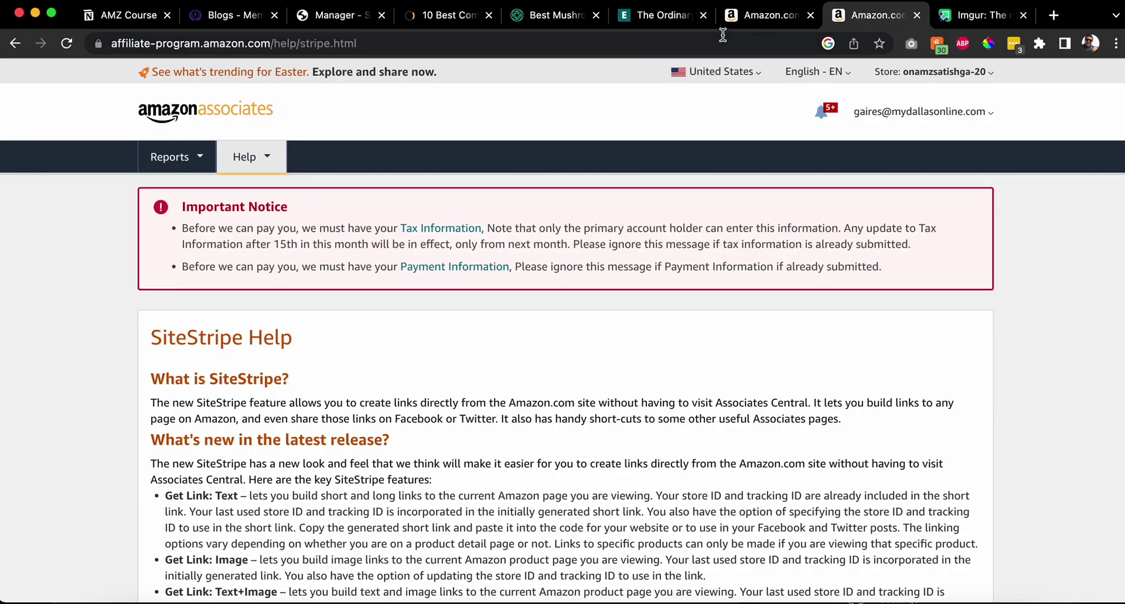
pyautogui.click(737, 23)
pyautogui.rightClick(467, 287)
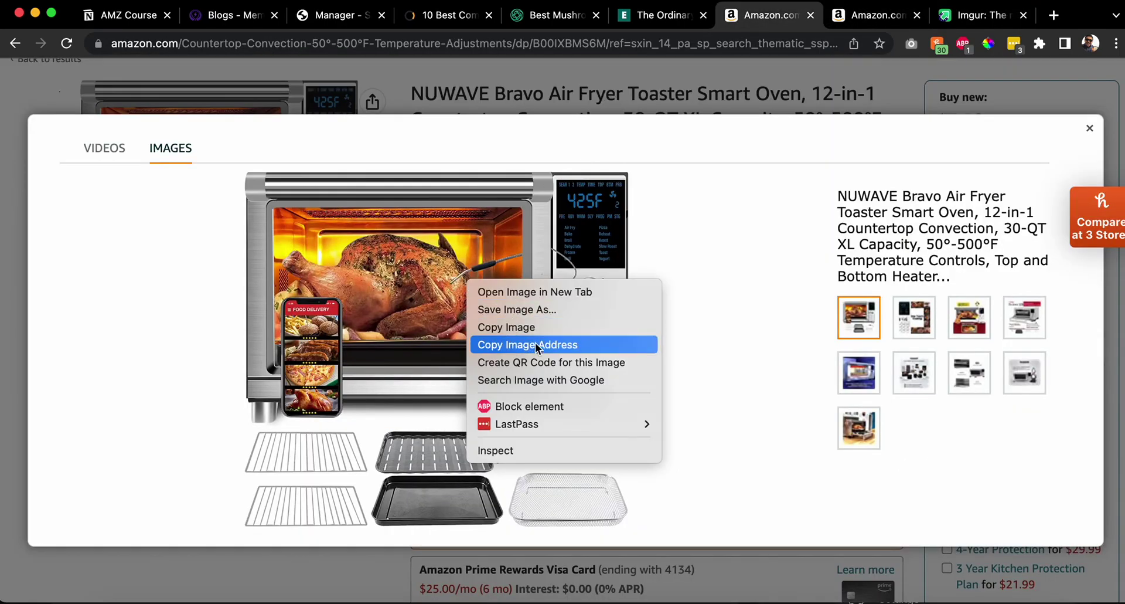
pyautogui.click(535, 346)
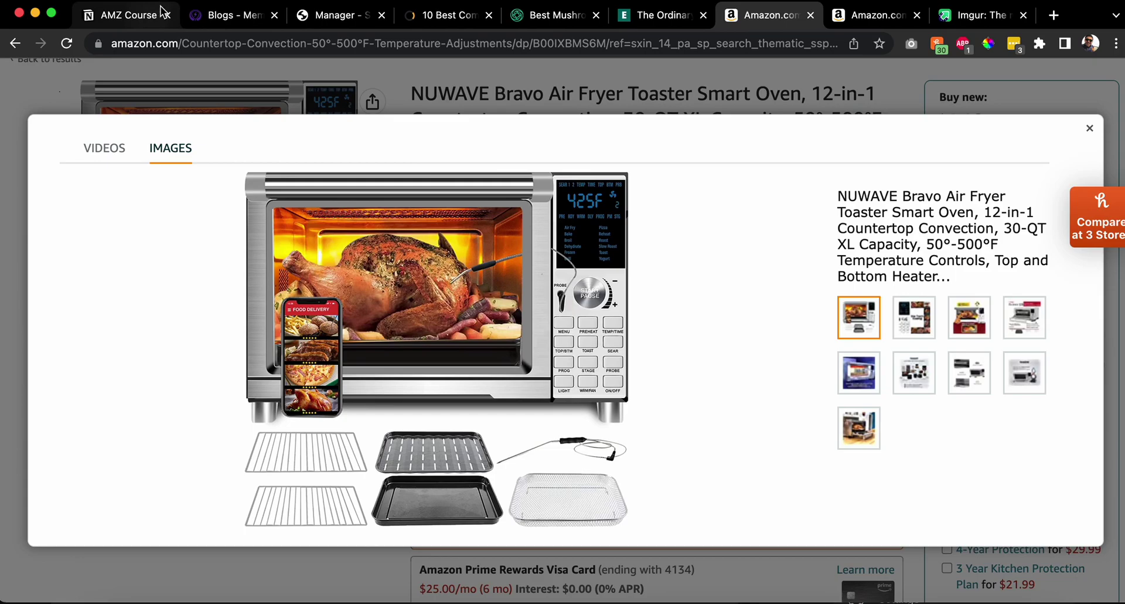
# - In the CROCMS post editor, insert the NUWAVE oven picture from the copied image URL below the COSORI Air Fryer Toaster heading
pyautogui.click(318, 17)
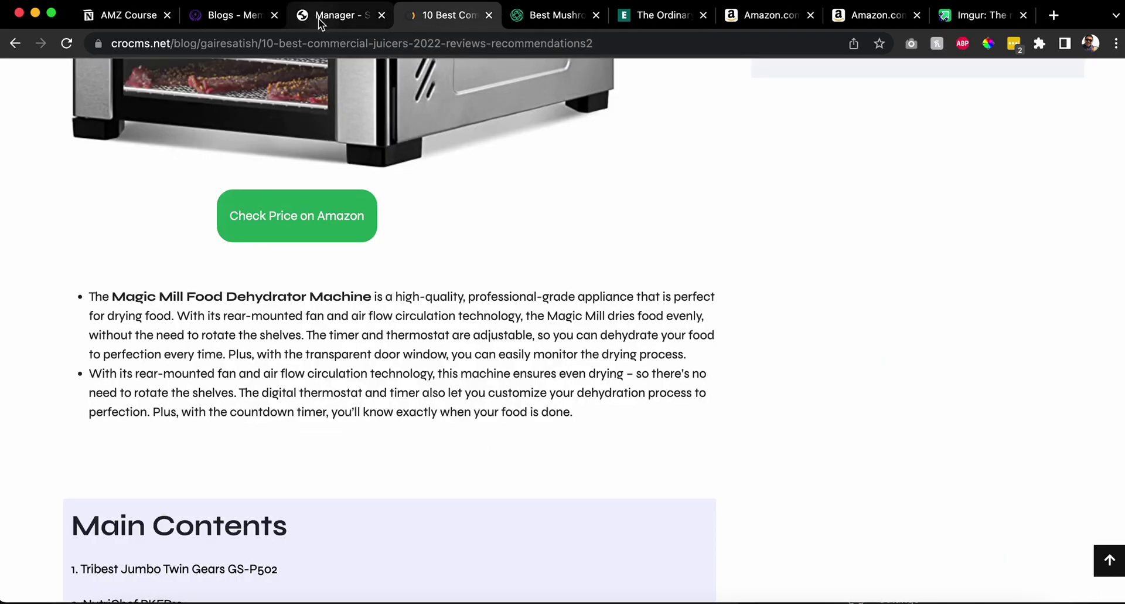
pyautogui.scroll(-10, 396, 263)
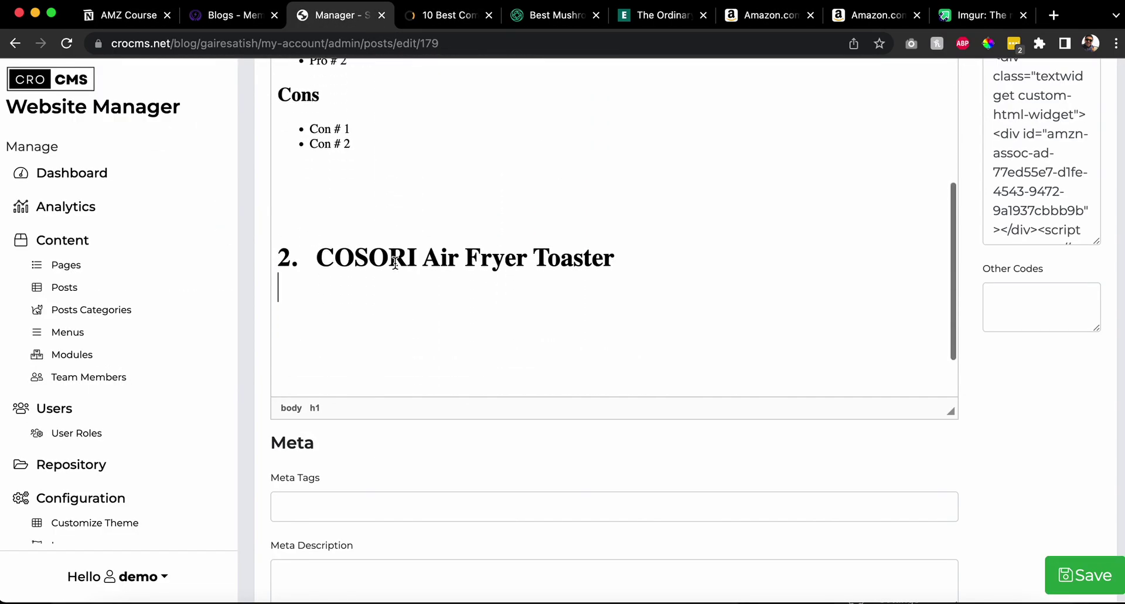
pyautogui.scroll(10, 247, 254)
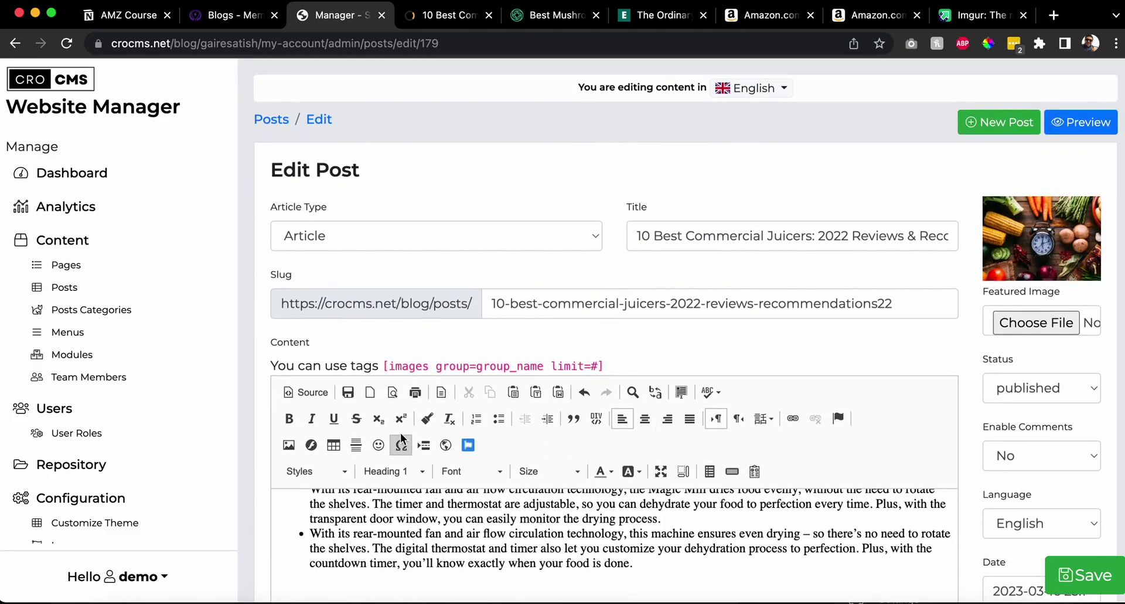
pyautogui.click(289, 445)
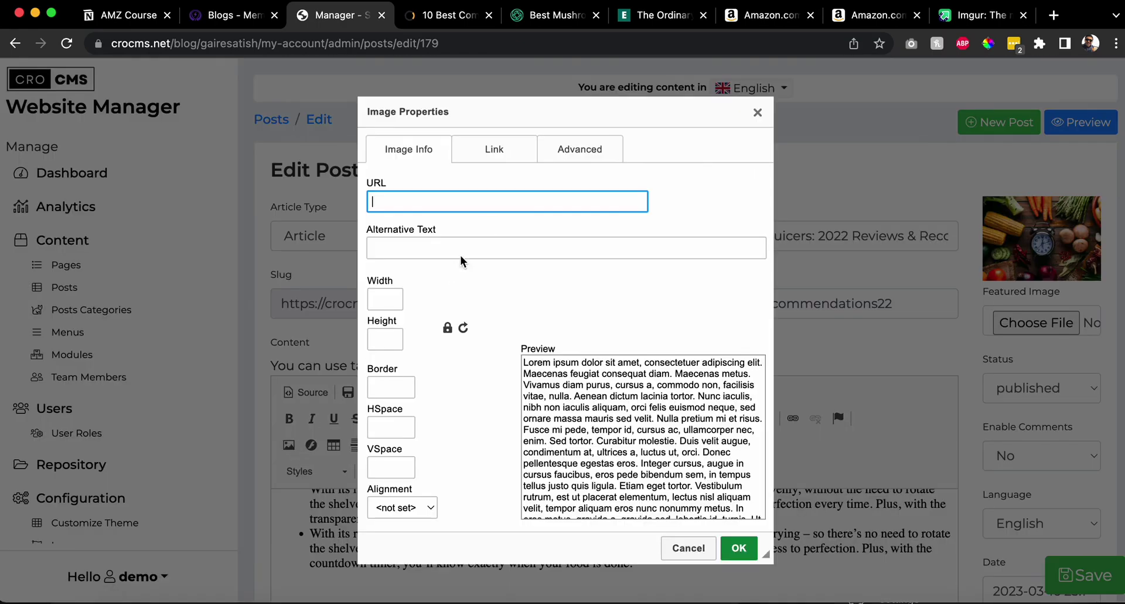
pyautogui.press('super+v')
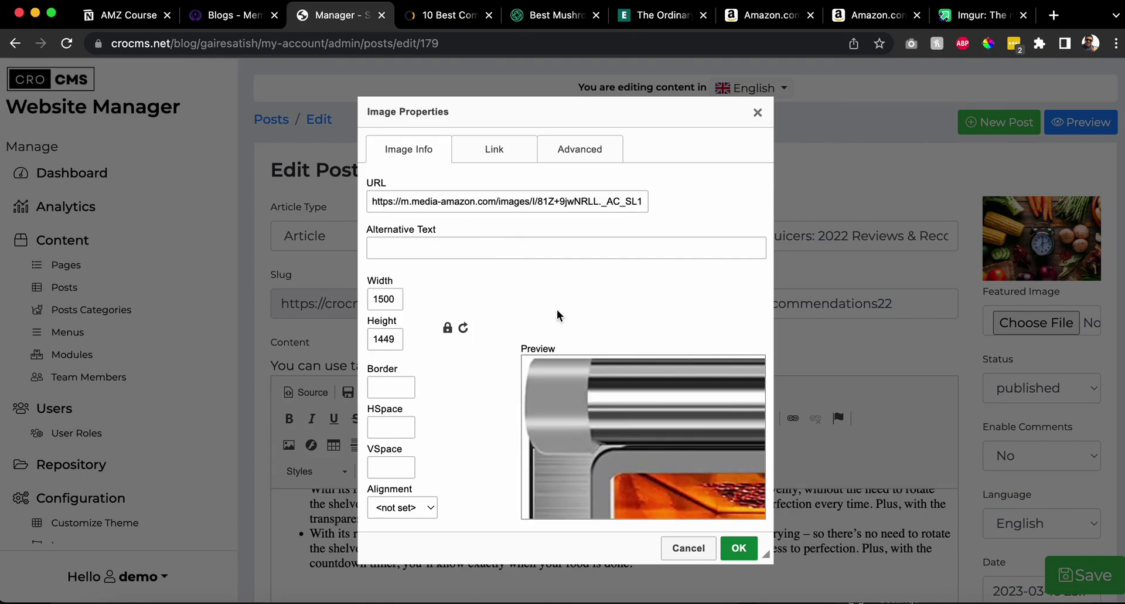
pyautogui.click(739, 547)
# - Resize the oven image under the COSORI heading to a height of 500, keeping its proportions locked
pyautogui.scroll(-5, 703, 387)
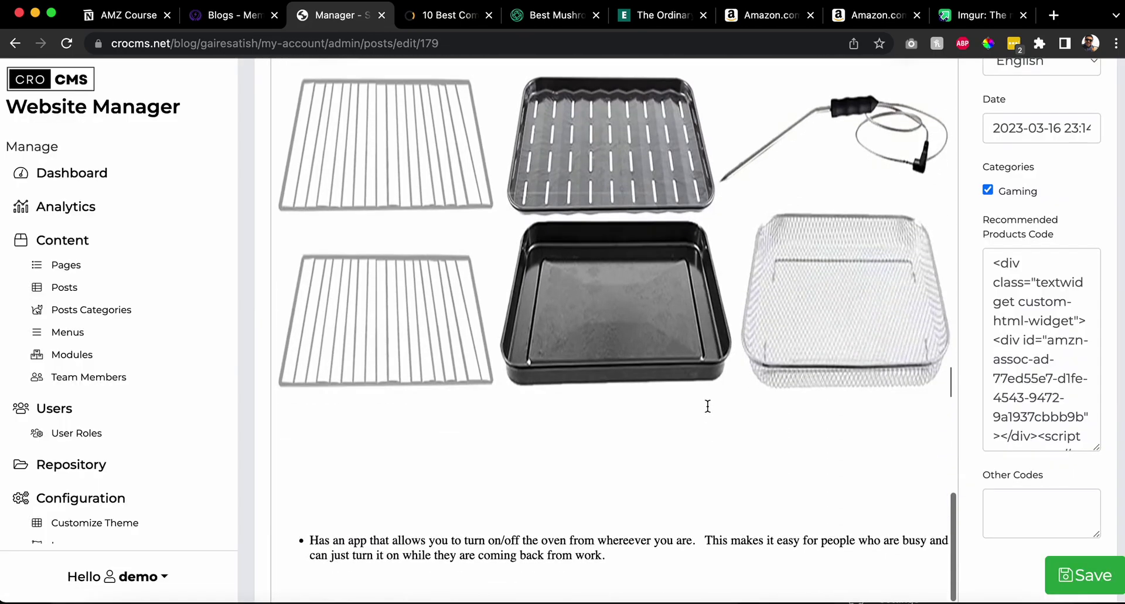
pyautogui.click(704, 356)
pyautogui.scroll(10, 704, 357)
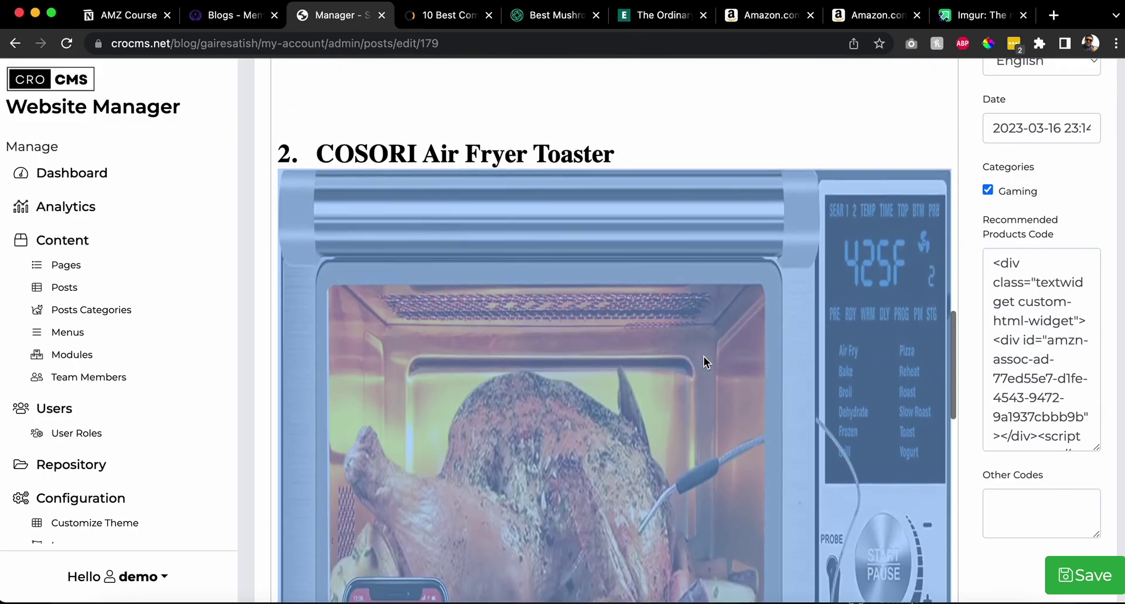
pyautogui.scroll(2, 674, 375)
pyautogui.doubleClick(624, 403)
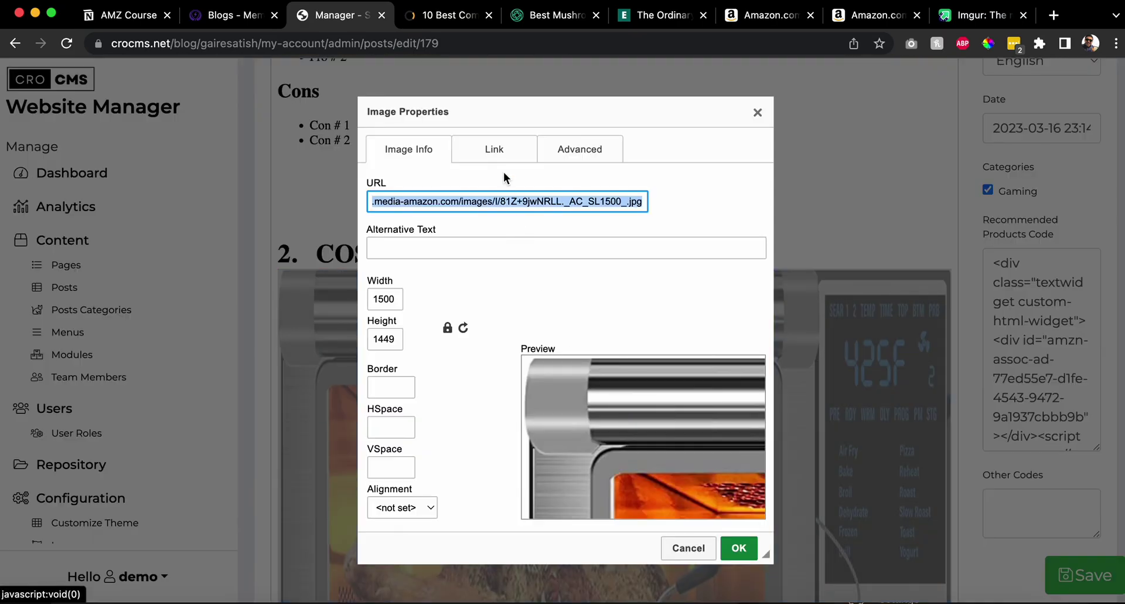
pyautogui.doubleClick(385, 300)
pyautogui.write('500')
pyautogui.doubleClick(387, 332)
pyautogui.write('500')
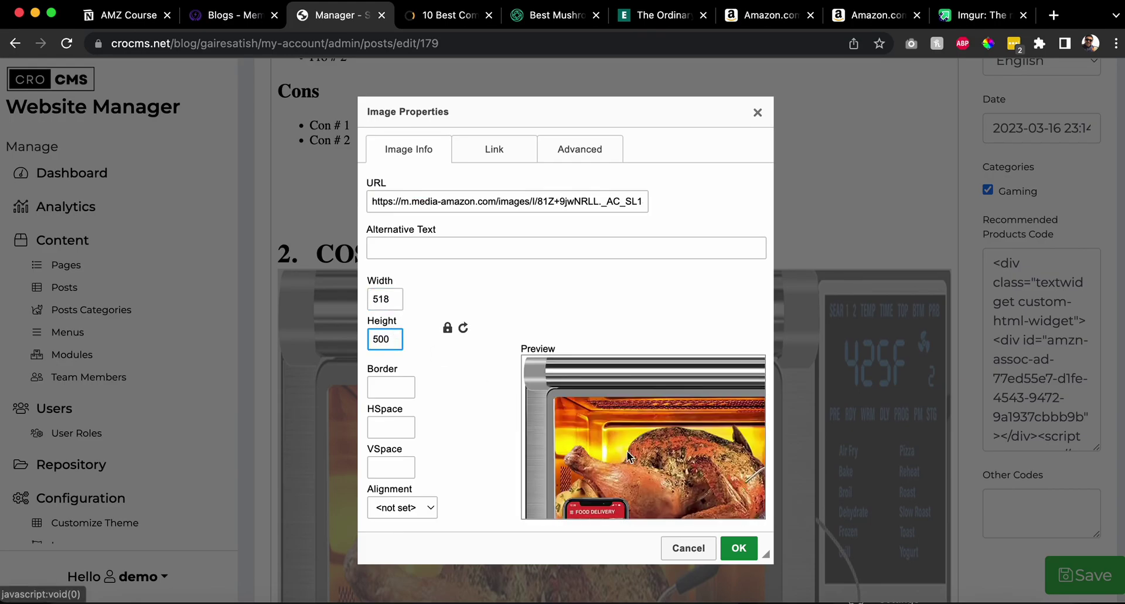
pyautogui.click(739, 547)
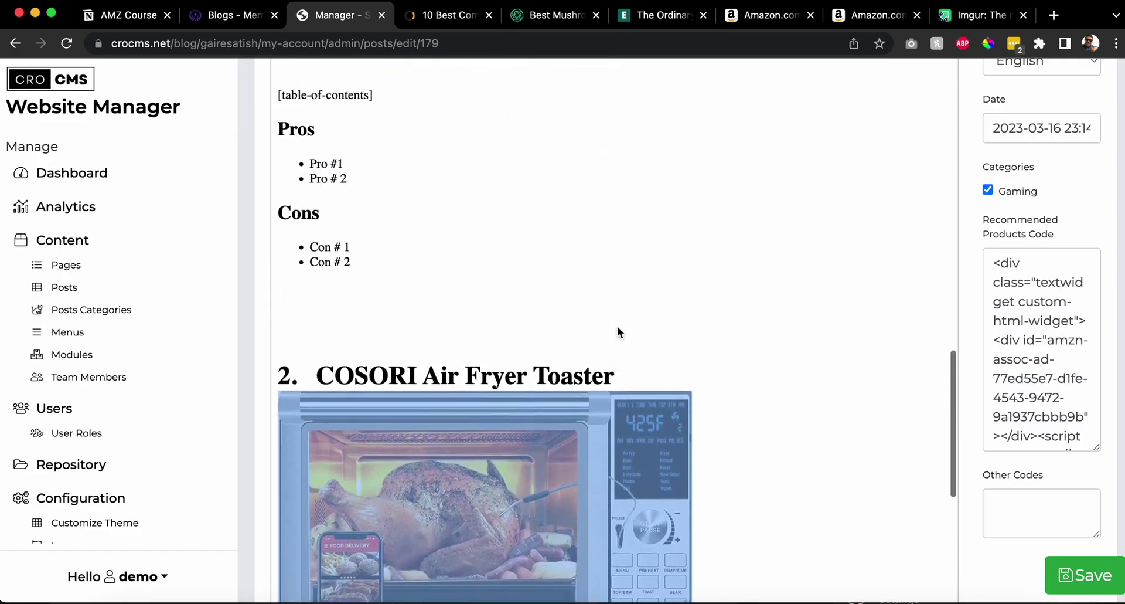
# - Check the image properties of the food dehydrator picture in the first product section, close them unchanged, and review the content below
pyautogui.scroll(10, 617, 325)
pyautogui.scroll(-8, 617, 326)
pyautogui.scroll(6, 617, 326)
pyautogui.scroll(5, 617, 326)
pyautogui.doubleClick(564, 344)
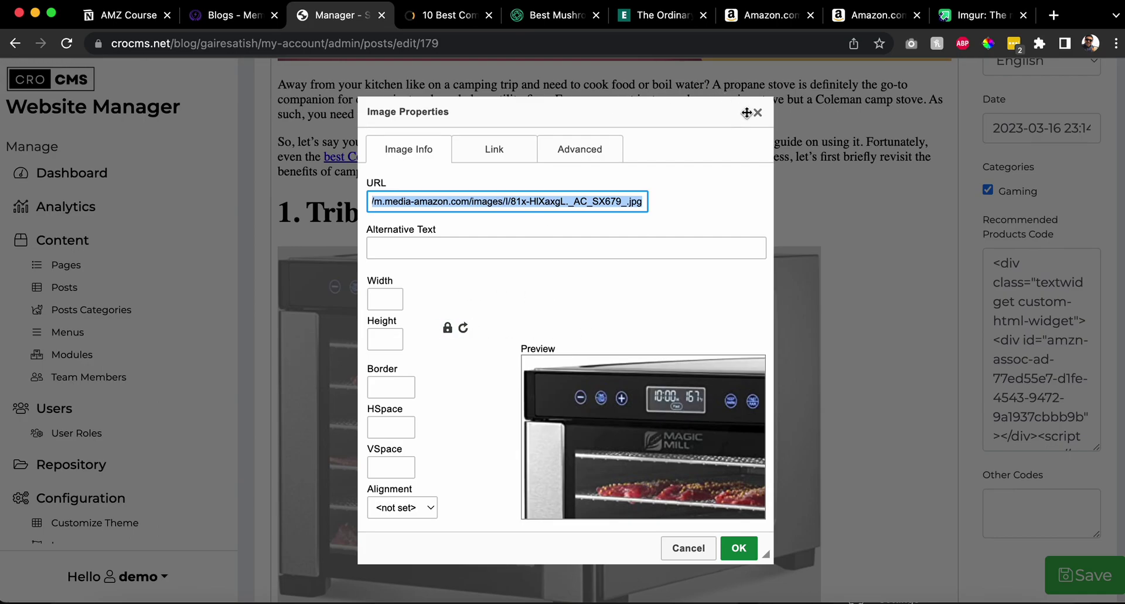
pyautogui.click(757, 114)
pyautogui.scroll(-15, 703, 197)
pyautogui.scroll(8, 702, 199)
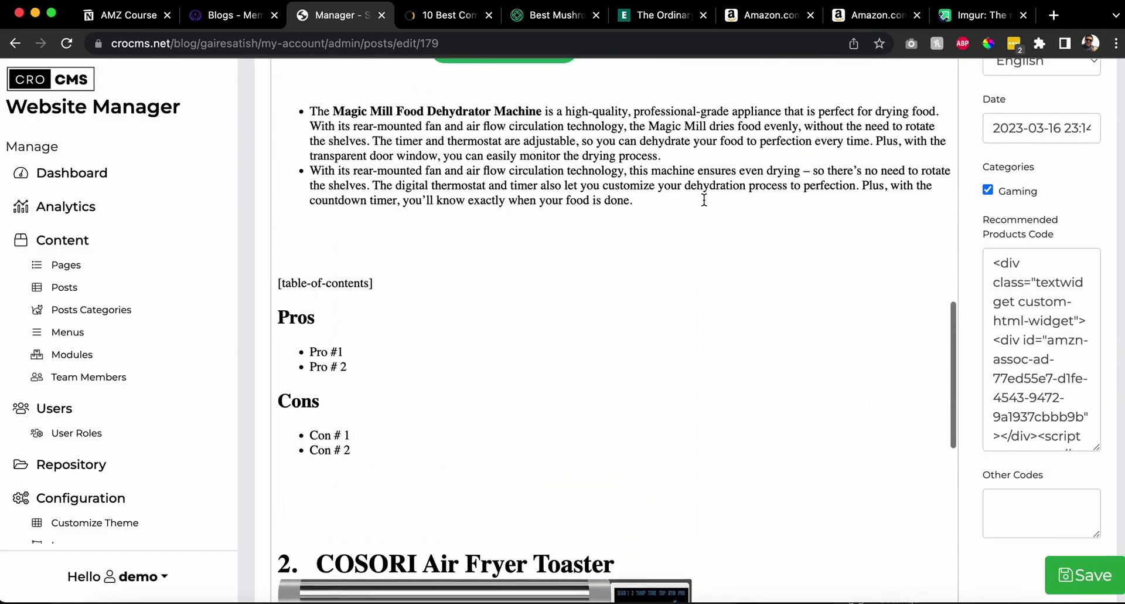
# - Remove the extra blank lines between the oven picture and the bullet point in the COSORI Air Fryer Toaster section
pyautogui.scroll(-10, 703, 197)
pyautogui.scroll(5, 698, 223)
pyautogui.click(645, 242)
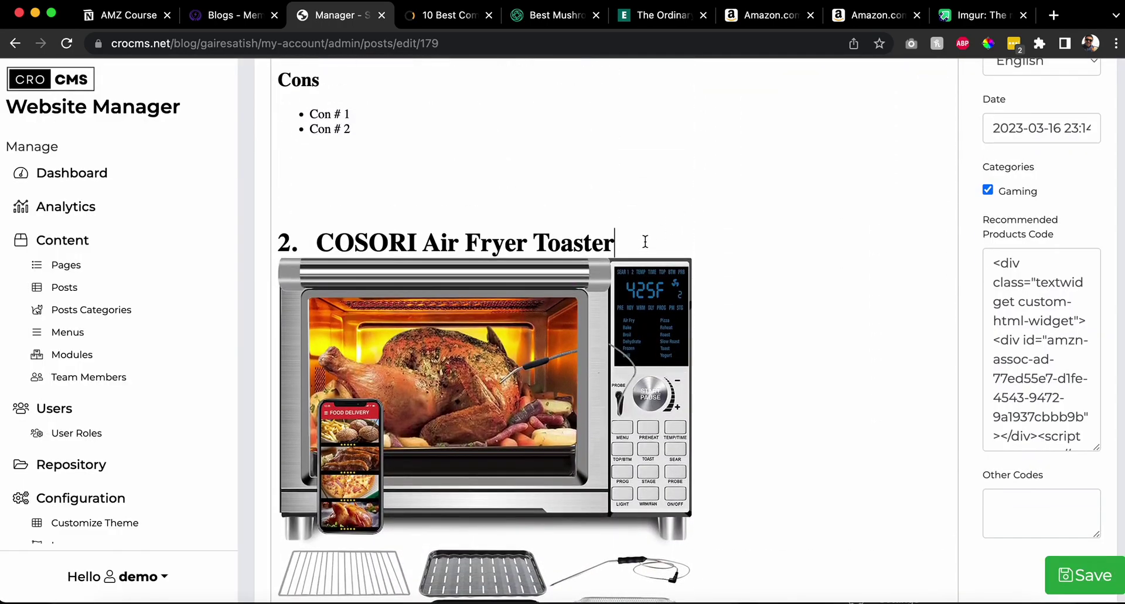
pyautogui.scroll(-5, 582, 402)
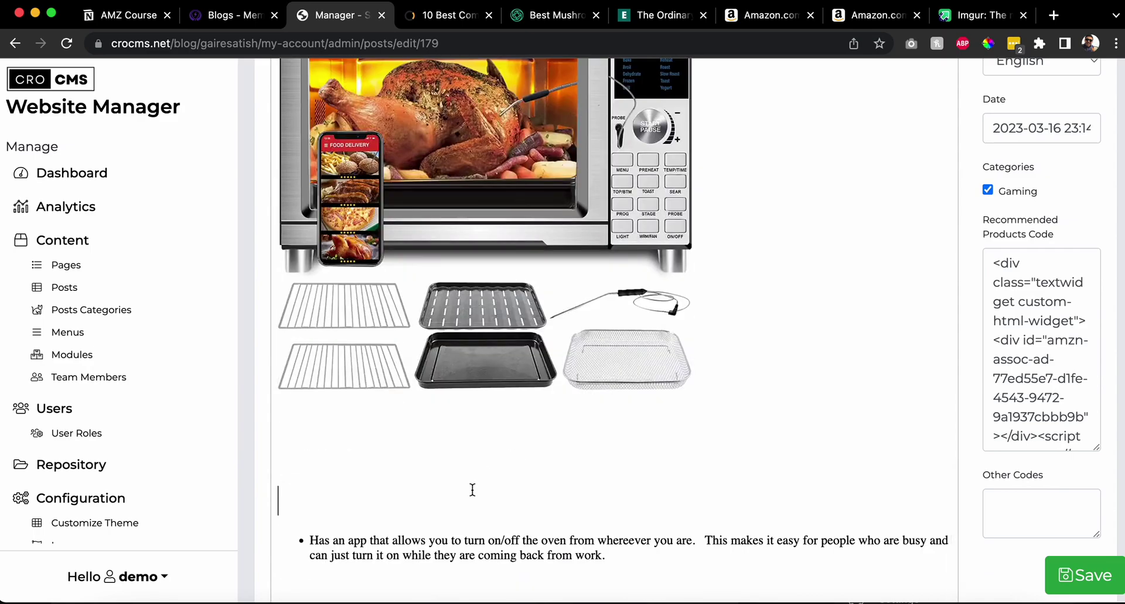
pyautogui.press('BackSpace')
pyautogui.press('BackSpace')
pyautogui.press('BackSpace')
pyautogui.press('BackSpace')
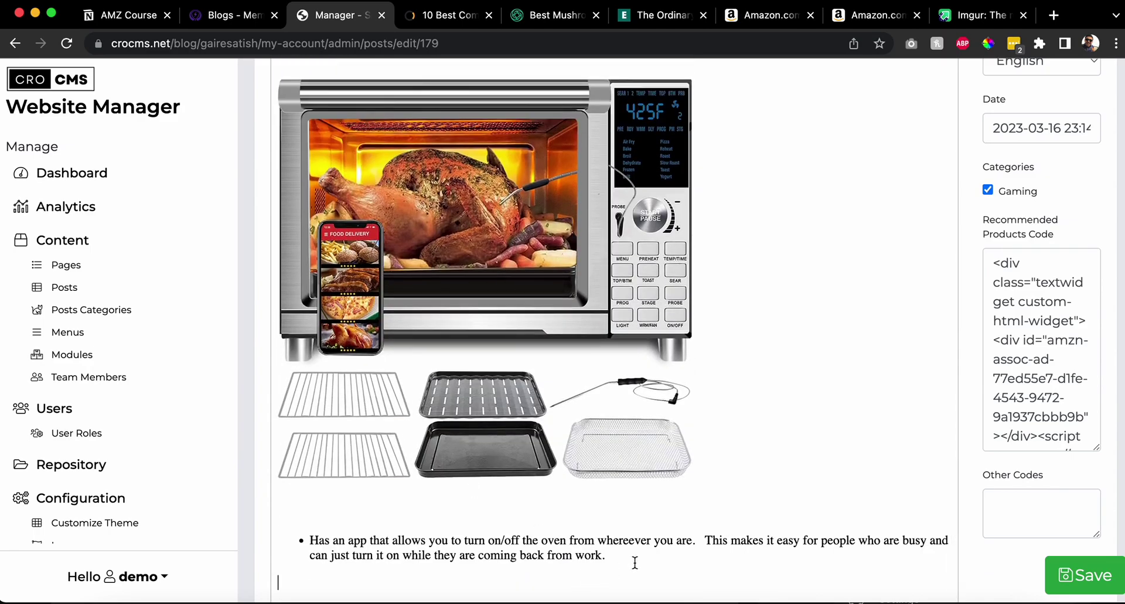
# - Insert a Pros and Cons block below the oven bullet point and enter the pros "Has iOS and Android App" and "Easy to use"
pyautogui.press('Return')
pyautogui.scroll(15, 647, 394)
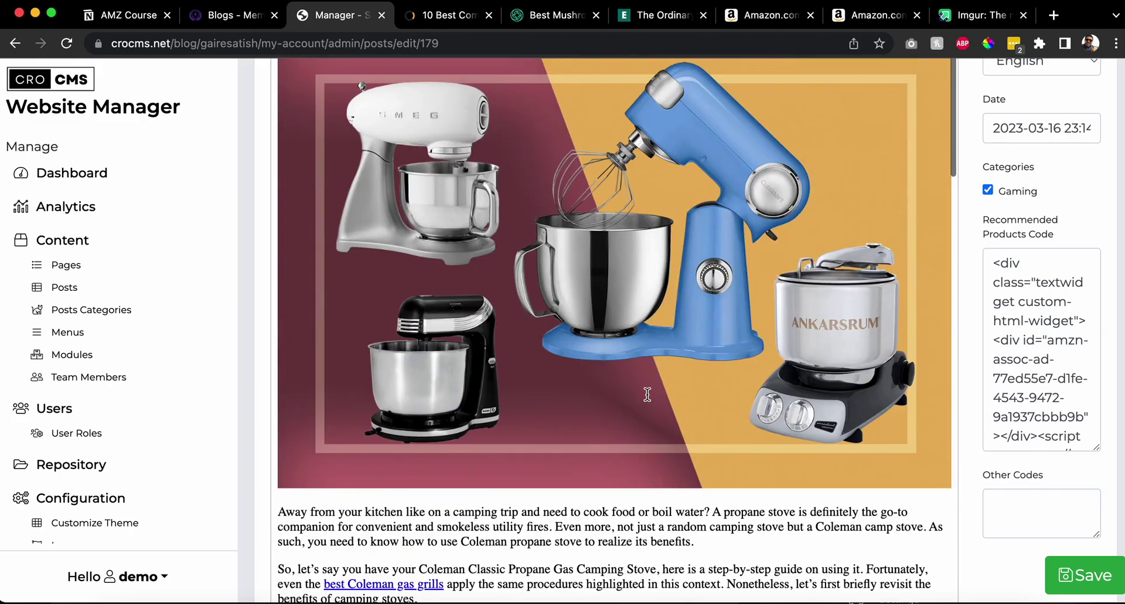
pyautogui.scroll(8, 647, 394)
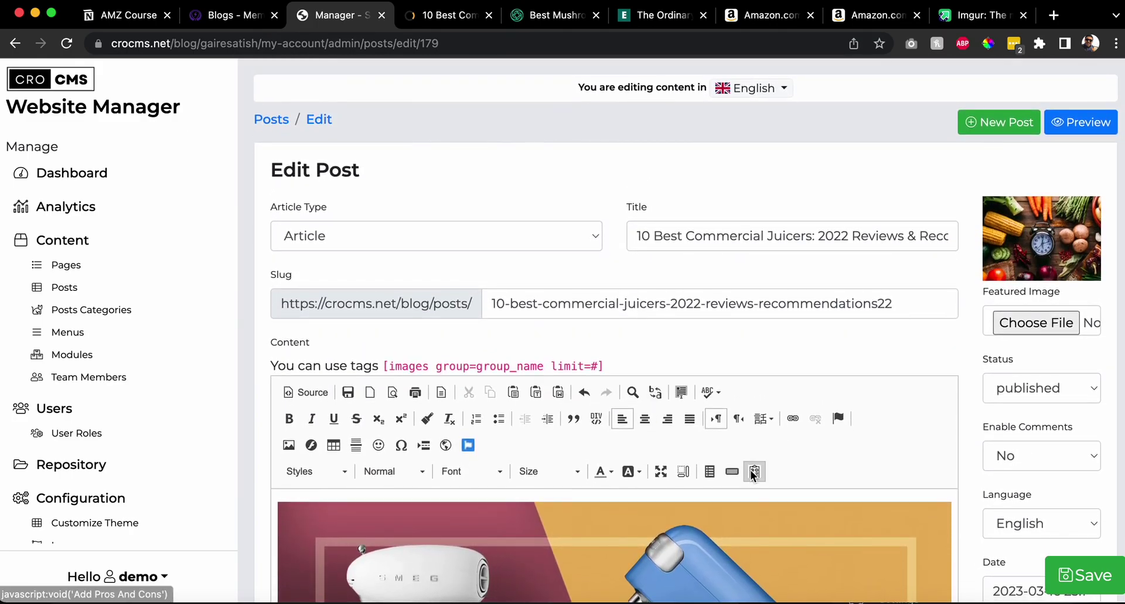
pyautogui.click(754, 470)
pyautogui.scroll(-5, 762, 445)
pyautogui.click(341, 326)
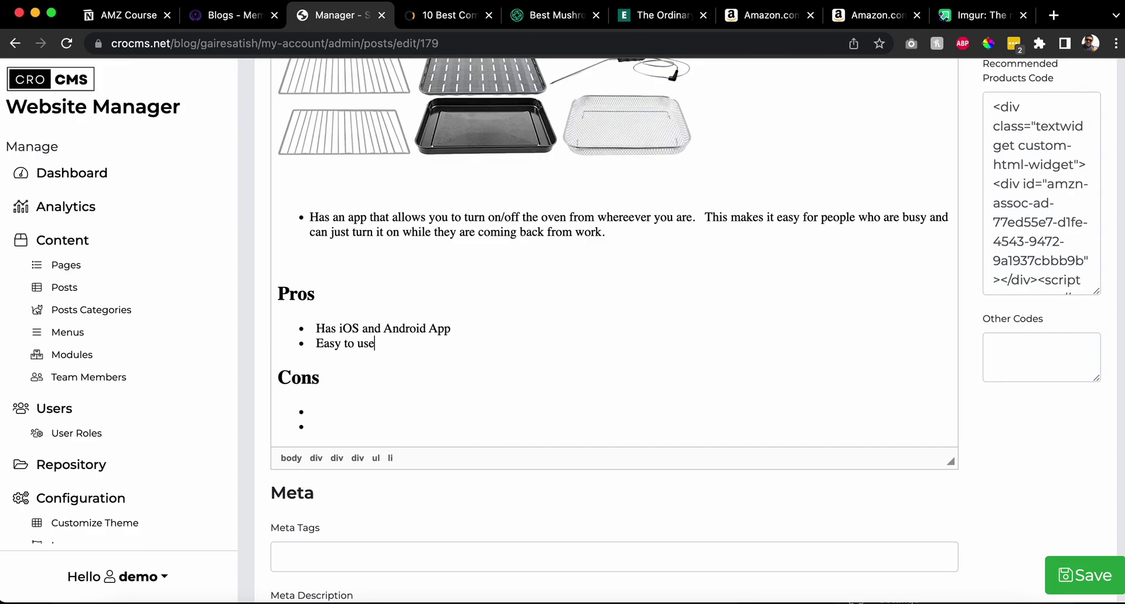
# - On the NUWAVE oven's Amazon page, close the image gallery and read the customer reviews for possible drawbacks
pyautogui.click(775, 26)
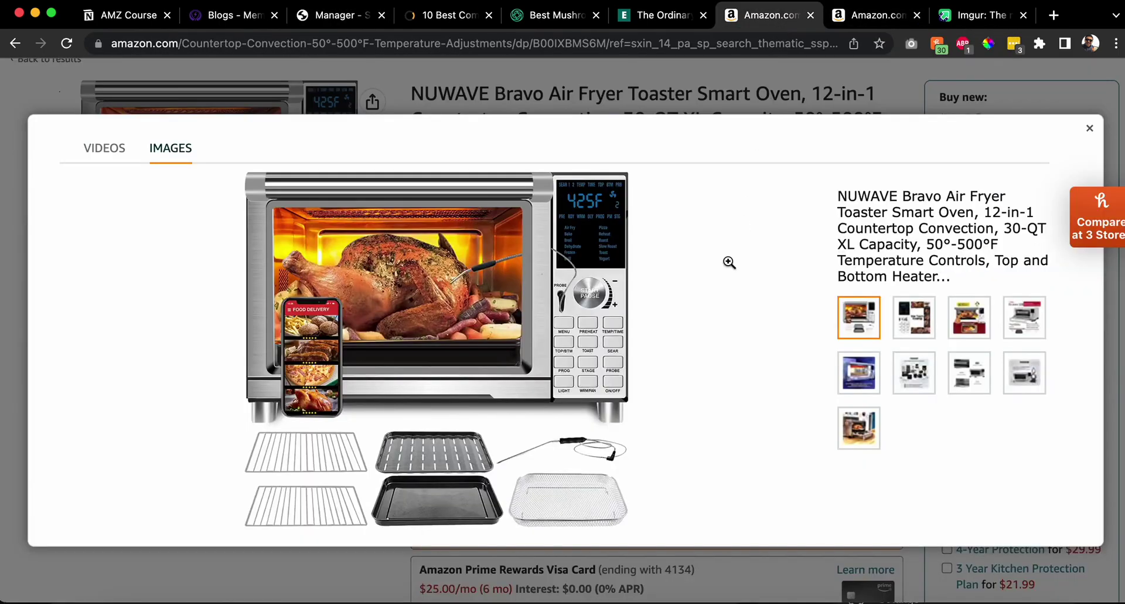
pyautogui.click(1090, 130)
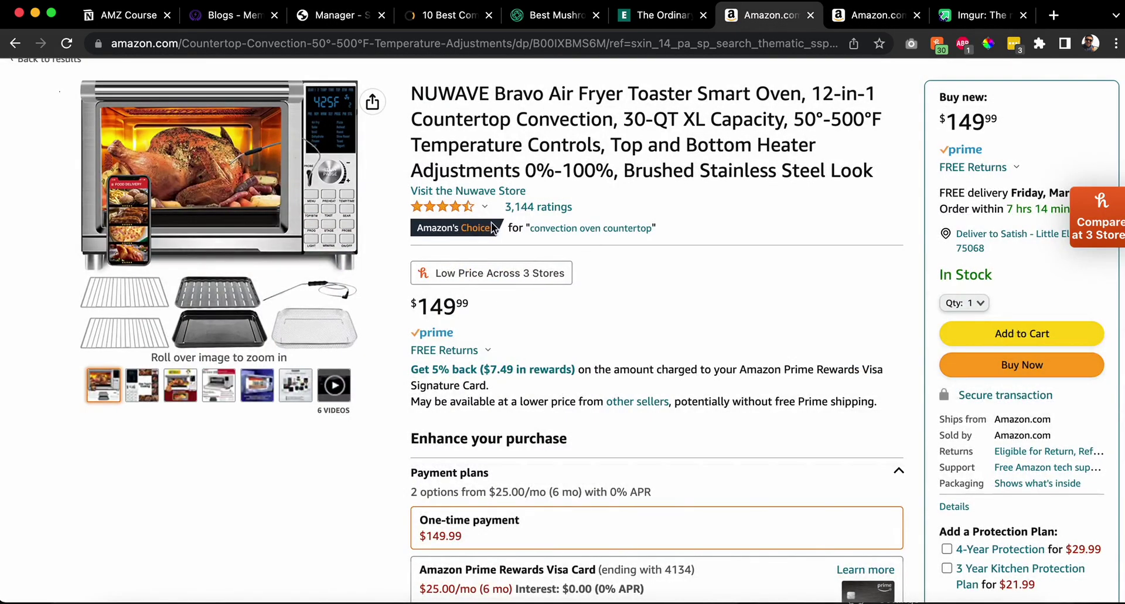
pyautogui.click(526, 208)
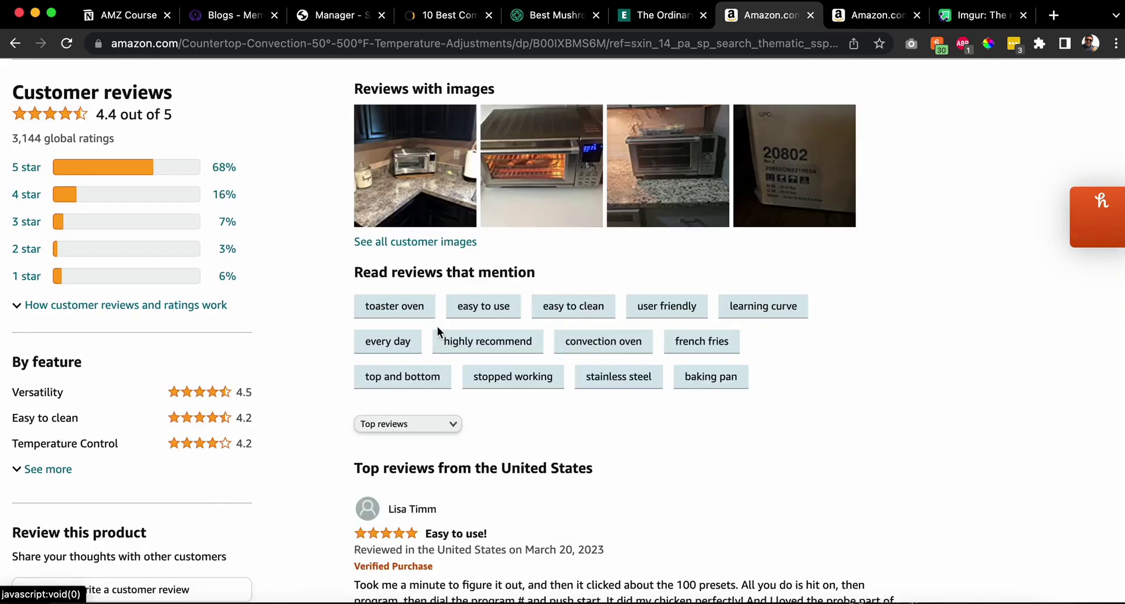
pyautogui.scroll(-10, 411, 263)
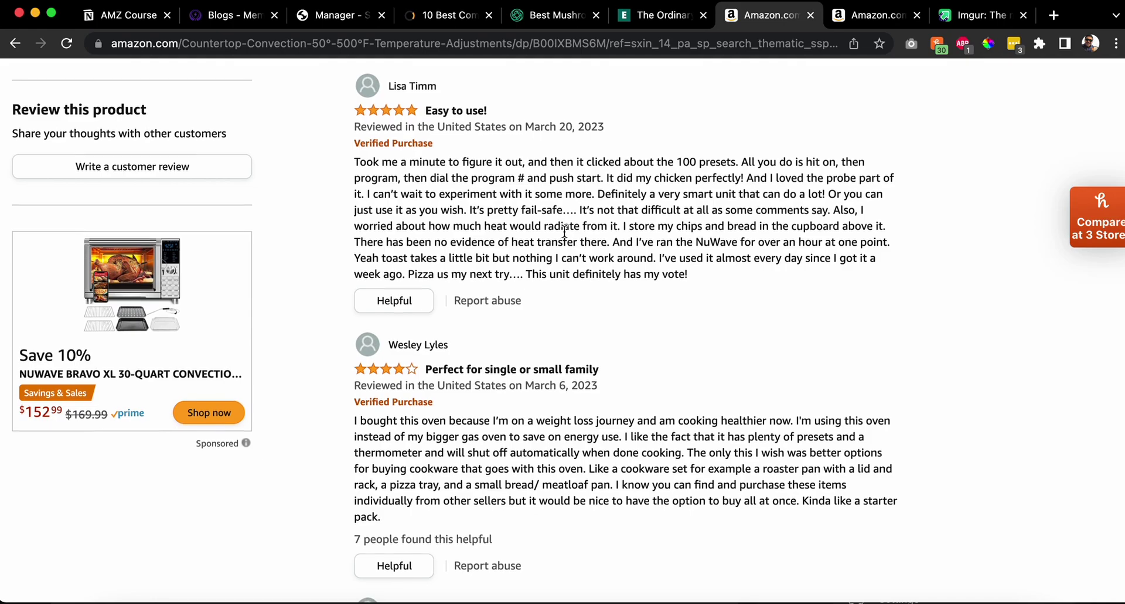
pyautogui.scroll(-5, 564, 233)
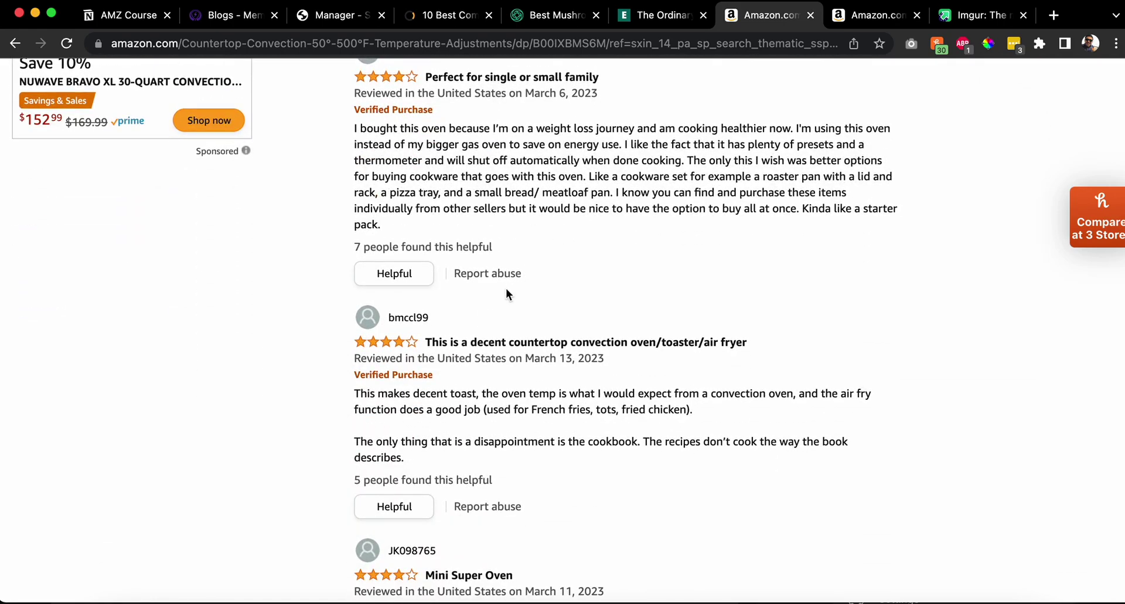
pyautogui.scroll(-2, 477, 387)
pyautogui.scroll(20, 475, 393)
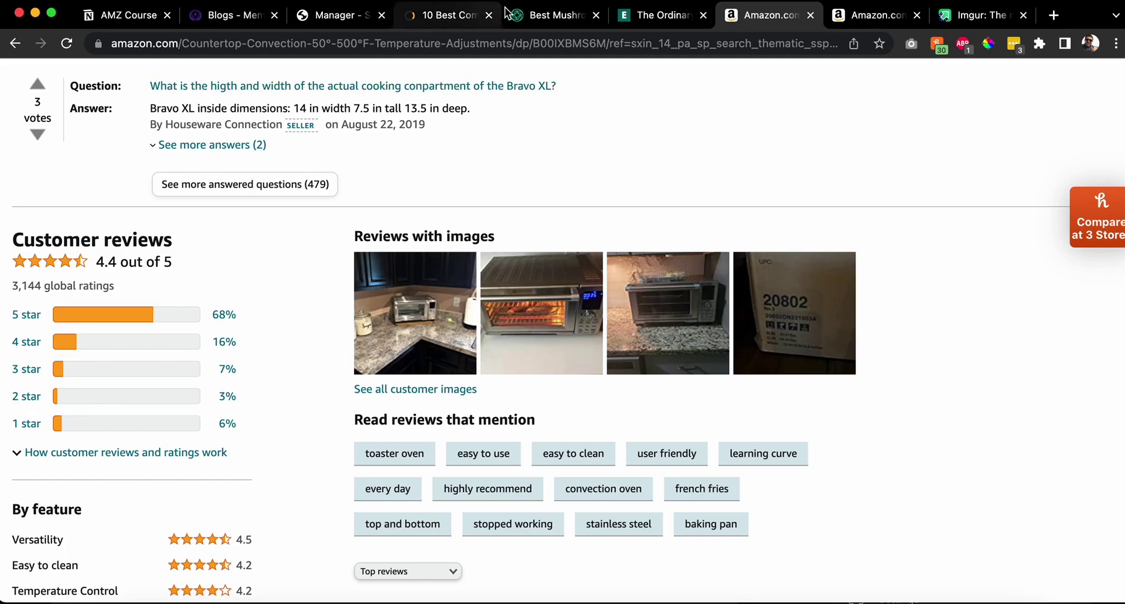
# - Back in the CROCMS post editor, enter the cons "this" and "that" for the oven and save the post
pyautogui.click(363, 22)
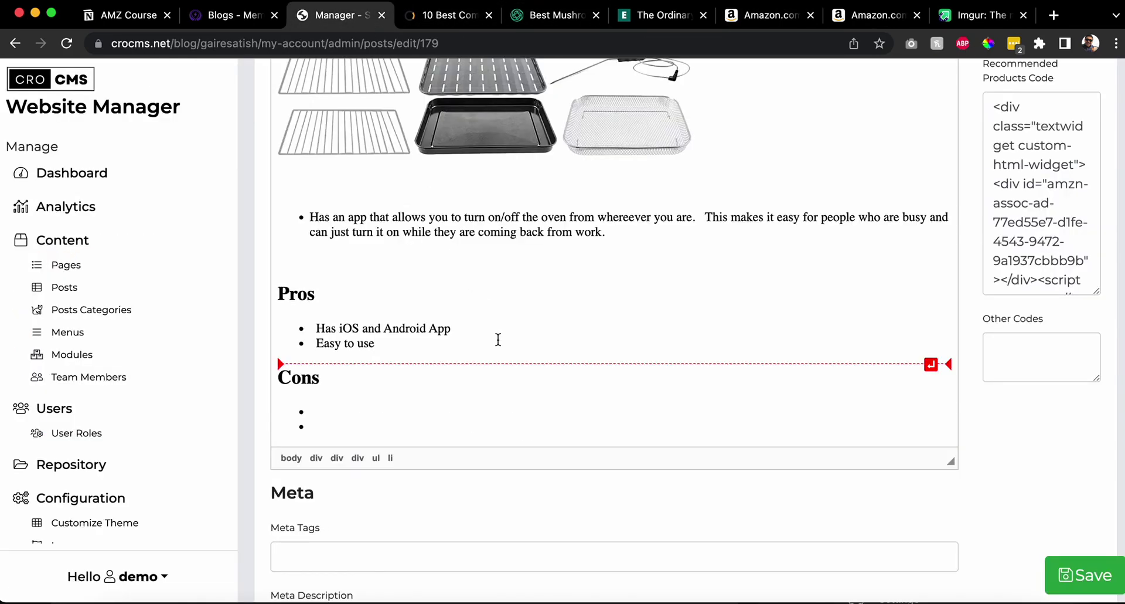
pyautogui.click(379, 412)
pyautogui.write('this')
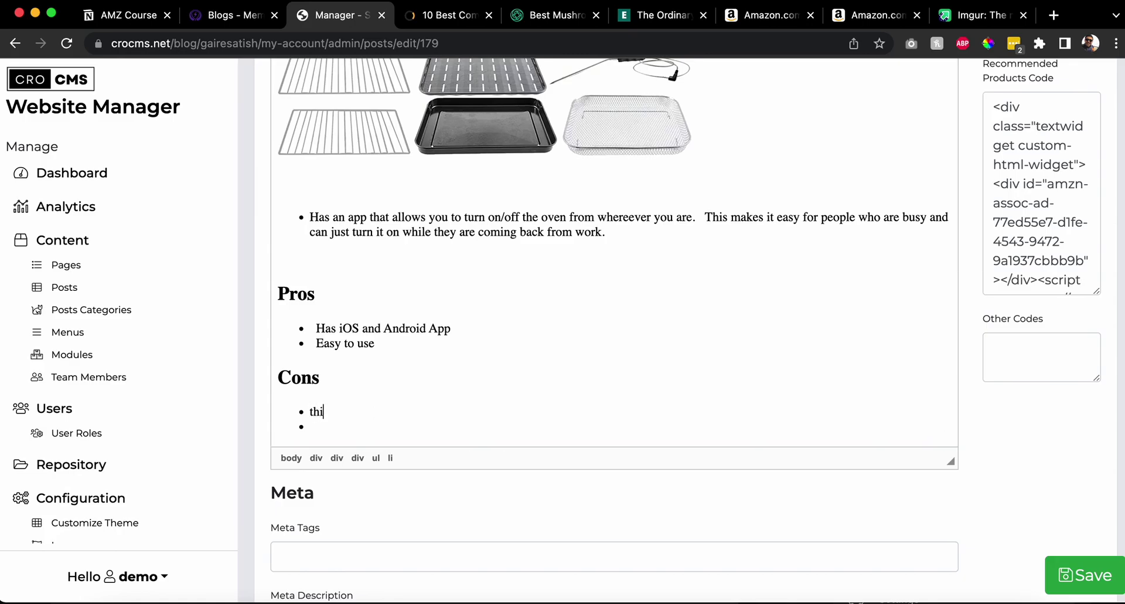
pyautogui.press('Down')
pyautogui.write('t')
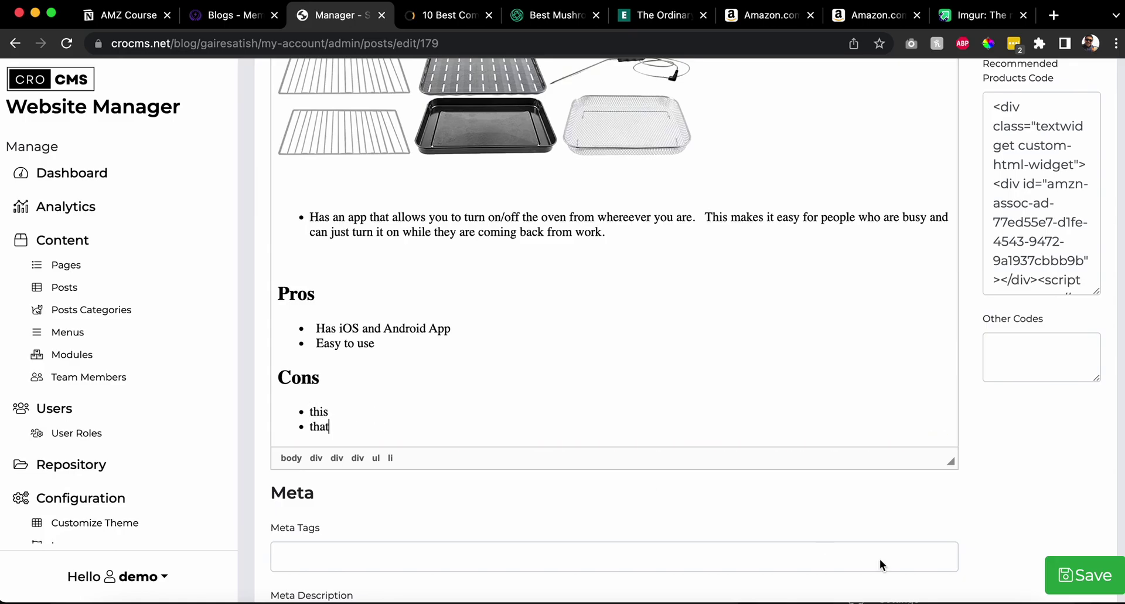
pyautogui.click(1084, 574)
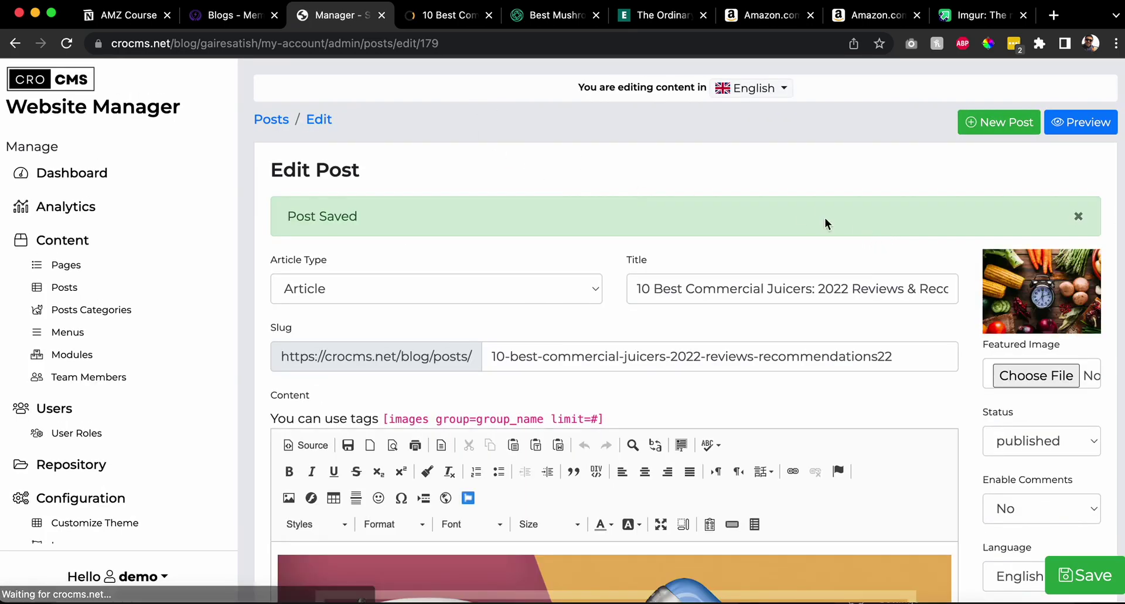
# - Preview the post and examine the layout of both product sections, including the COSORI heading, oven picture, and pros and cons
pyautogui.click(1081, 122)
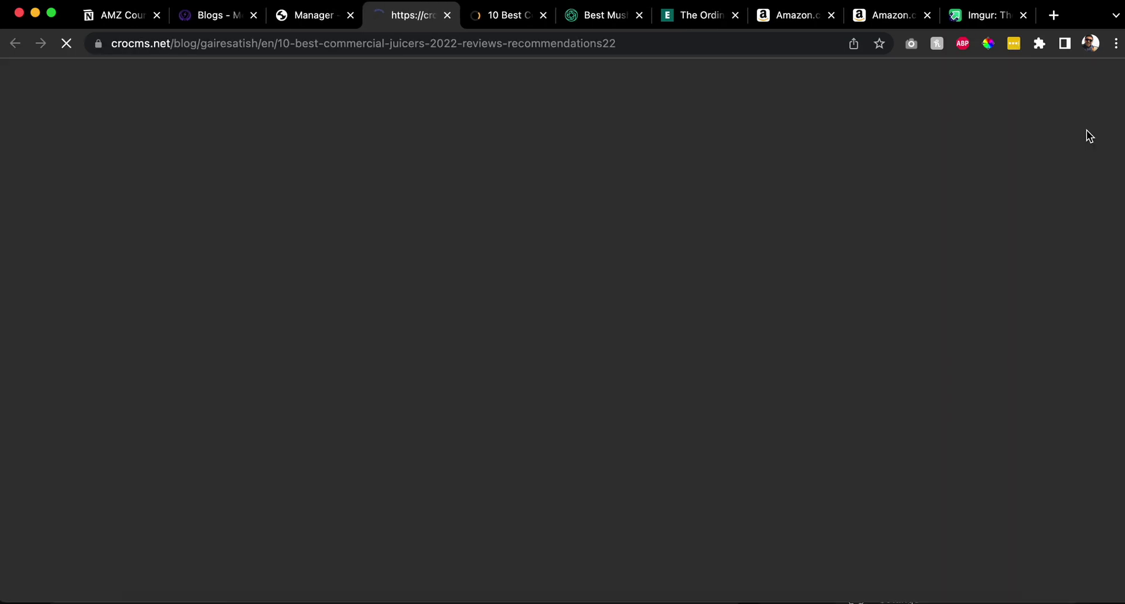
pyautogui.scroll(-7, 557, 189)
pyautogui.scroll(-15, 557, 190)
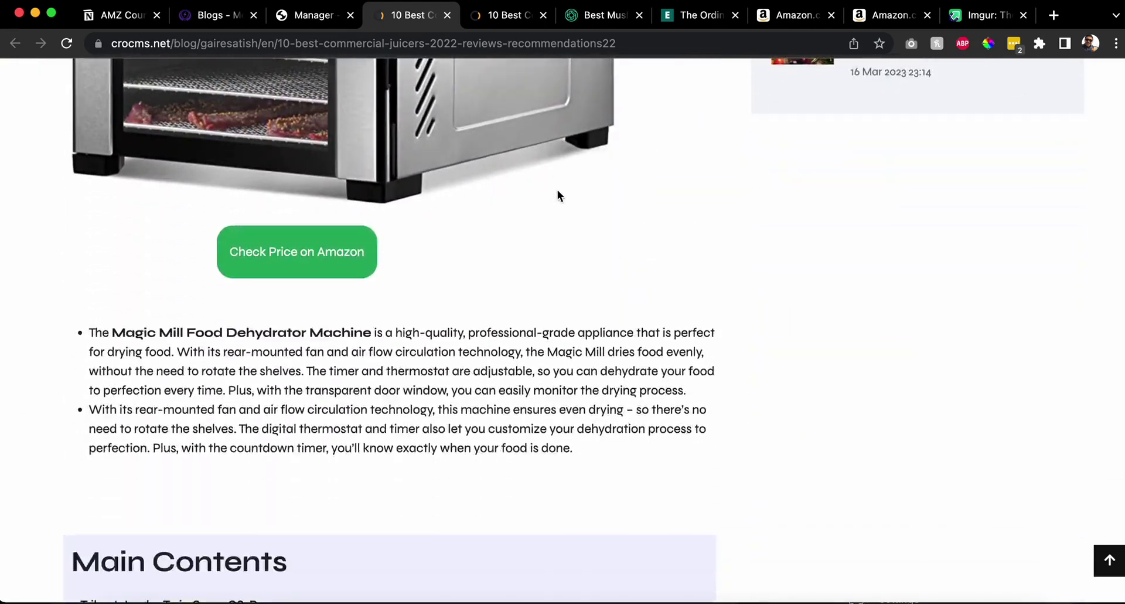
pyautogui.scroll(-5, 557, 188)
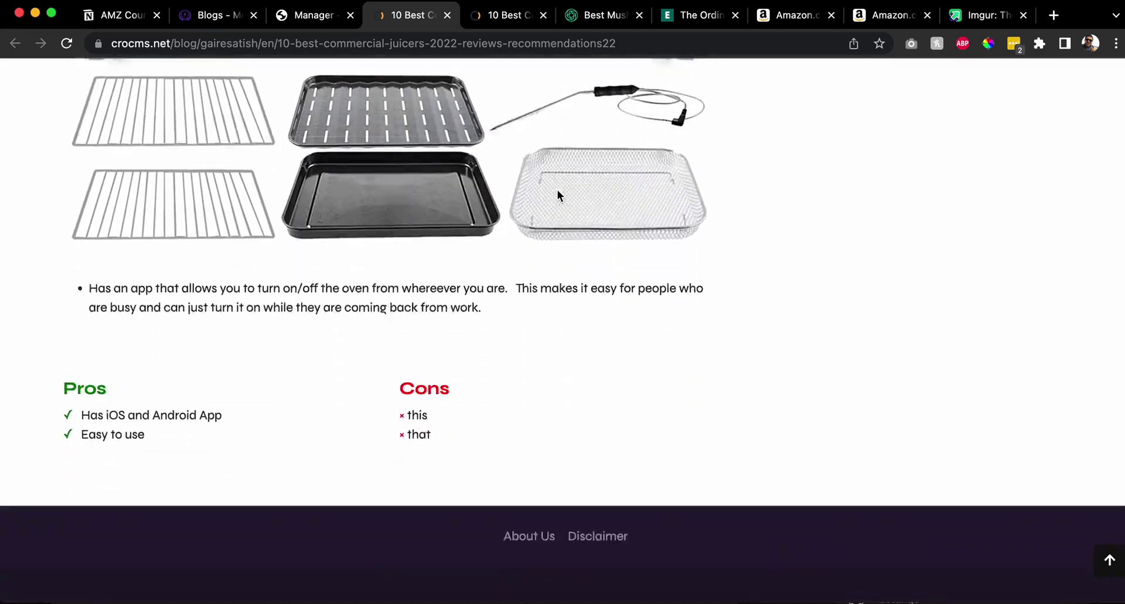
pyautogui.scroll(12, 557, 189)
pyautogui.scroll(-6, 557, 189)
pyautogui.scroll(15, 557, 188)
pyautogui.scroll(4, 557, 189)
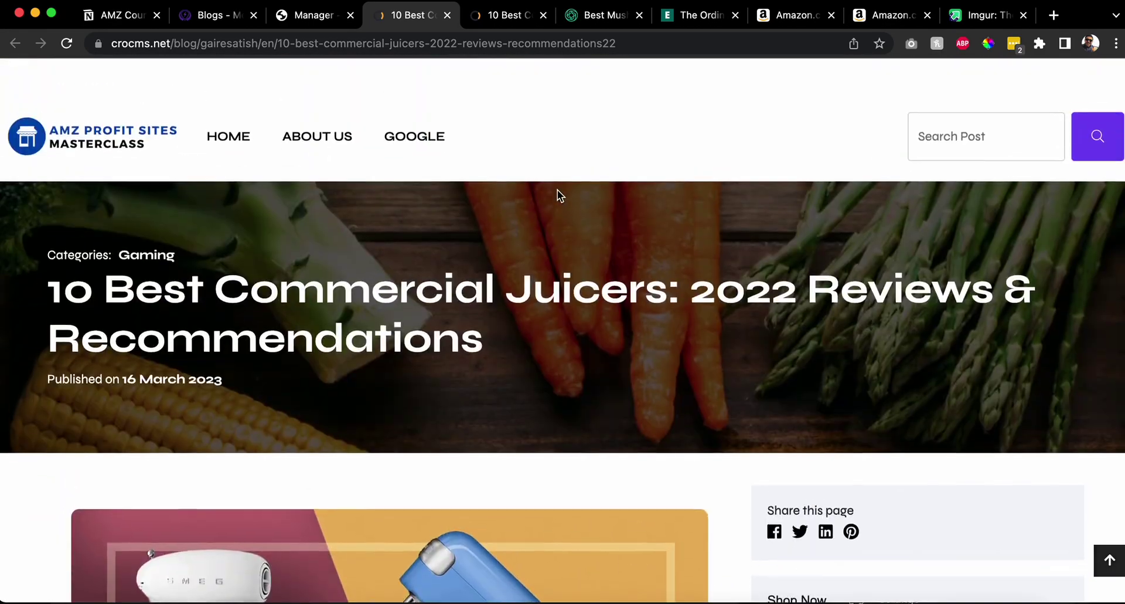
pyautogui.scroll(-12, 558, 189)
pyautogui.scroll(-7, 557, 195)
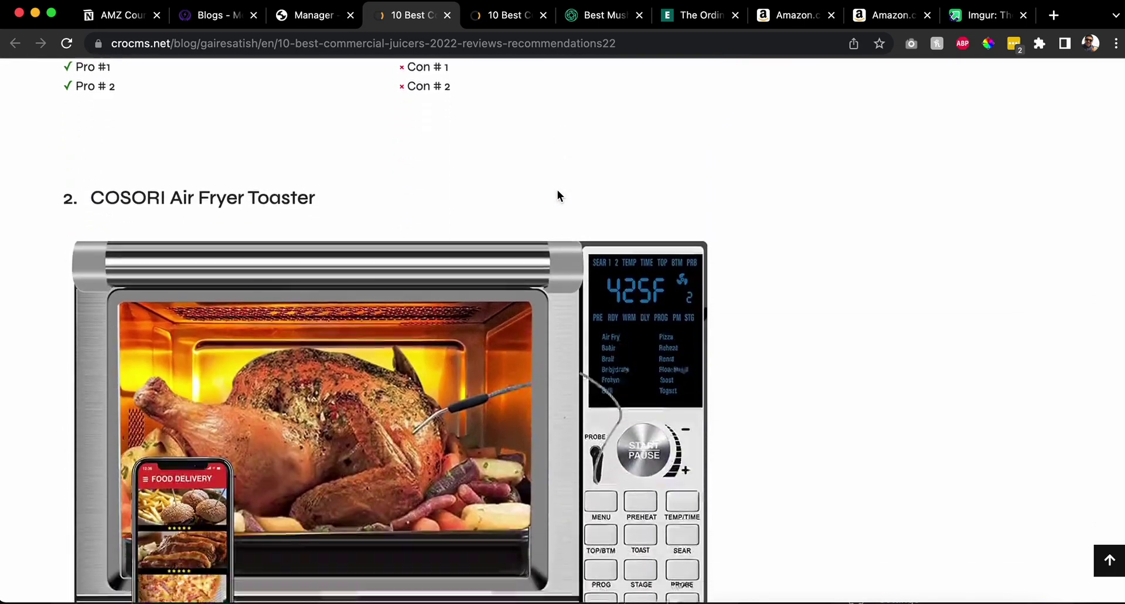
pyautogui.tripleClick(247, 156)
pyautogui.scroll(-1, 247, 156)
pyautogui.scroll(-4, 248, 154)
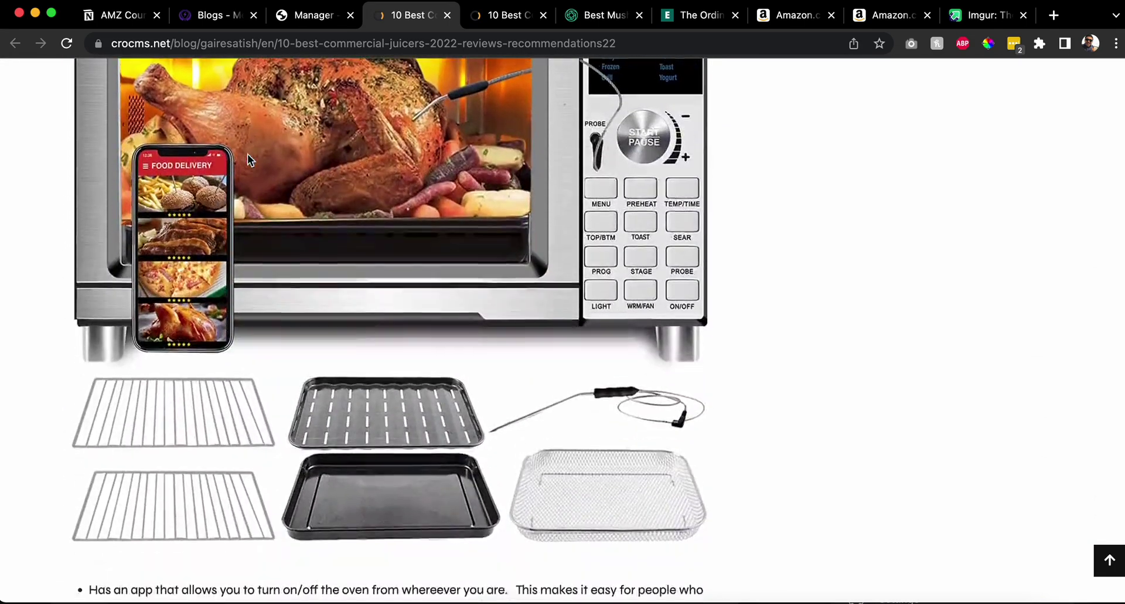
pyautogui.scroll(-5, 265, 212)
pyautogui.scroll(20, 265, 213)
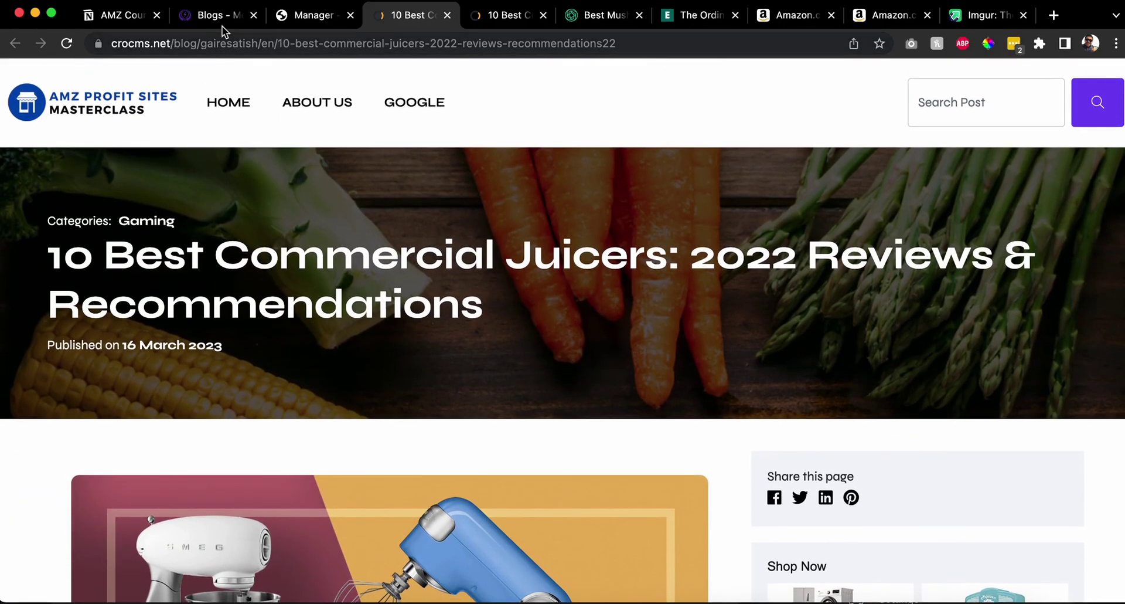
# - In the post editor, apply the Heading 1 format to the "2. COSORI Air Fryer Toaster" line and save the post
pyautogui.click(296, 15)
pyautogui.scroll(-15, 545, 302)
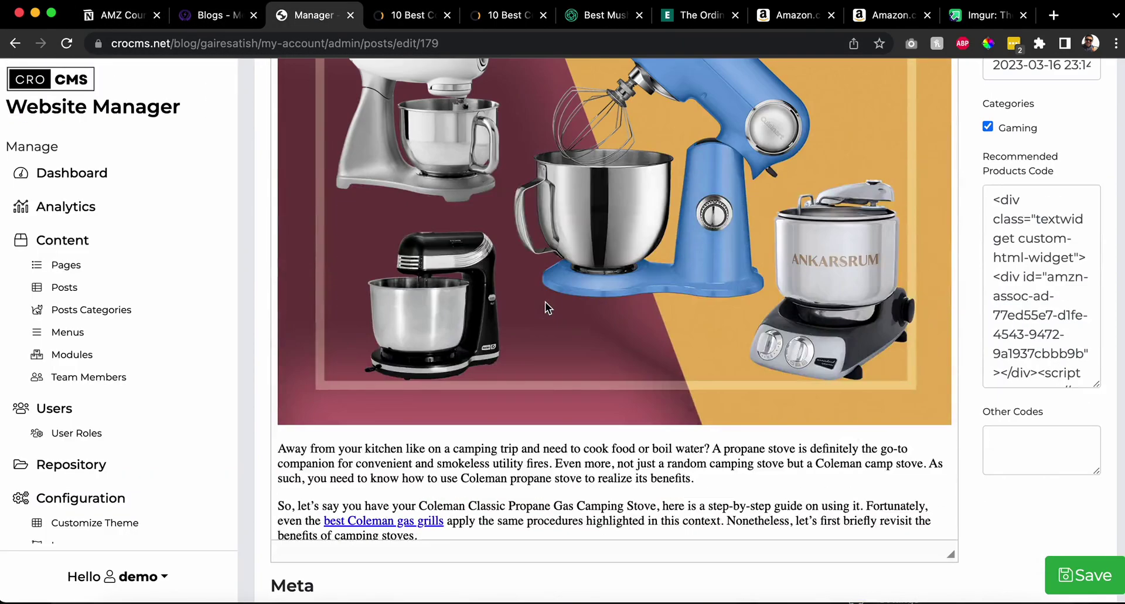
pyautogui.scroll(-6, 545, 301)
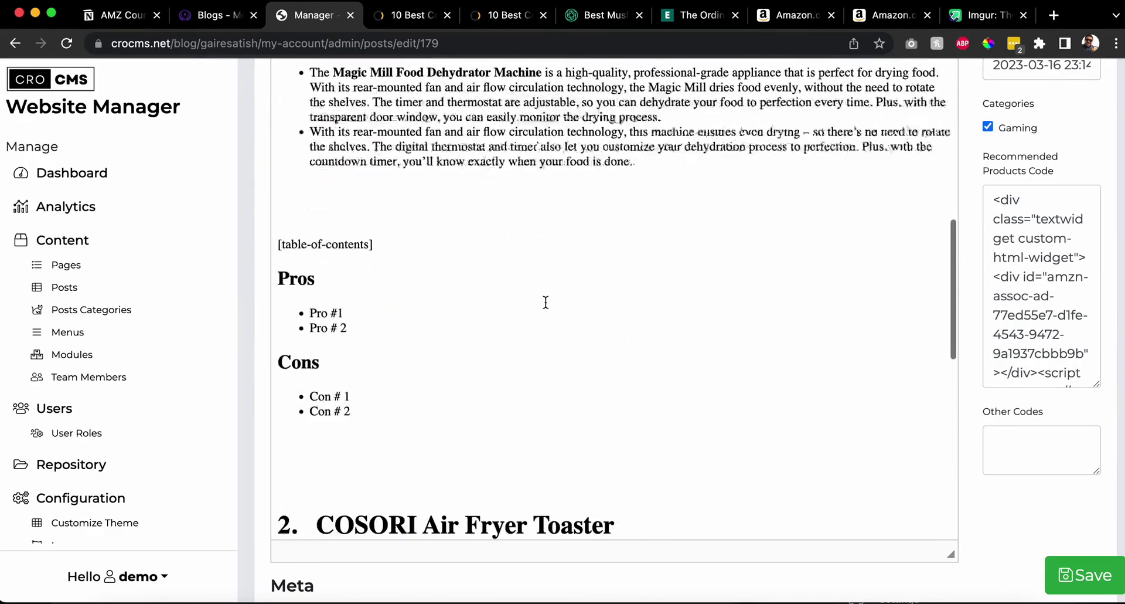
pyautogui.tripleClick(526, 294)
pyautogui.hotkey('ctrl', 'Home')
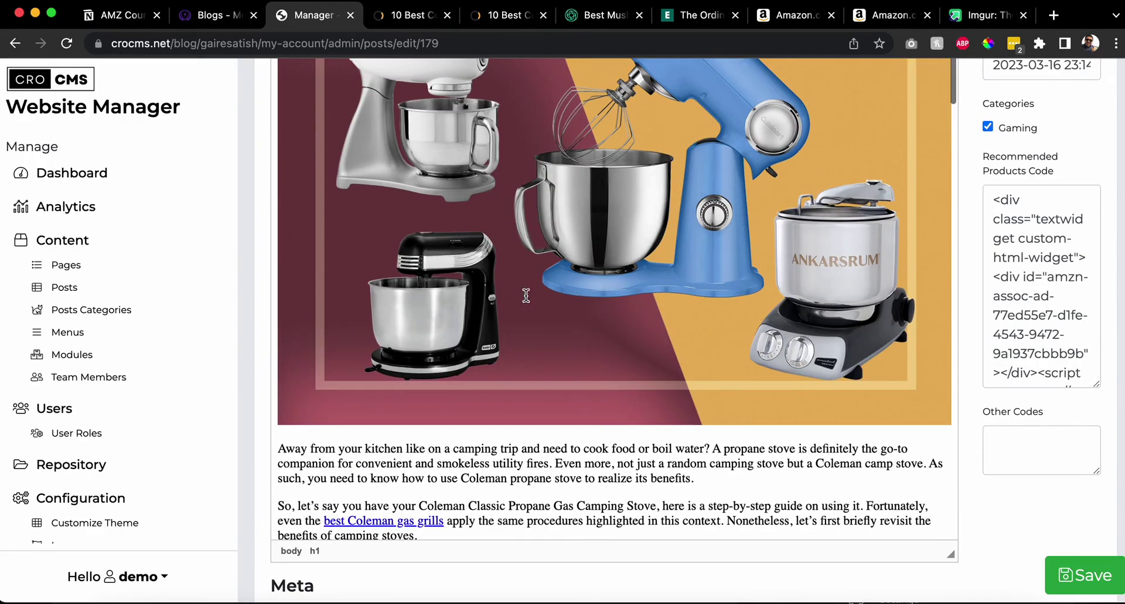
pyautogui.scroll(9, 347, 244)
pyautogui.scroll(-3, 347, 243)
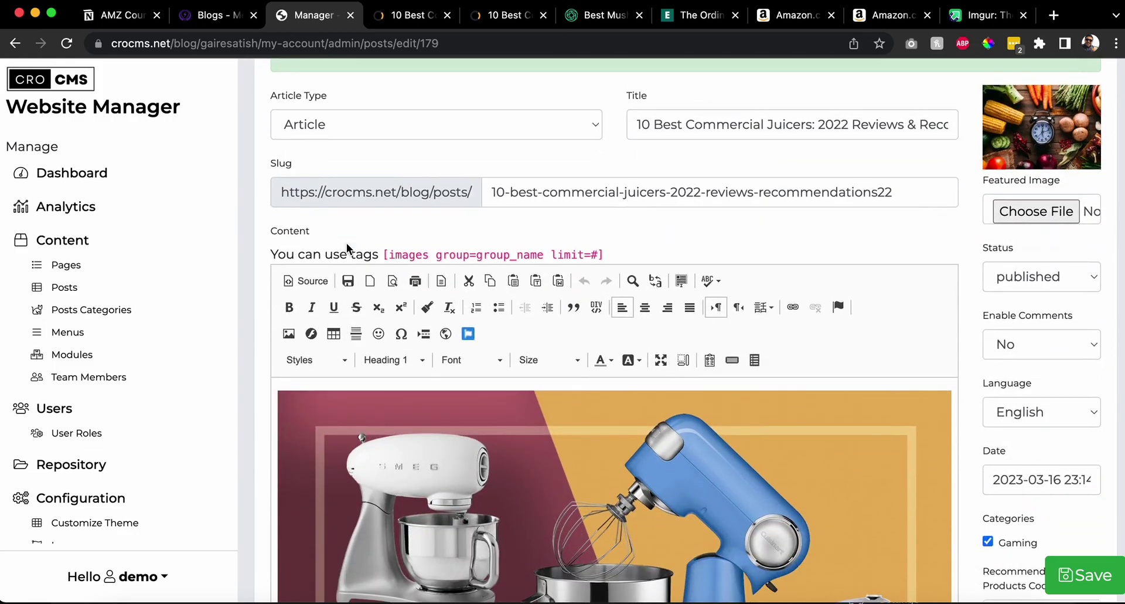
pyautogui.click(413, 360)
pyautogui.click(409, 438)
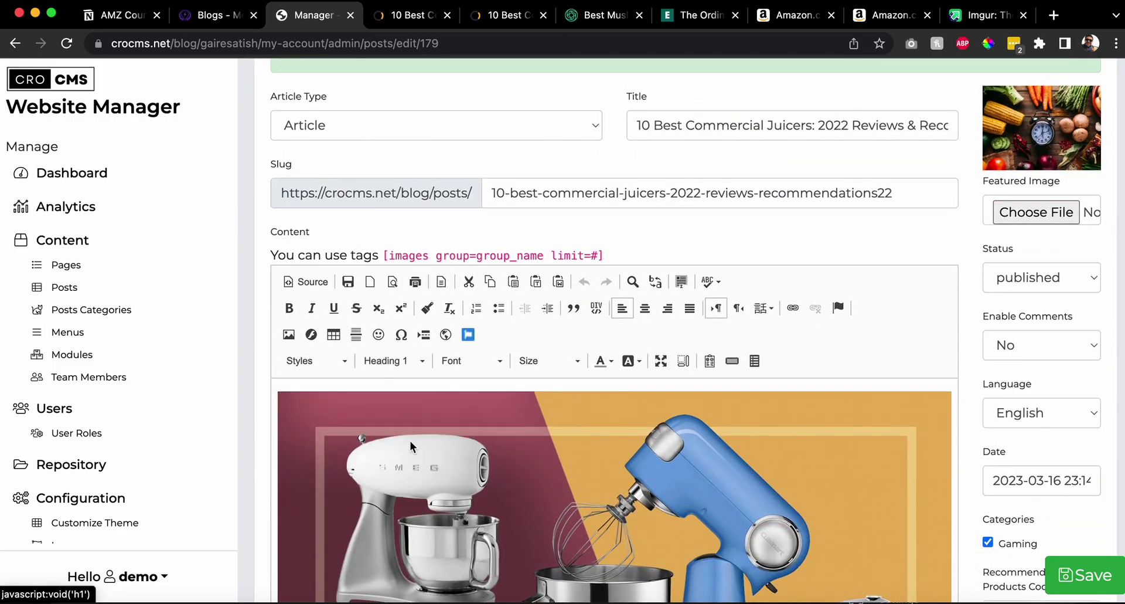
pyautogui.scroll(-10, 441, 414)
pyautogui.scroll(10, 442, 413)
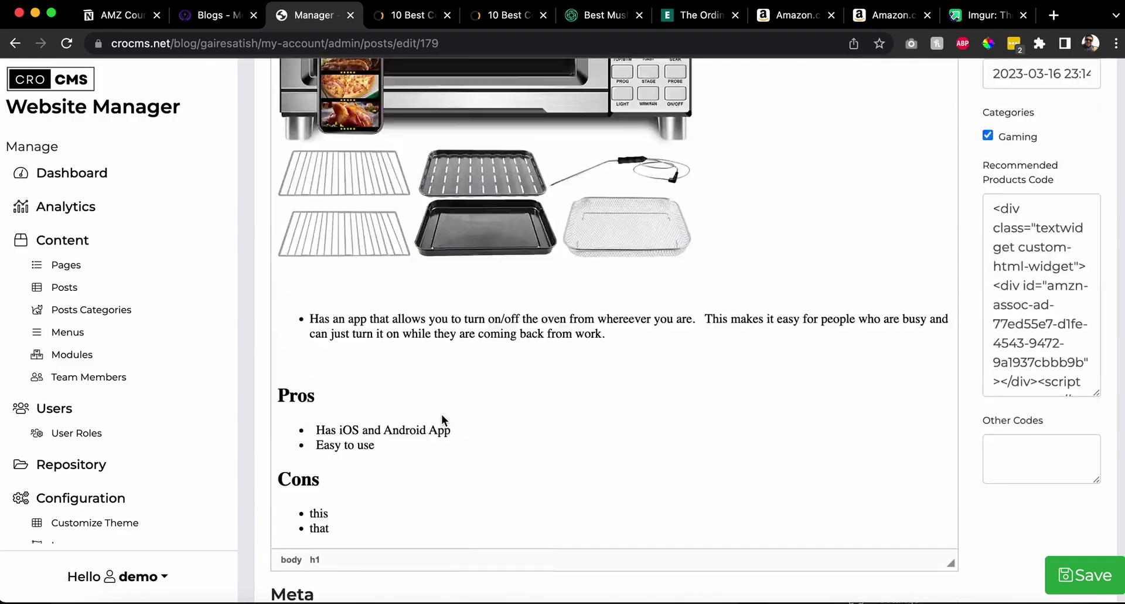
pyautogui.scroll(-10, 442, 413)
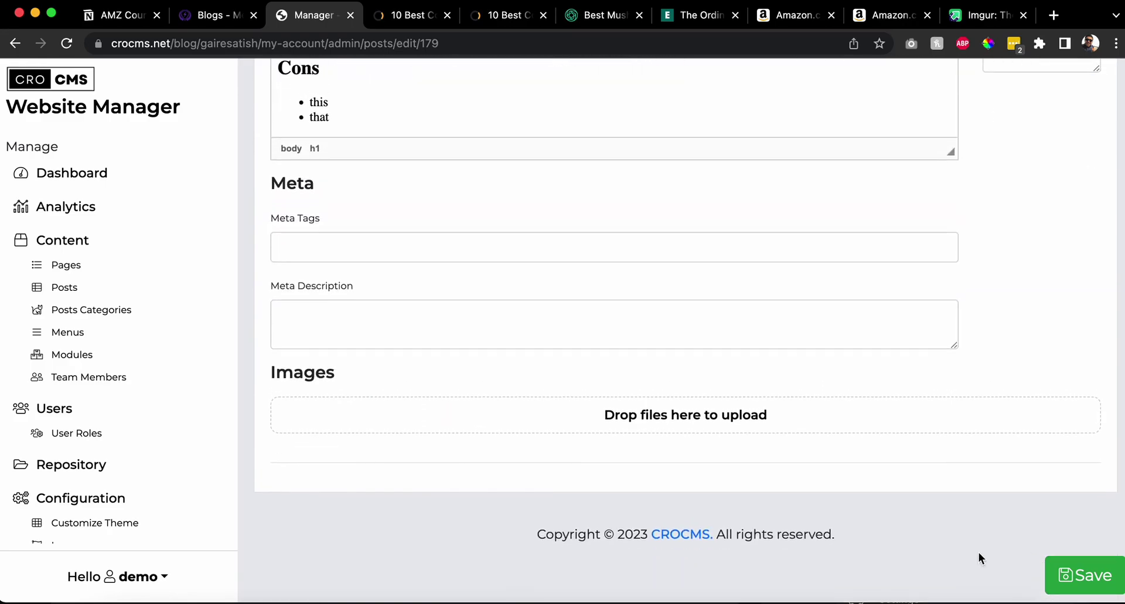
pyautogui.click(1084, 577)
# - Reload the post preview and check how the COSORI Air Fryer Toaster heading is displayed
pyautogui.click(411, 19)
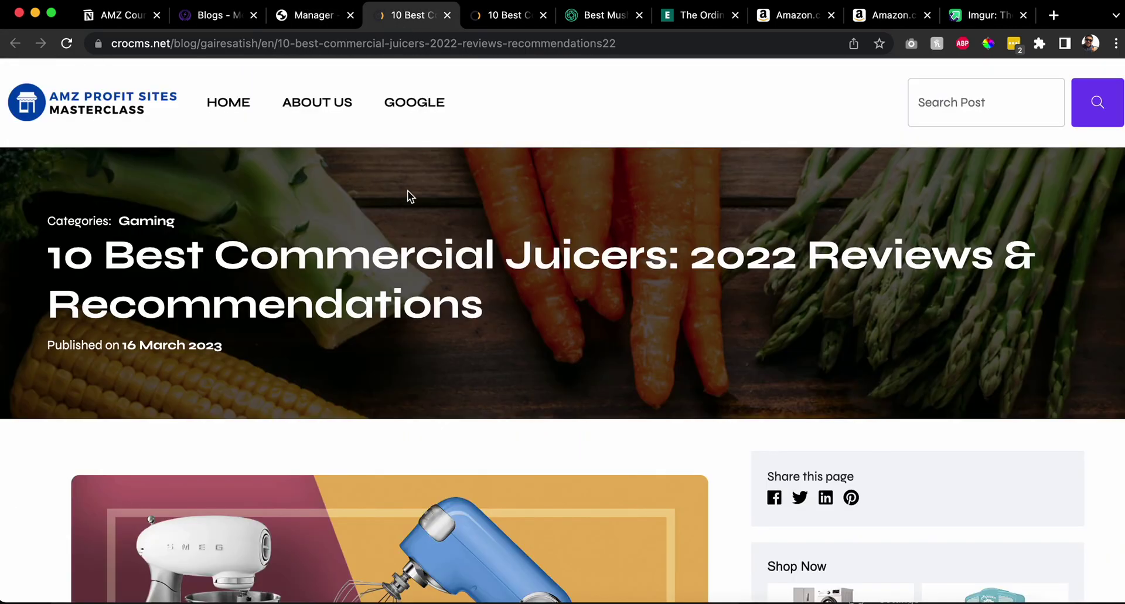
pyautogui.scroll(-10, 410, 197)
pyautogui.click(68, 50)
pyautogui.scroll(-10, 189, 208)
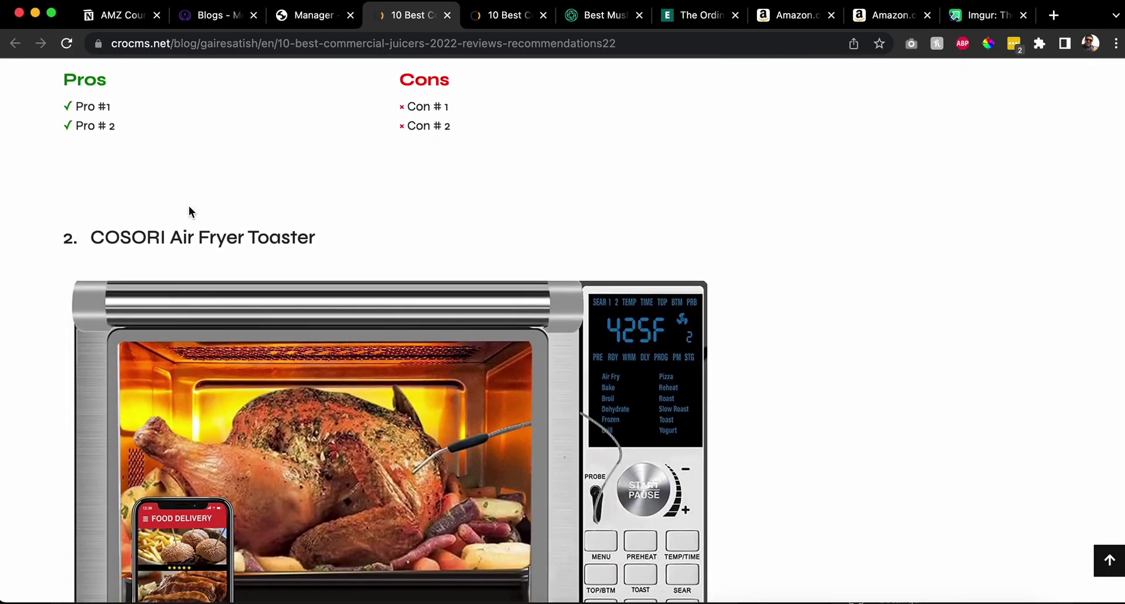
pyautogui.scroll(20, 188, 208)
pyautogui.scroll(-8, 189, 205)
# - In the post editor, change the "2. COSORI Air Fryer Toaster" line to Heading 2 and save the post
pyautogui.click(331, 15)
pyautogui.scroll(-6, 498, 358)
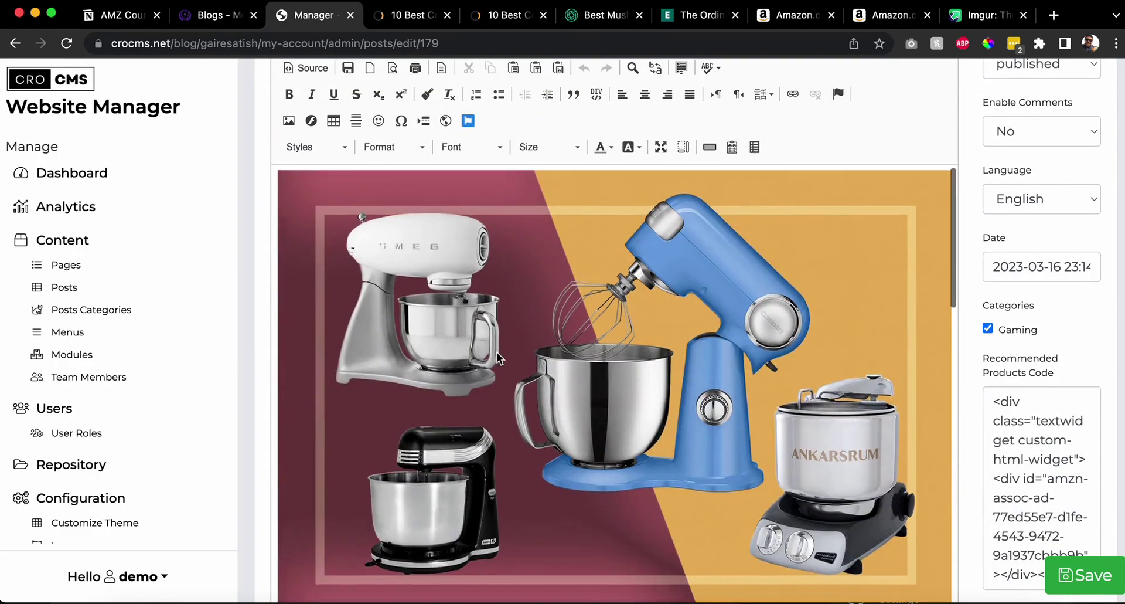
pyautogui.scroll(-15, 498, 357)
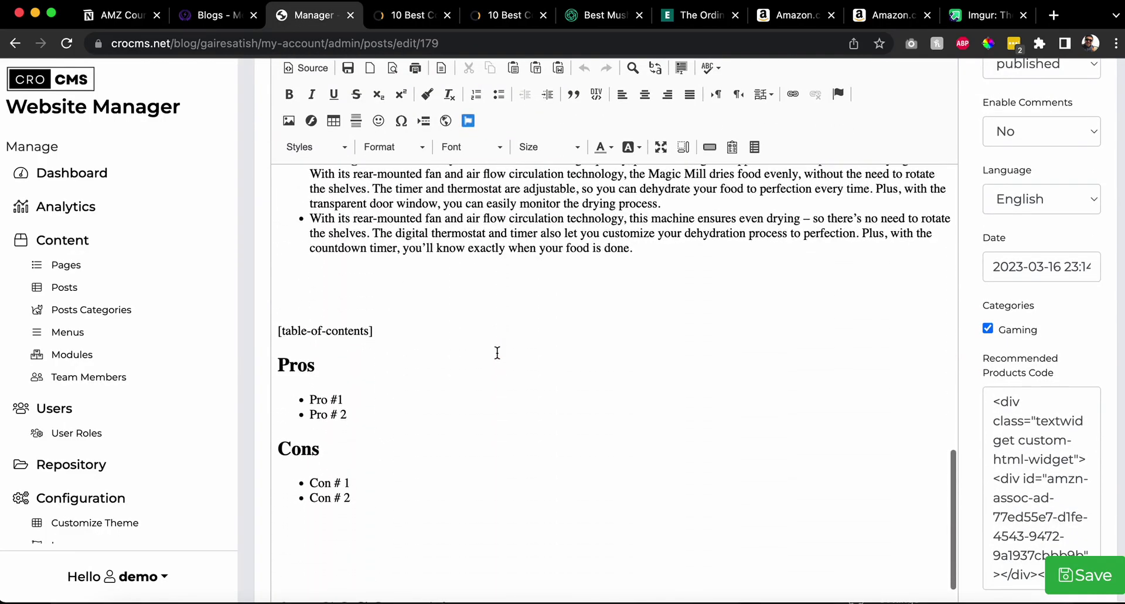
pyautogui.scroll(-5, 497, 354)
pyautogui.tripleClick(445, 296)
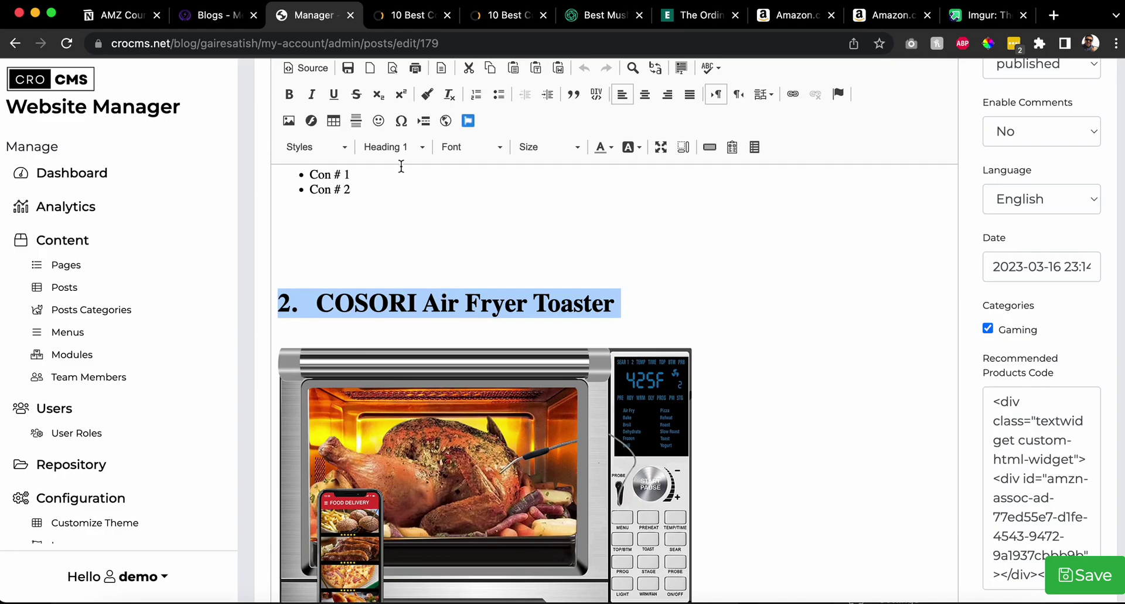
pyautogui.click(390, 147)
pyautogui.click(414, 261)
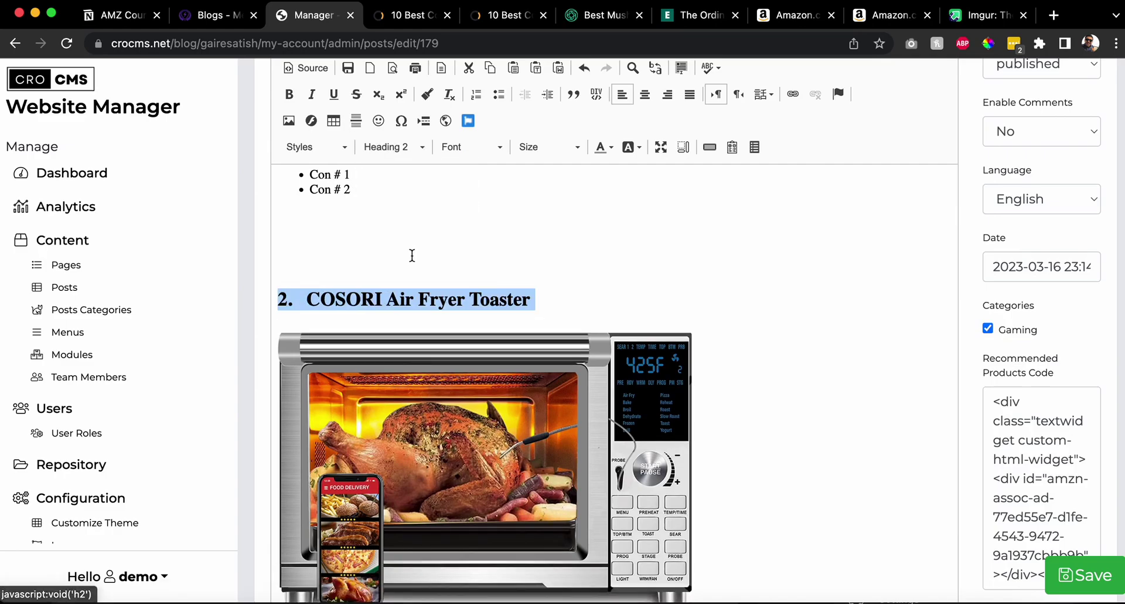
pyautogui.click(1090, 577)
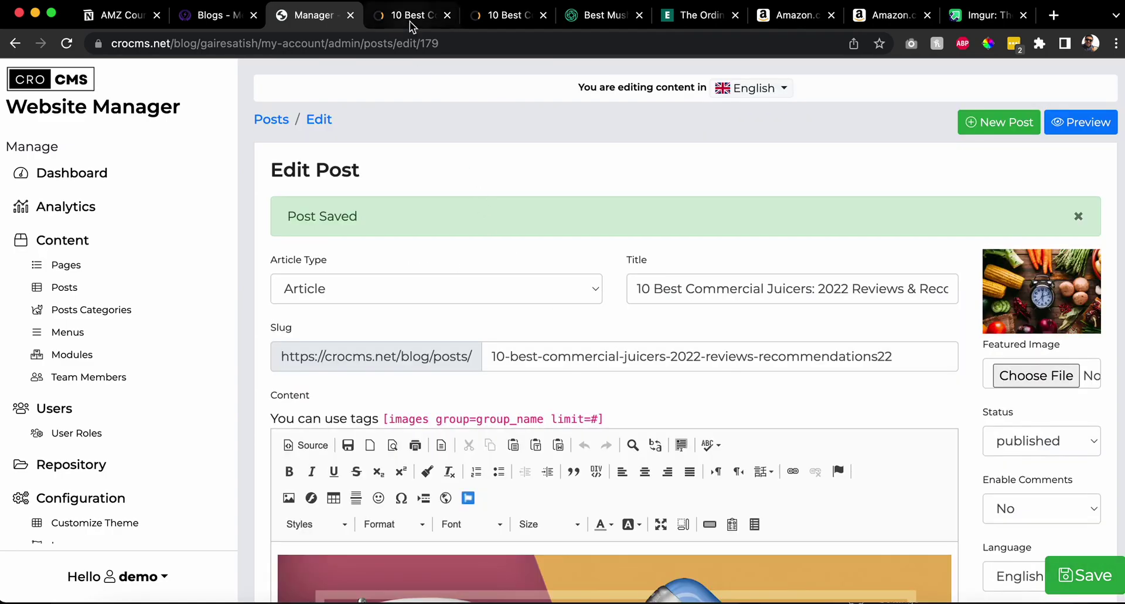
# - Reload the post preview and compare the two product headings and the Main Contents list
pyautogui.click(410, 17)
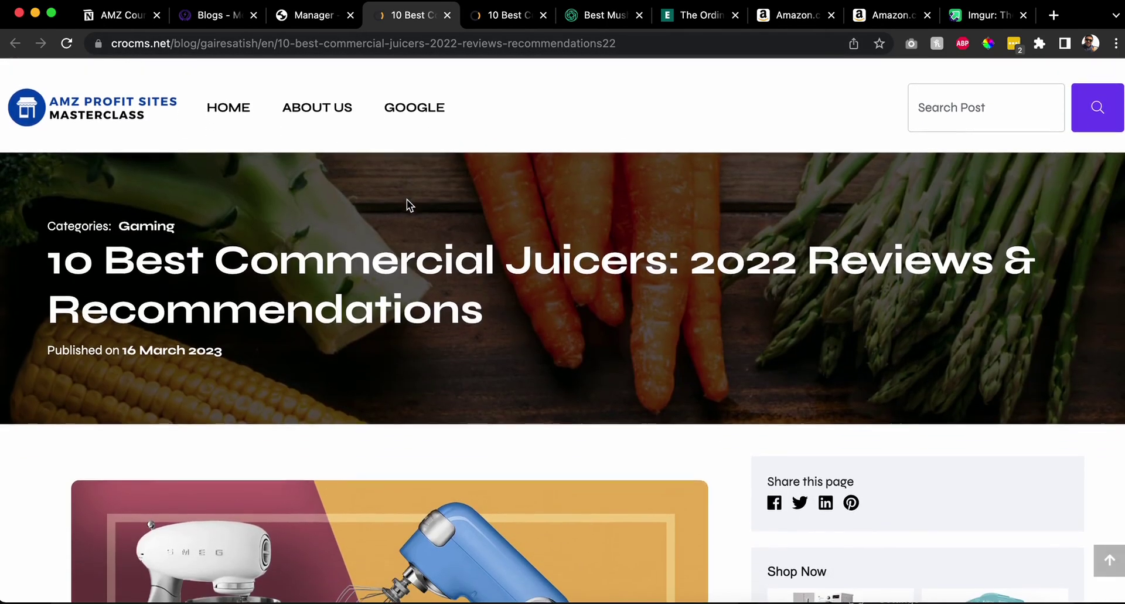
pyautogui.scroll(-20, 407, 199)
pyautogui.scroll(-6, 407, 204)
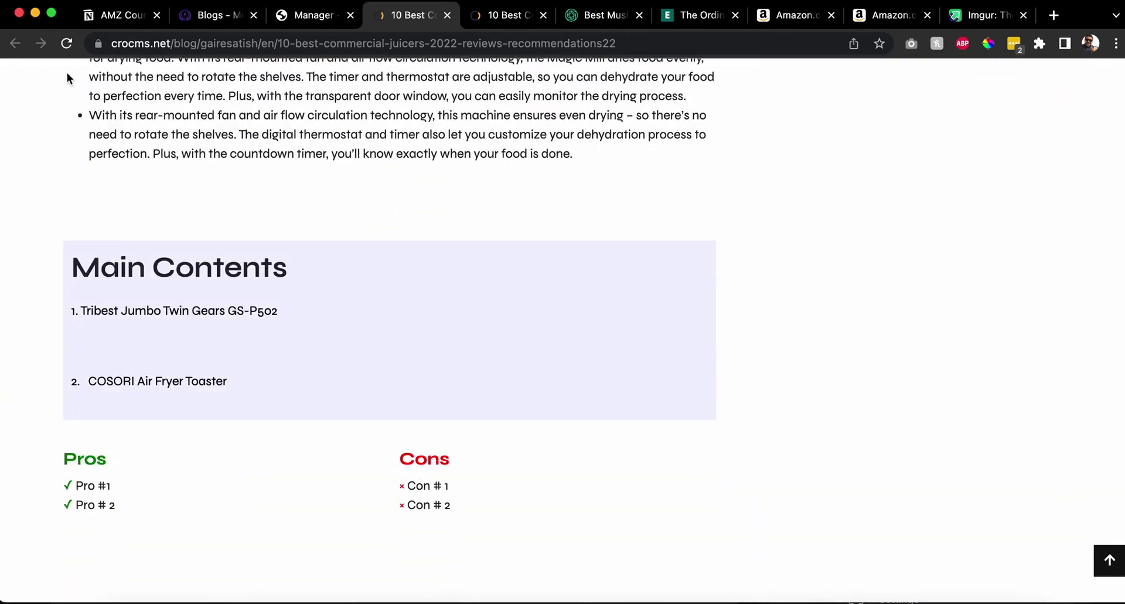
pyautogui.click(67, 44)
pyautogui.scroll(15, 201, 243)
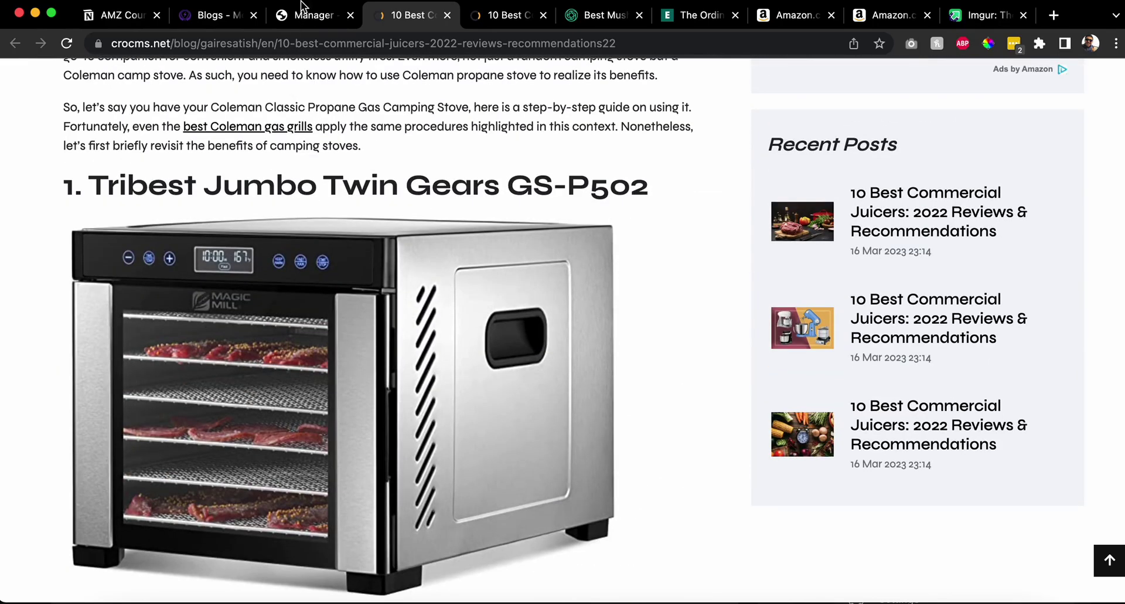
# - In the post editor, add an empty line below the oven picture and start inserting a Simple Button there
pyautogui.click(301, 18)
pyautogui.scroll(-15, 477, 319)
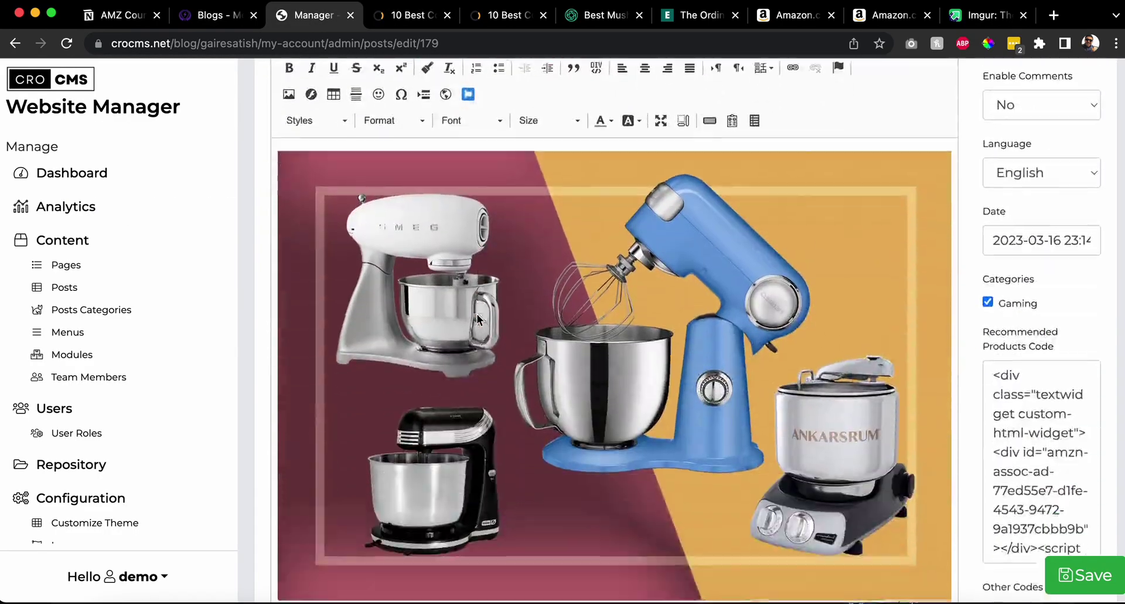
pyautogui.scroll(-15, 477, 316)
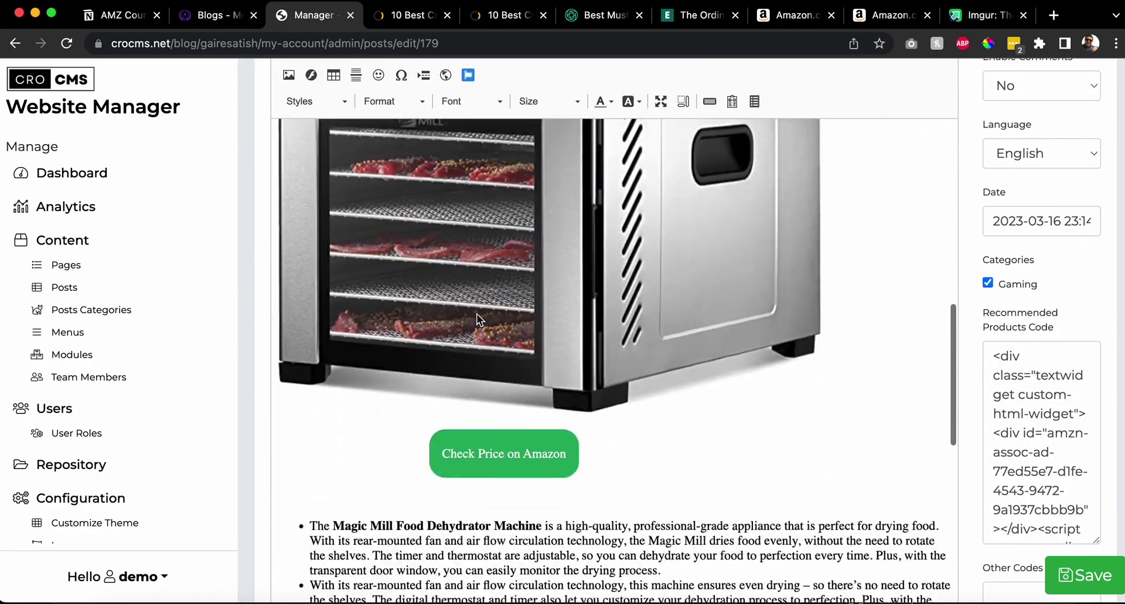
pyautogui.scroll(-3, 478, 320)
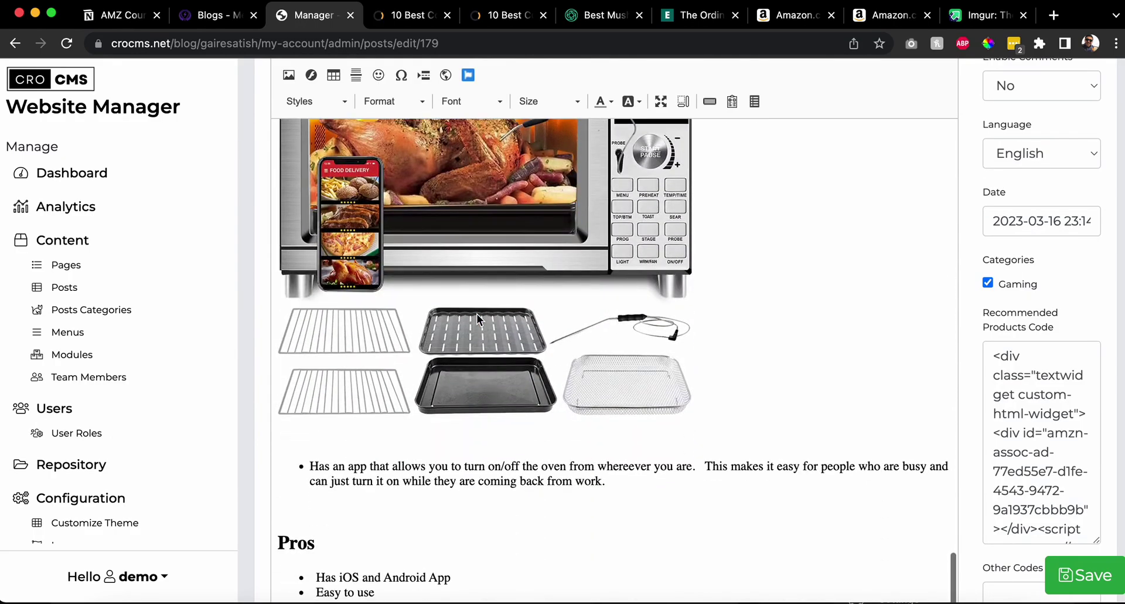
pyautogui.click(714, 408)
pyautogui.press('Return')
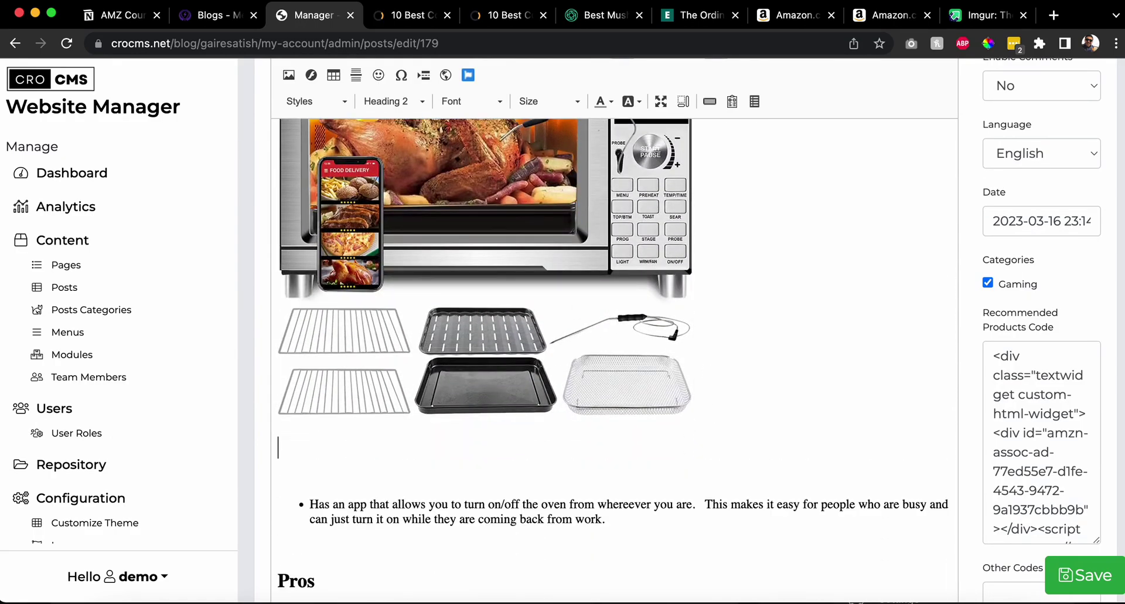
pyautogui.click(710, 101)
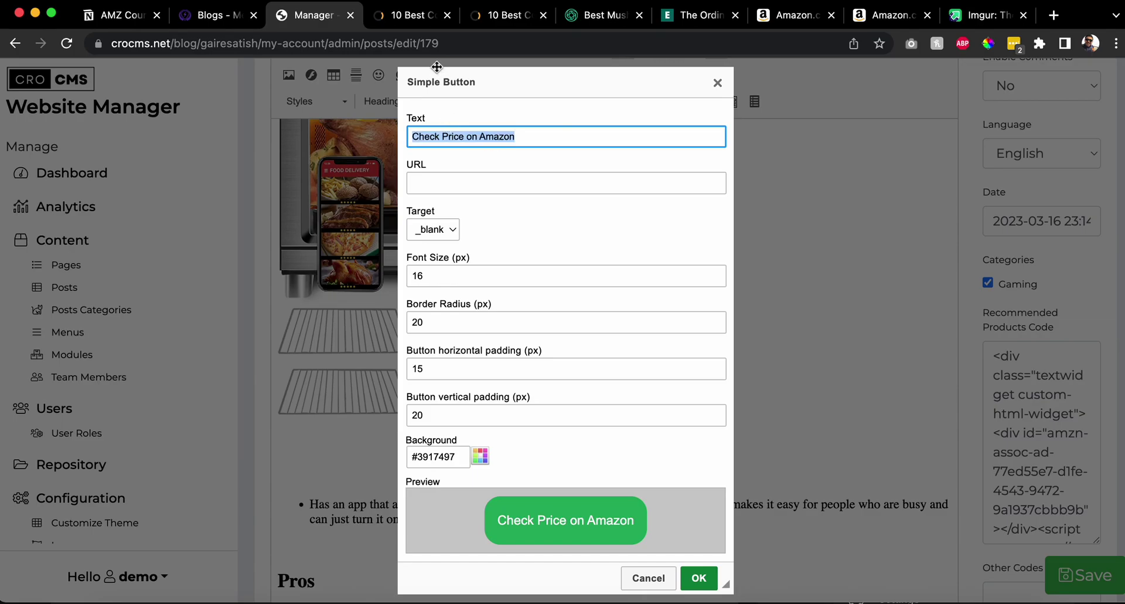
# - Switch to the NUWAVE Bravo oven's Amazon product page and bring up its SiteStripe link options
pyautogui.click(799, 22)
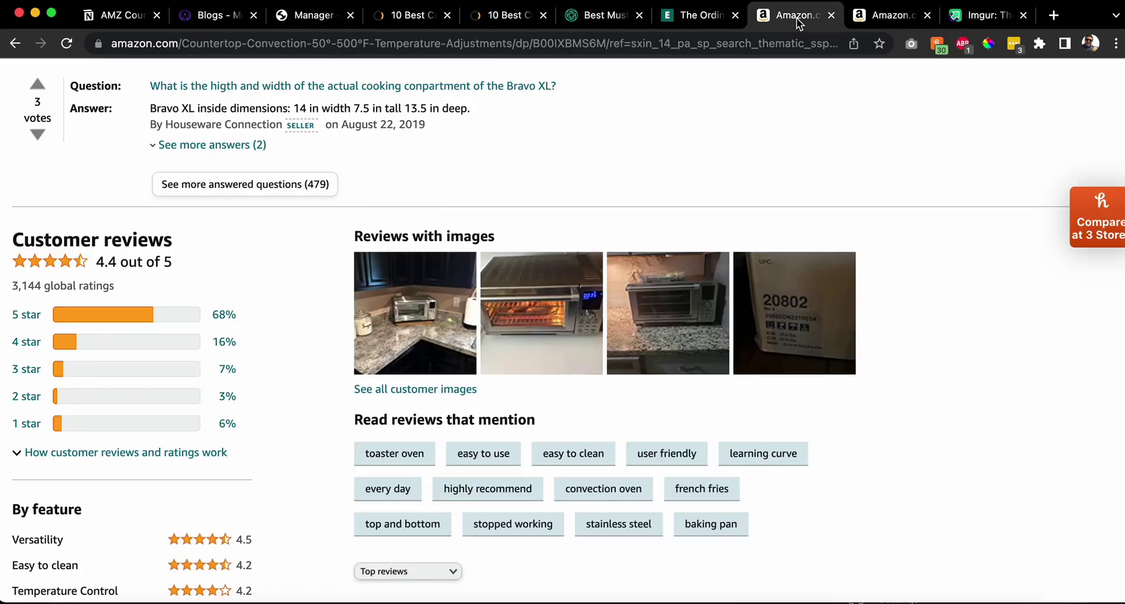
pyautogui.scroll(15, 777, 119)
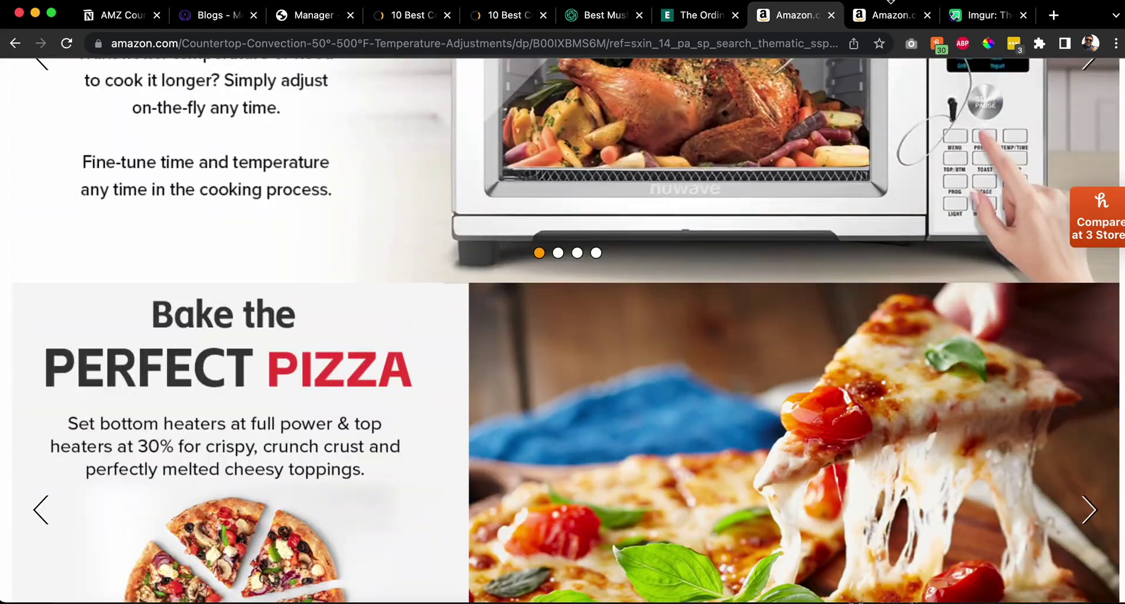
pyautogui.click(879, 23)
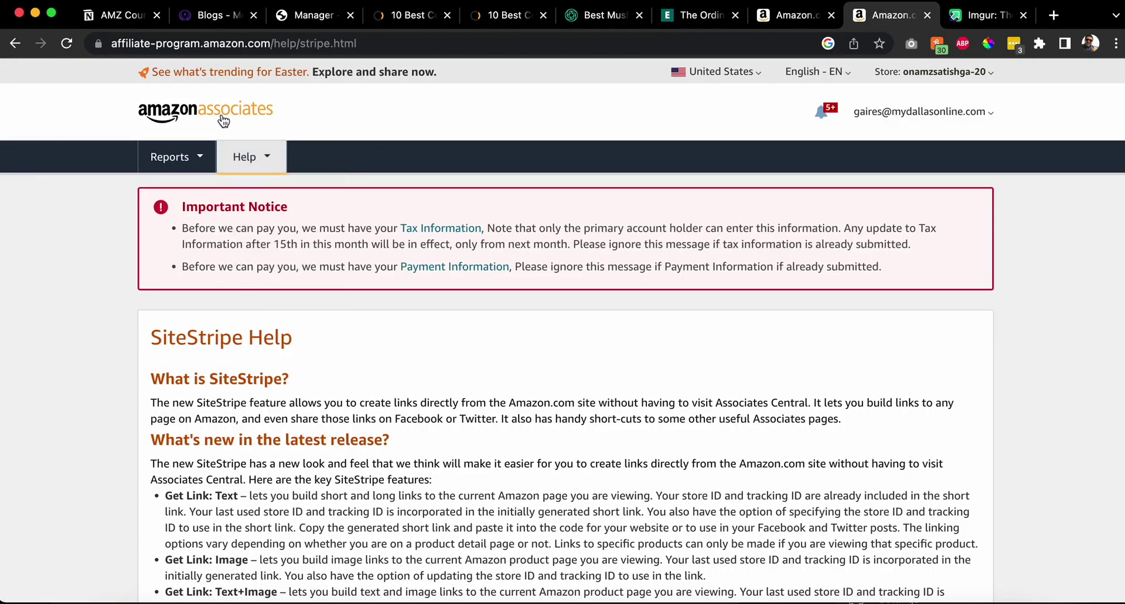
pyautogui.click(787, 24)
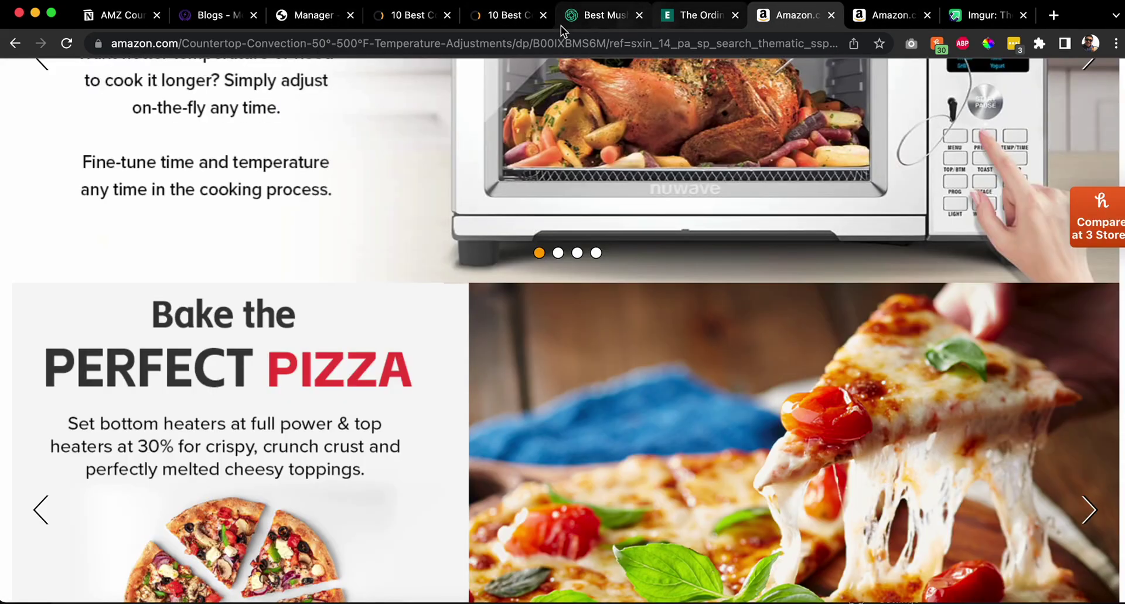
pyautogui.scroll(-5, 320, 140)
pyautogui.scroll(15, 310, 140)
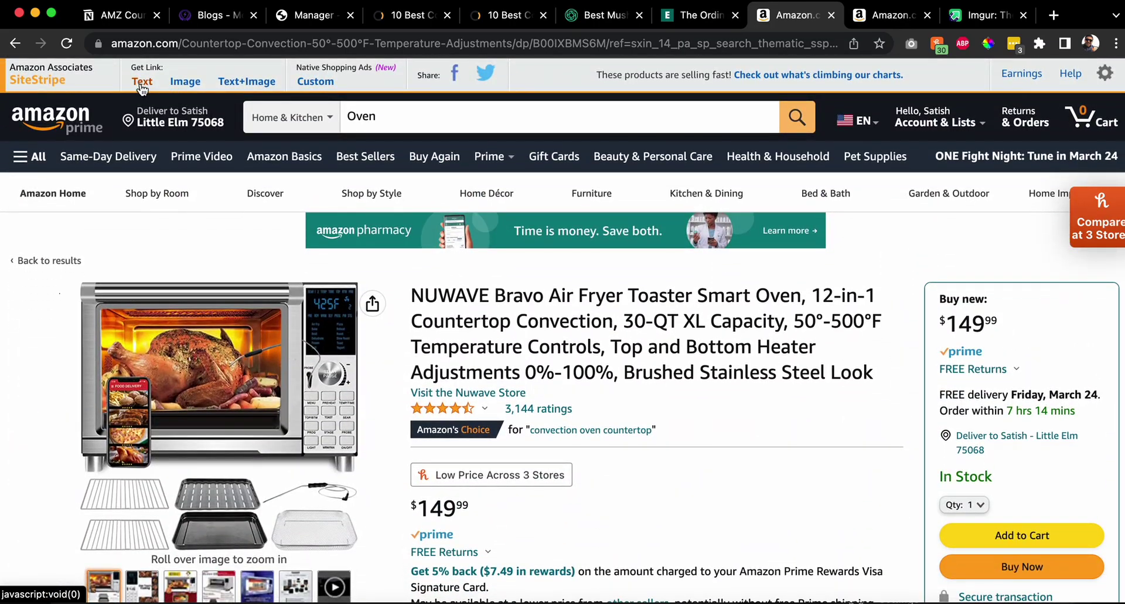
# - Generate a SiteStripe text link for the oven as a Short Link and copy it
pyautogui.click(139, 87)
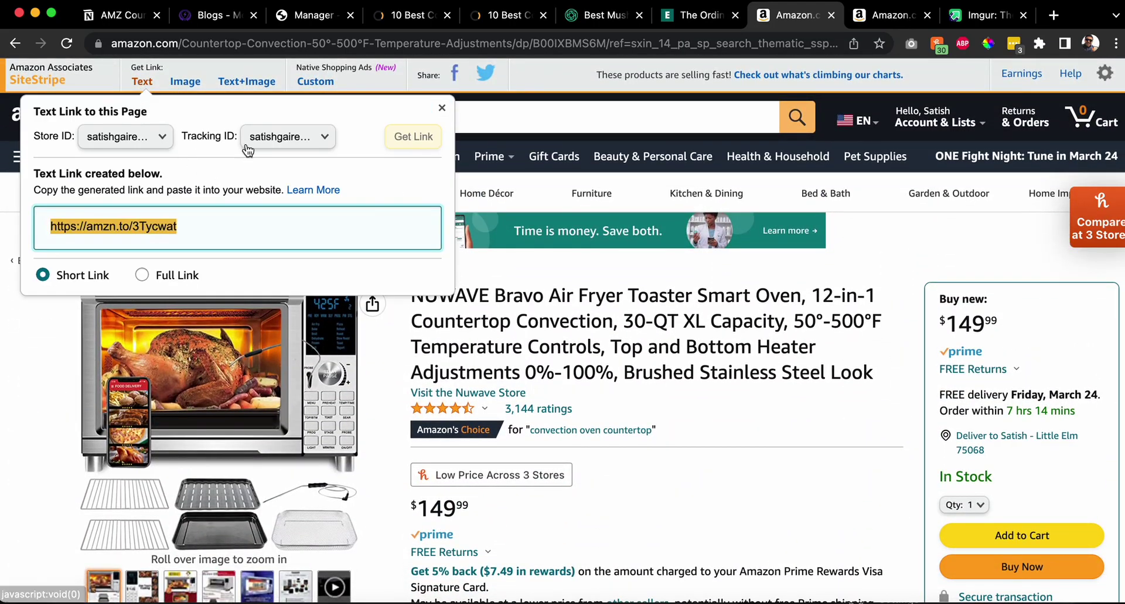
pyautogui.click(267, 141)
pyautogui.click(231, 230)
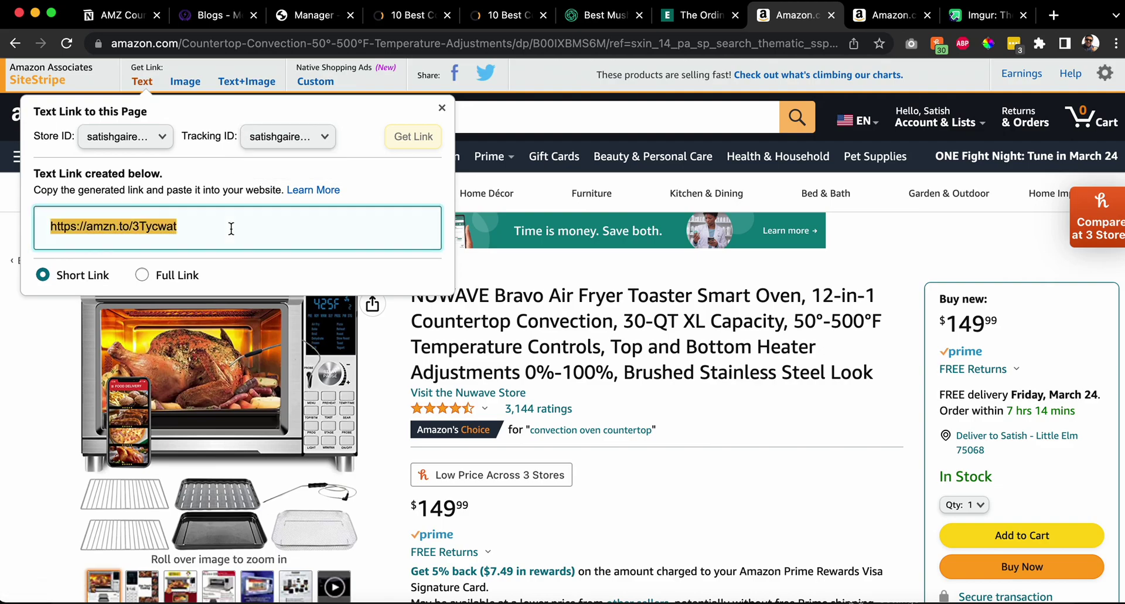
pyautogui.click(170, 276)
pyautogui.click(110, 272)
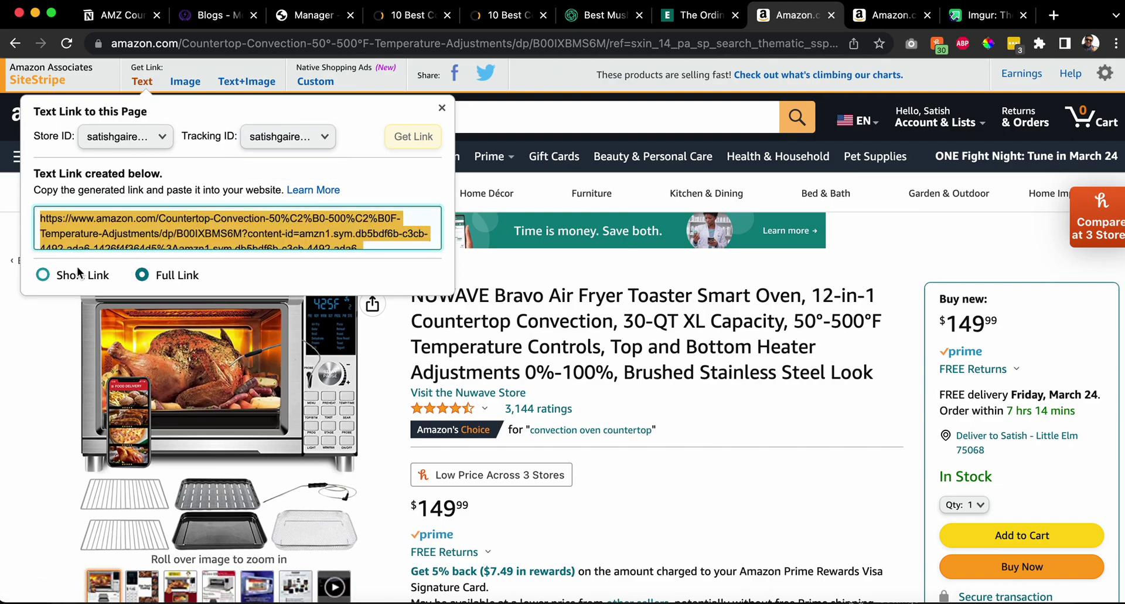
pyautogui.rightClick(124, 228)
pyautogui.click(146, 269)
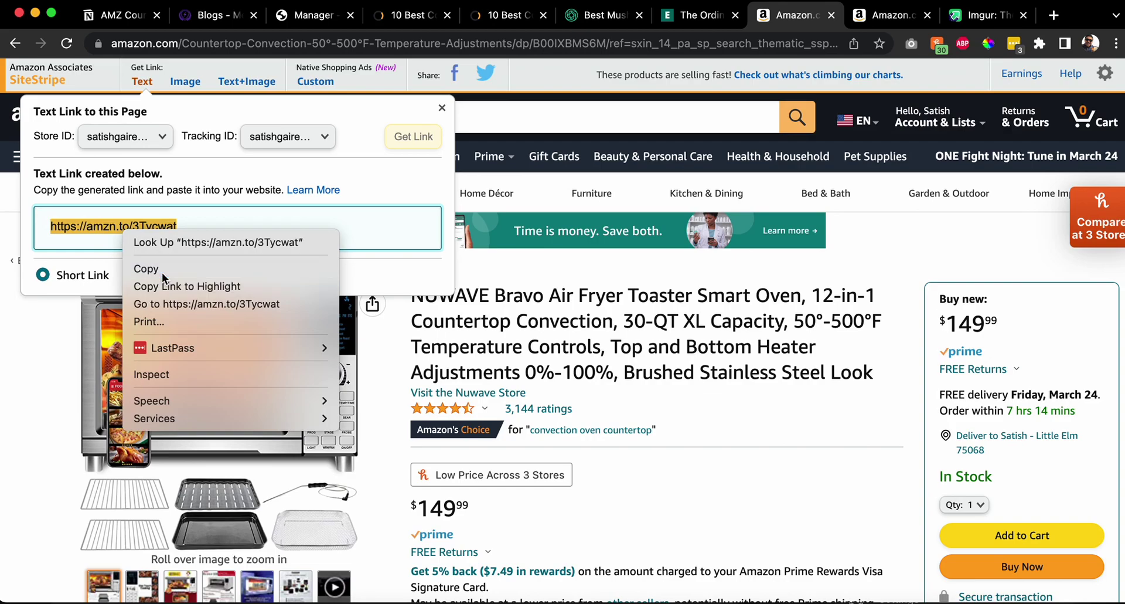
# - Back in the Simple Button settings, paste the copied link as URL, set the background to #F44236, insert the button and save the post
pyautogui.click(214, 15)
pyautogui.click(323, 16)
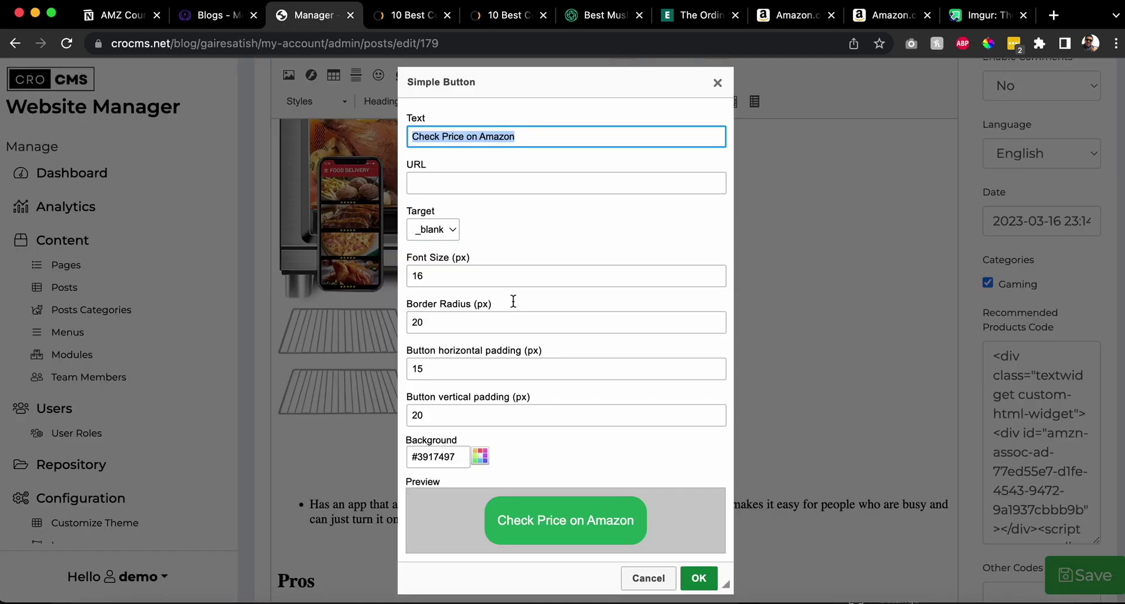
pyautogui.click(468, 183)
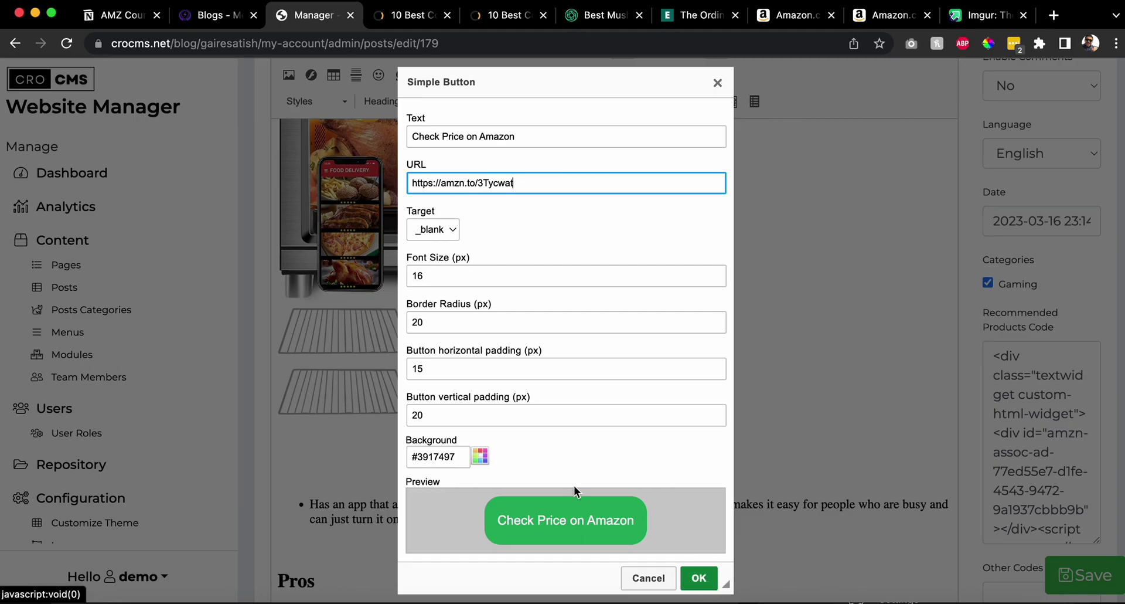
pyautogui.click(486, 460)
pyautogui.click(509, 417)
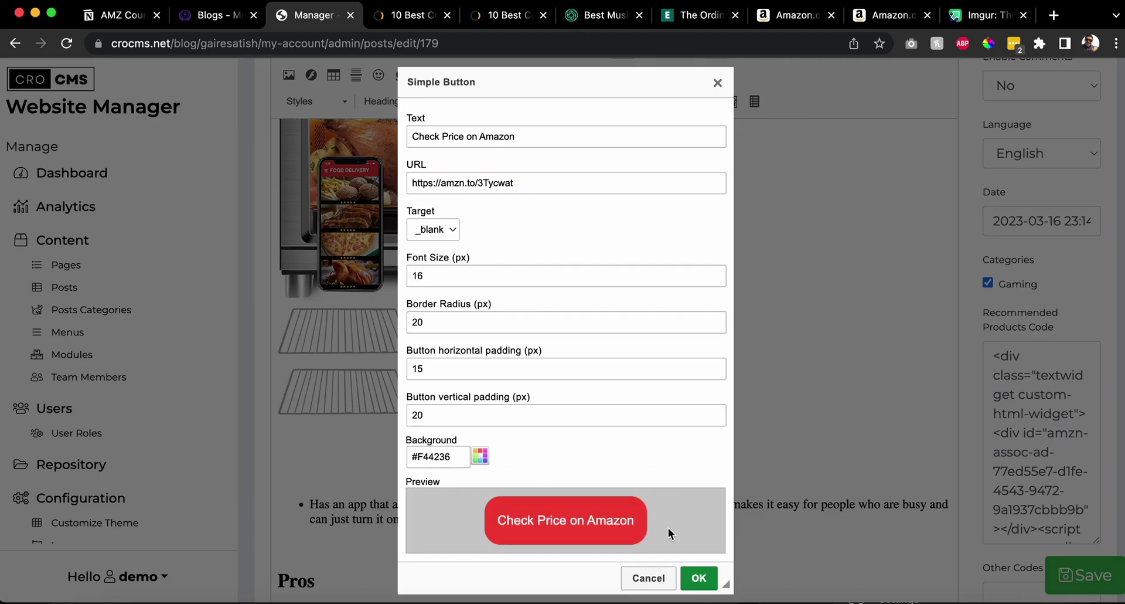
pyautogui.click(697, 575)
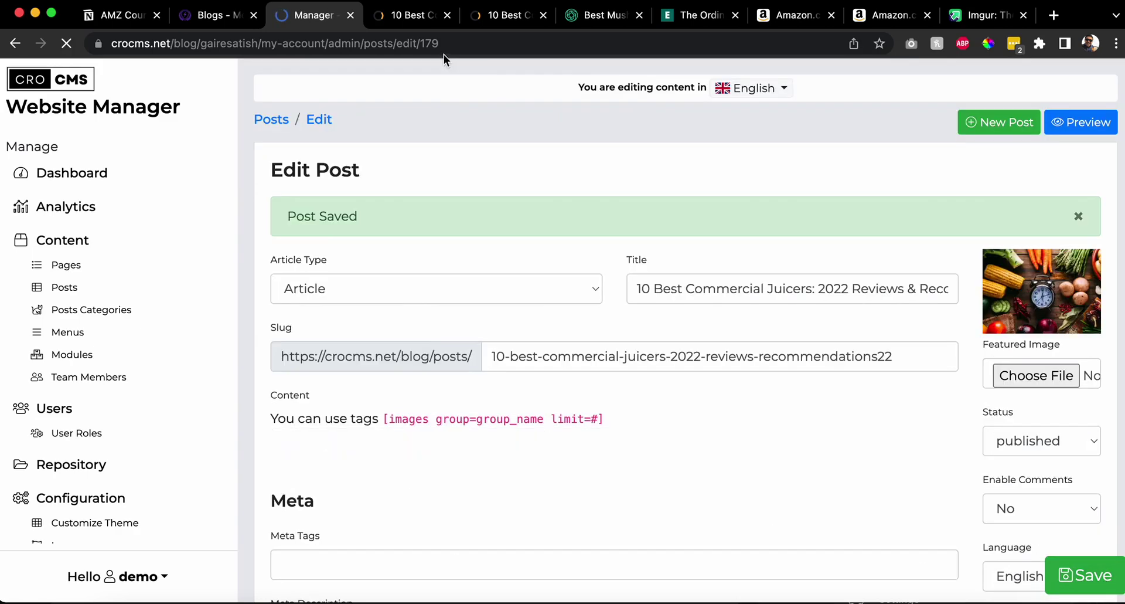
# - Reload the post preview and check the contents list, COSORI heading and red "Check Price on Amazon" button
pyautogui.click(422, 16)
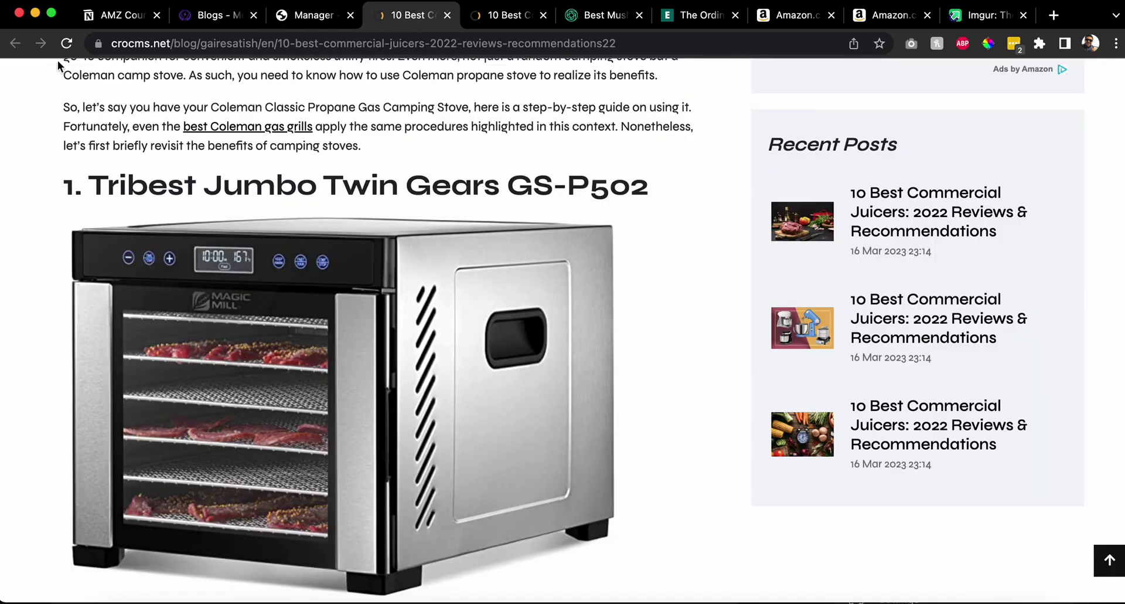
pyautogui.click(65, 42)
pyautogui.scroll(-15, 220, 234)
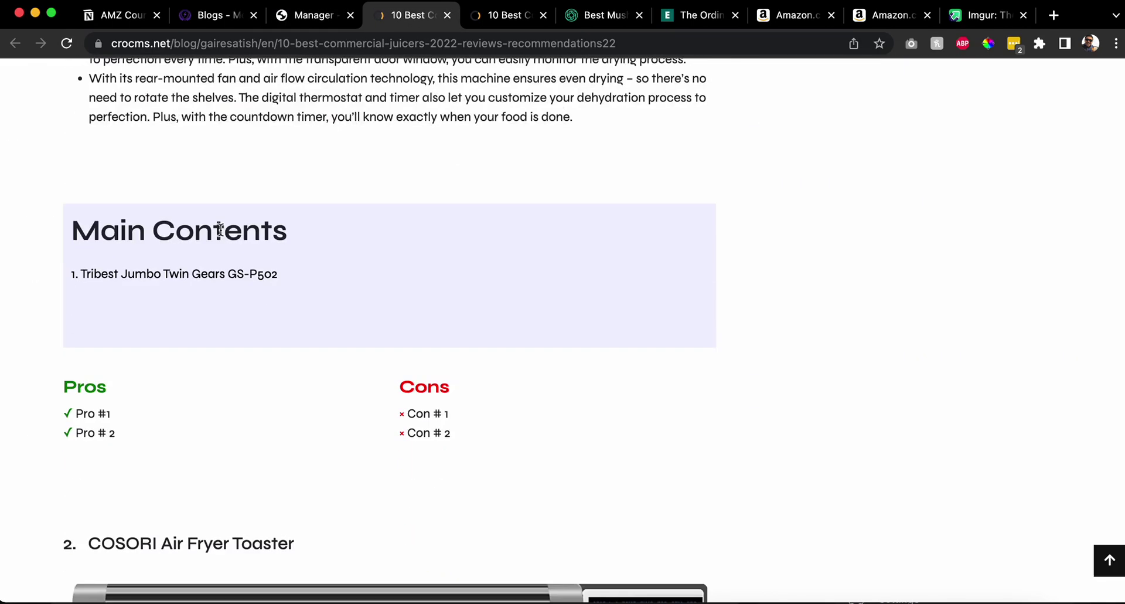
pyautogui.scroll(-10, 220, 234)
pyautogui.scroll(20, 220, 234)
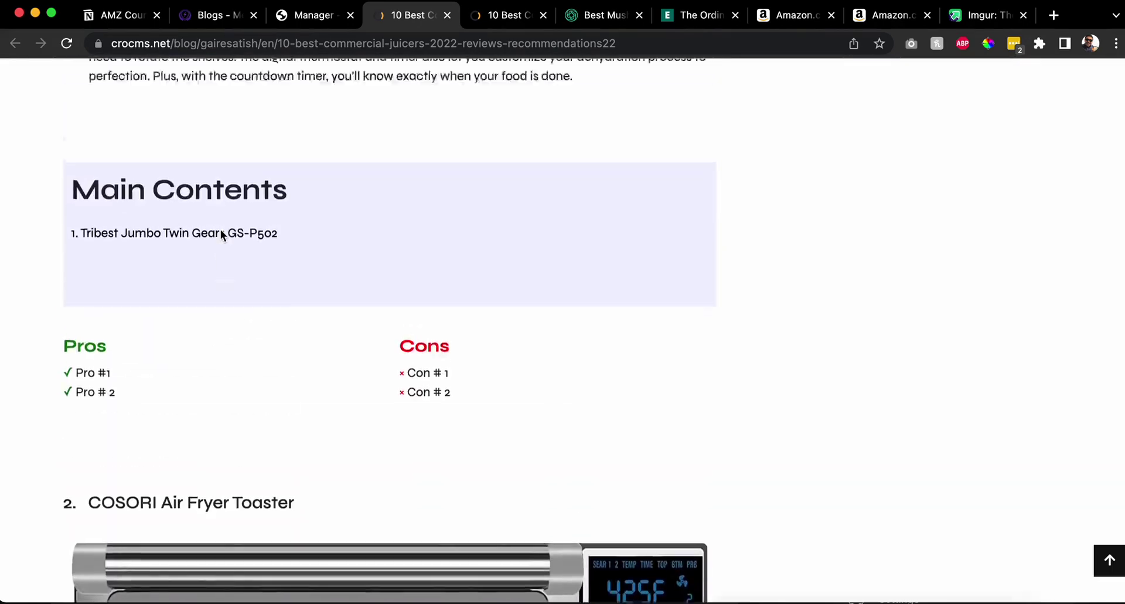
pyautogui.scroll(-15, 222, 235)
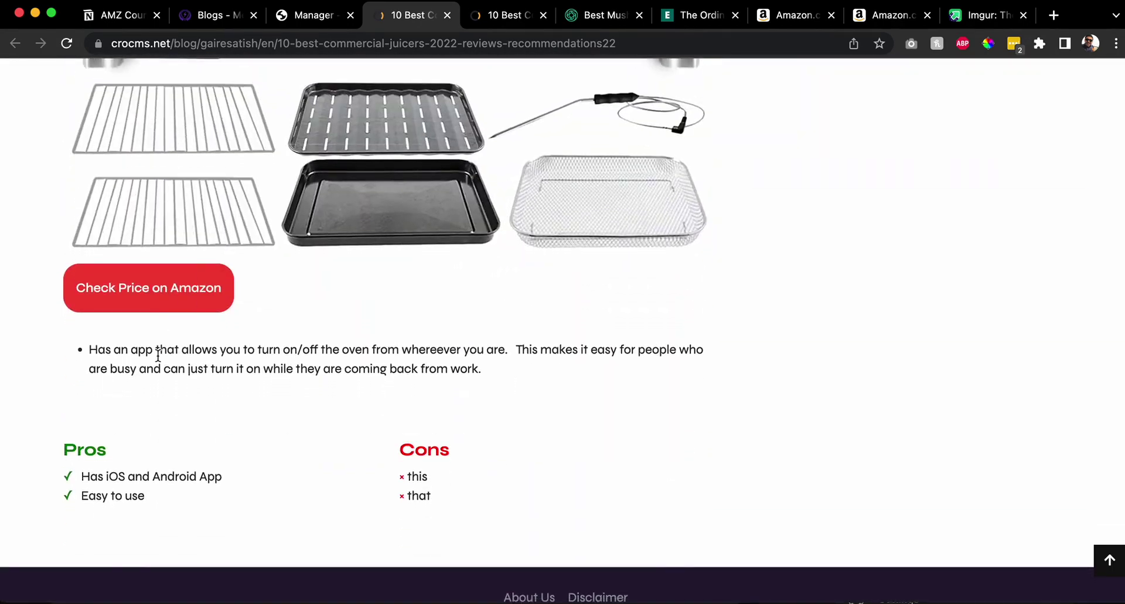
# - Return to the post editor, inspect the Target choices in the red Amazon button's Simple Button settings, and cancel the dialog
pyautogui.click(308, 18)
pyautogui.scroll(-8, 454, 416)
pyautogui.scroll(-15, 455, 416)
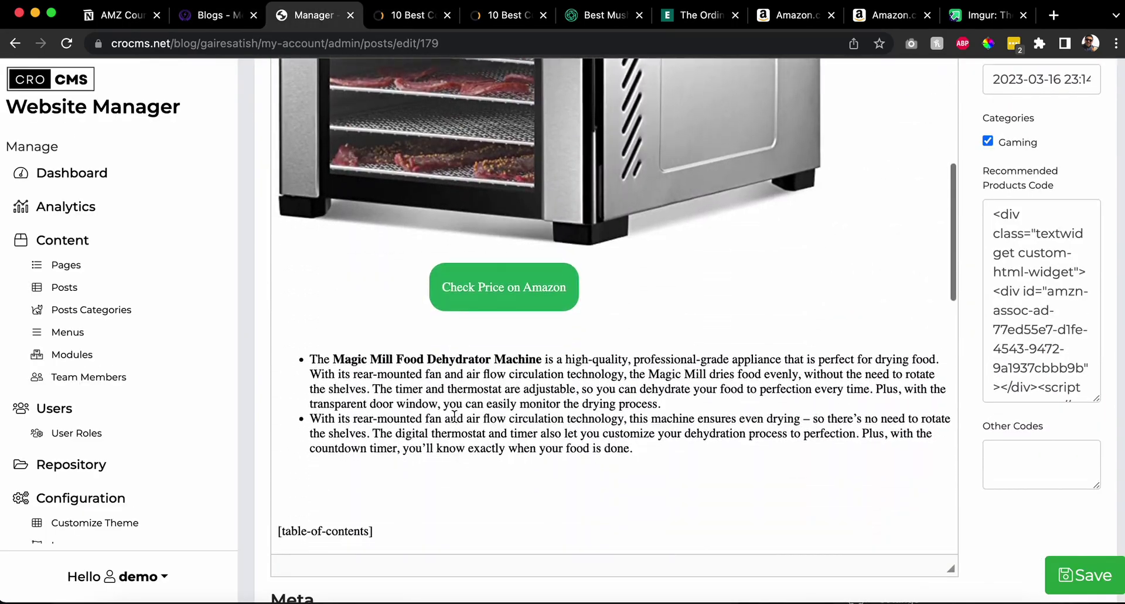
pyautogui.scroll(-5, 454, 419)
pyautogui.moveTo(422, 433); pyautogui.dragTo(333, 433)
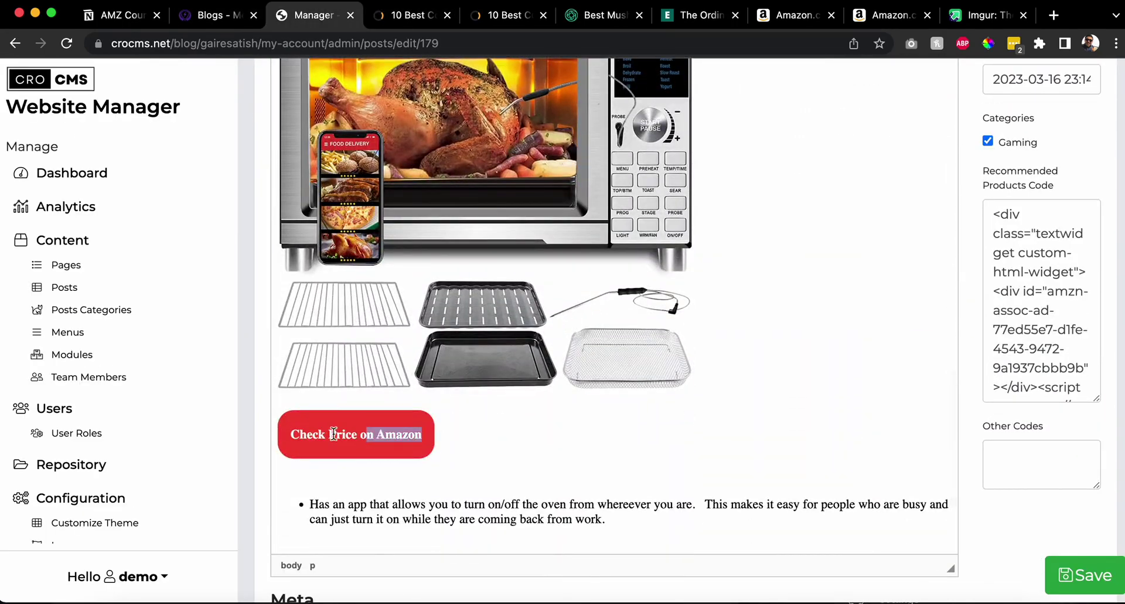
pyautogui.moveTo(253, 393); pyautogui.dragTo(254, 403)
pyautogui.doubleClick(393, 442)
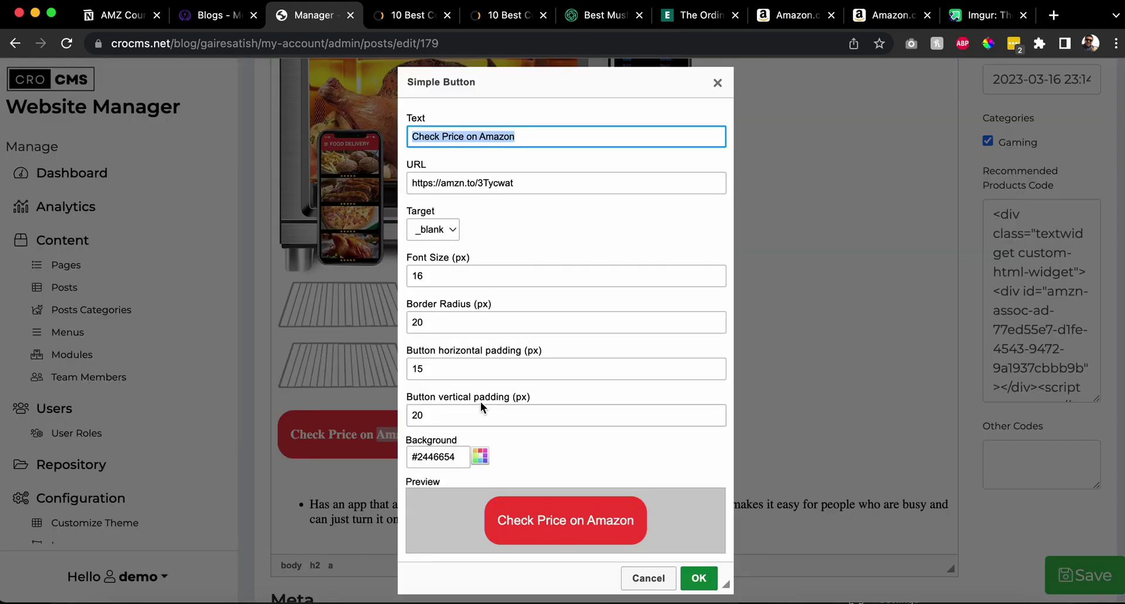
pyautogui.click(448, 229)
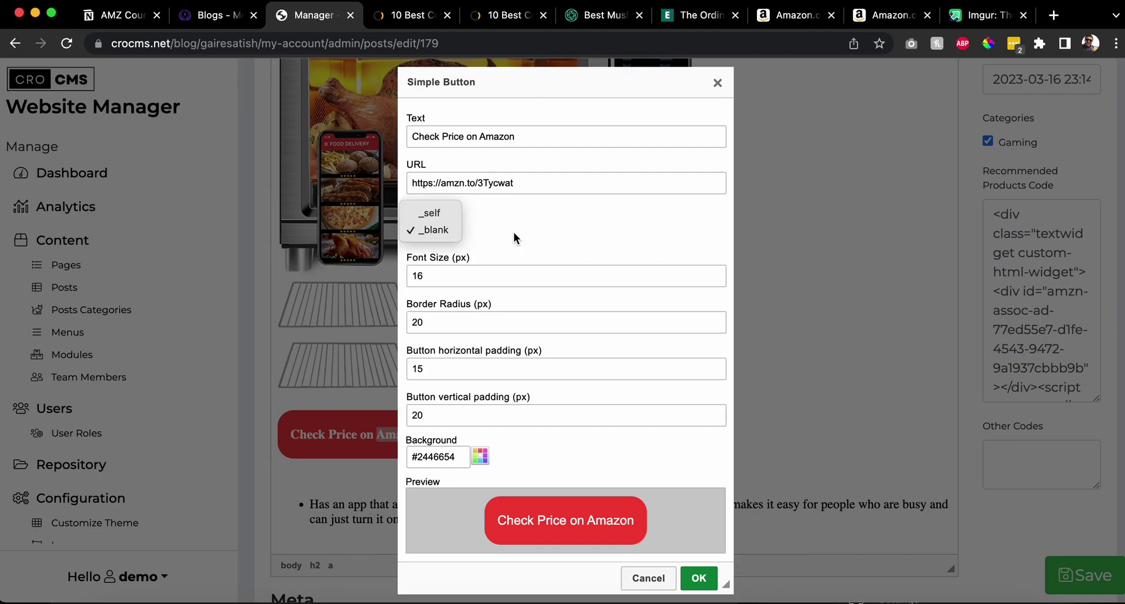
pyautogui.click(532, 238)
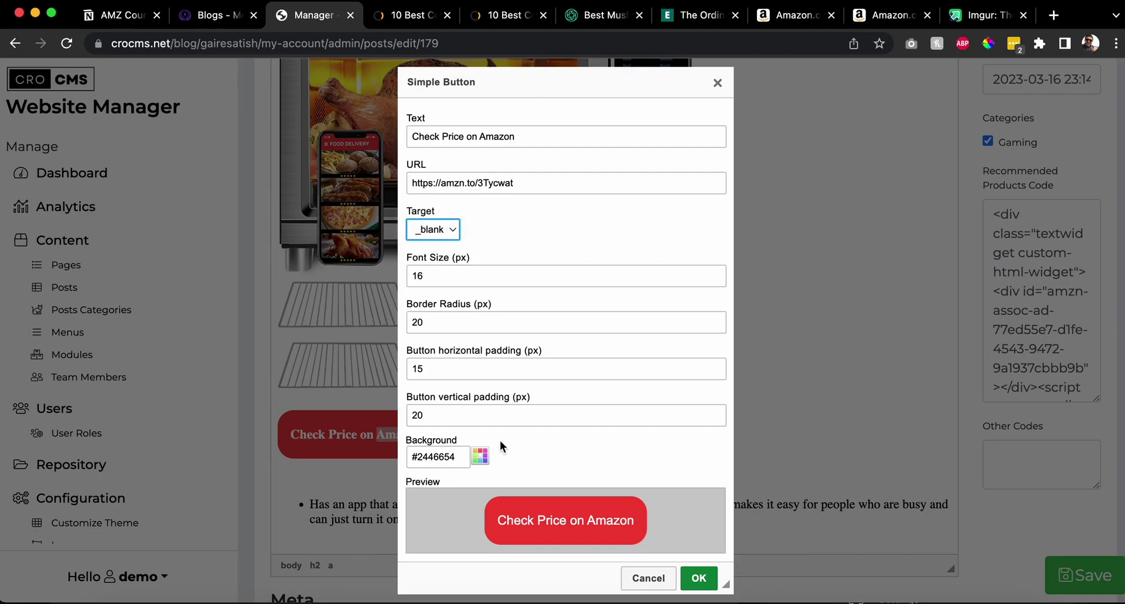
pyautogui.click(640, 576)
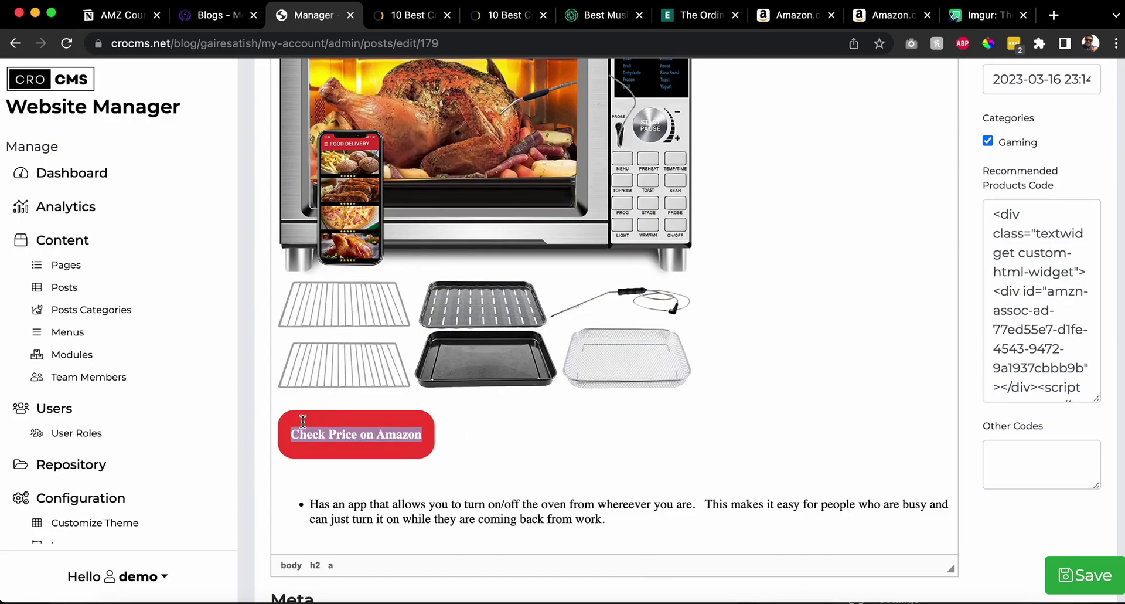
# - Center the red "Check Price on Amazon" button below the oven image and save the post
pyautogui.scroll(5, 191, 309)
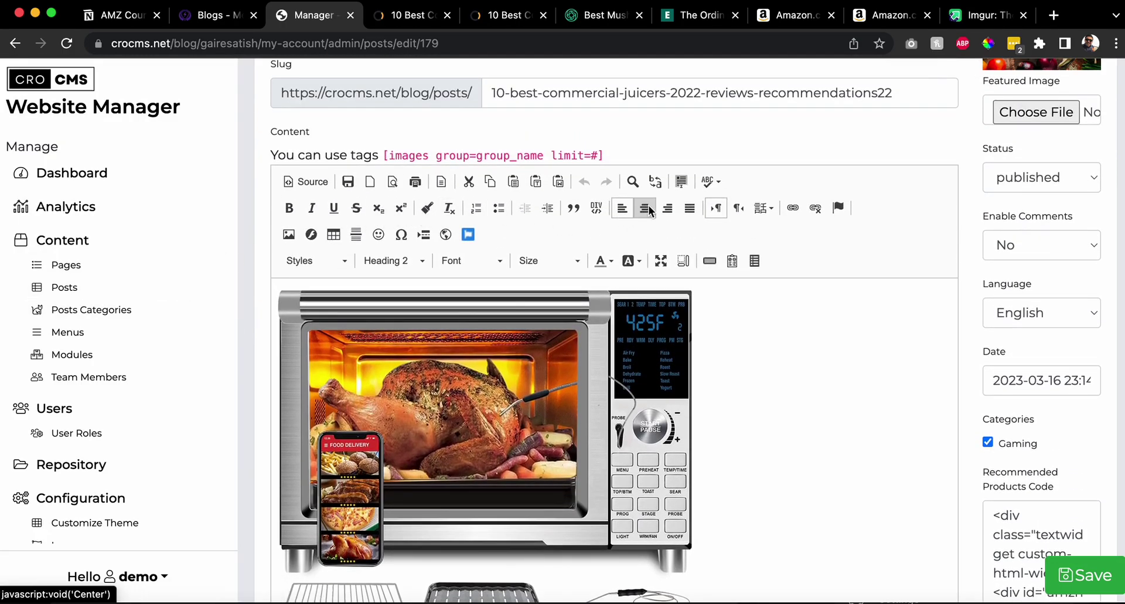
pyautogui.scroll(-5, 636, 343)
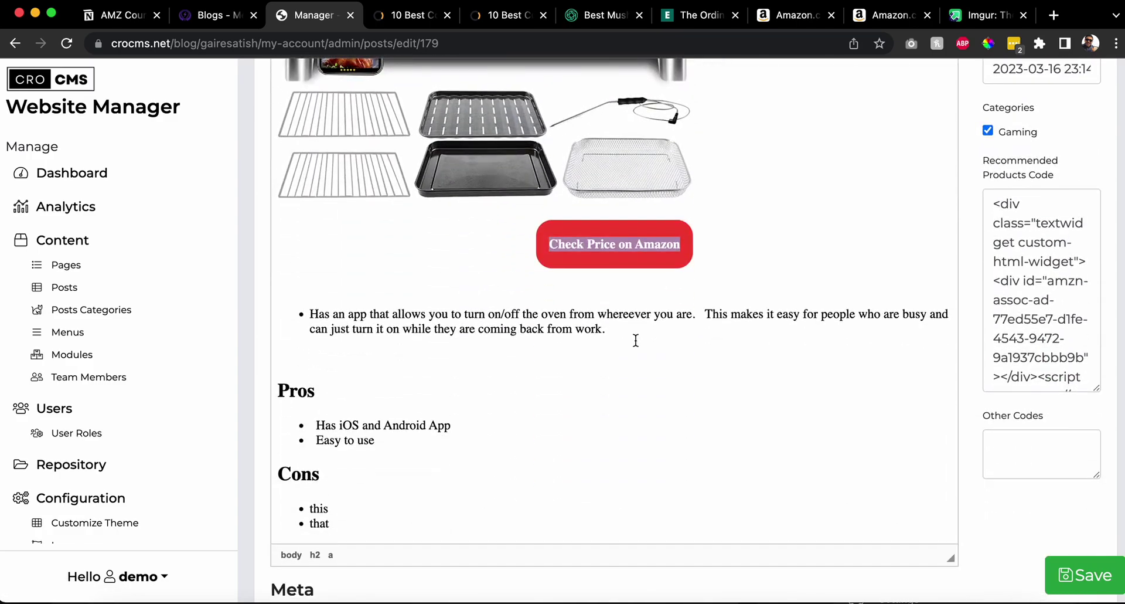
pyautogui.click(714, 253)
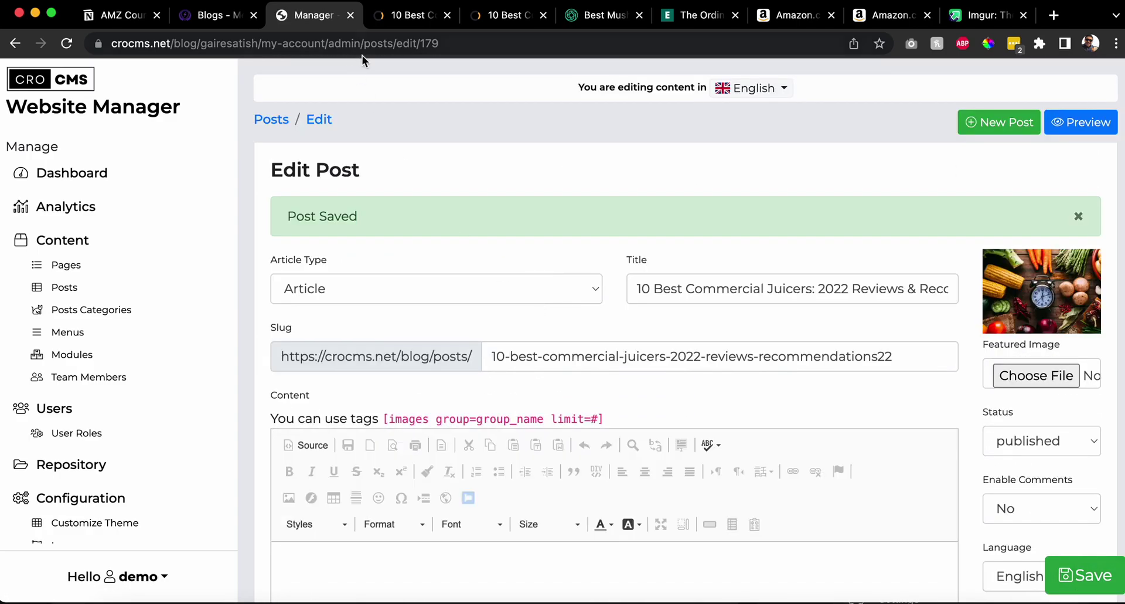
# - Reload the post preview and check the oven button's alignment and the product sections above it
pyautogui.click(405, 15)
pyautogui.click(67, 43)
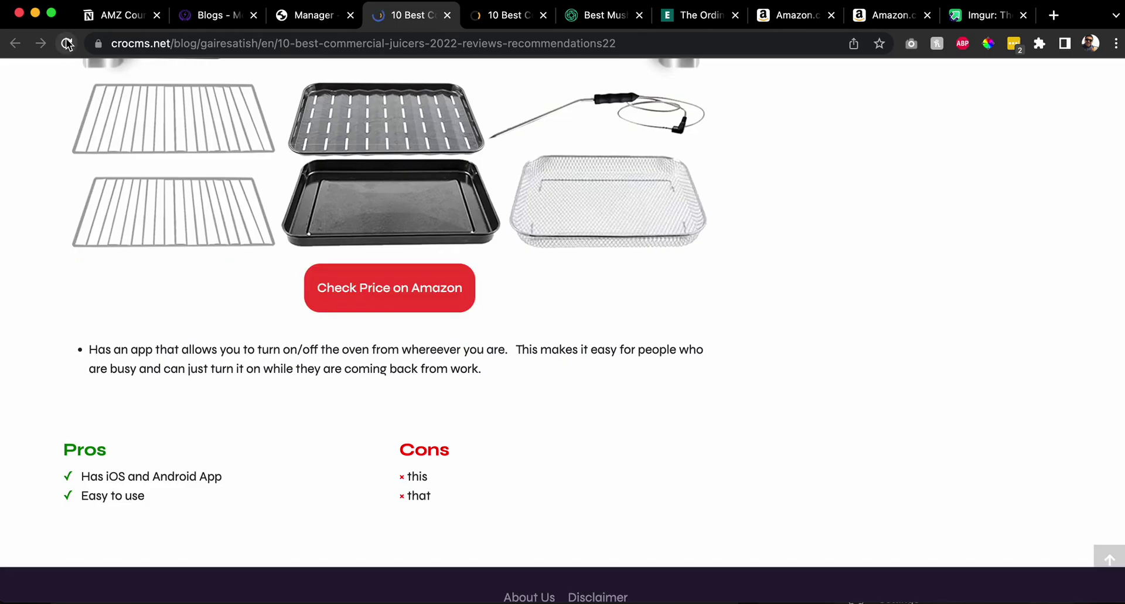
pyautogui.scroll(15, 199, 173)
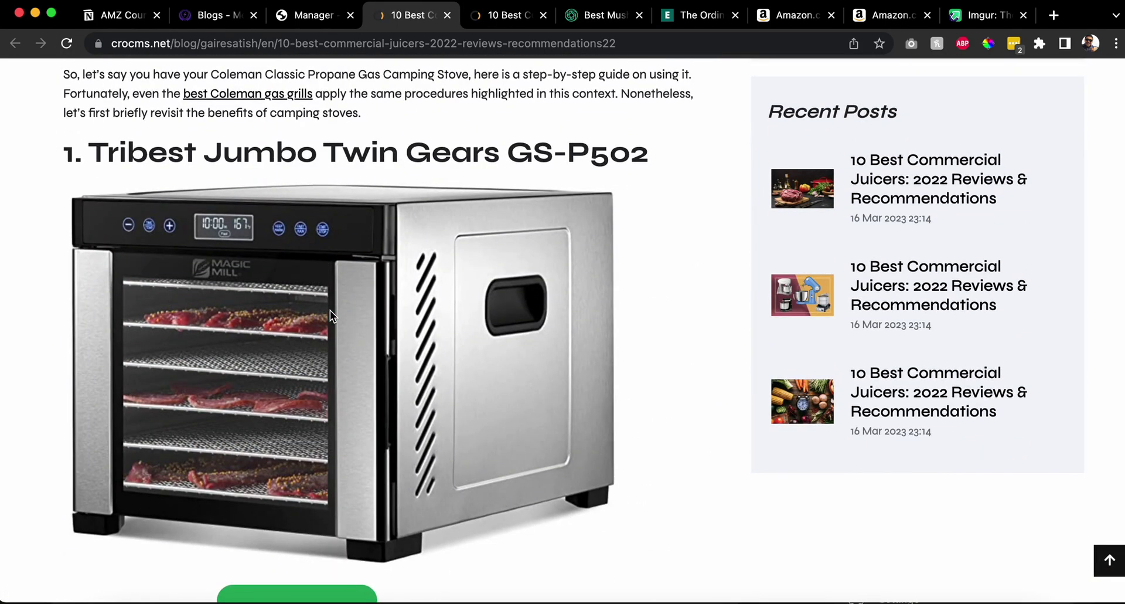
# - Review the post content in the editor down to the oven section and switch back to the preview
pyautogui.click(307, 22)
pyautogui.scroll(-15, 557, 274)
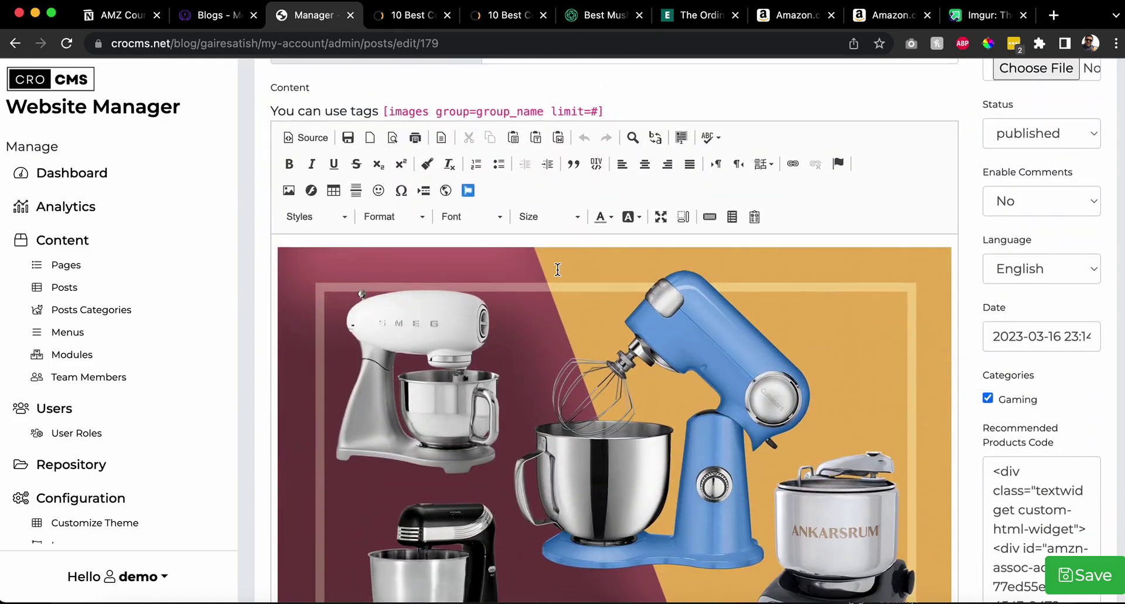
pyautogui.scroll(-10, 558, 269)
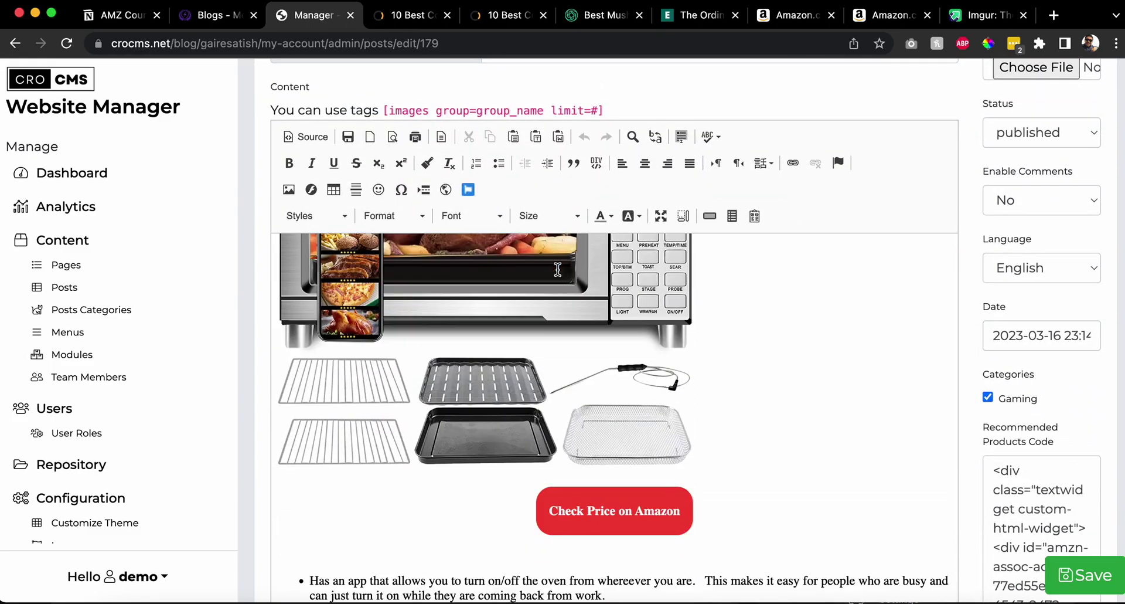
pyautogui.click(397, 17)
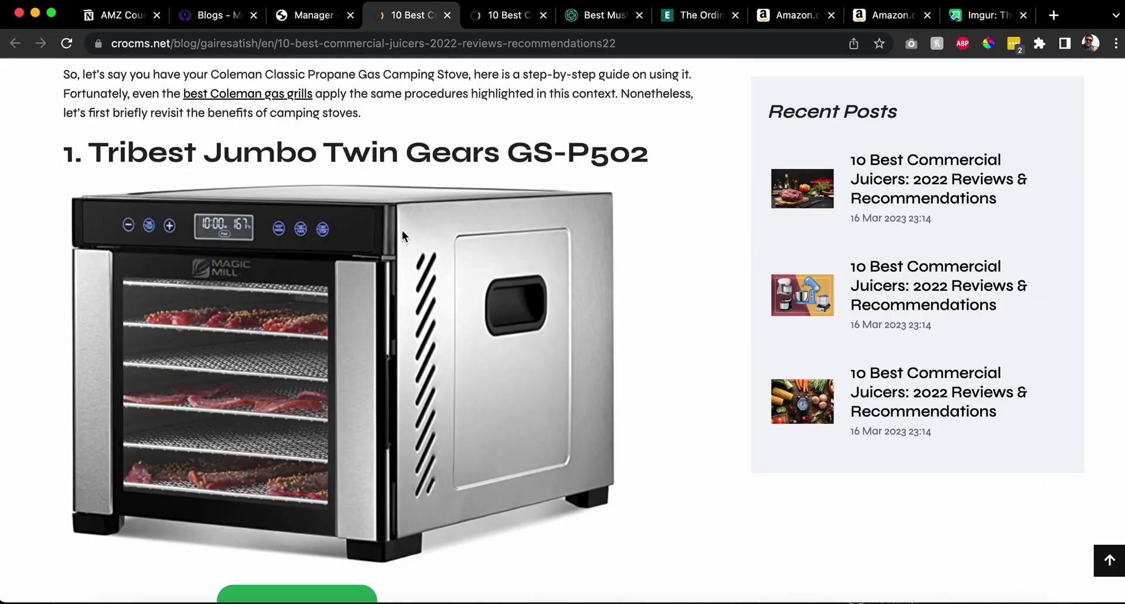
# - Reload the published juicer post and review its product images, Amazon price buttons, and pros and cons sections
pyautogui.press('super+r')
pyautogui.scroll(-1, 402, 231)
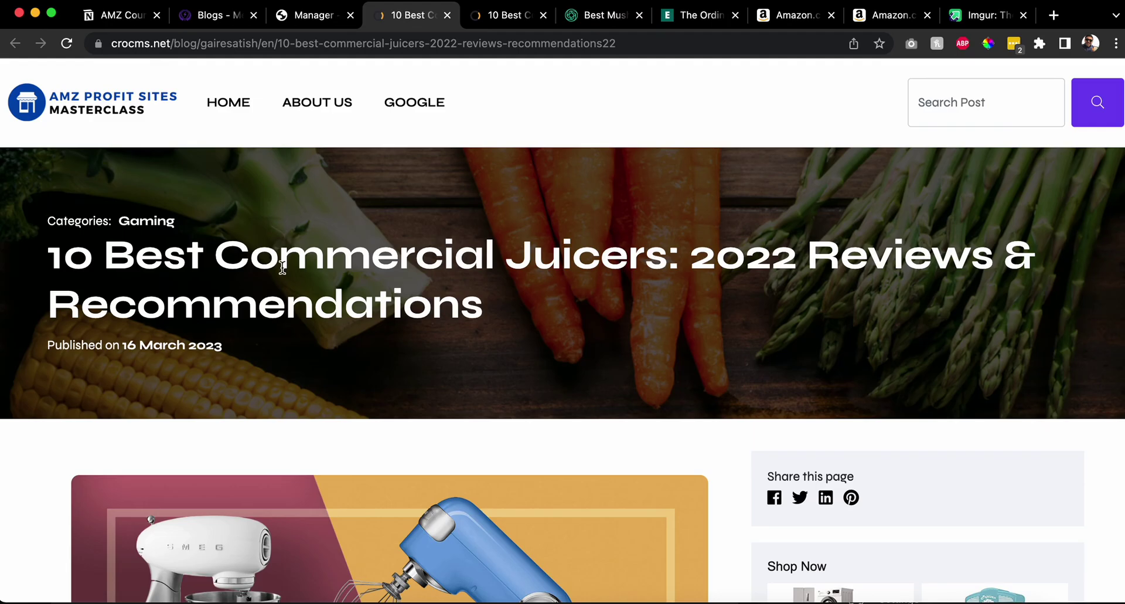
pyautogui.scroll(-20, 282, 267)
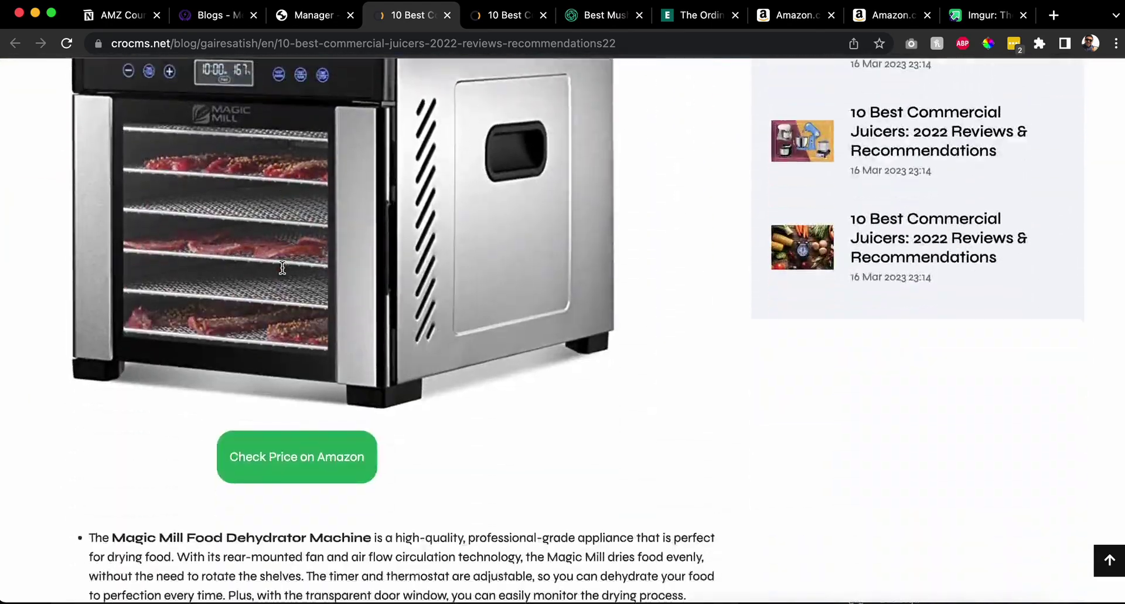
pyautogui.scroll(-15, 283, 270)
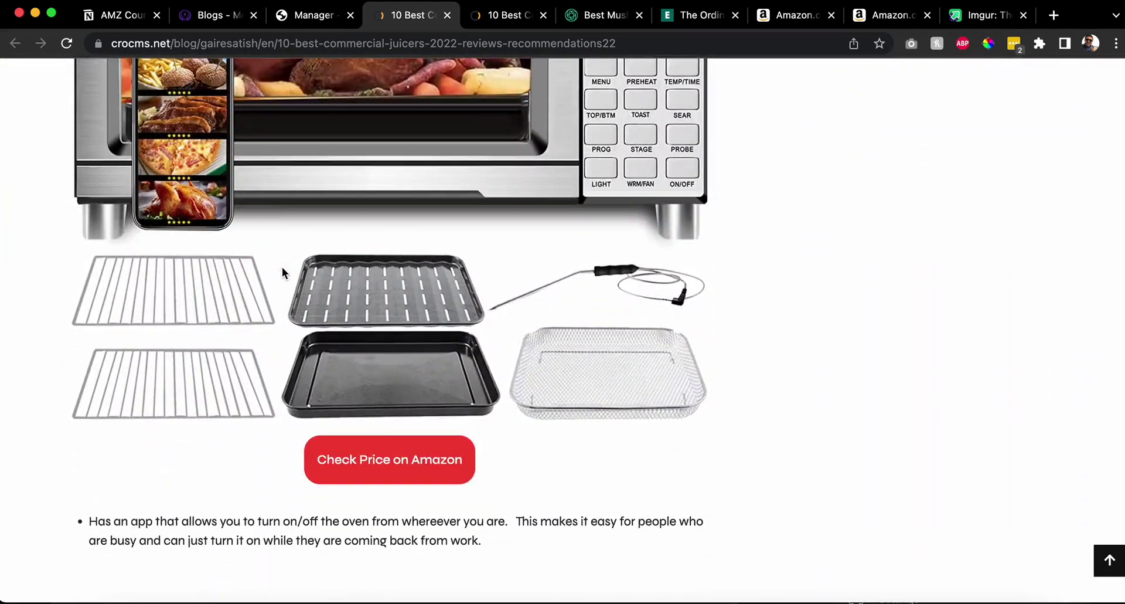
pyautogui.scroll(15, 278, 268)
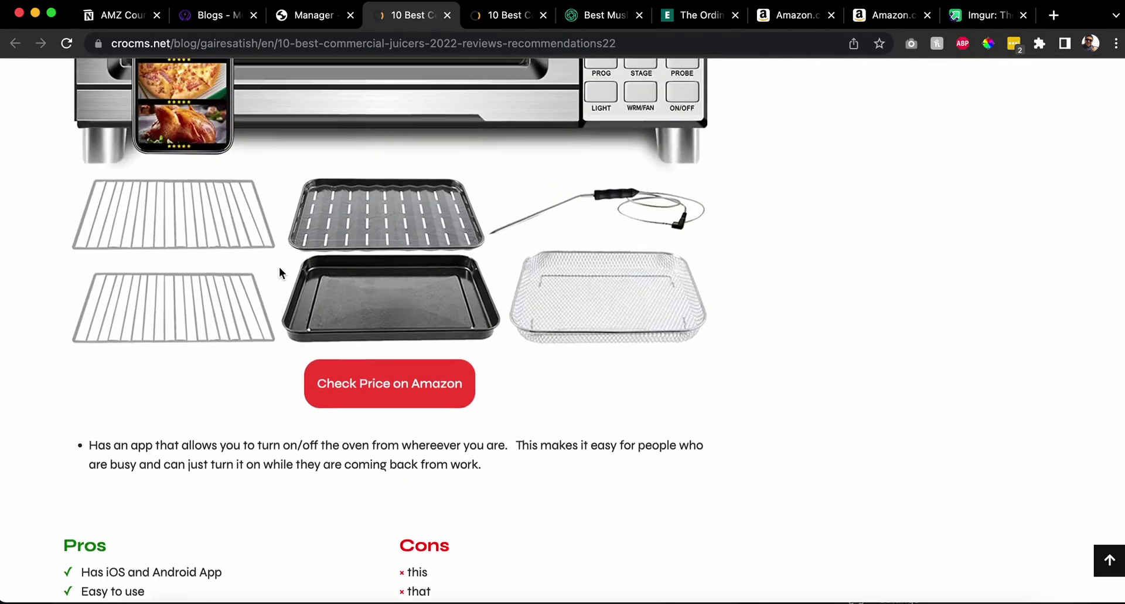
pyautogui.scroll(10, 279, 273)
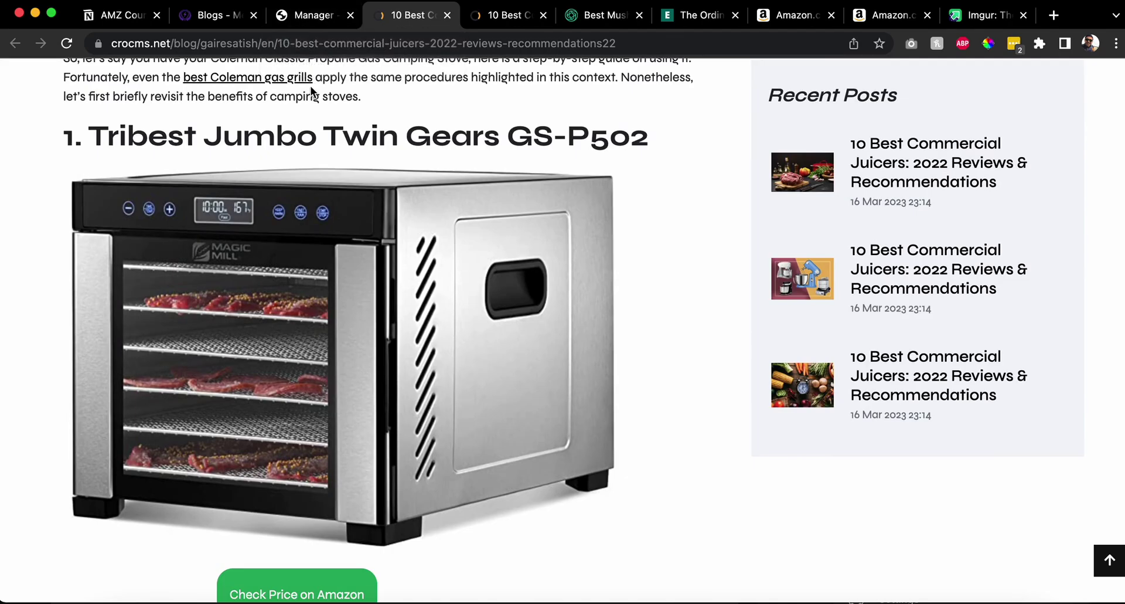
pyautogui.scroll(10, 312, 92)
# - In the post editor, add the line "Freqently Asked Questions" below the last Cons list
pyautogui.click(314, 15)
pyautogui.scroll(-2, 436, 310)
pyautogui.scroll(-10, 527, 326)
pyautogui.scroll(6, 527, 326)
pyautogui.press('Return')
pyautogui.press('Return')
pyautogui.press('Return')
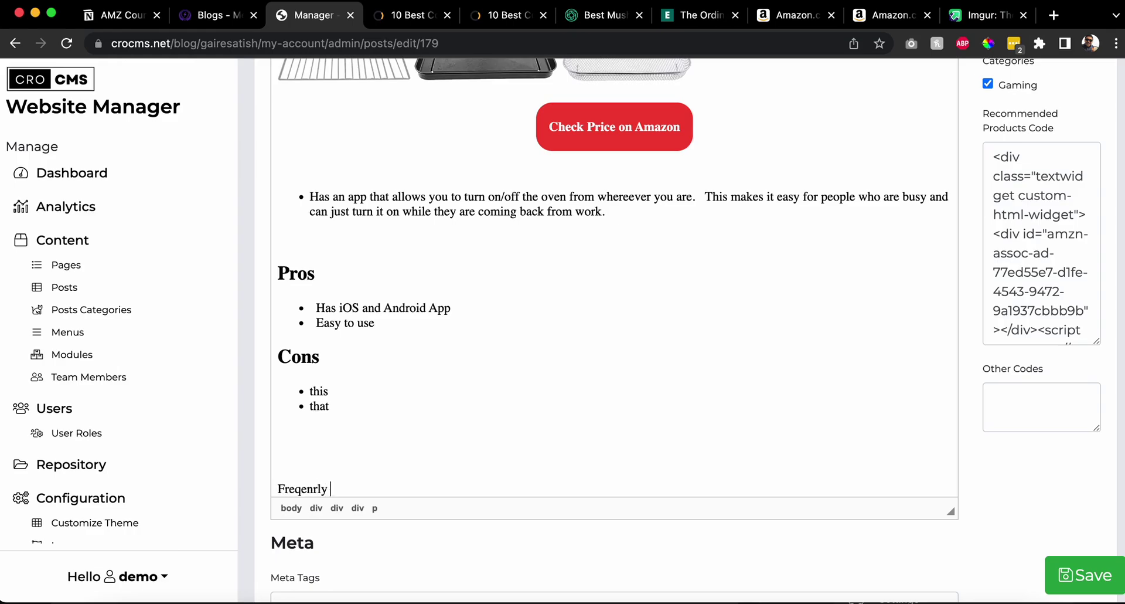
pyautogui.write('Freqent')
# - Save the post and format the "Freqently Asked Questions" paragraph as Heading 1
pyautogui.click(375, 508)
pyautogui.hotkey('ctrl', 's')
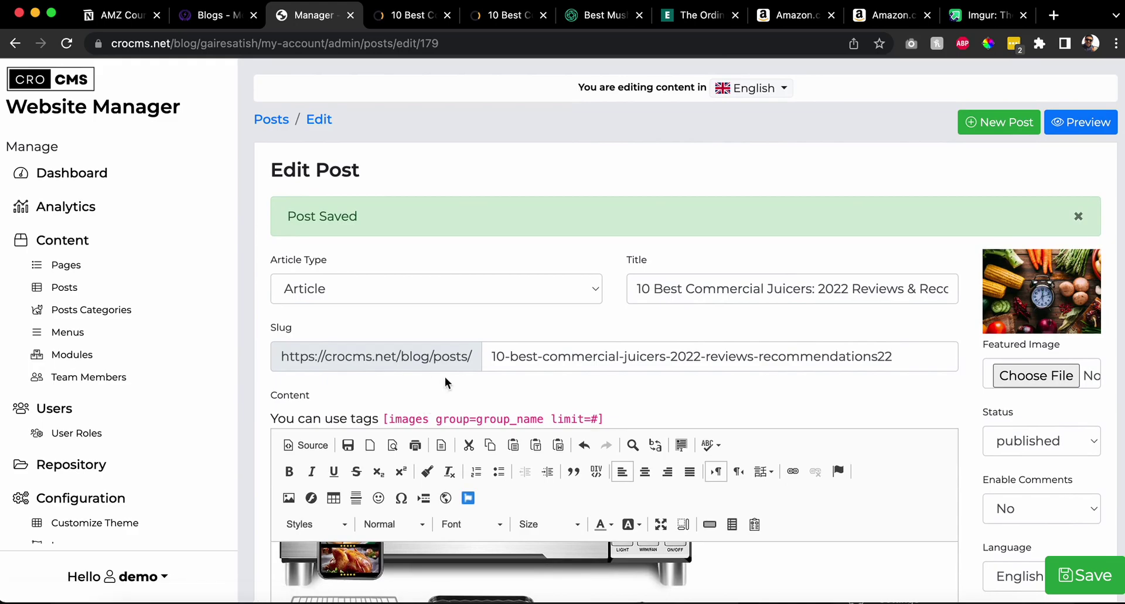
pyautogui.scroll(-3, 411, 390)
pyautogui.scroll(1, 375, 410)
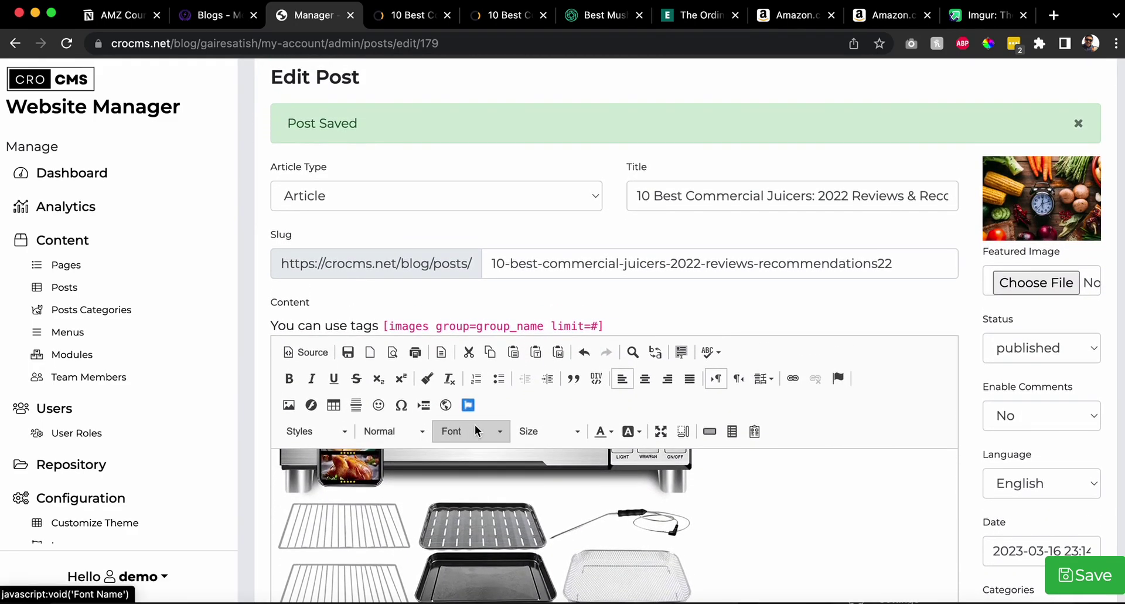
pyautogui.click(469, 431)
pyautogui.click(555, 437)
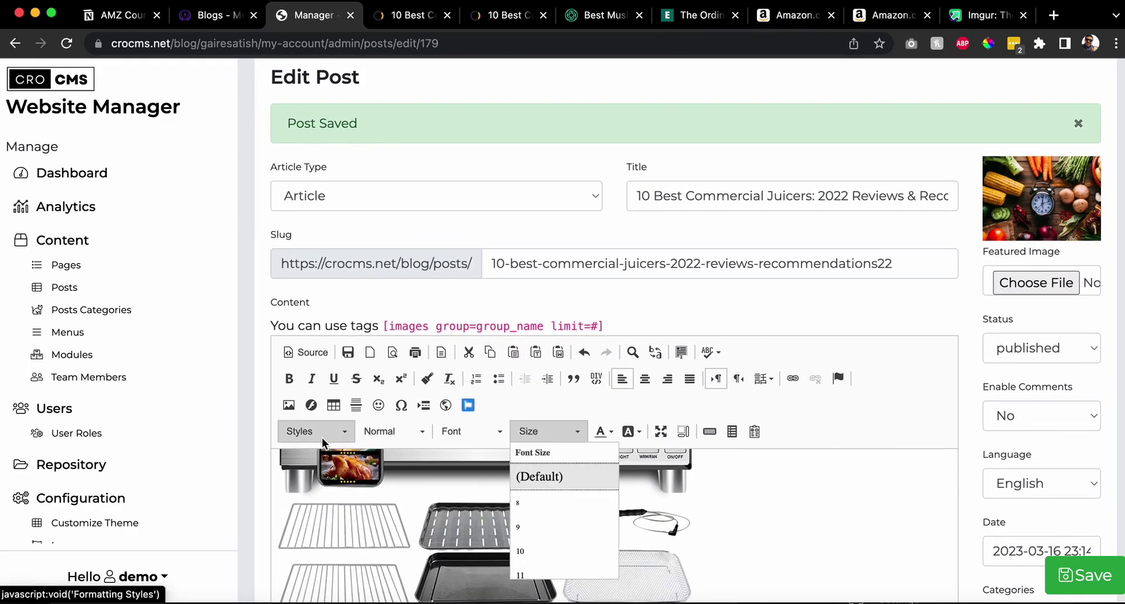
pyautogui.click(401, 434)
pyautogui.click(409, 507)
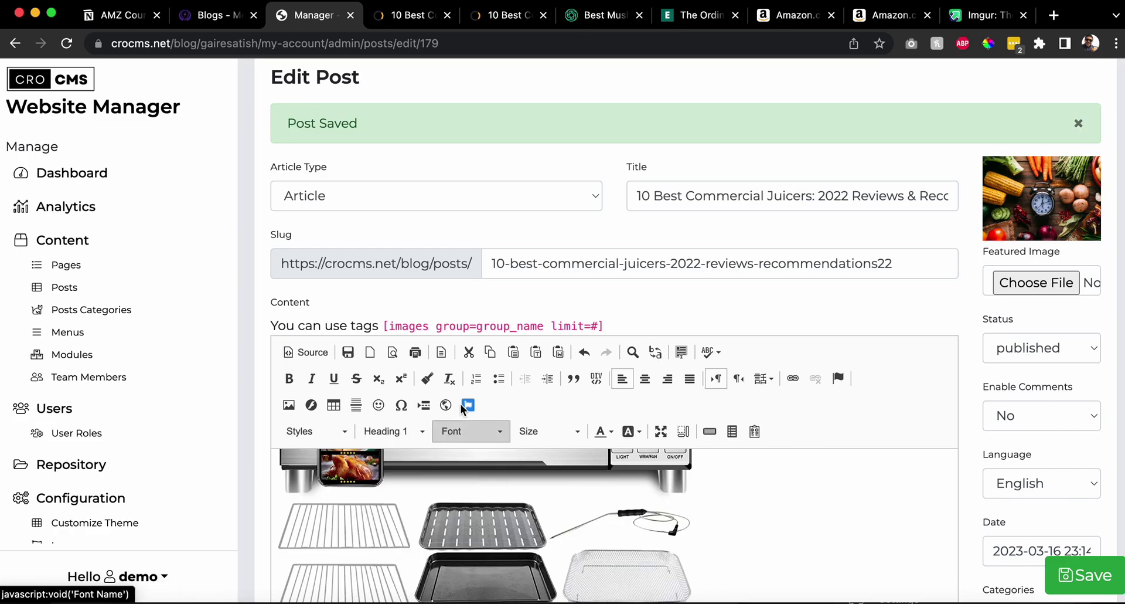
# - Start a new empty line directly below the "Freqently Asked Questions" heading
pyautogui.scroll(-10, 460, 403)
pyautogui.scroll(2, 460, 403)
pyautogui.scroll(2, 507, 209)
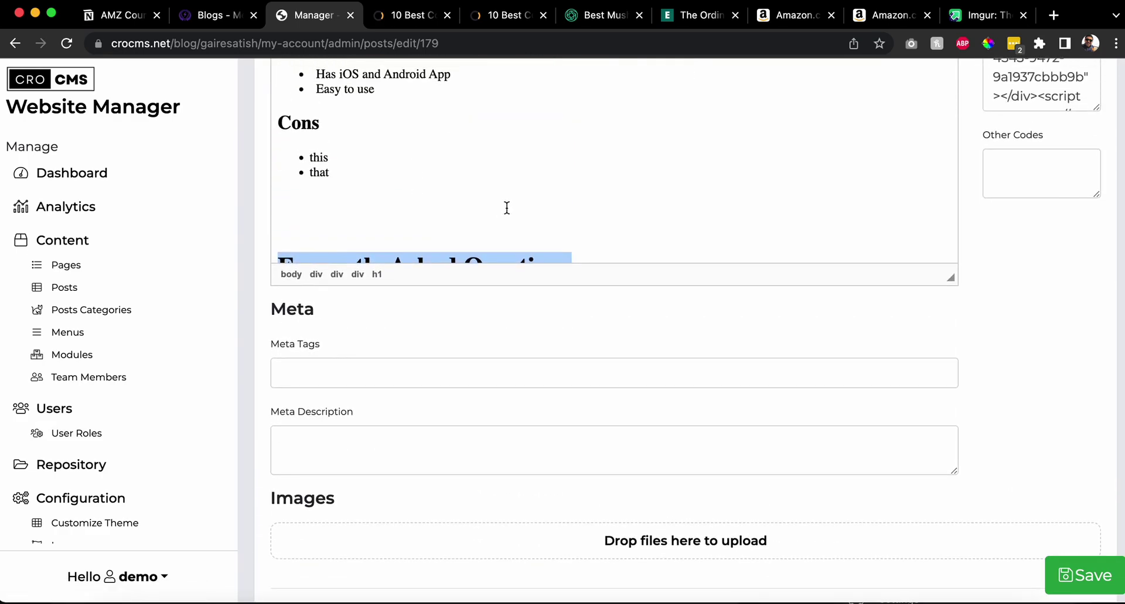
pyautogui.scroll(-1, 507, 208)
pyautogui.click(586, 224)
pyautogui.press('Return')
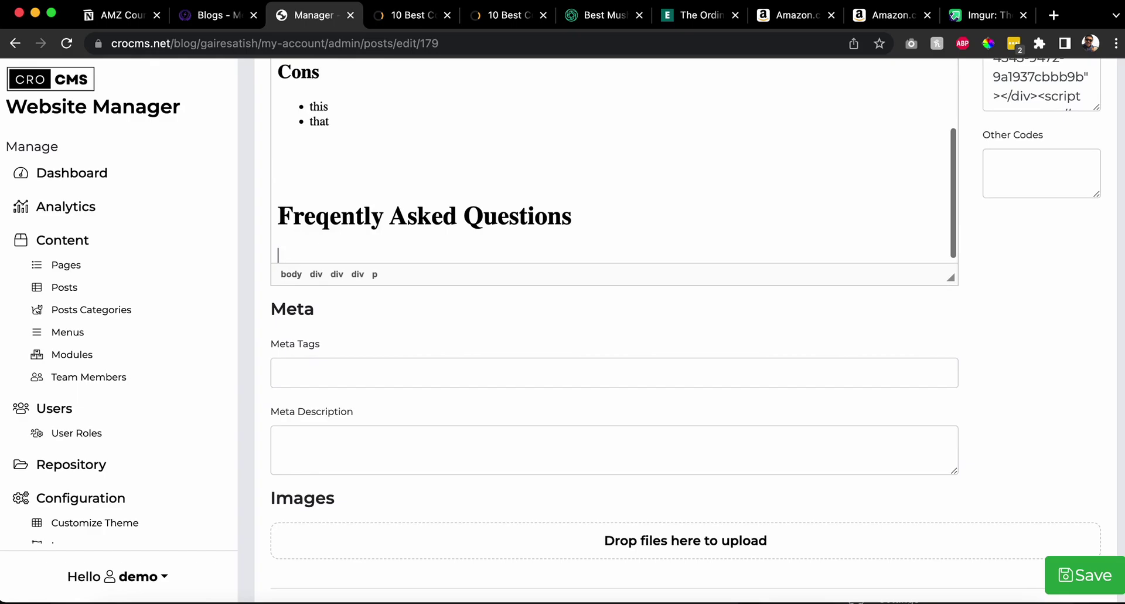
# - Turn the empty line below the "Freqently Asked Questions" heading into a bulleted list item and save the post
pyautogui.scroll(6, 446, 383)
pyautogui.scroll(20, 445, 383)
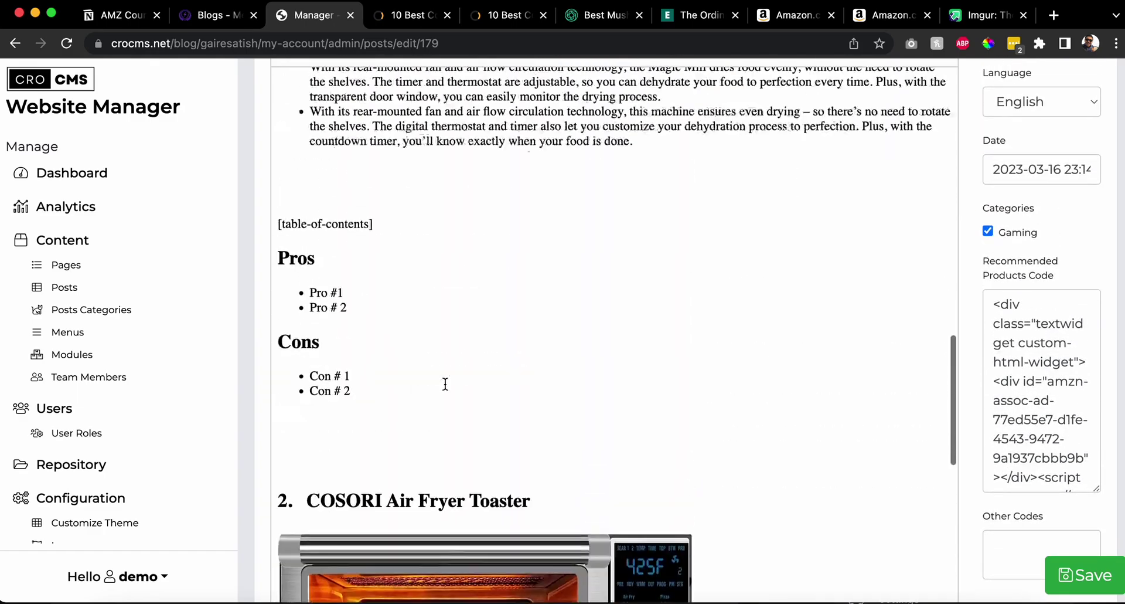
pyautogui.scroll(-1, 448, 386)
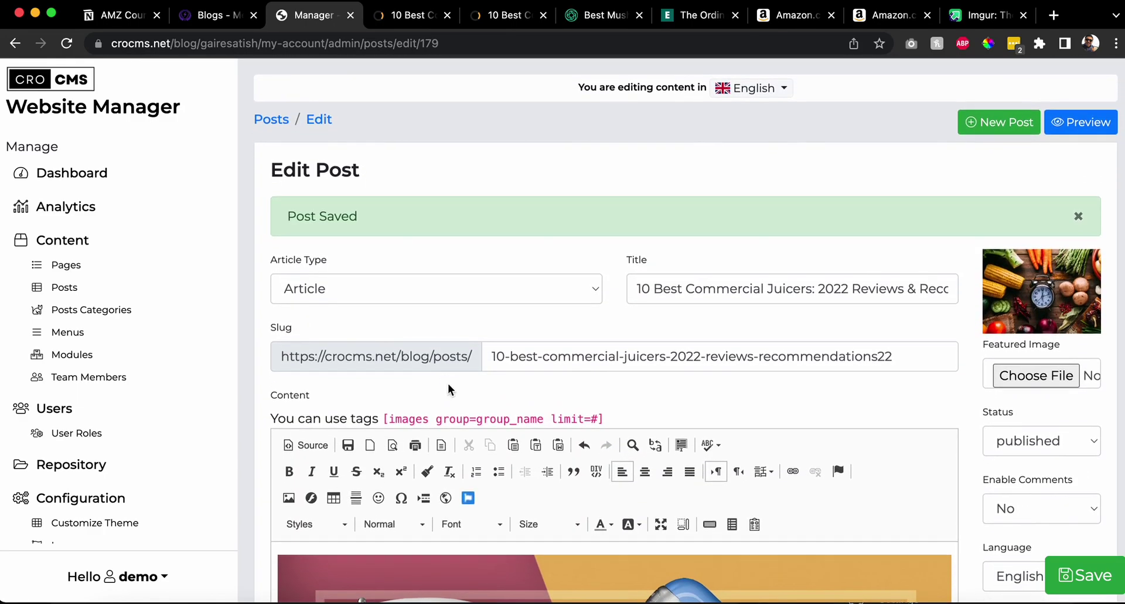
pyautogui.click(498, 469)
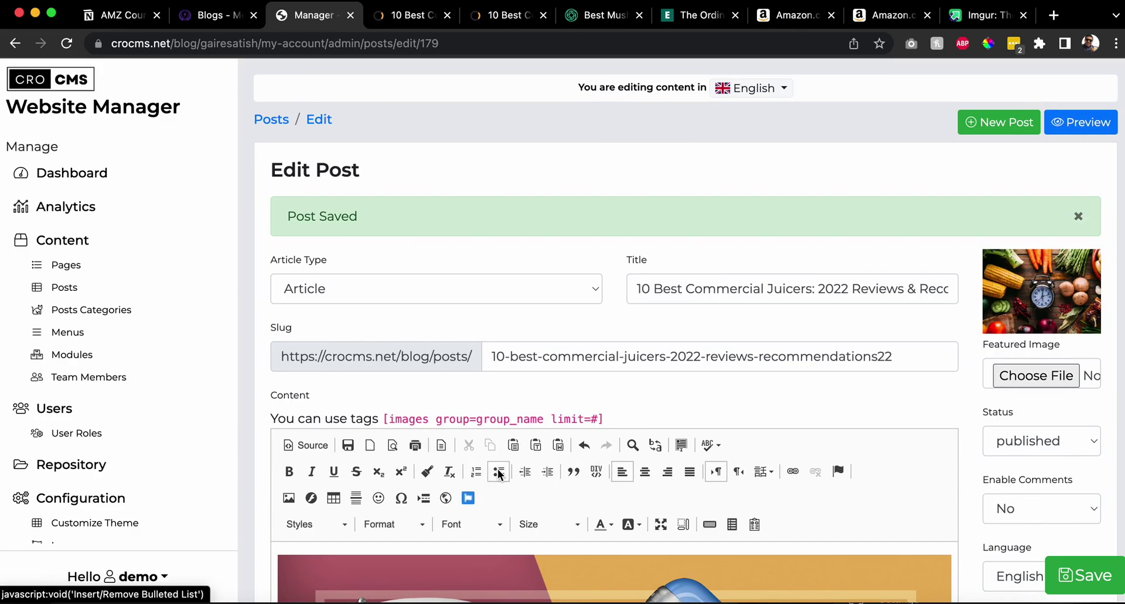
pyautogui.scroll(-5, 587, 347)
pyautogui.scroll(-10, 587, 346)
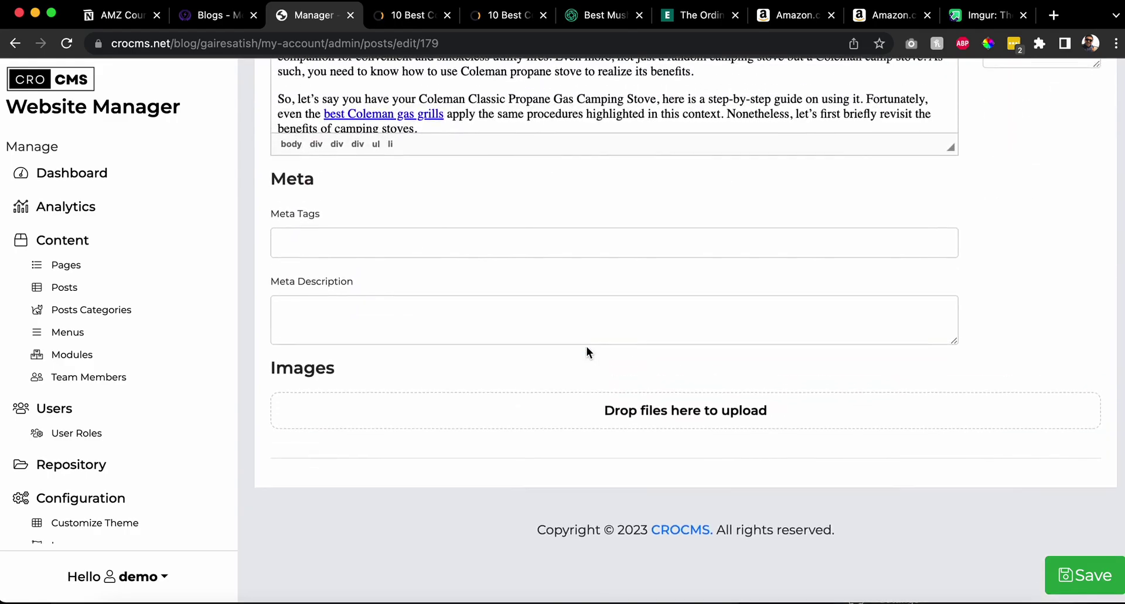
pyautogui.scroll(10, 586, 346)
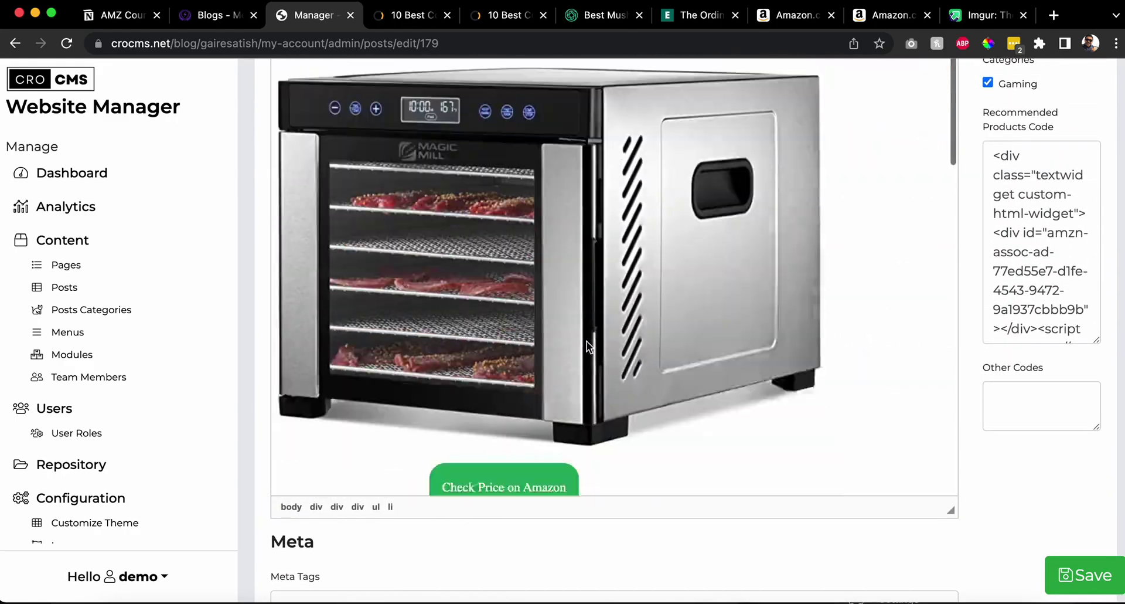
pyautogui.scroll(-15, 586, 346)
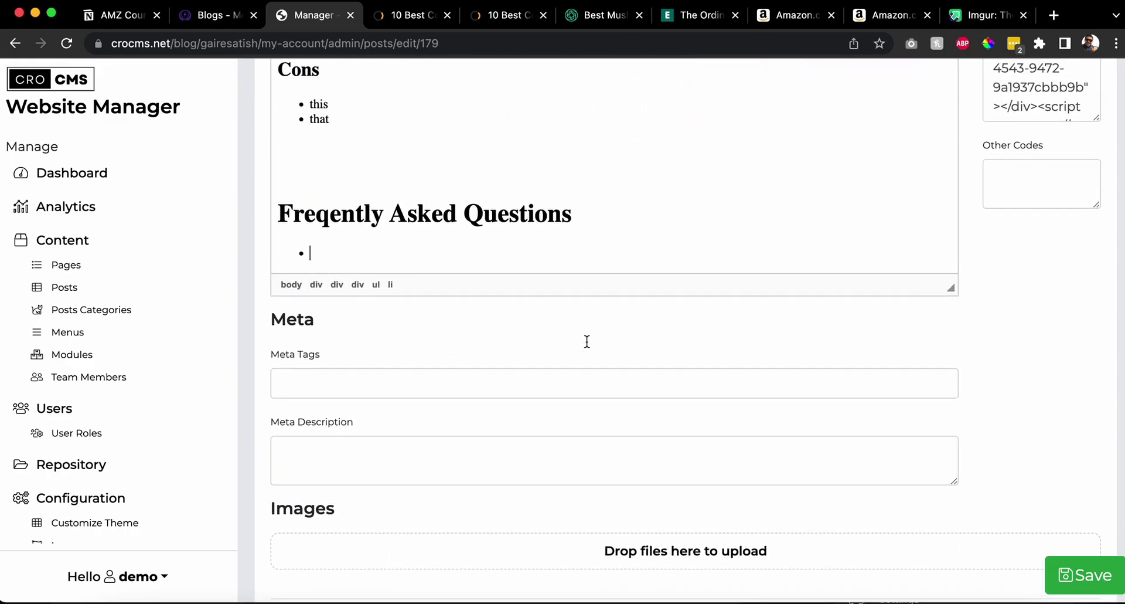
pyautogui.scroll(10, 586, 346)
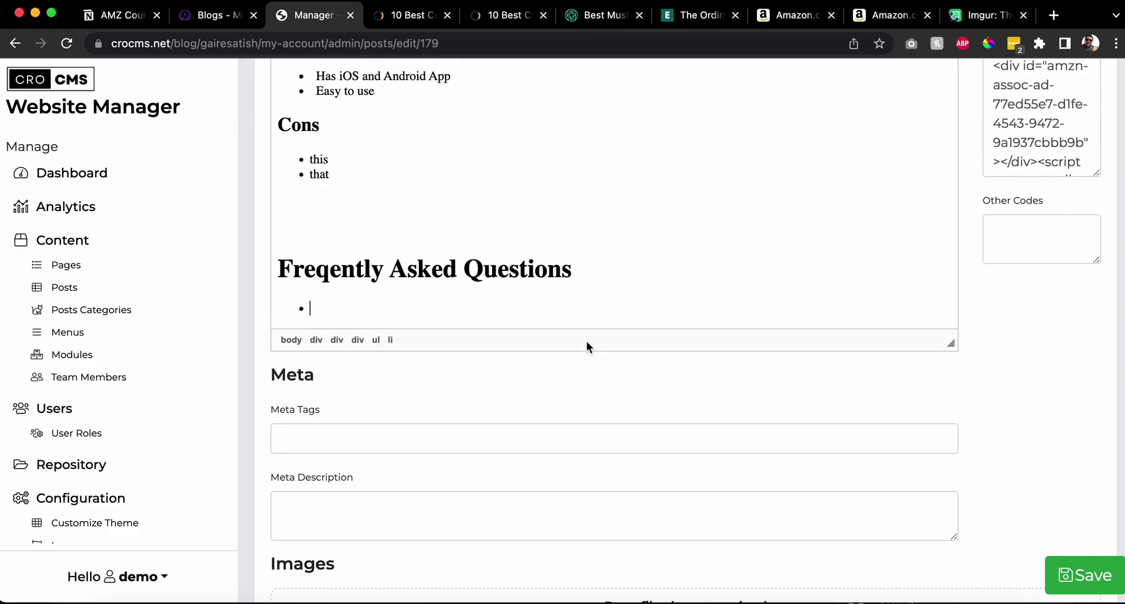
pyautogui.press('super+s')
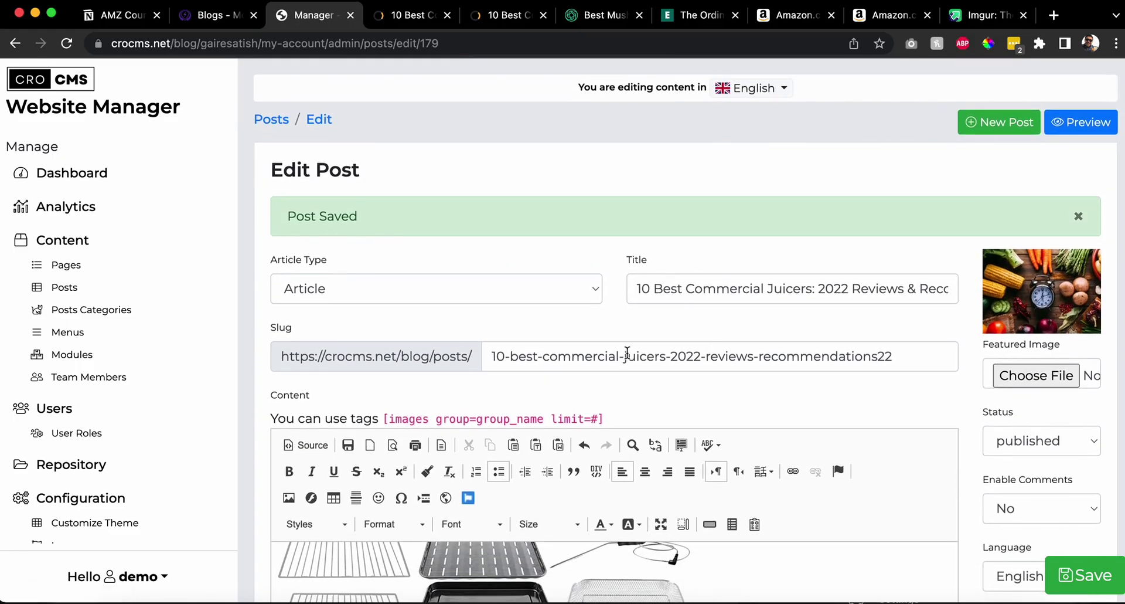
# - Copy "commercial-juicers" from the post's slug and open askthepublic.com in a new browser tab
pyautogui.moveTo(542, 357); pyautogui.dragTo(672, 359)
pyautogui.press('super+c')
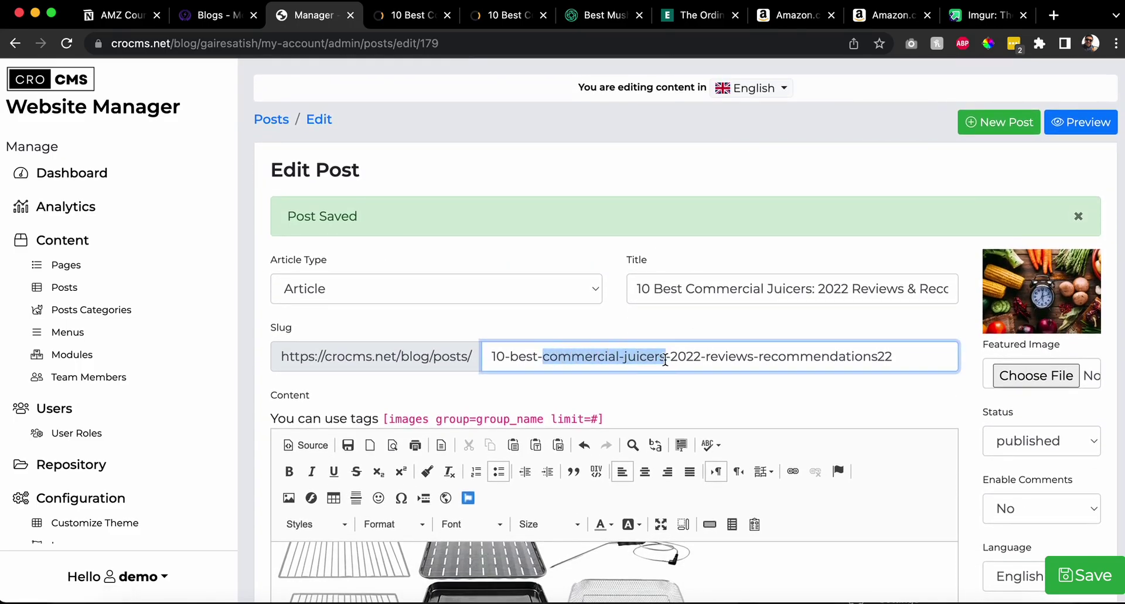
pyautogui.press('super+t')
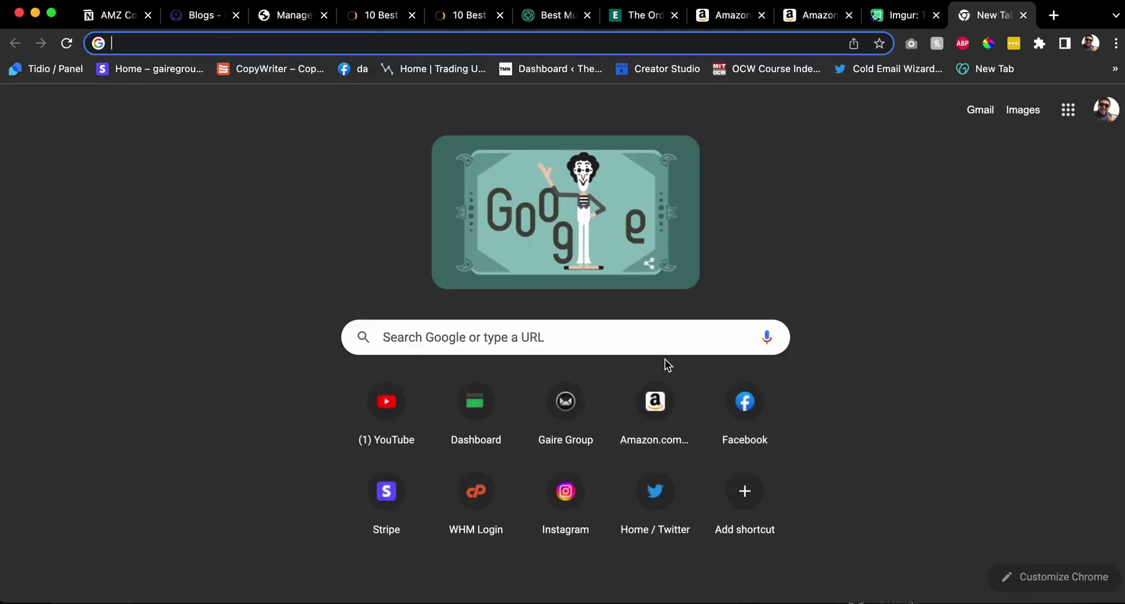
pyautogui.write('i')
pyautogui.press('BackSpace')
pyautogui.write('as')
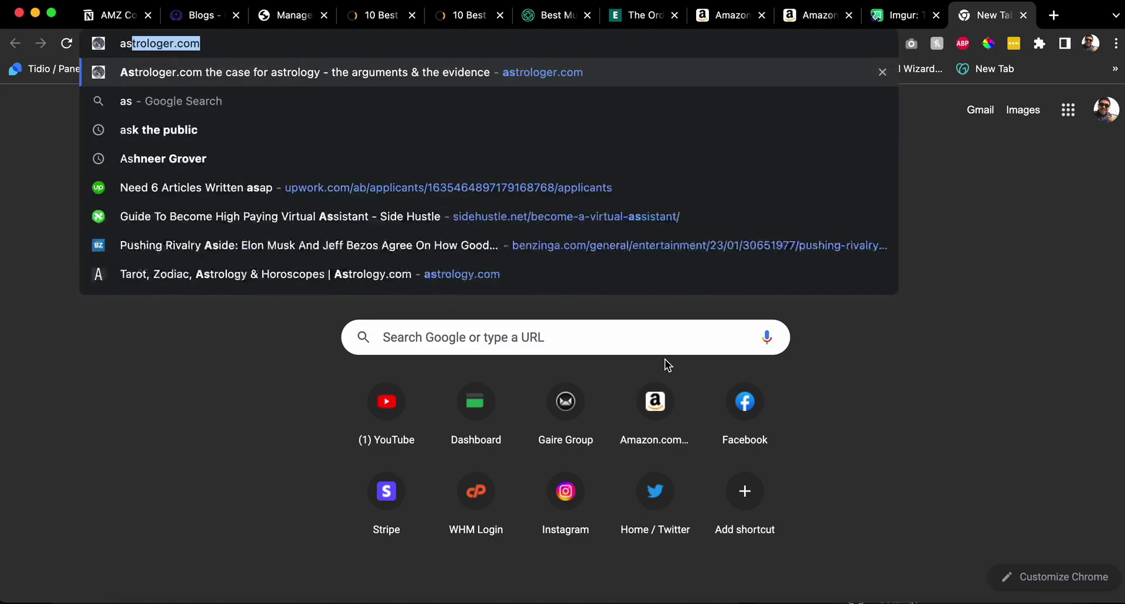
pyautogui.write('kthepublic.com')
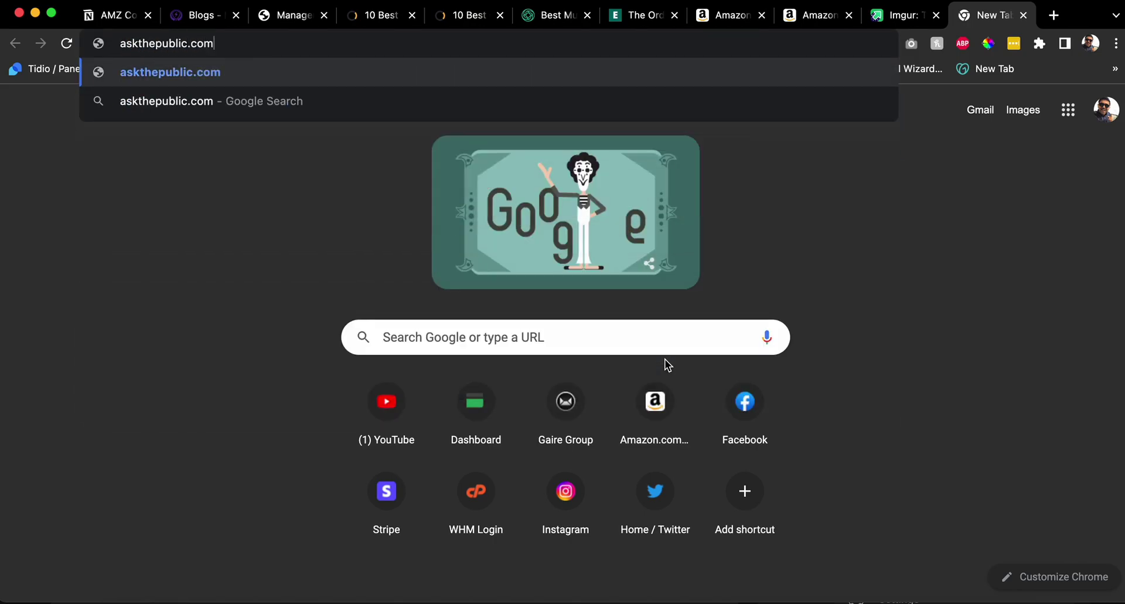
pyautogui.press('Return')
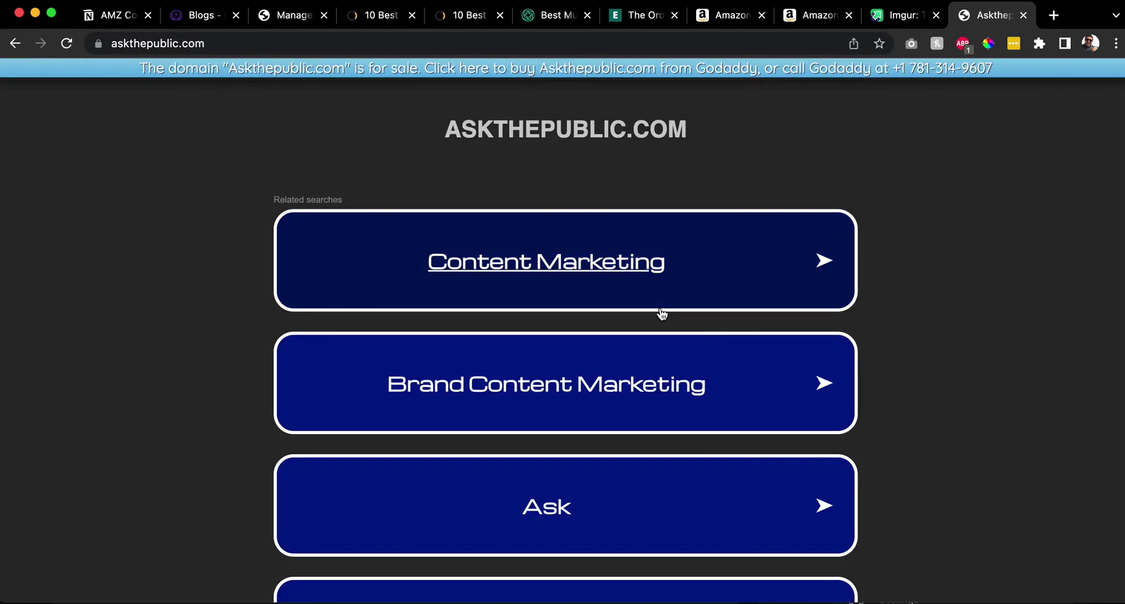
# - Search the web for "askthepublic", then open the AnswerThePublic site from the results and accept its cookies
pyautogui.click(312, 44)
pyautogui.write('askth')
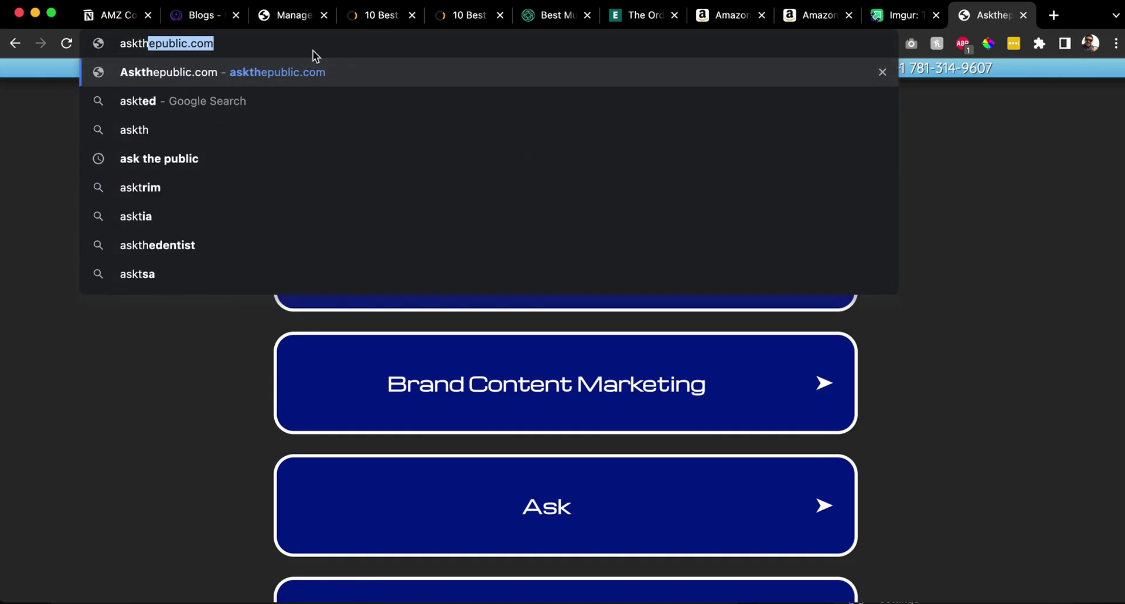
pyautogui.write('epublic')
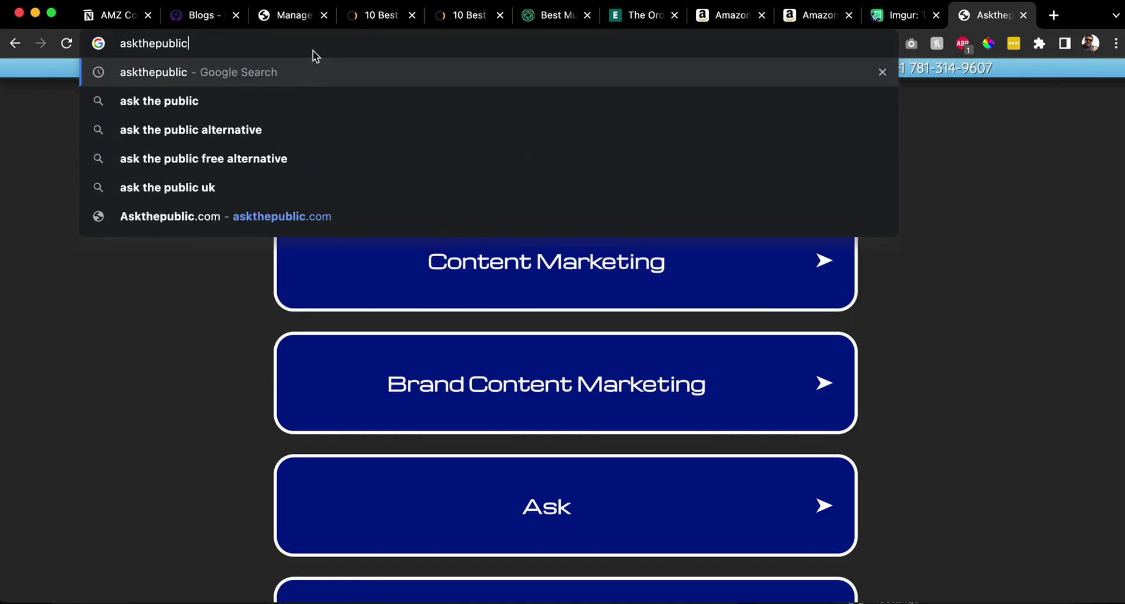
pyautogui.press('Return')
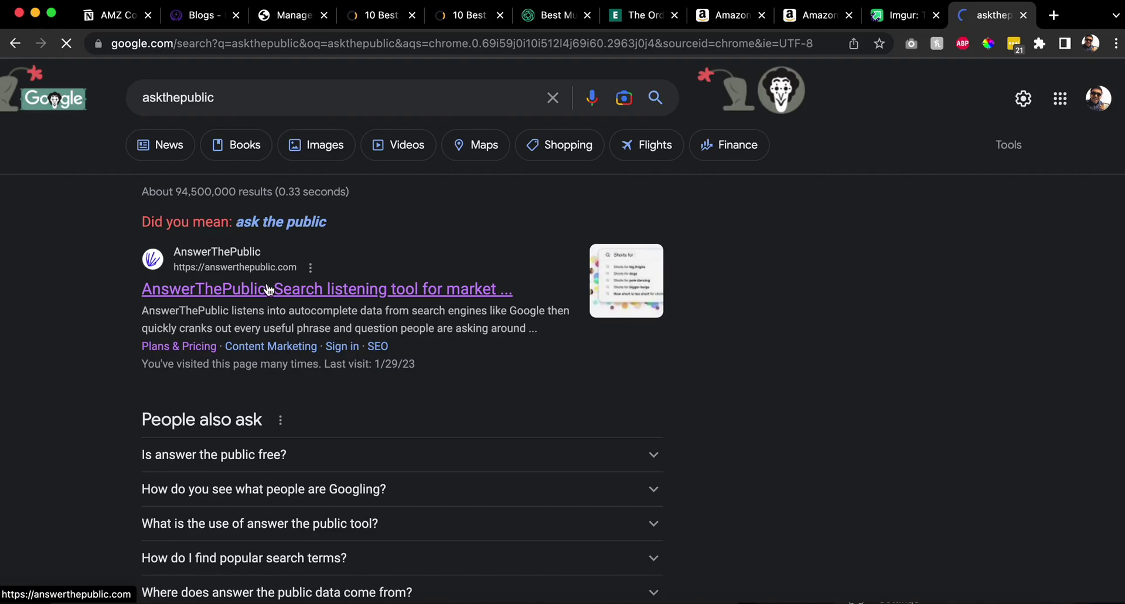
pyautogui.click(268, 288)
pyautogui.scroll(-3, 266, 283)
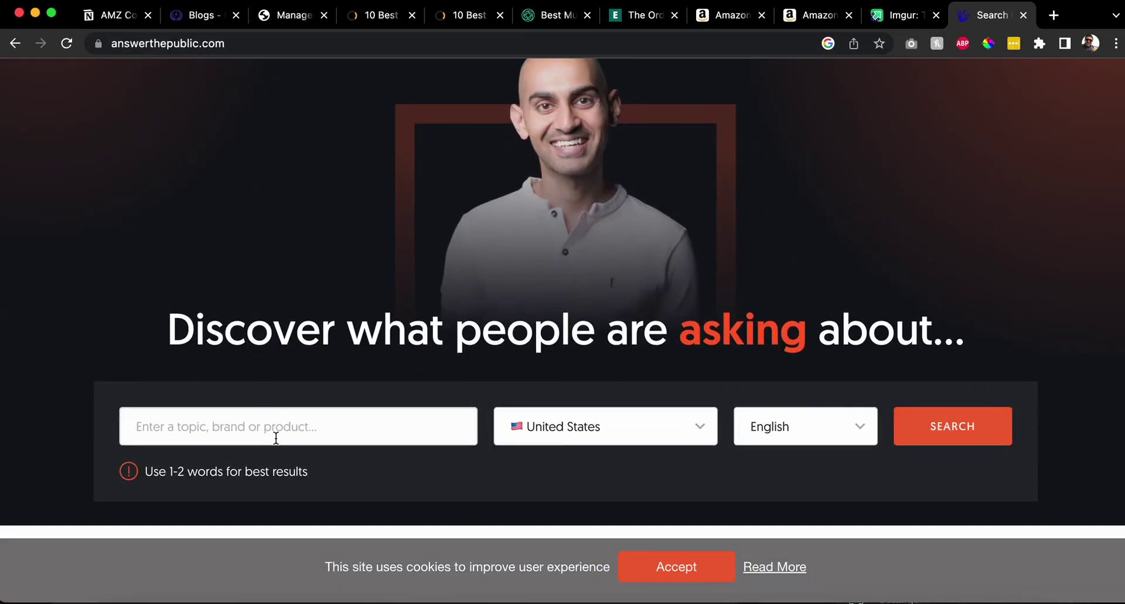
pyautogui.click(705, 580)
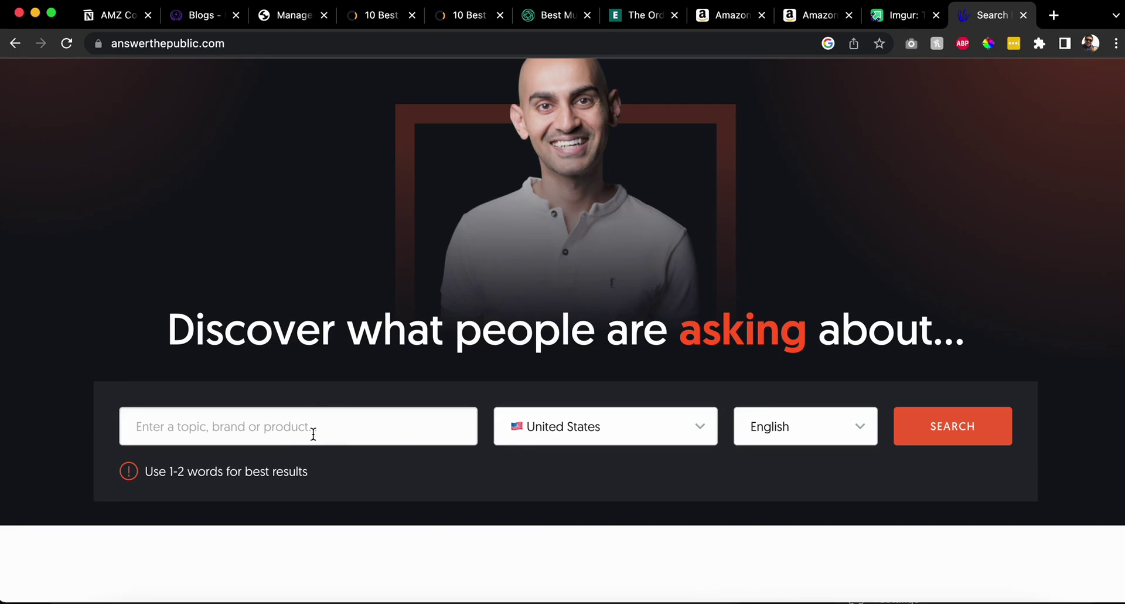
# - Search AnswerThePublic for "commercial juicers" using the copied phrase without its hyphen, and look through the report
pyautogui.click(313, 433)
pyautogui.press('super+v')
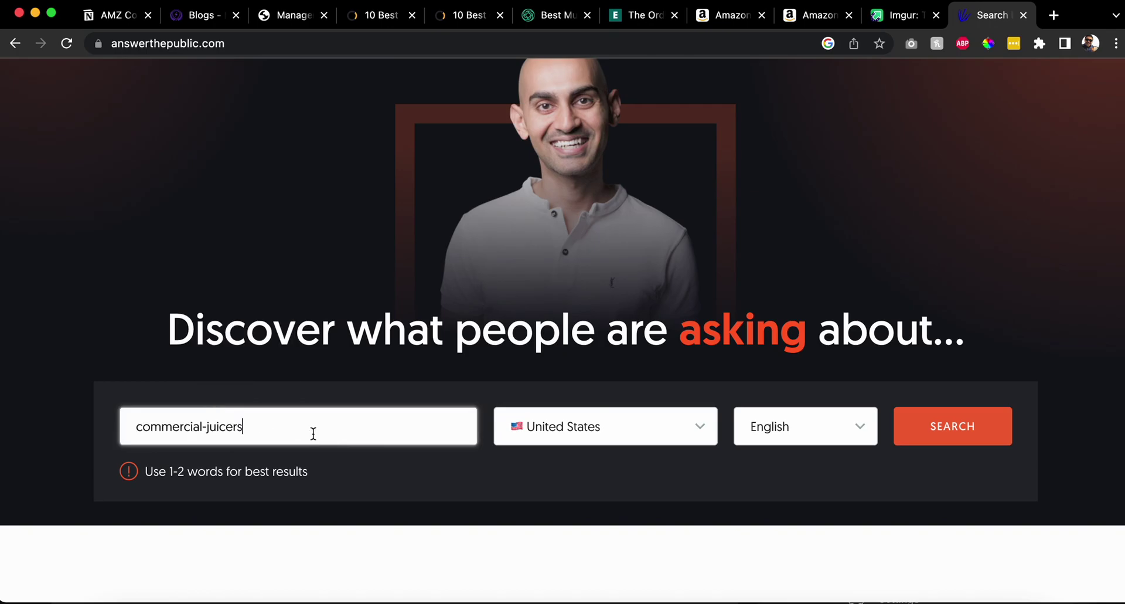
pyautogui.click(206, 426)
pyautogui.press('BackSpace')
pyautogui.click(949, 431)
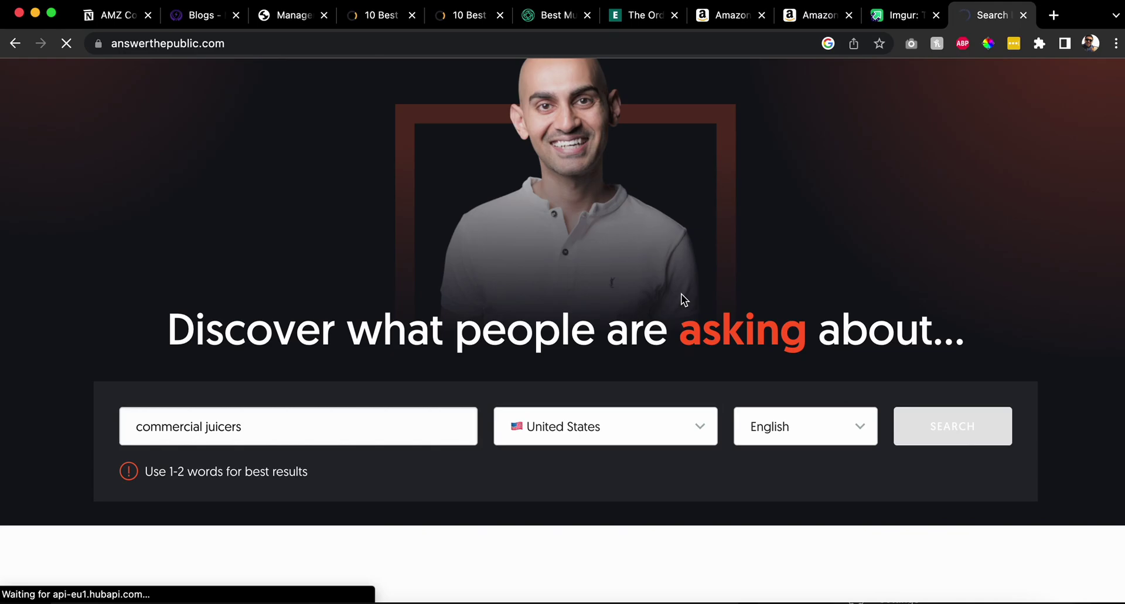
pyautogui.scroll(-7, 681, 293)
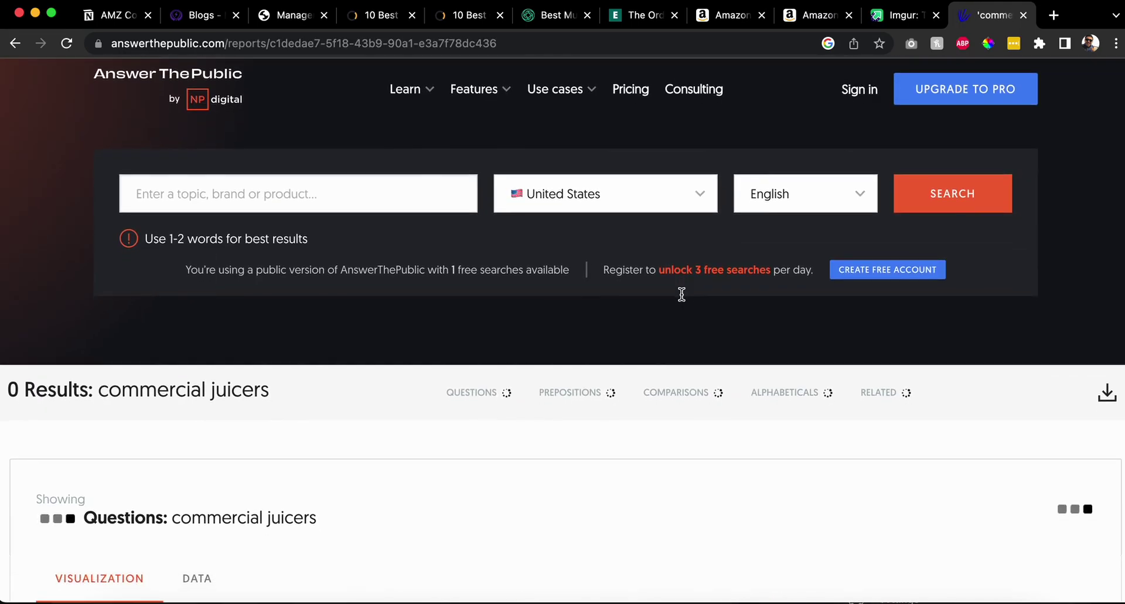
pyautogui.scroll(-8, 517, 293)
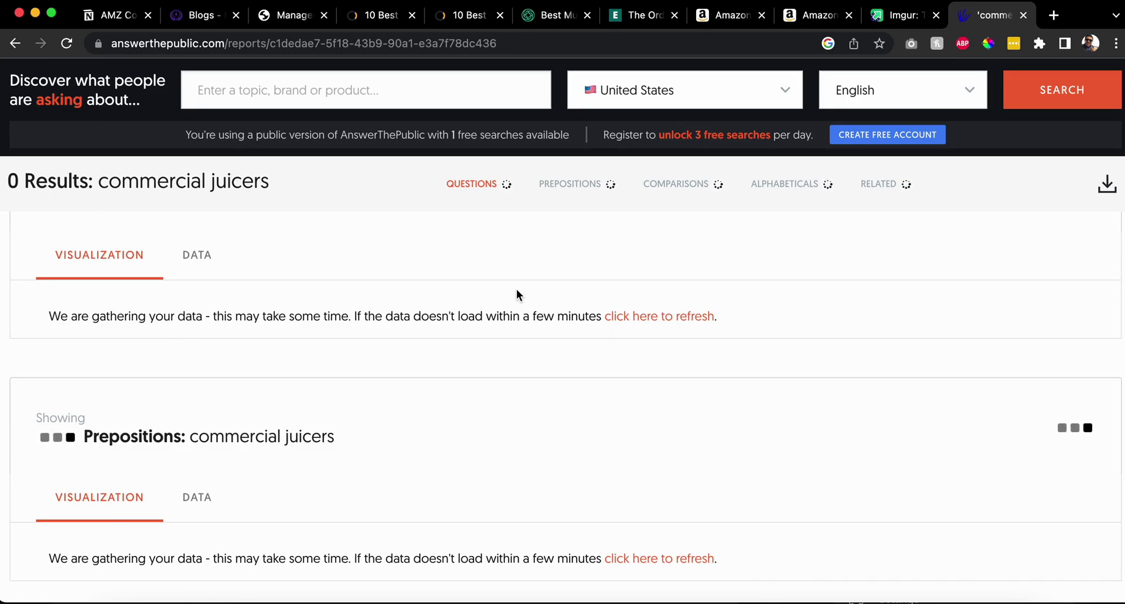
# - Search Google for "commercial juicers" in a new browser tab and look at the "People also ask" questions
pyautogui.hotkey('ctrl', 't')
pyautogui.hotkey('ctrl', 'v')
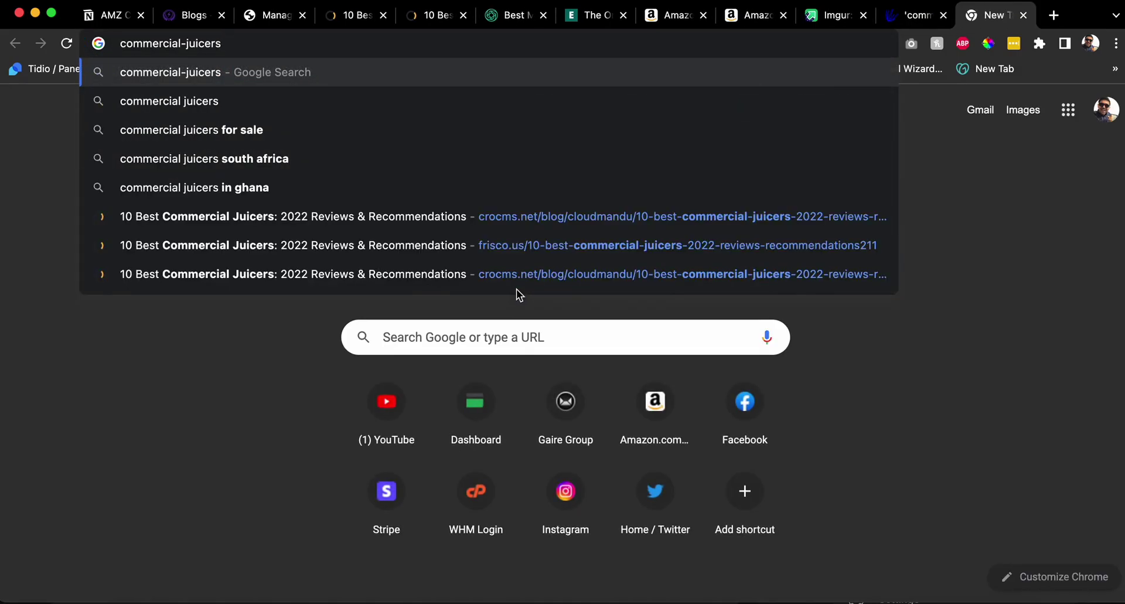
pyautogui.click(185, 42)
pyautogui.press('BackSpace')
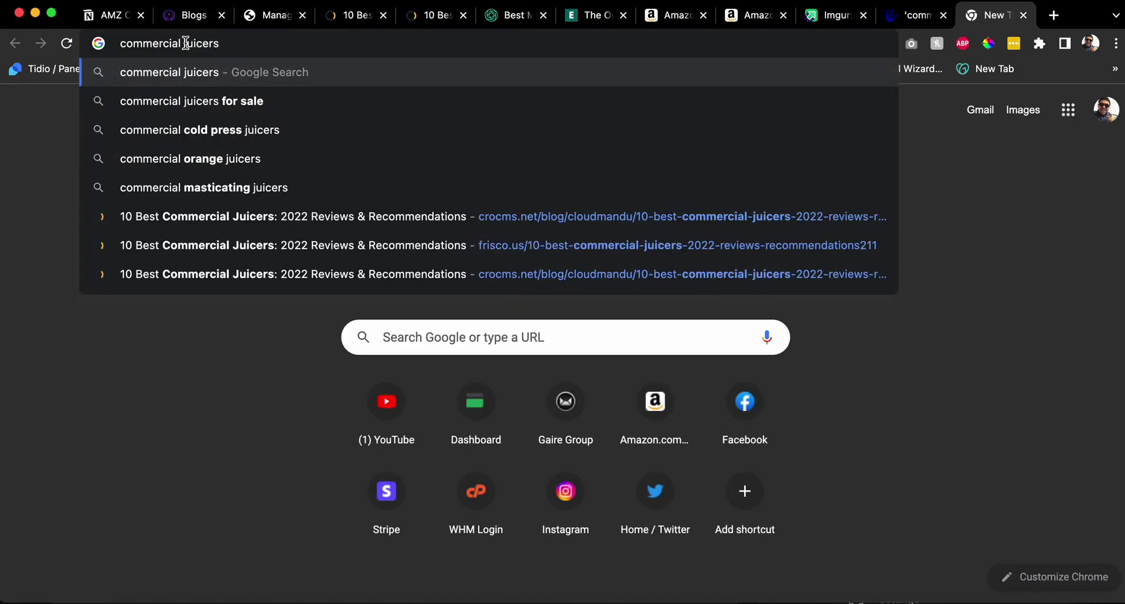
pyautogui.press('Return')
pyautogui.scroll(-10, 403, 229)
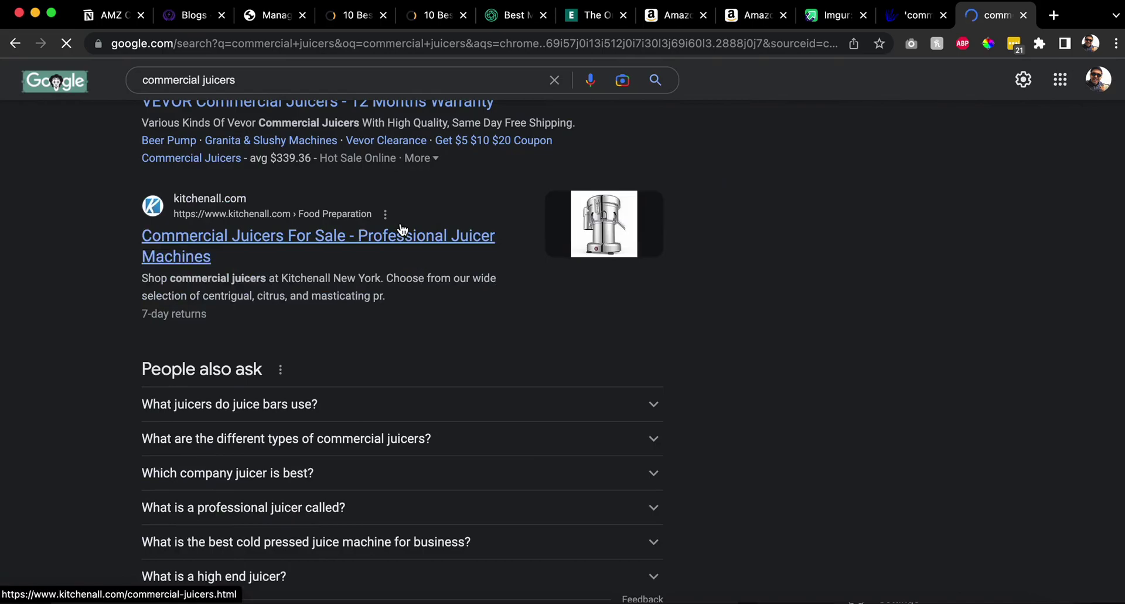
# - Return to the AnswerThePublic report for commercial juicers and look through its questions wheel
pyautogui.click(356, 16)
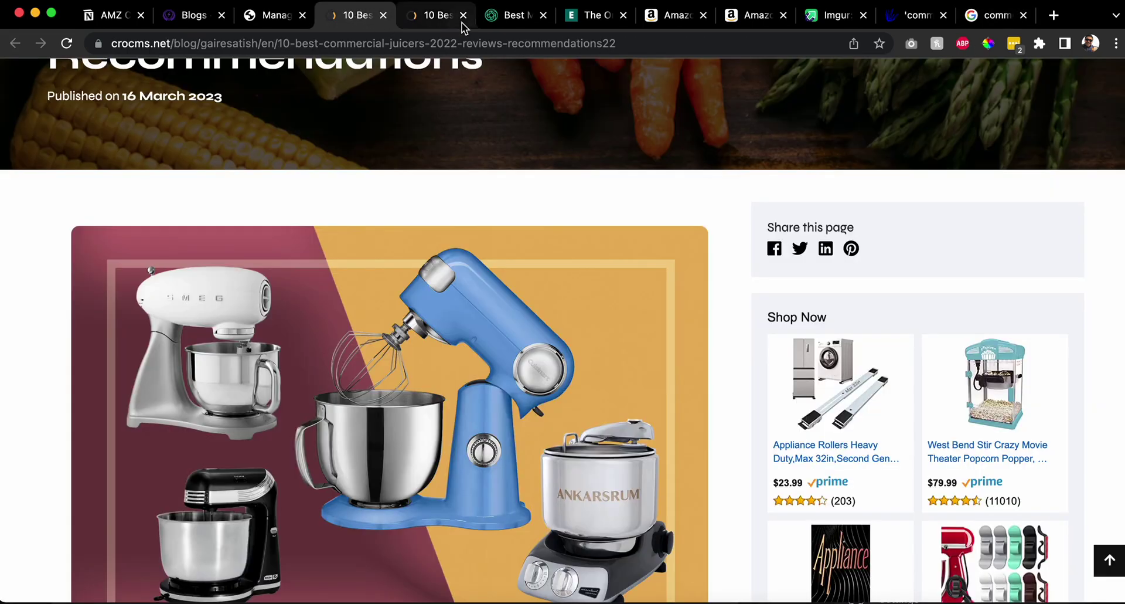
pyautogui.click(914, 15)
pyautogui.scroll(-5, 639, 248)
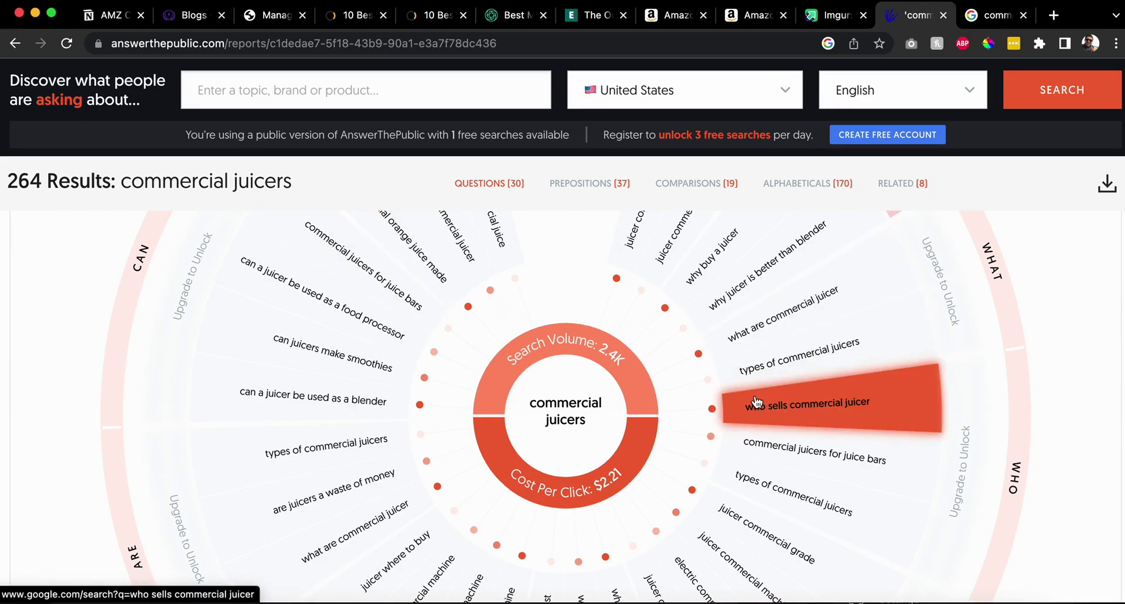
pyautogui.scroll(-3, 756, 404)
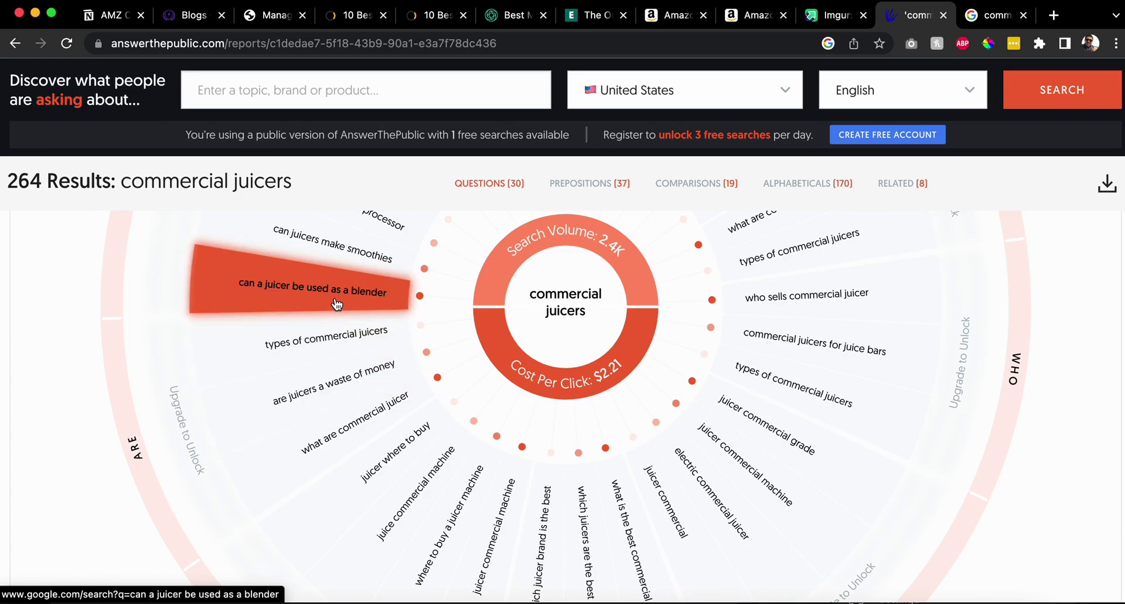
# - In the Google results for commercial juicers, expand "What juicers do juice bars use?" under "People also ask" and copy that question
pyautogui.click(978, 16)
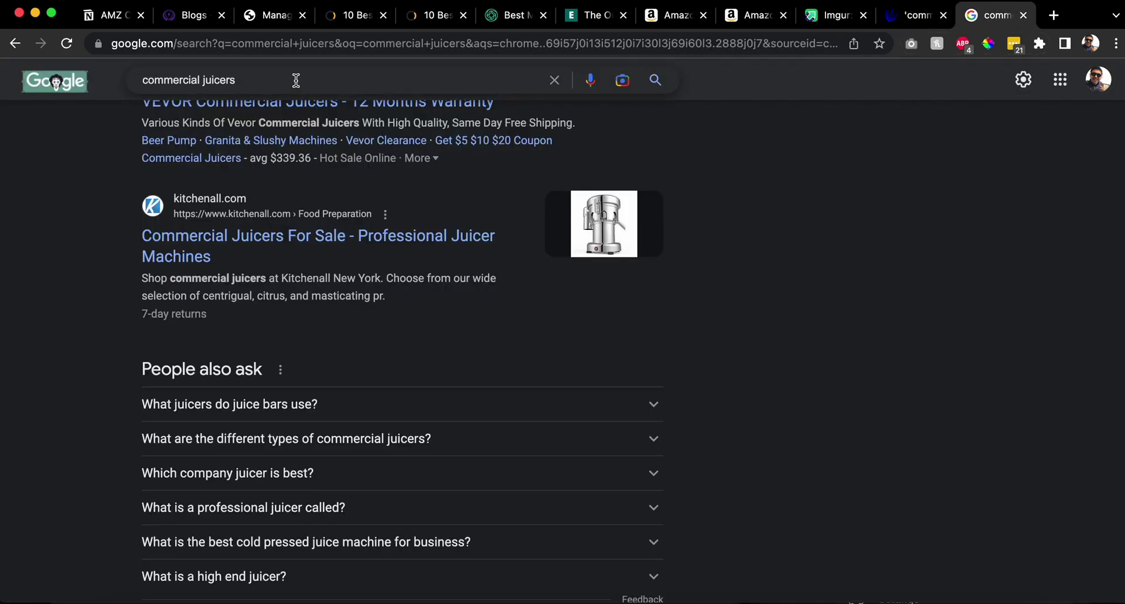
pyautogui.scroll(-3, 47, 368)
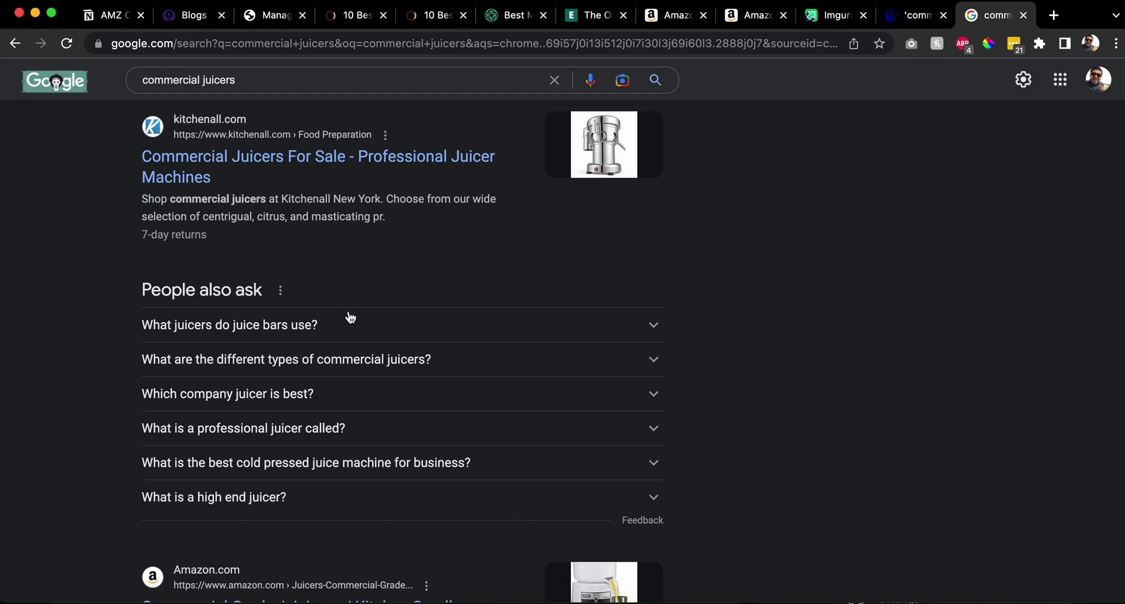
pyautogui.scroll(10, 350, 316)
pyautogui.scroll(-12, 350, 316)
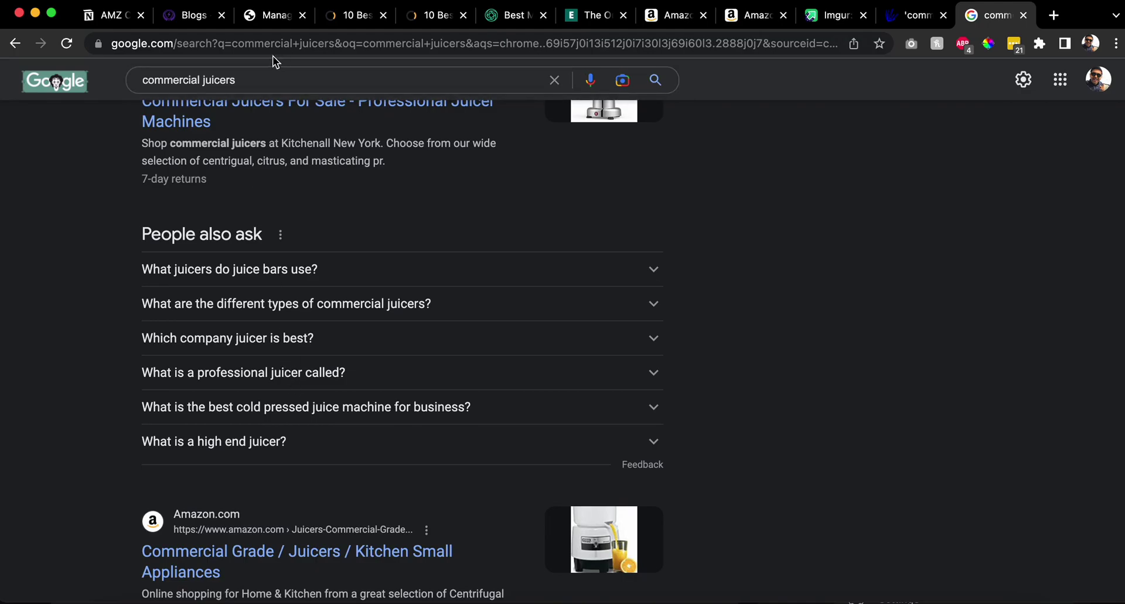
pyautogui.click(354, 278)
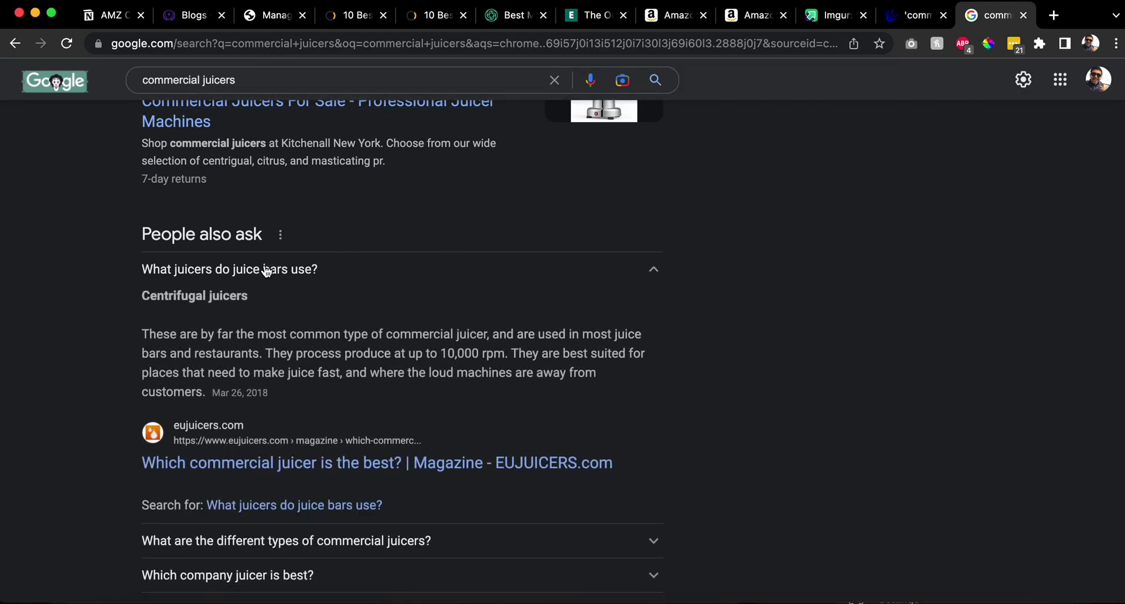
pyautogui.moveTo(333, 273); pyautogui.dragTo(139, 275)
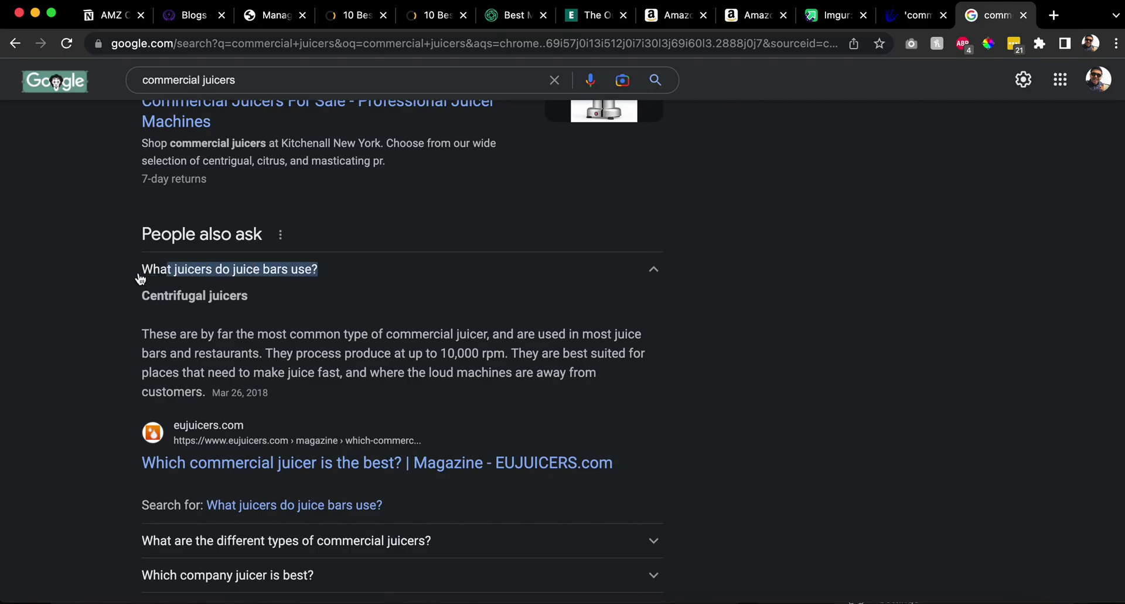
pyautogui.rightClick(179, 272)
pyautogui.click(198, 298)
# - Paste "What juicers do juice bars use?" into the bullet below the post's "Freqently Asked Questions" heading and start an answer line beneath it
pyautogui.press('super+t')
pyautogui.press('super+v')
pyautogui.press('Escape')
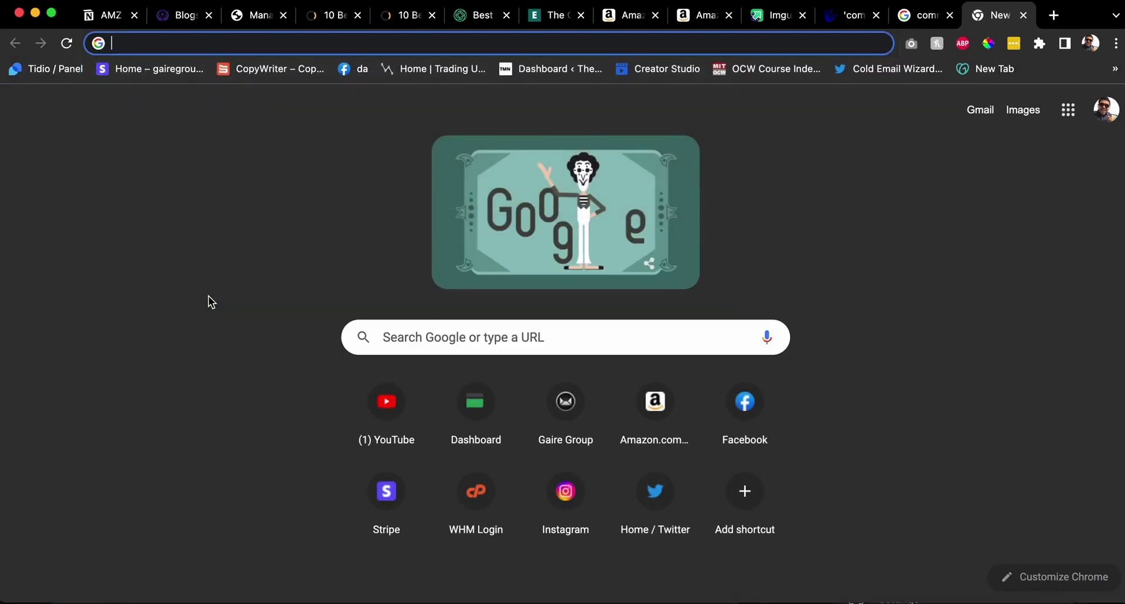
pyautogui.click(329, 18)
pyautogui.click(259, 15)
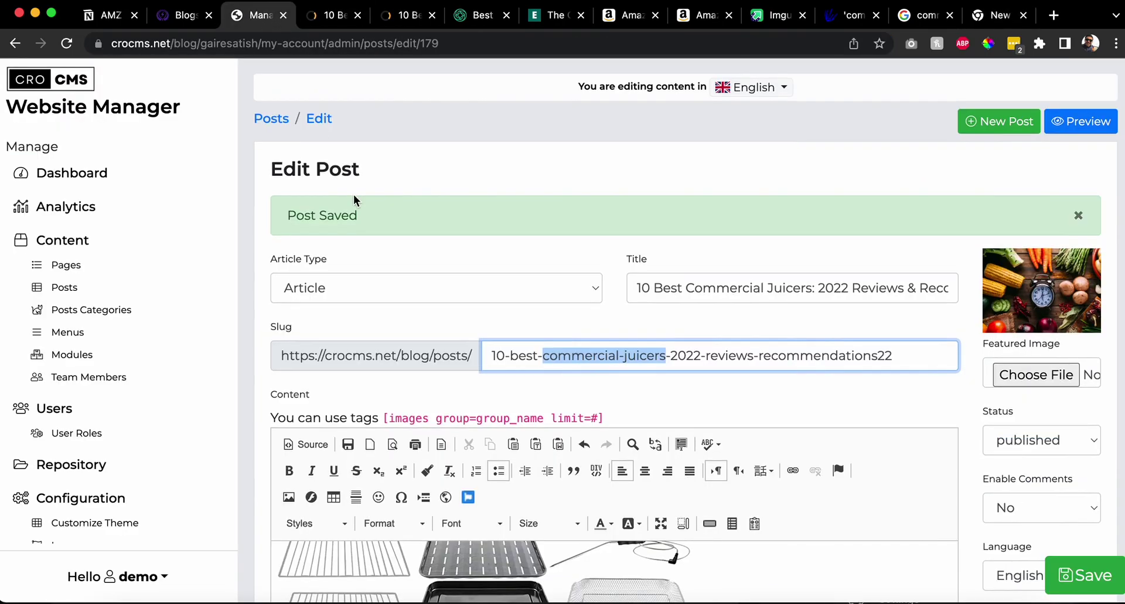
pyautogui.scroll(-10, 353, 195)
pyautogui.scroll(-2, 353, 195)
pyautogui.scroll(3, 353, 195)
pyautogui.click(350, 276)
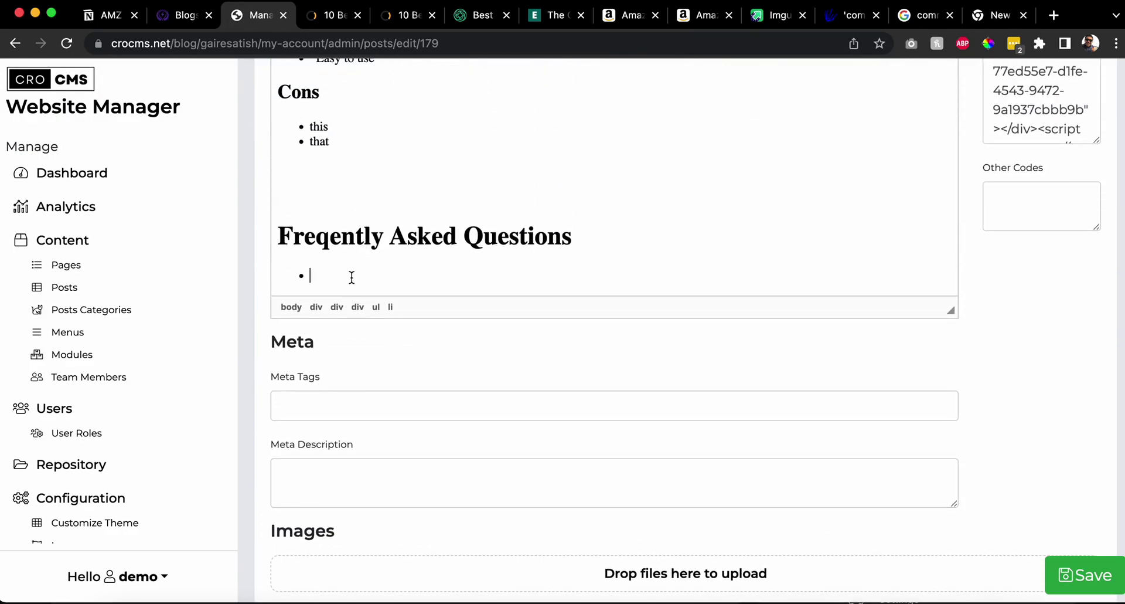
pyautogui.press('super+v')
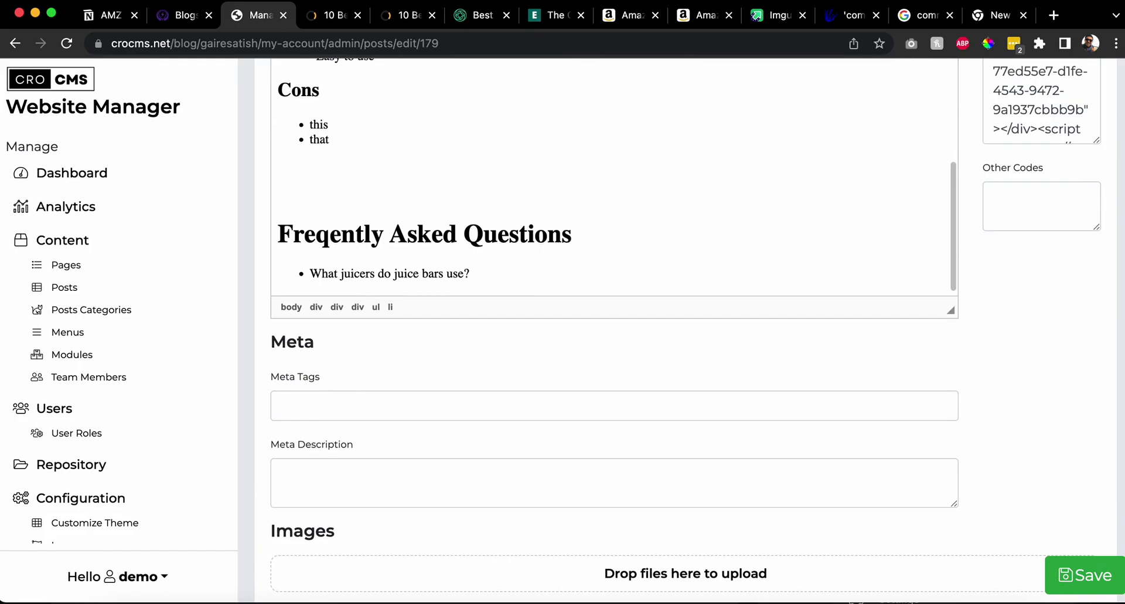
pyautogui.press('Return')
pyautogui.write('T')
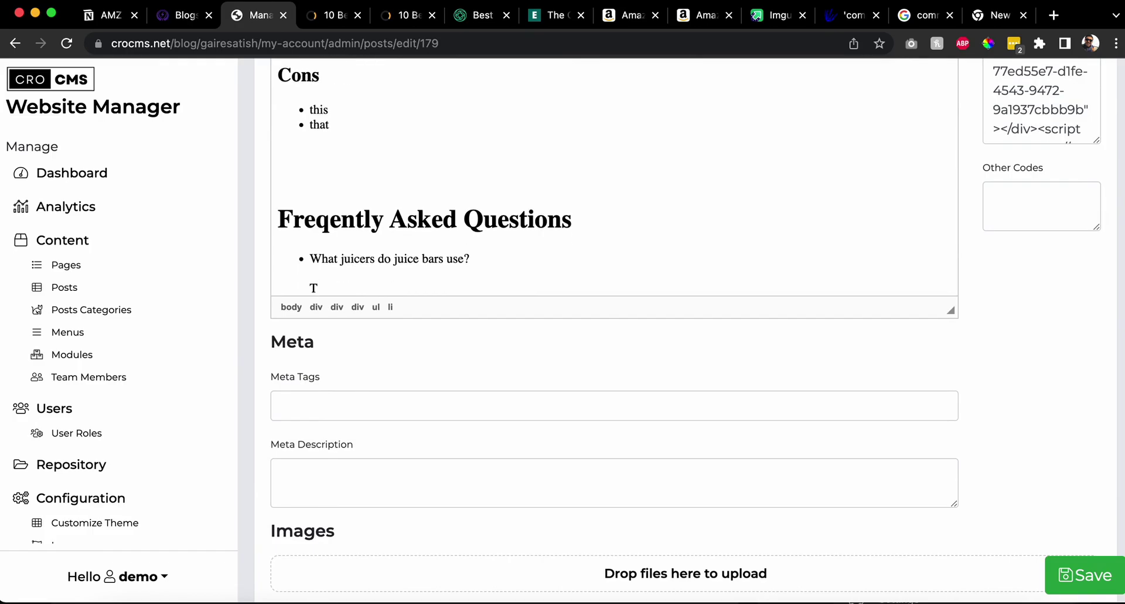
# - Search the web for "What juicers do juice bars use?" in a new tab and copy "Centrifugal juicers" from the featured answer
pyautogui.press('super+t')
pyautogui.press('super+v')
pyautogui.press('Return')
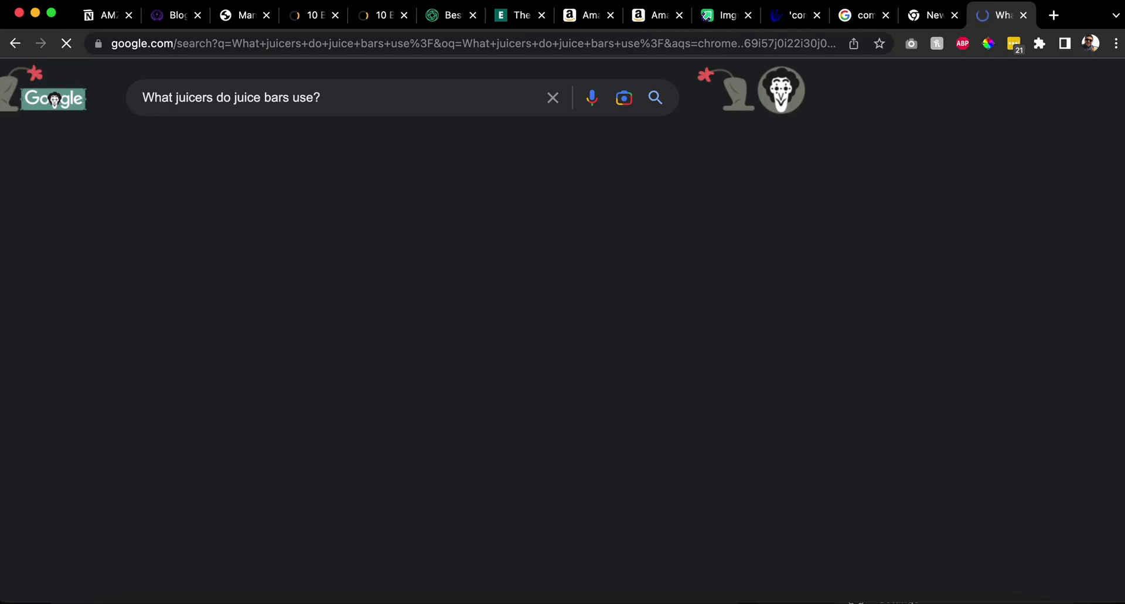
pyautogui.scroll(-2, 350, 265)
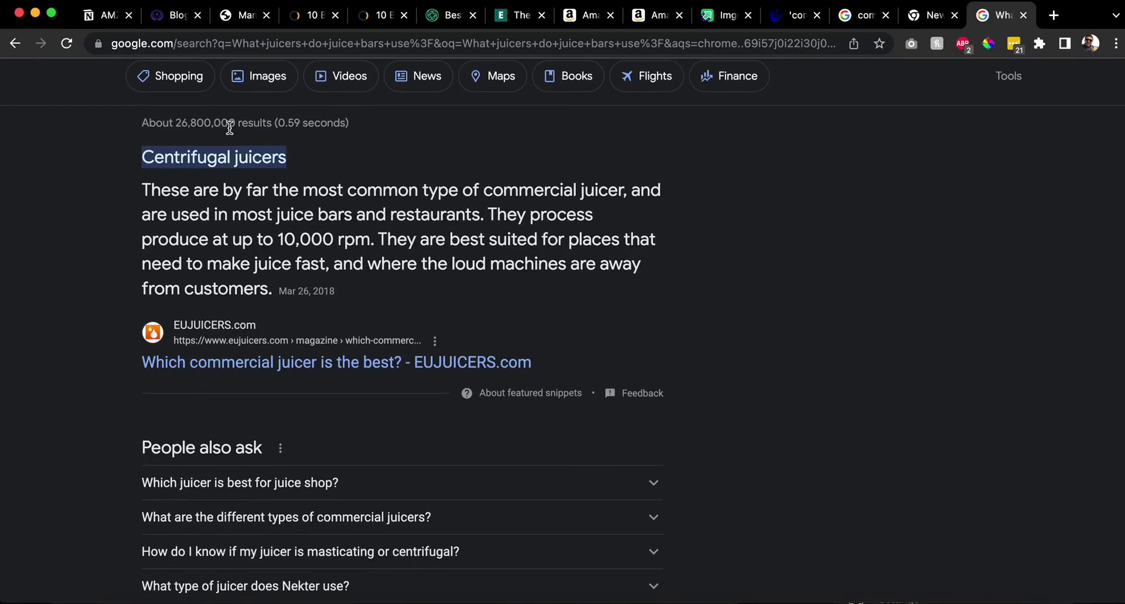
pyautogui.press('super+t')
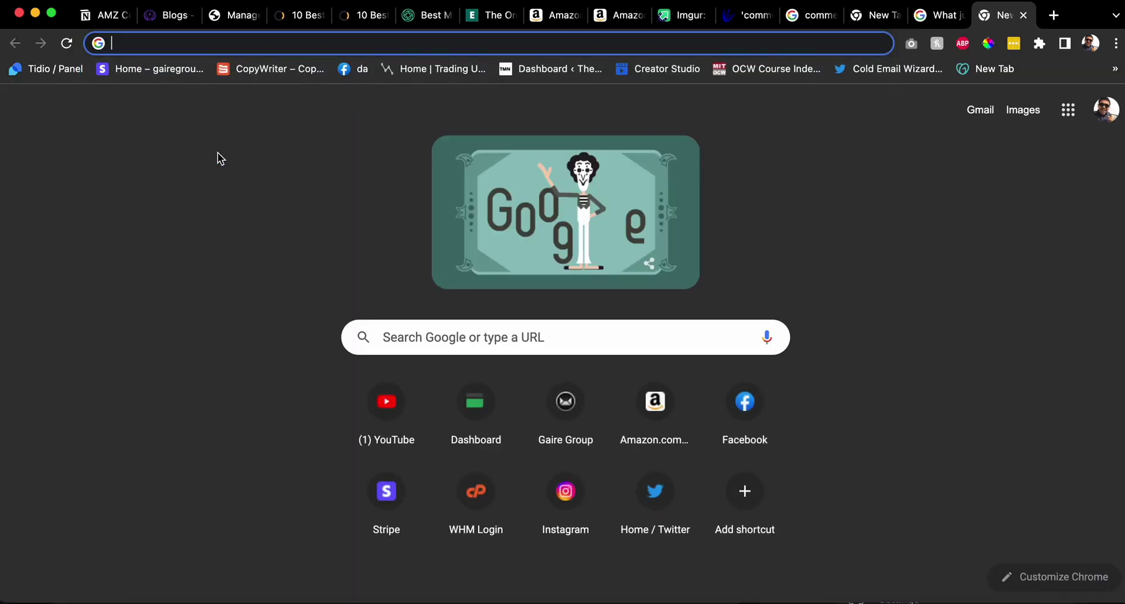
# - Write the answer "Most commercial juice bars use Centrifugal juicers for their bars." below the question in the post, and add an empty bullet after it
pyautogui.click(242, 21)
pyautogui.press('BackSpace')
pyautogui.write('Most commercial jui')
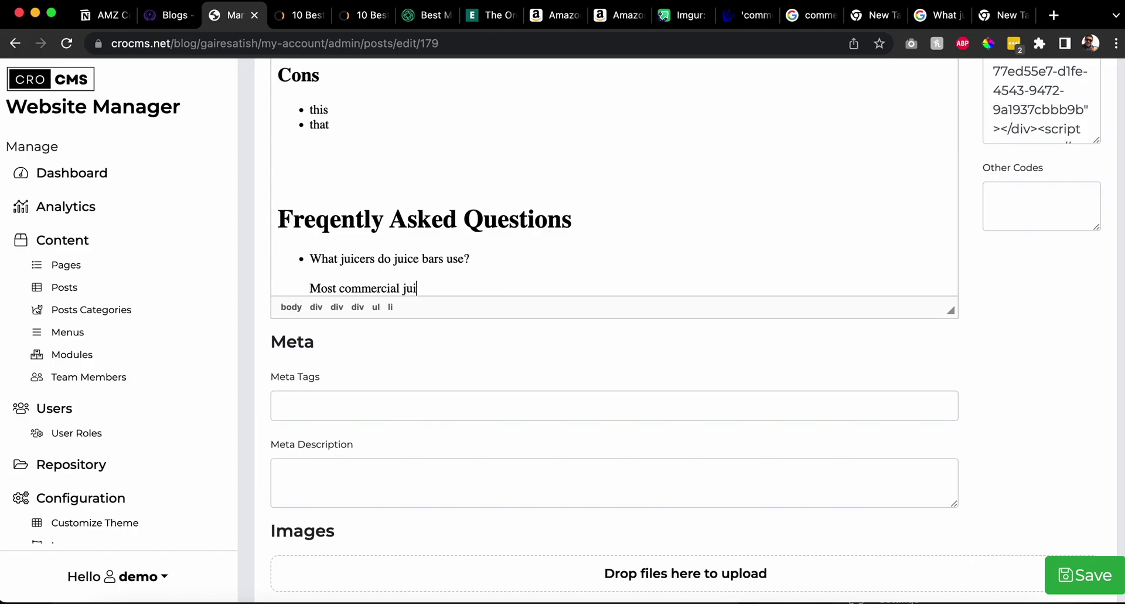
pyautogui.write('ce bars use')
pyautogui.press('super+v')
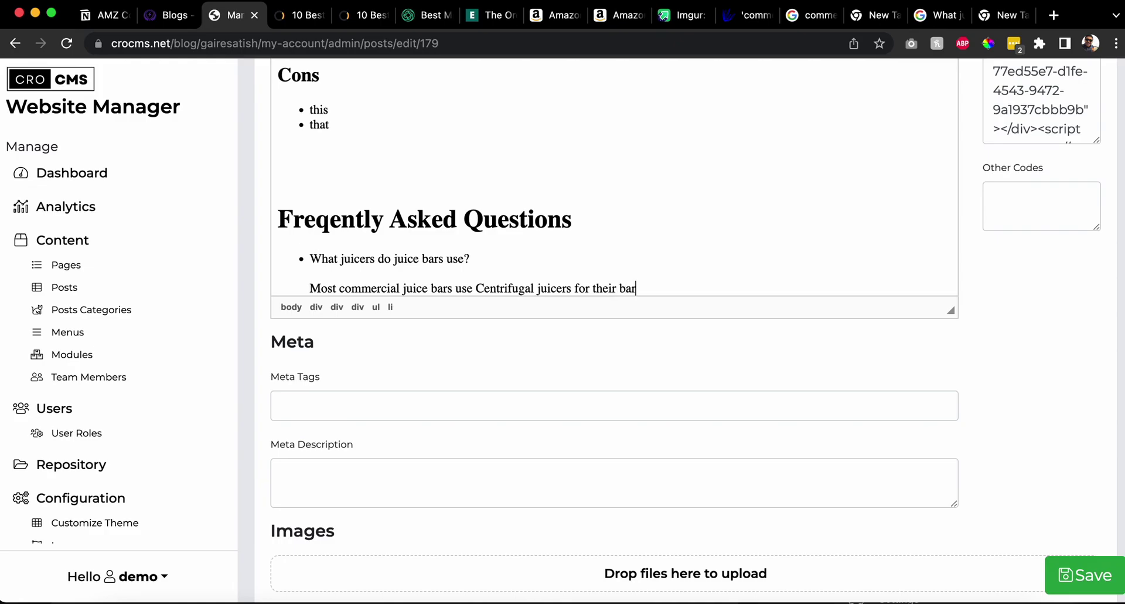
pyautogui.press('Return')
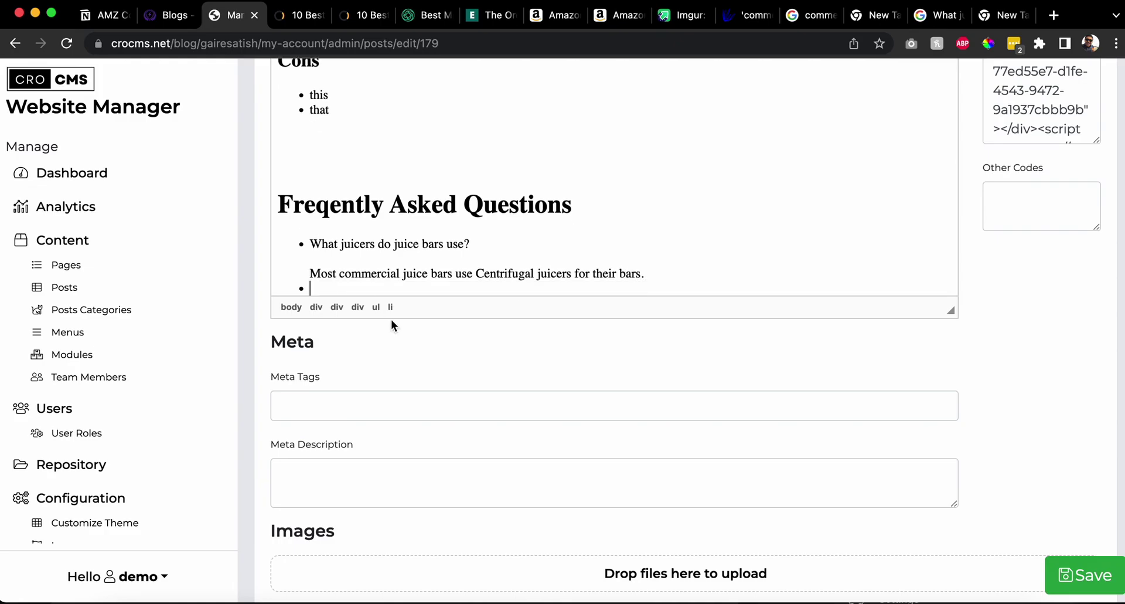
# - Make the question "What juicers do juice bars use?" bold and remove the blank line between it and its answer
pyautogui.tripleClick(400, 246)
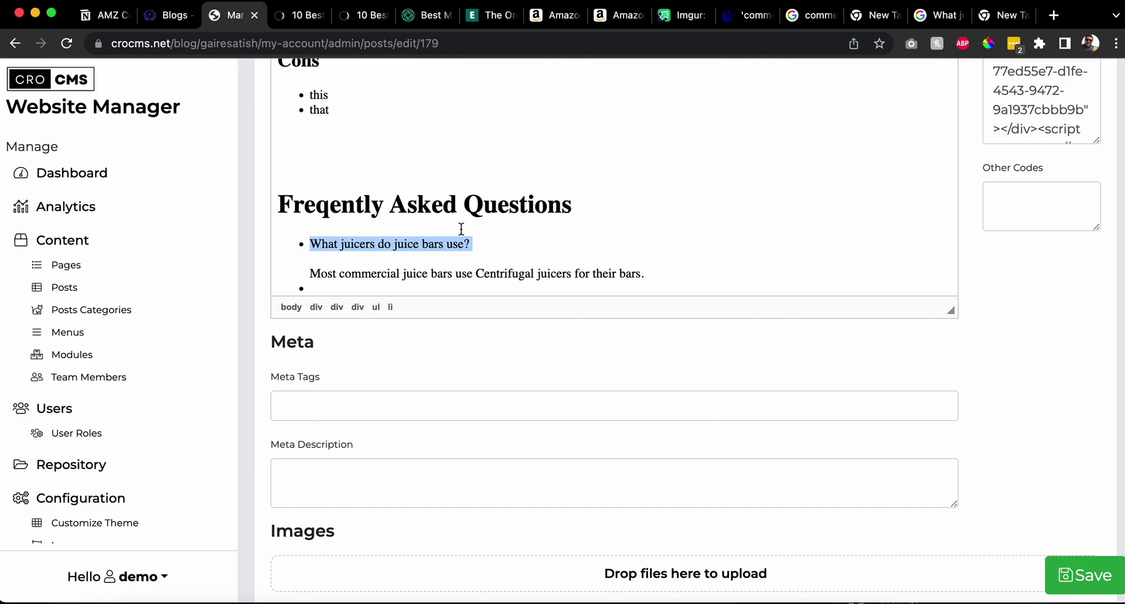
pyautogui.hotkey('ctrl', 's')
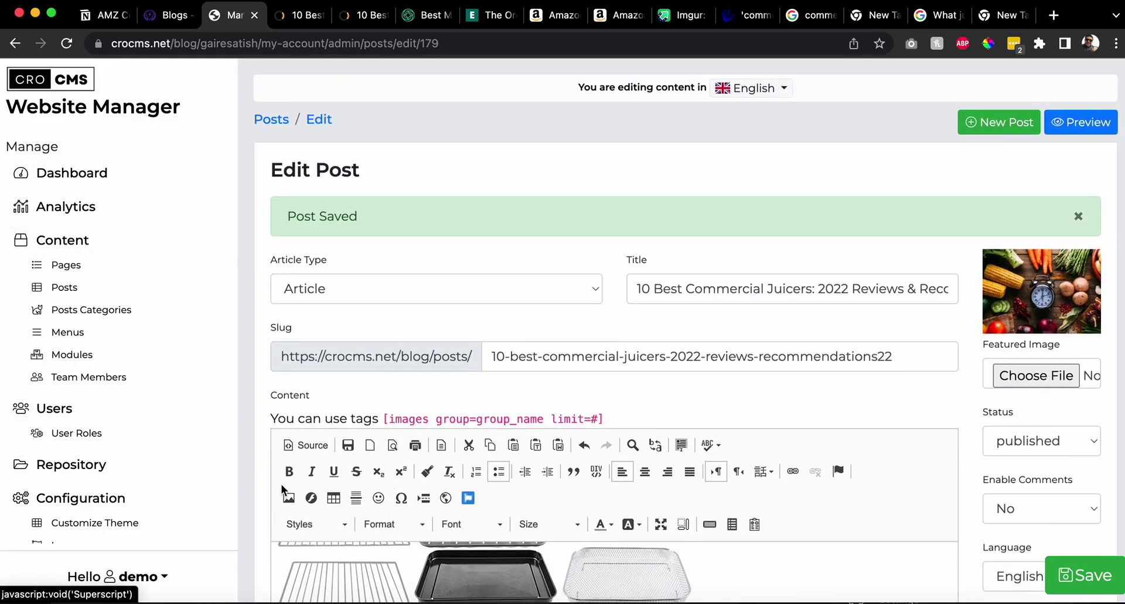
pyautogui.click(288, 478)
pyautogui.click(408, 344)
pyautogui.press('BackSpace')
pyautogui.click(678, 362)
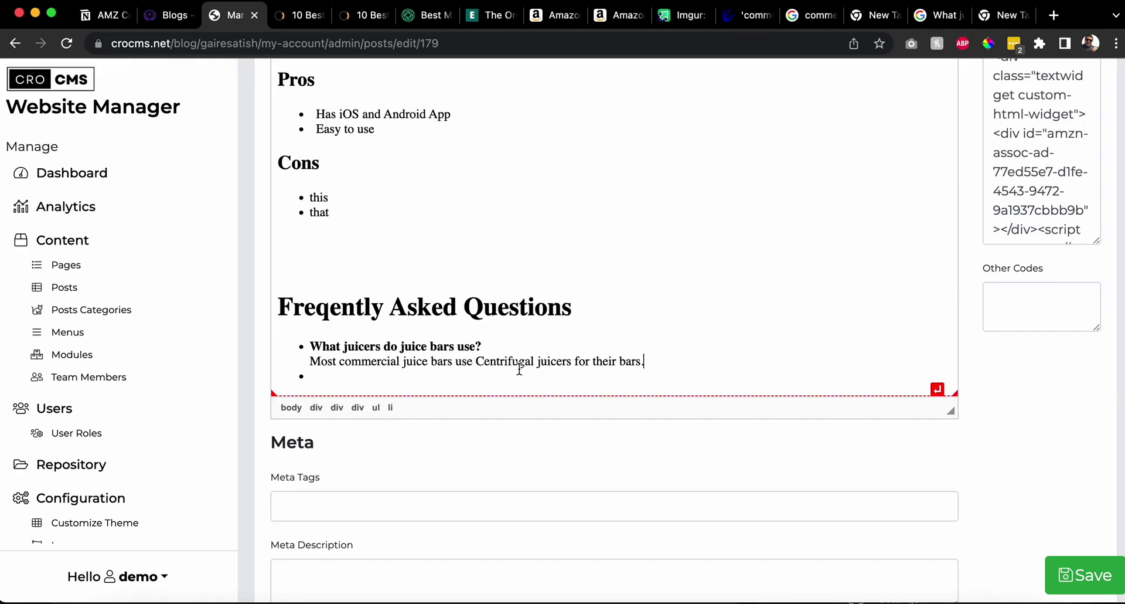
pyautogui.tripleClick(442, 342)
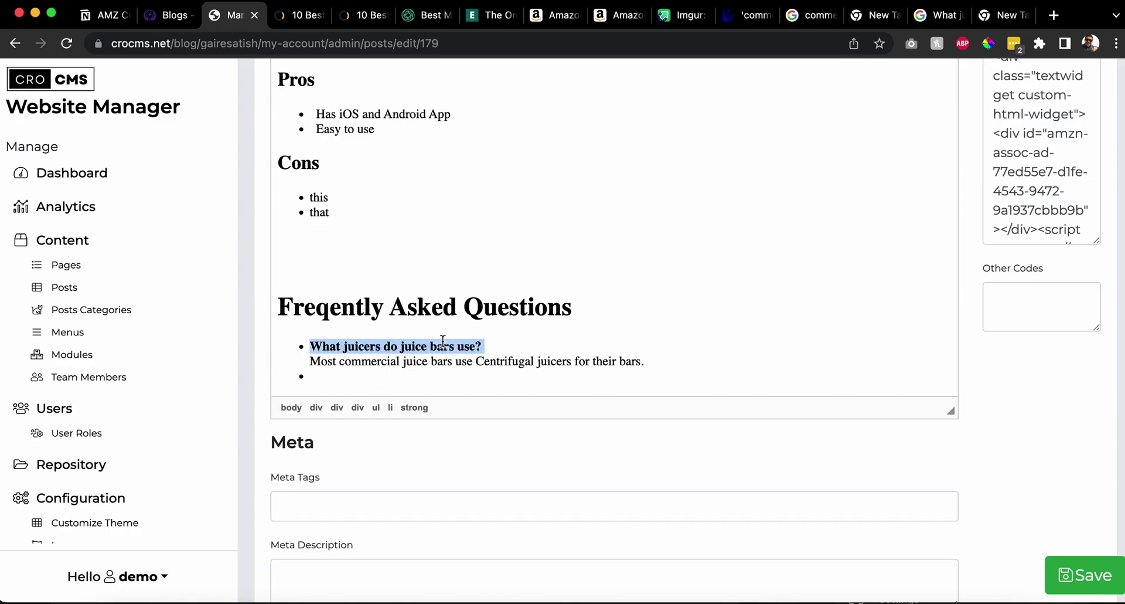
# - Examine more question ideas in Google's "People also ask" list and in the AnswerThePublic questions and prepositions wheels for commercial juicers
pyautogui.click(813, 17)
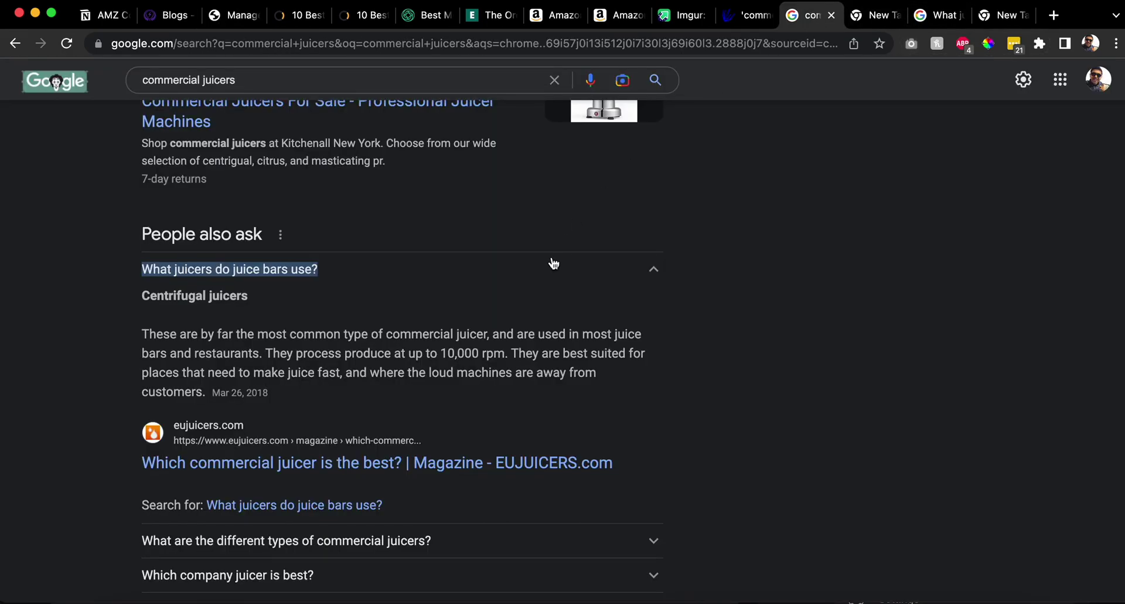
pyautogui.scroll(-6, 554, 263)
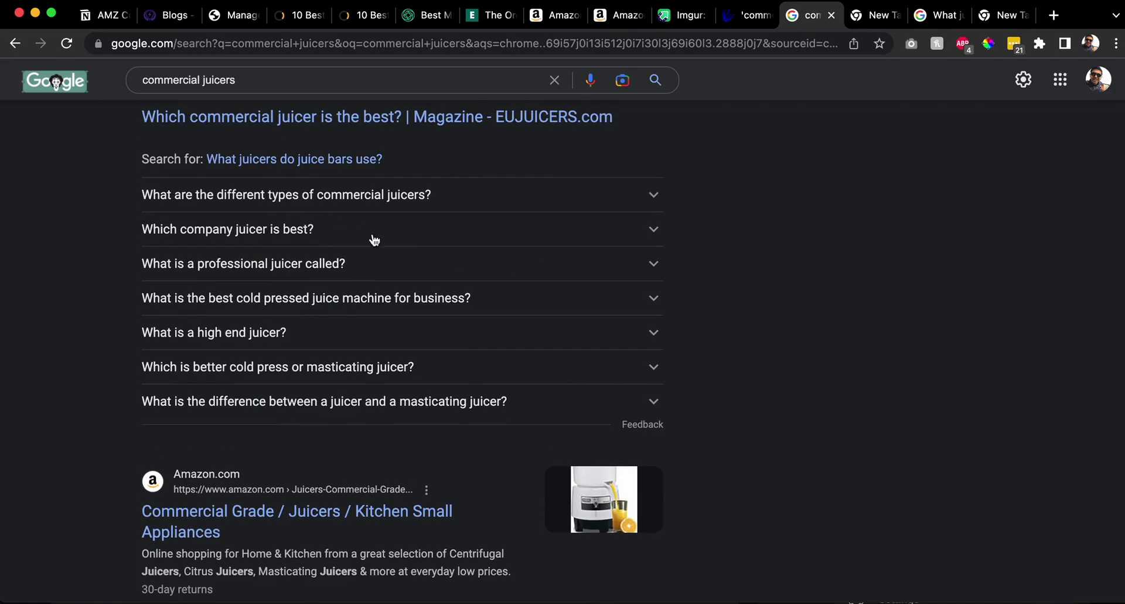
pyautogui.click(743, 16)
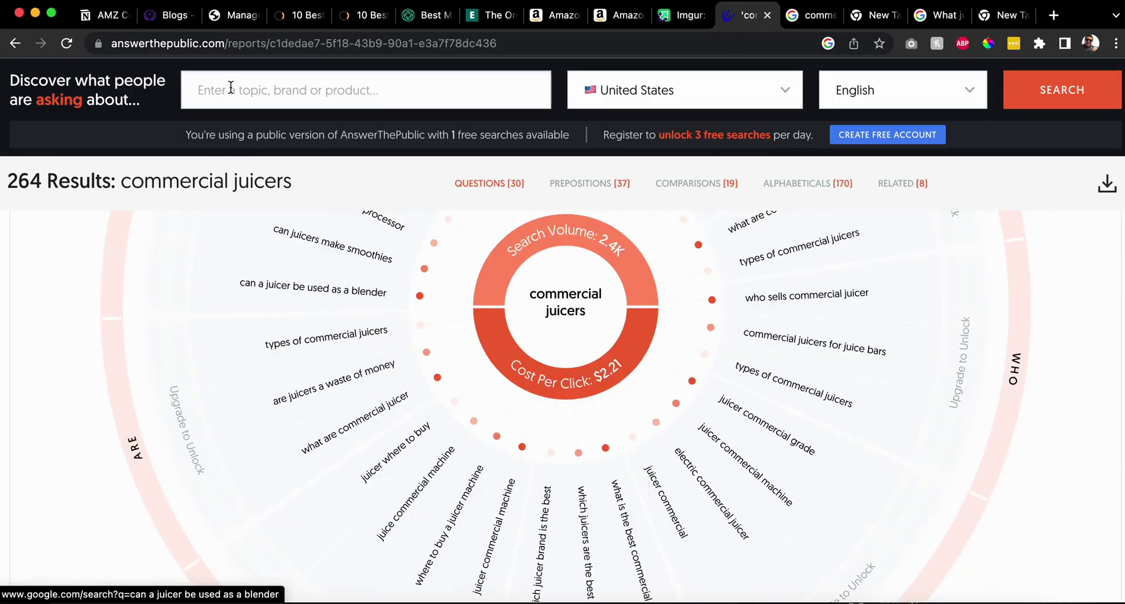
pyautogui.scroll(5, 269, 278)
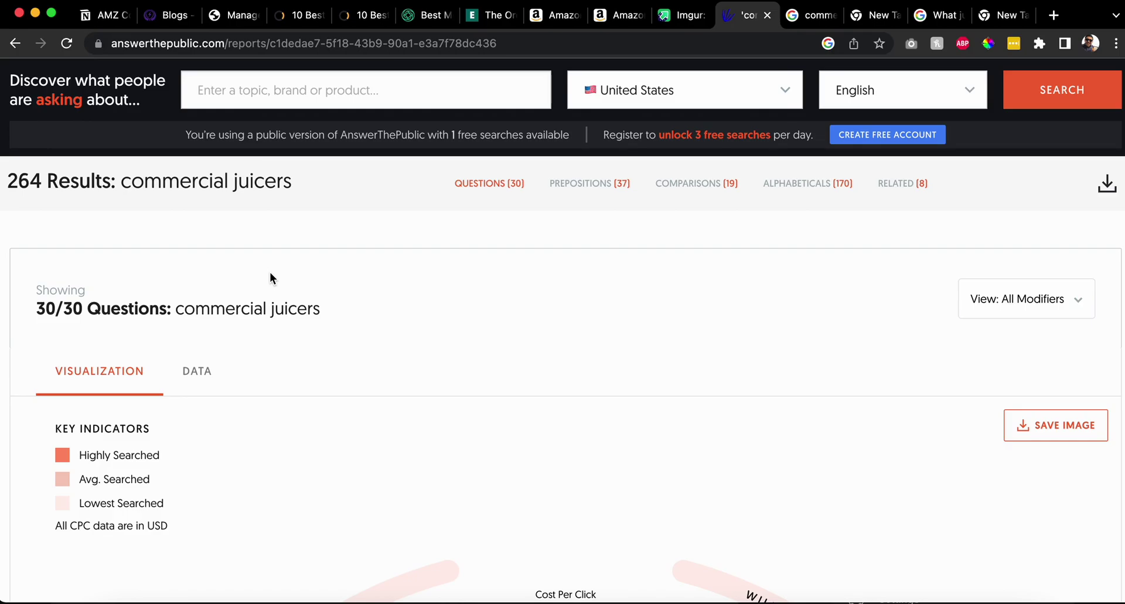
pyautogui.scroll(-5, 270, 273)
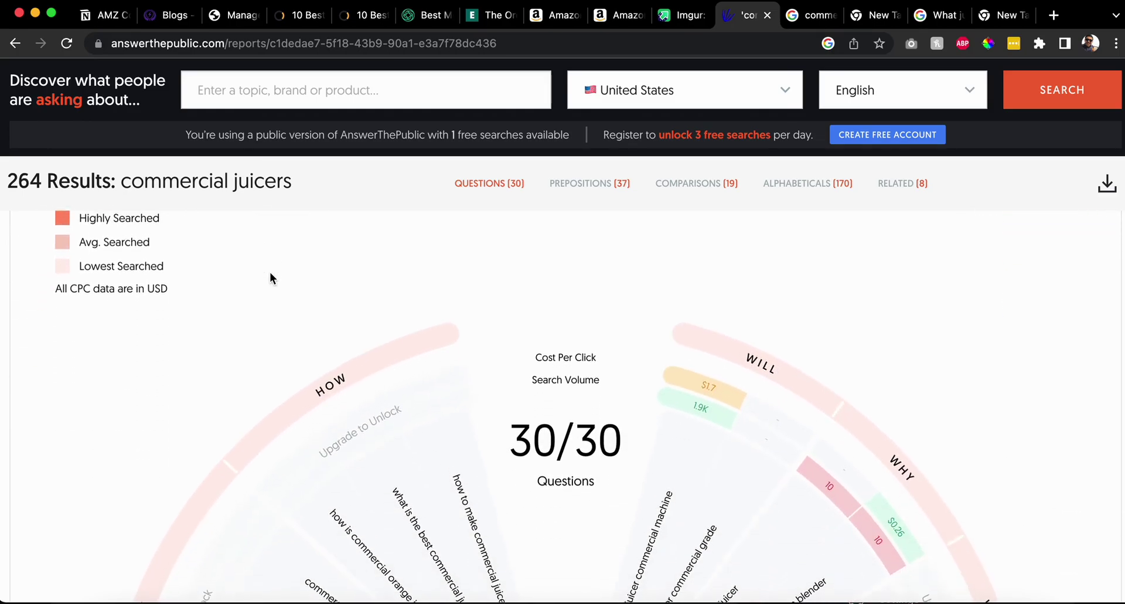
pyautogui.scroll(3, 270, 274)
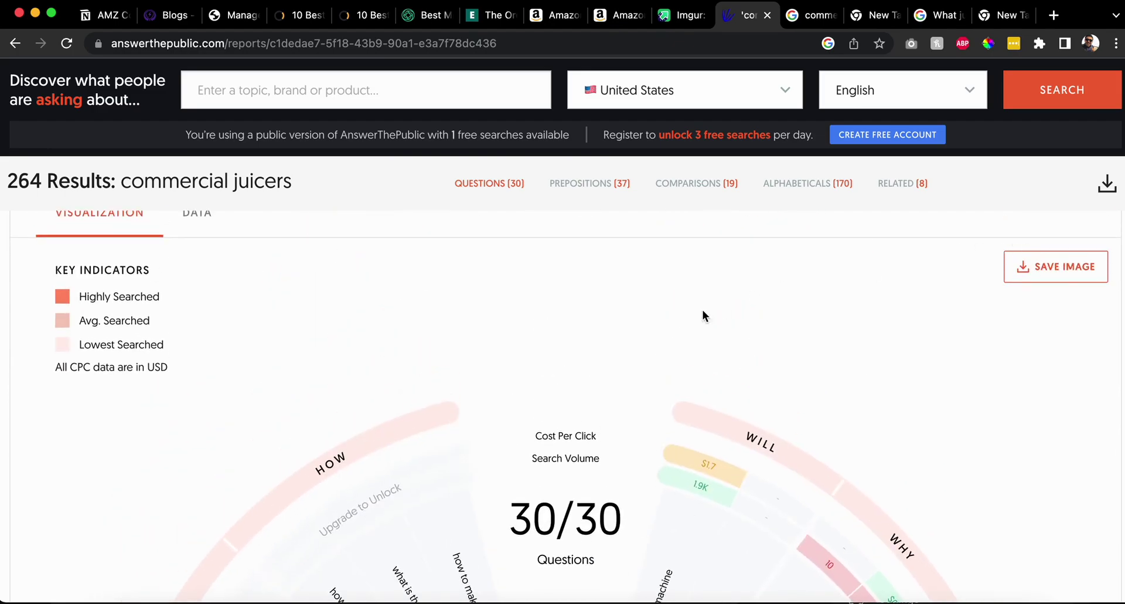
pyautogui.scroll(-6, 697, 311)
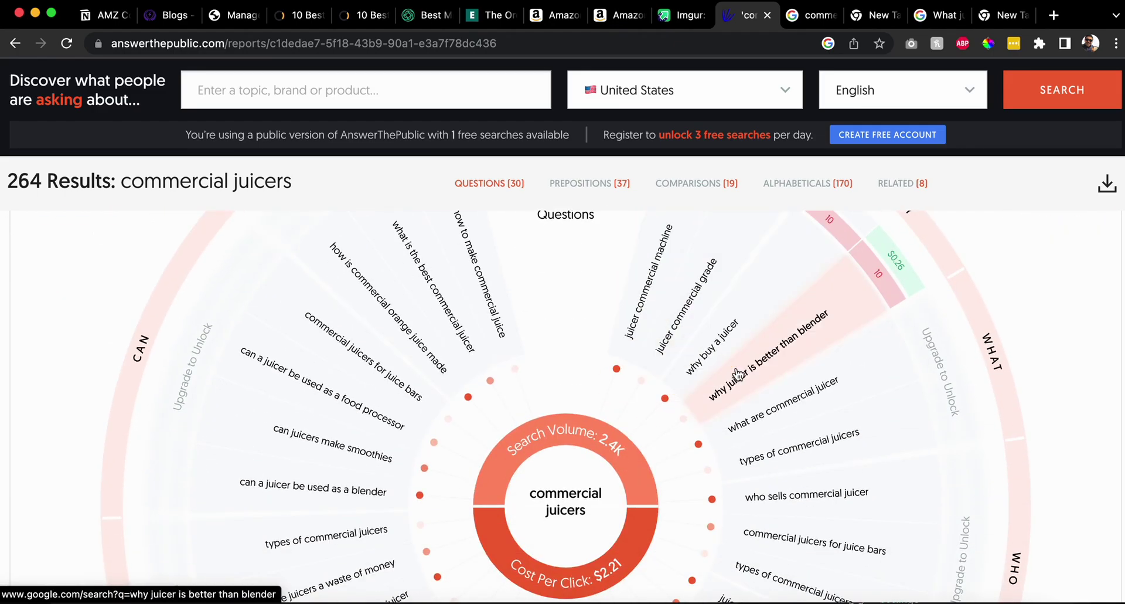
pyautogui.scroll(-2, 737, 374)
pyautogui.scroll(-9, 674, 524)
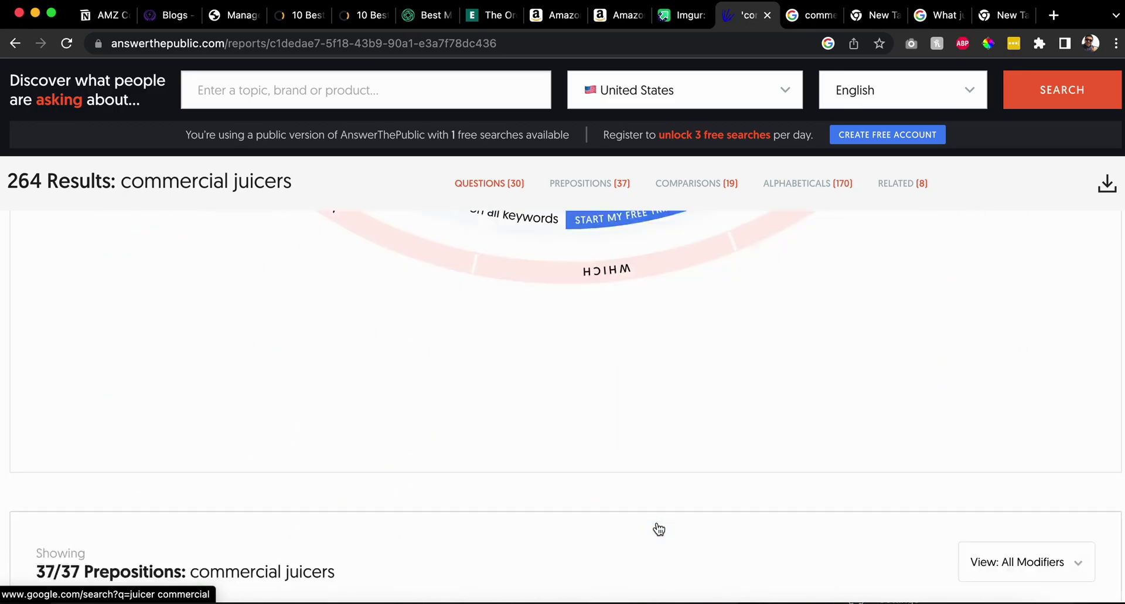
pyautogui.scroll(-13, 658, 529)
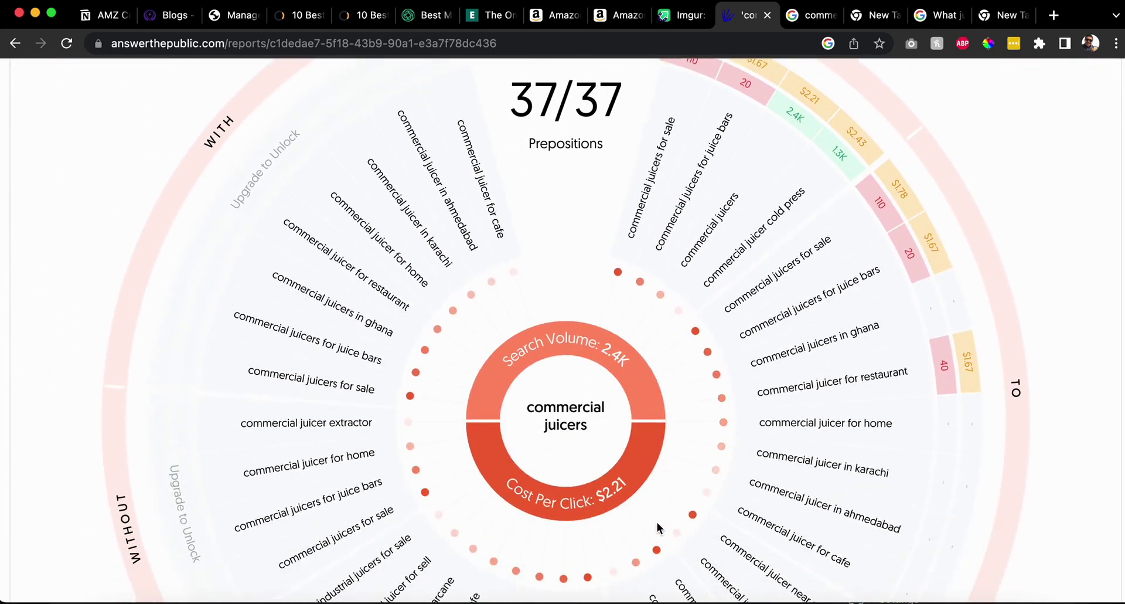
# - Examine the rest of the AnswerThePublic report: the prepositions and comparisons wheels and the alphabetical keyword lists for commercial juicers
pyautogui.scroll(-5, 658, 528)
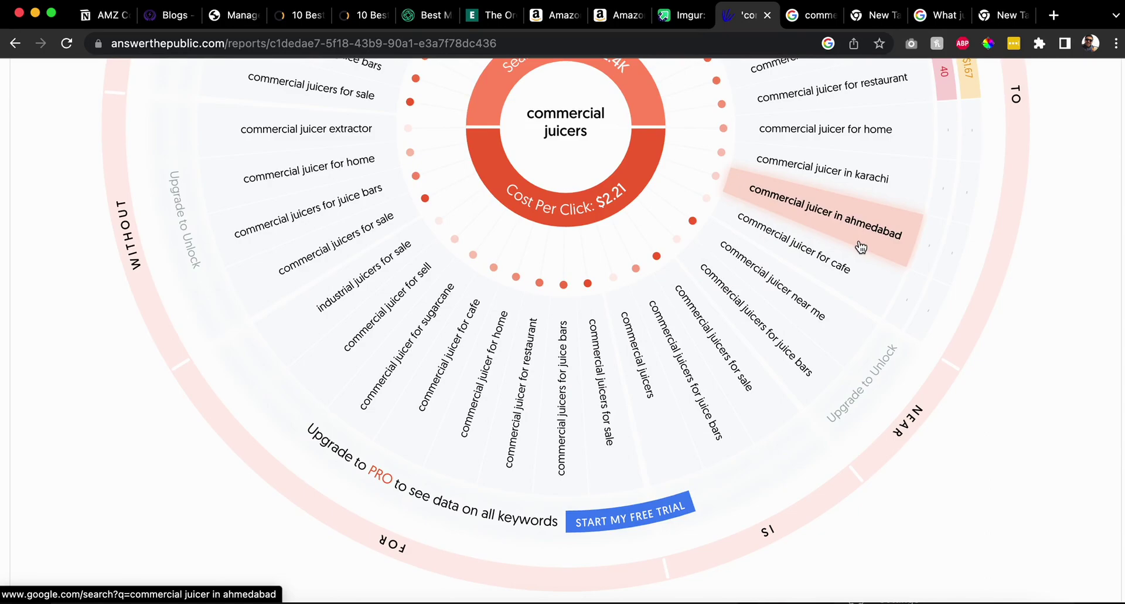
pyautogui.scroll(-13, 860, 246)
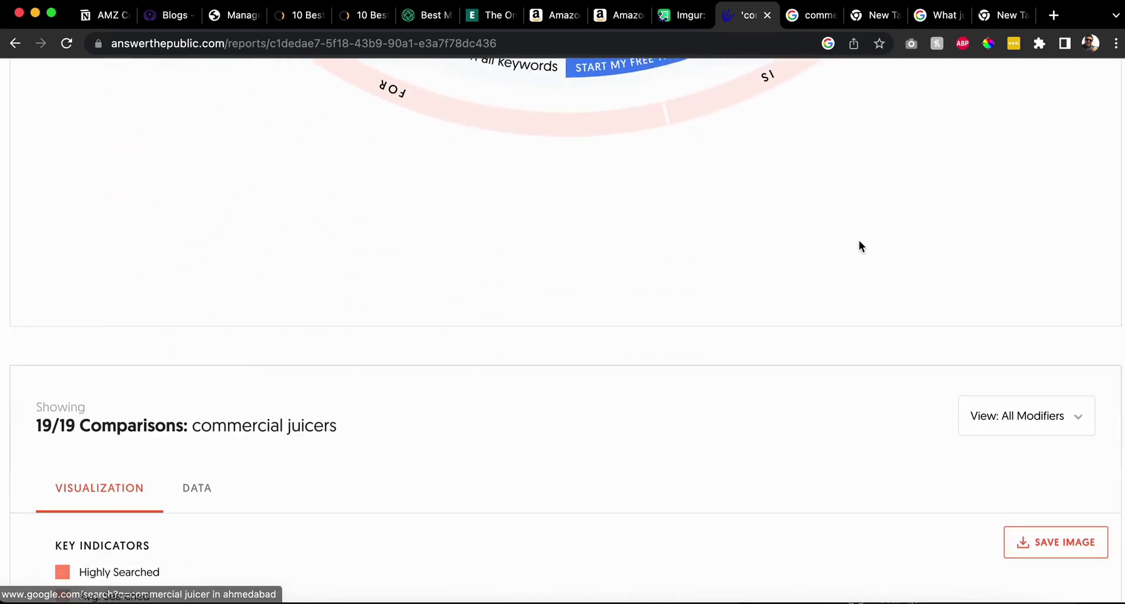
pyautogui.scroll(-7, 859, 242)
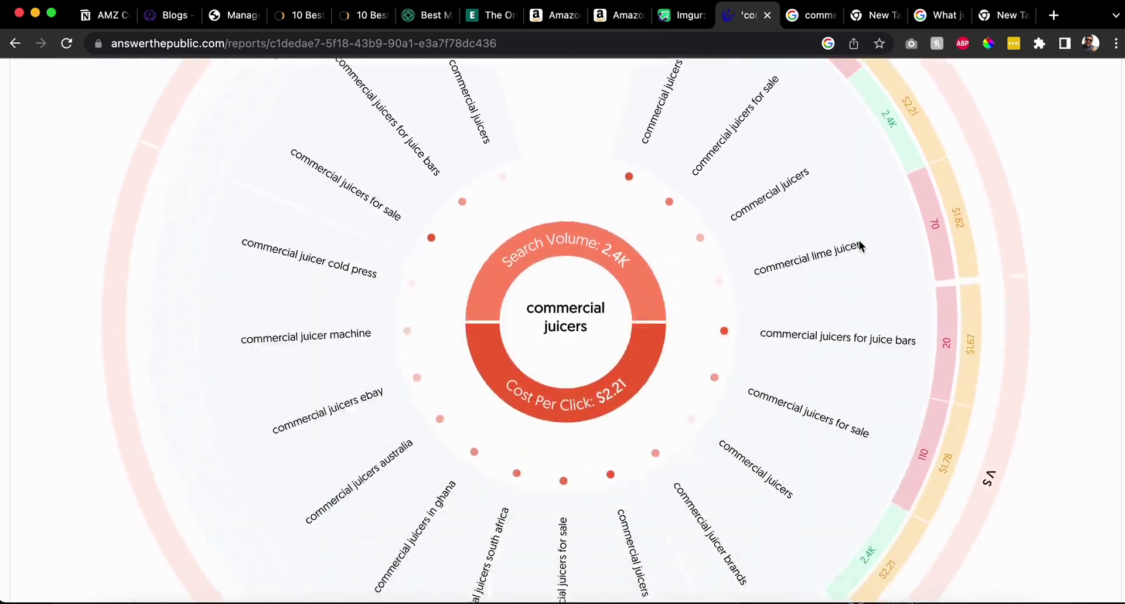
pyautogui.scroll(-15, 860, 246)
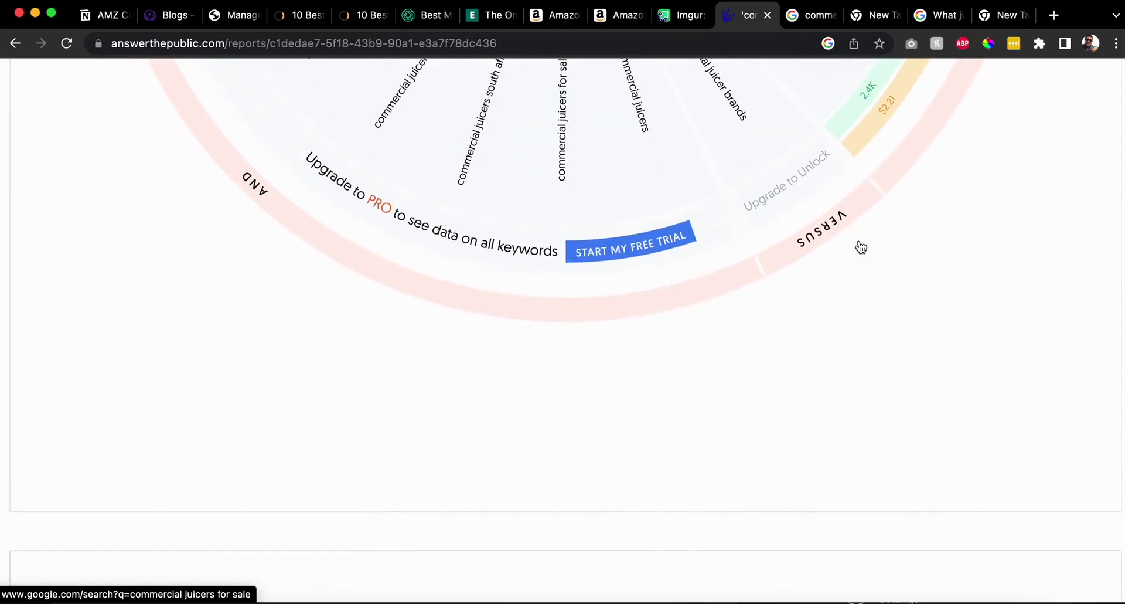
pyautogui.scroll(-9, 859, 240)
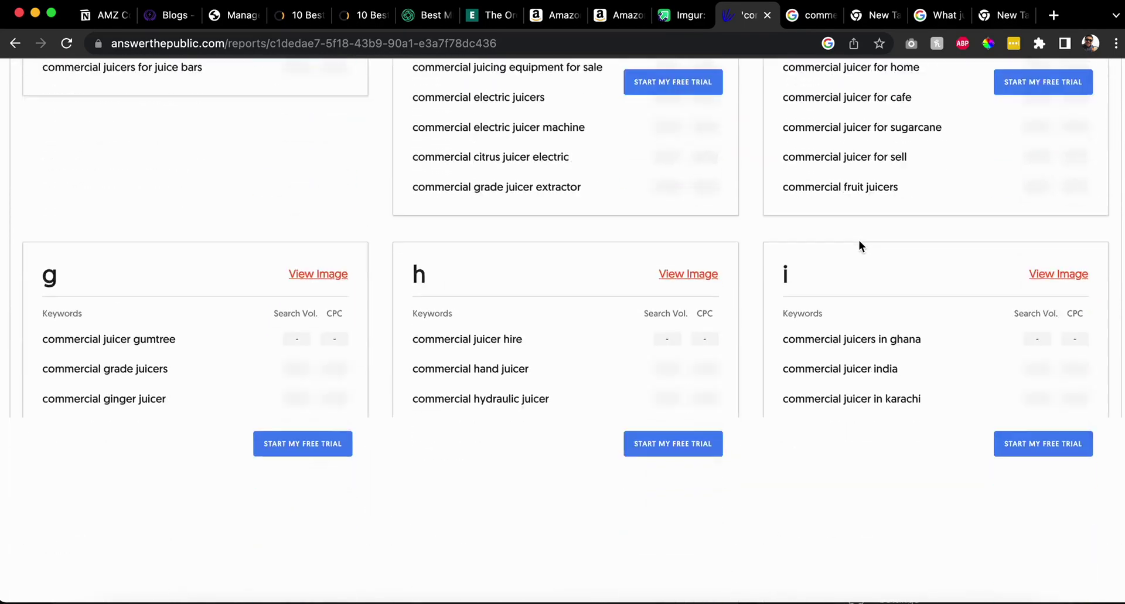
pyautogui.scroll(-9, 859, 240)
pyautogui.scroll(-20, 859, 240)
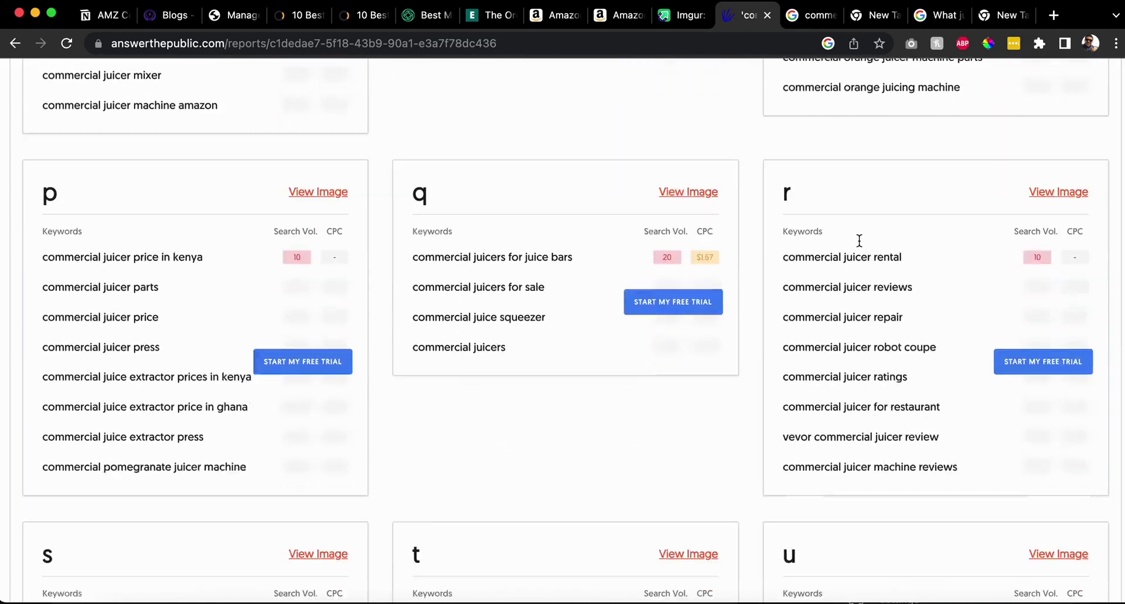
pyautogui.scroll(-1, 859, 240)
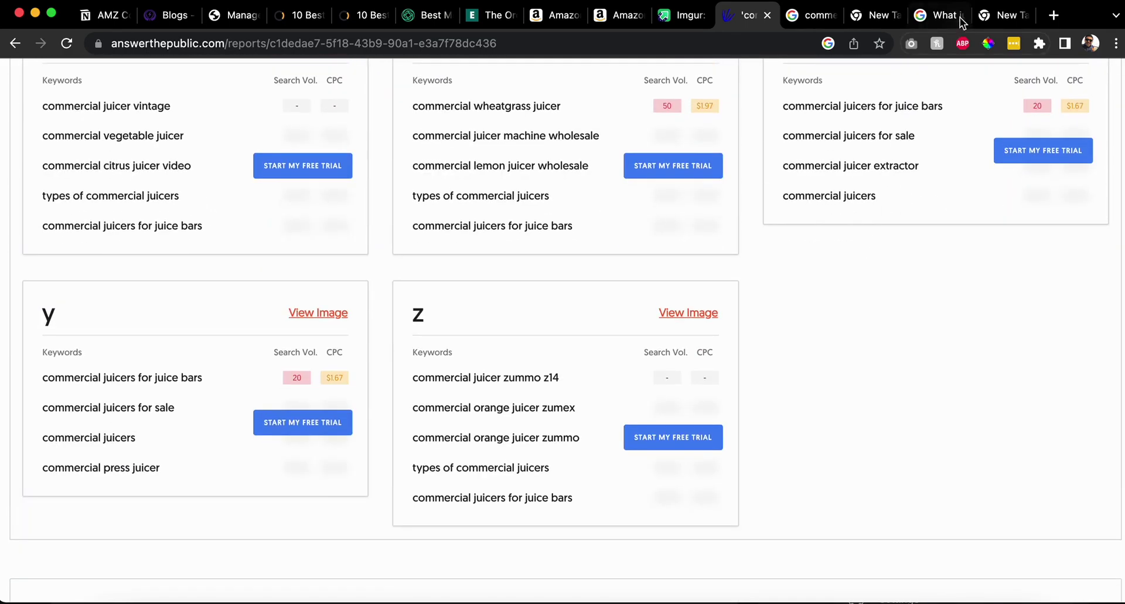
# - Compare the "People also ask" questions from both Google searches with the FAQ section in the post
pyautogui.click(809, 18)
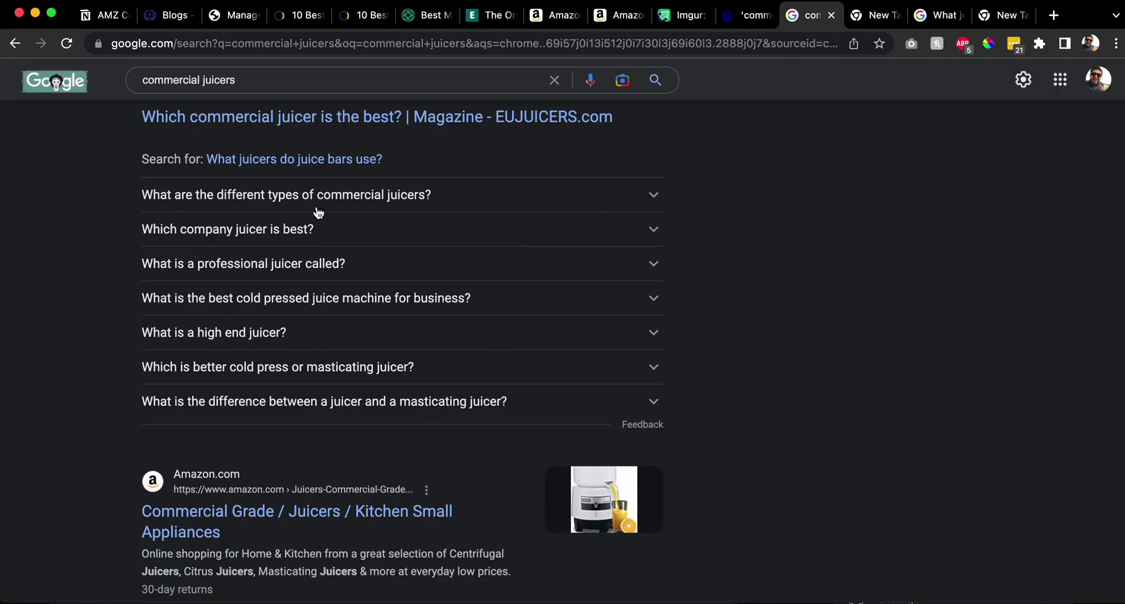
pyautogui.click(235, 15)
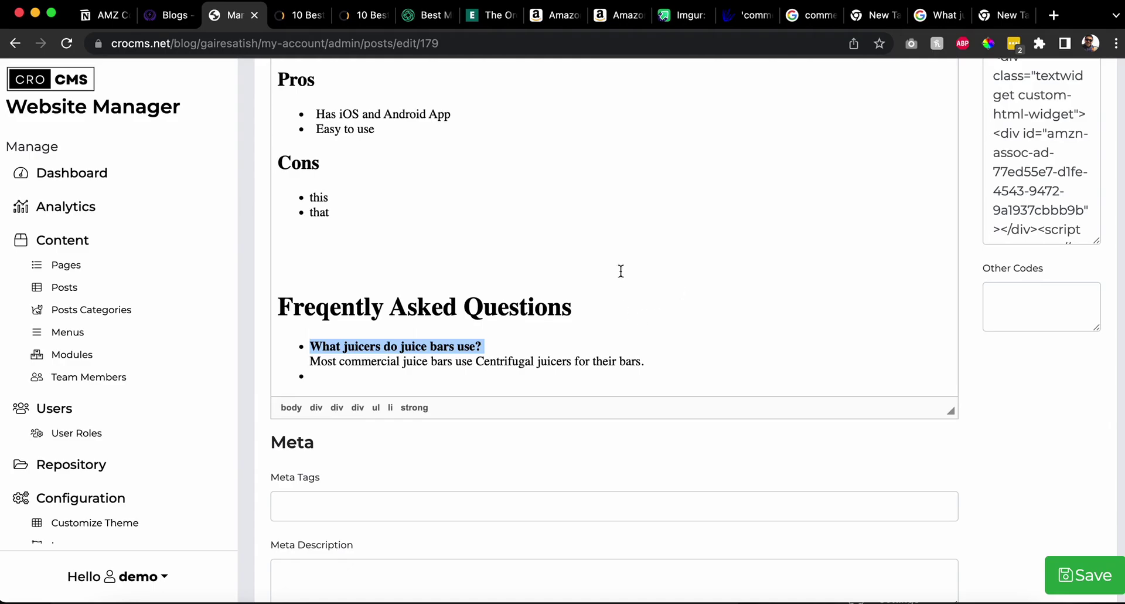
pyautogui.click(941, 17)
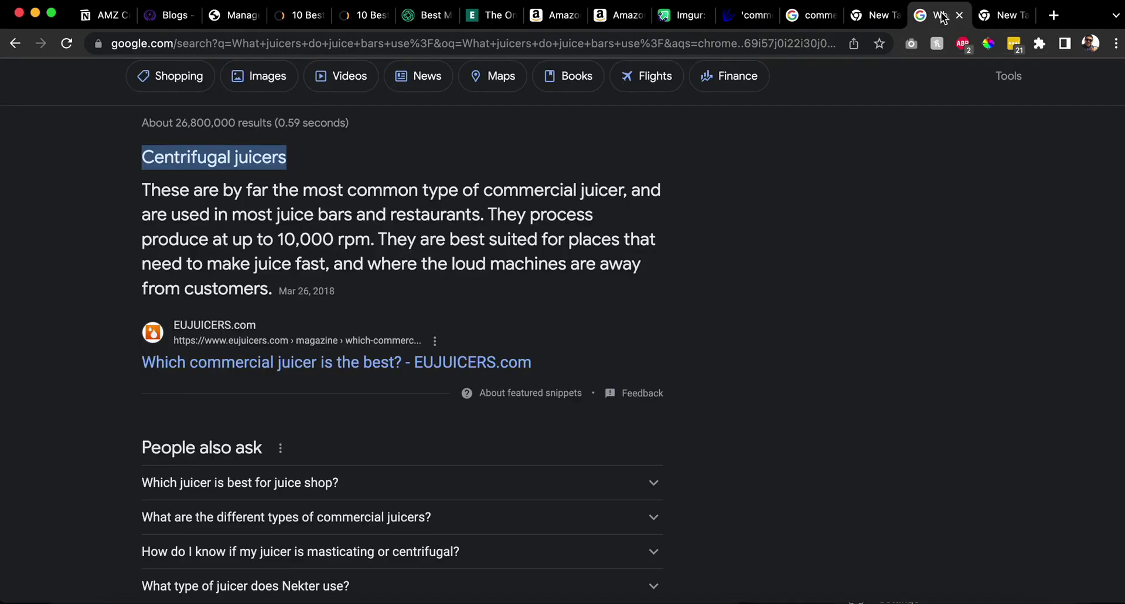
pyautogui.scroll(-3, 540, 269)
pyautogui.scroll(2, 539, 265)
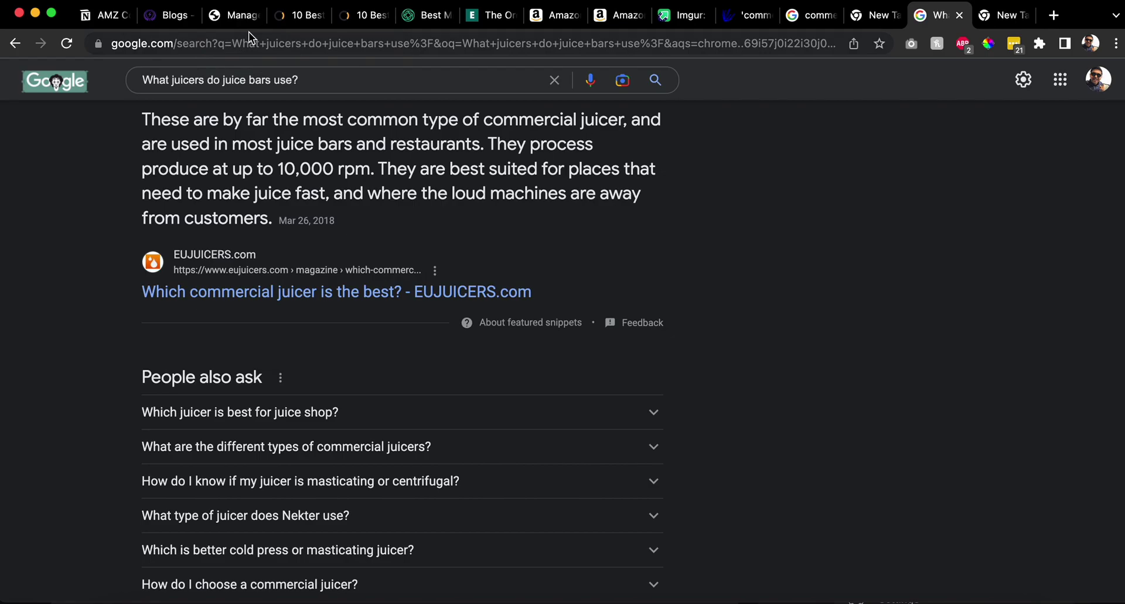
# - Review the juicers post's edit form, checking the article type, title, slug and content from the product sections down to the FAQ
pyautogui.click(298, 16)
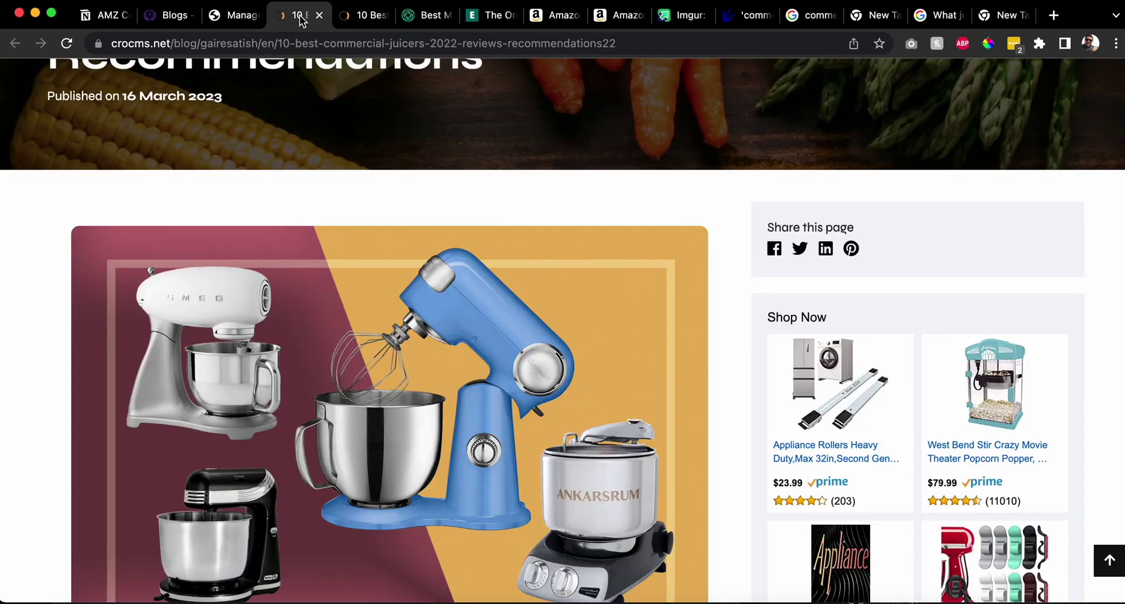
pyautogui.click(245, 21)
pyautogui.scroll(10, 356, 274)
pyautogui.scroll(10, 239, 269)
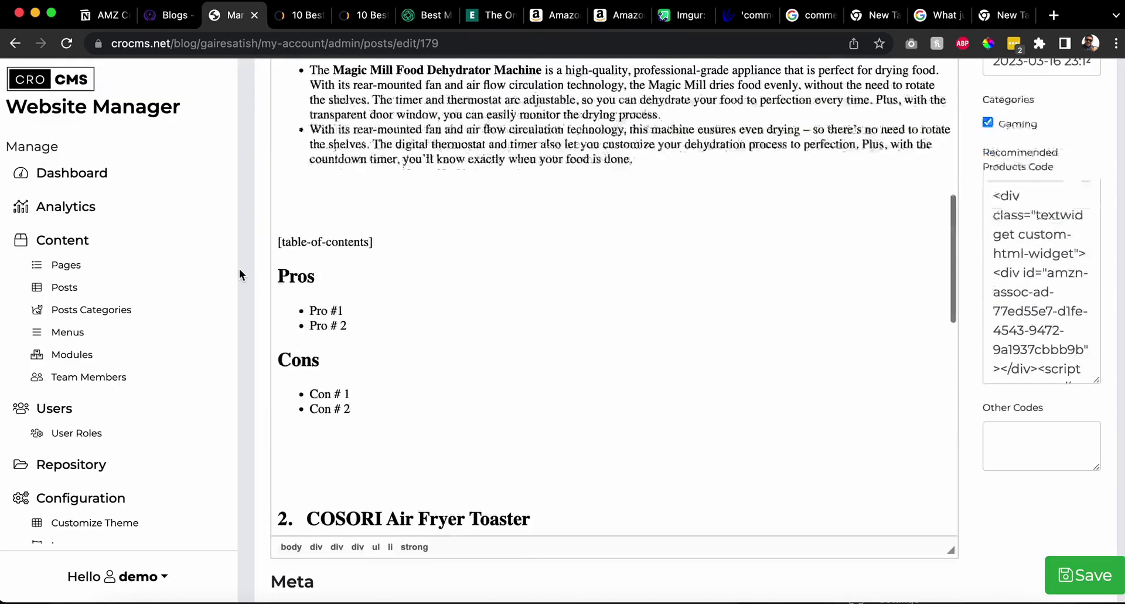
pyautogui.scroll(-4, 239, 269)
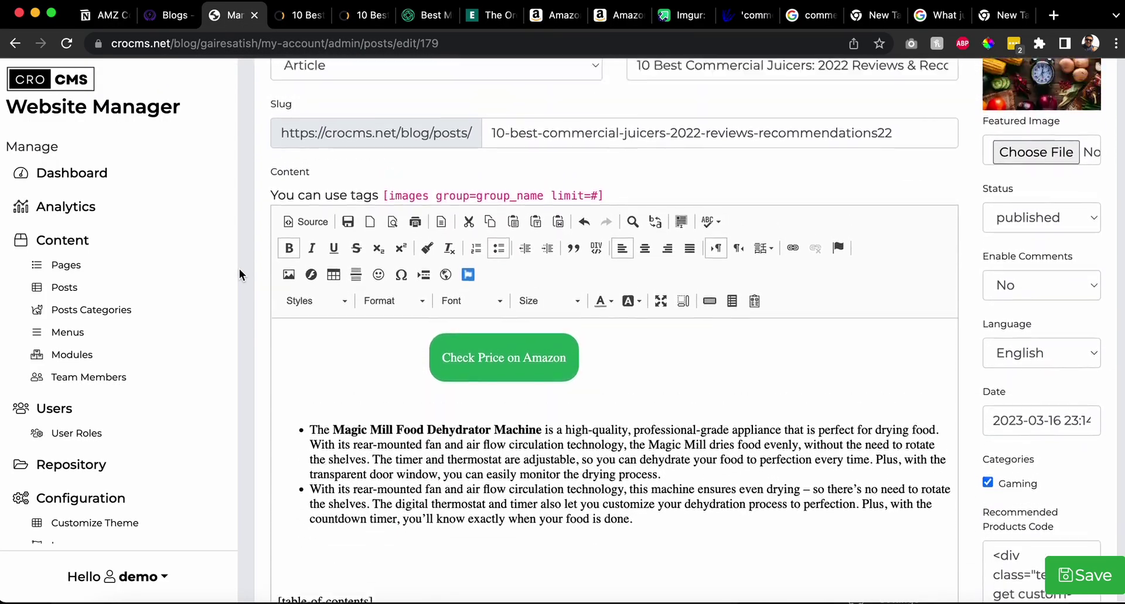
pyautogui.scroll(5, 239, 268)
pyautogui.click(389, 241)
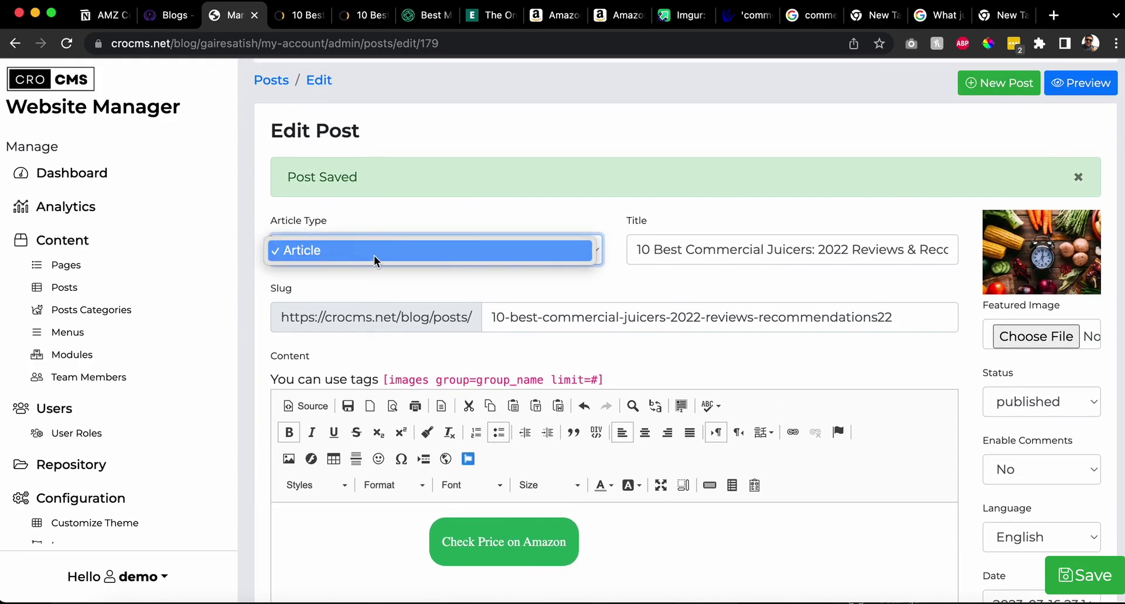
pyautogui.click(402, 203)
pyautogui.tripleClick(686, 249)
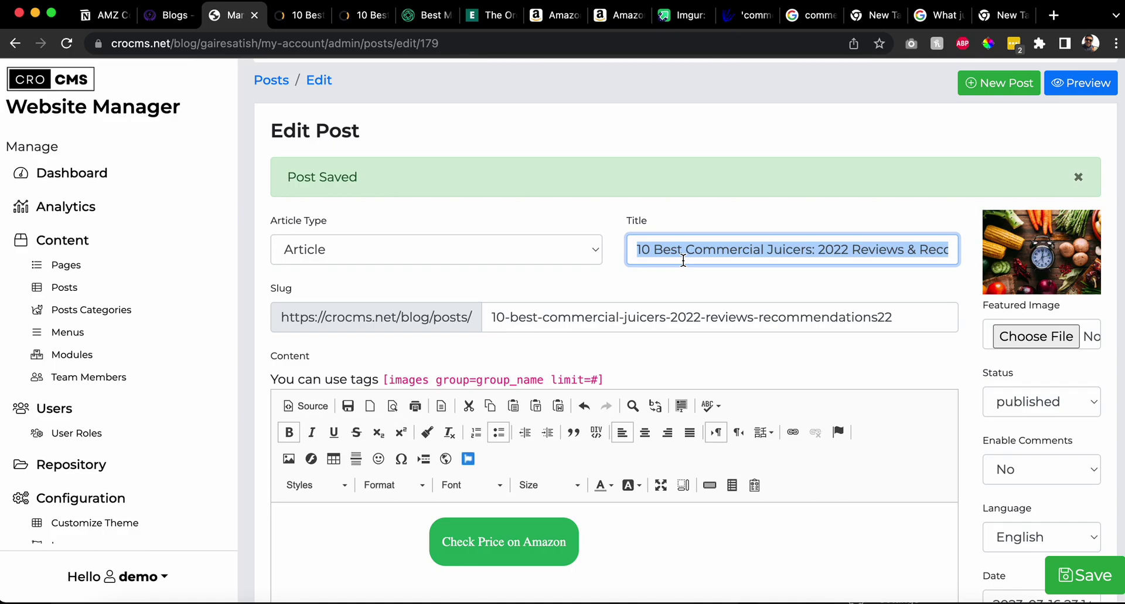
pyautogui.scroll(-2, 642, 296)
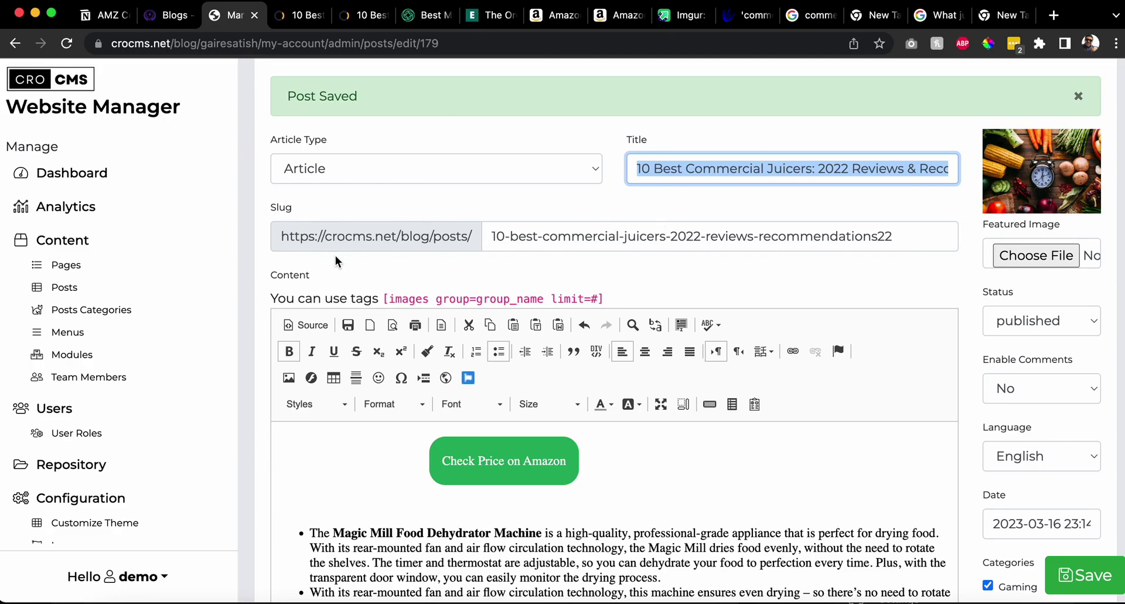
pyautogui.tripleClick(323, 241)
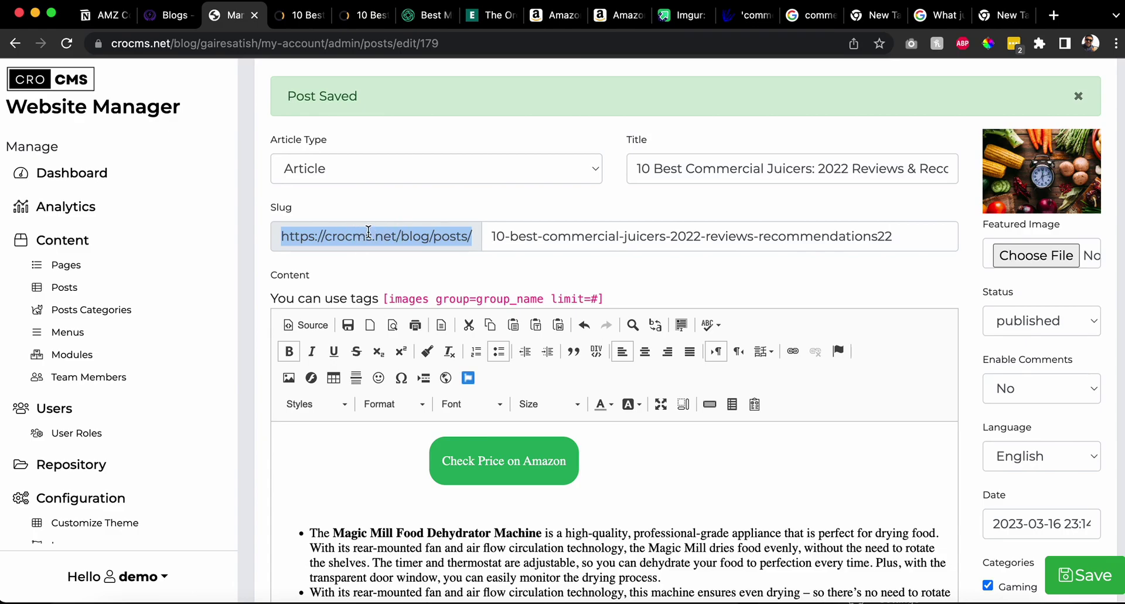
pyautogui.tripleClick(621, 249)
pyautogui.scroll(-10, 583, 349)
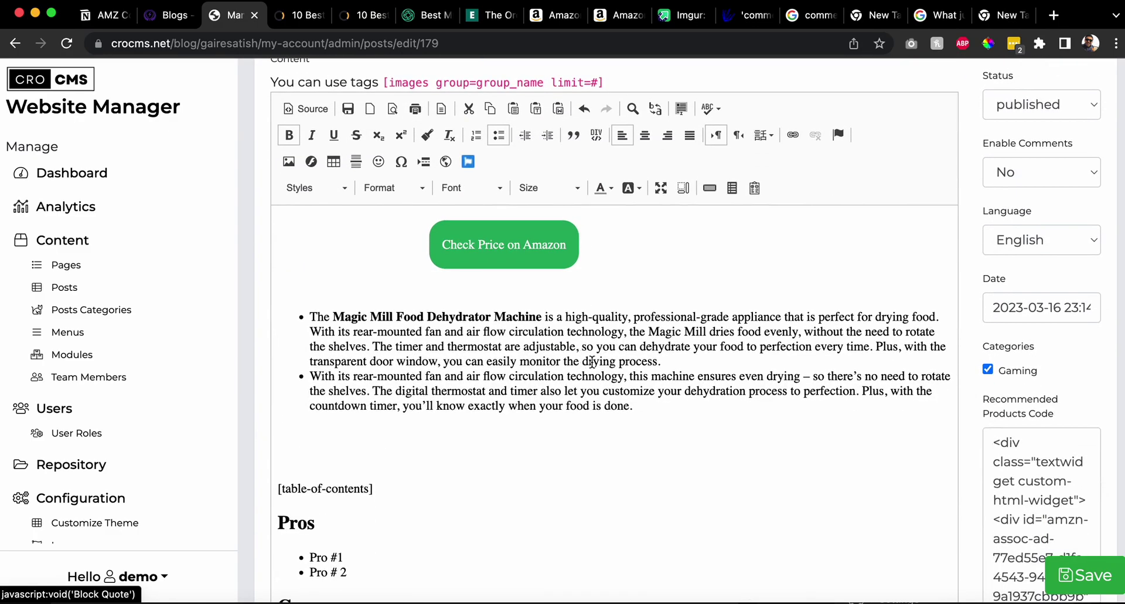
pyautogui.scroll(-10, 638, 366)
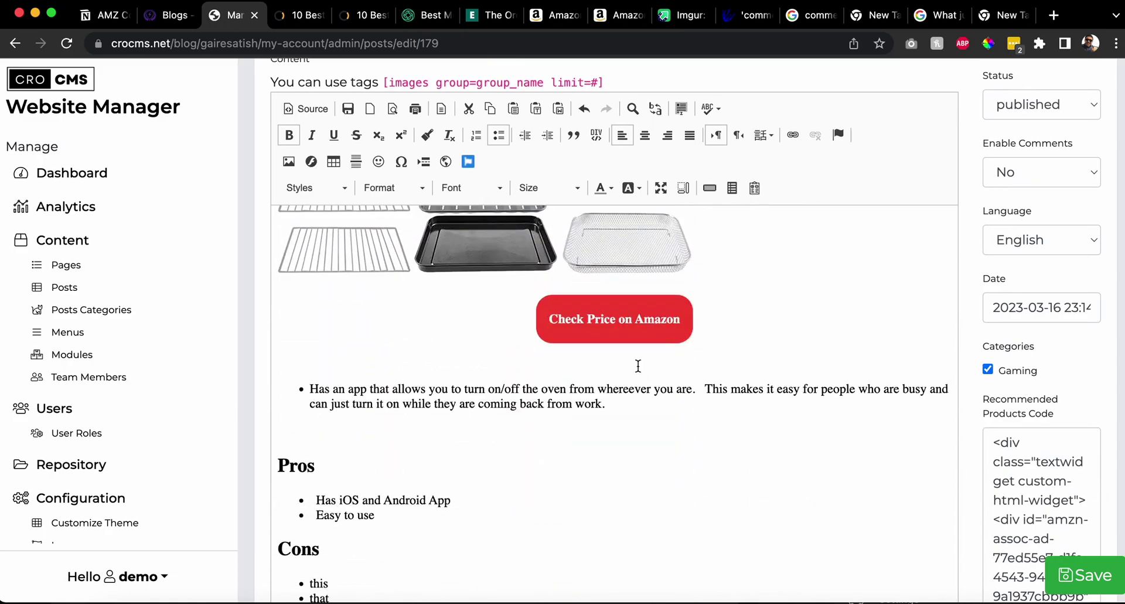
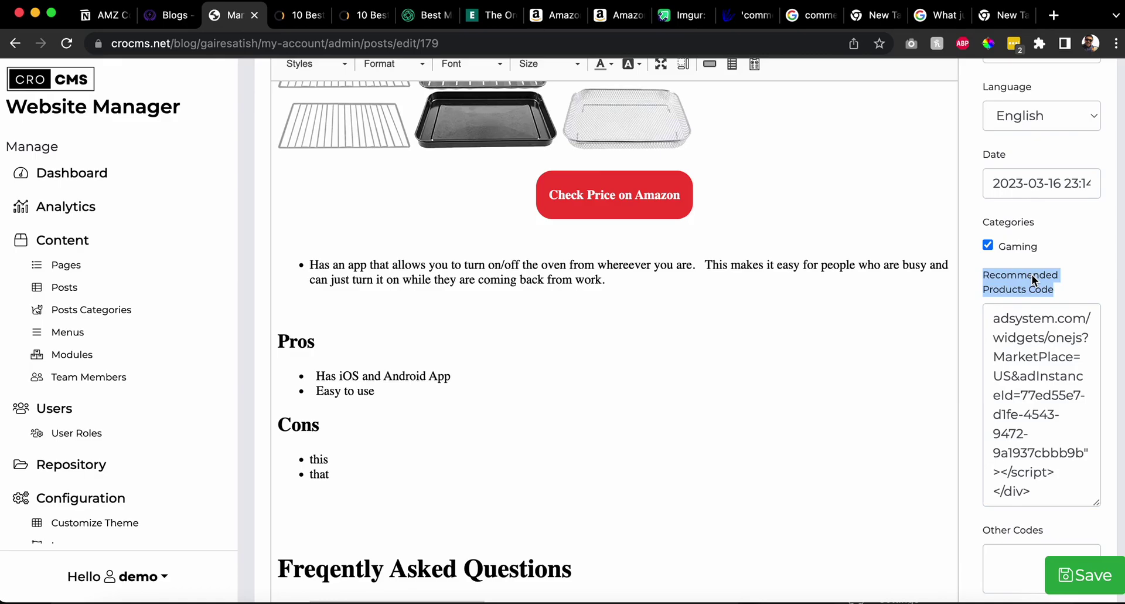
# - Search the web in a new tab for "recommended products code for amazon associates" and look through the results
pyautogui.press('super+c')
pyautogui.press('super+t')
pyautogui.press('super+v')
pyautogui.write('for amazon ass')
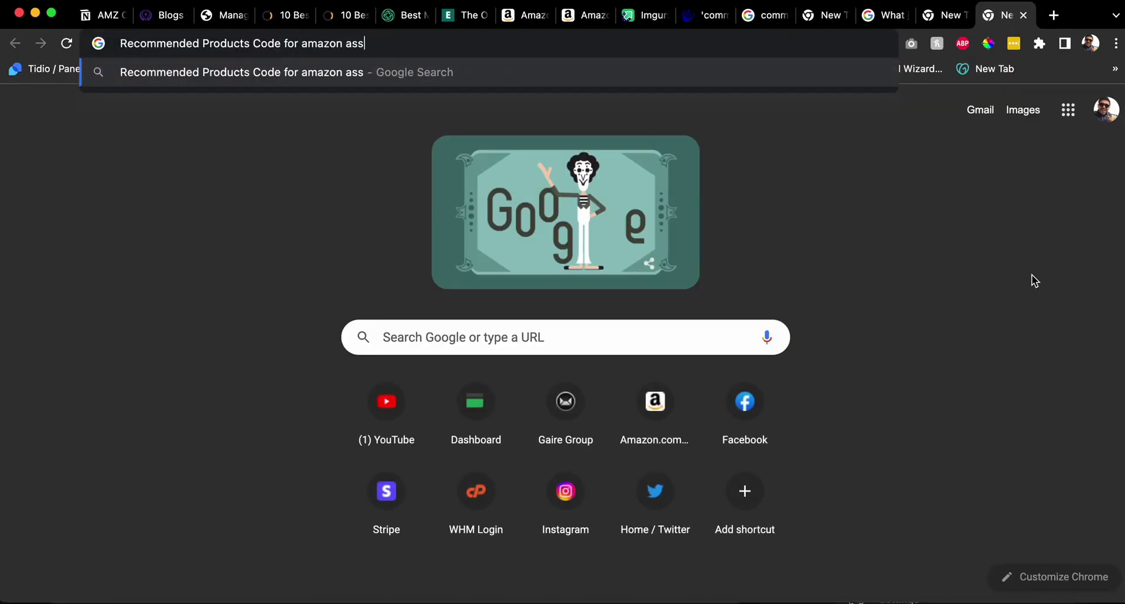
pyautogui.press('BackSpace')
pyautogui.press('Down')
pyautogui.press('Return')
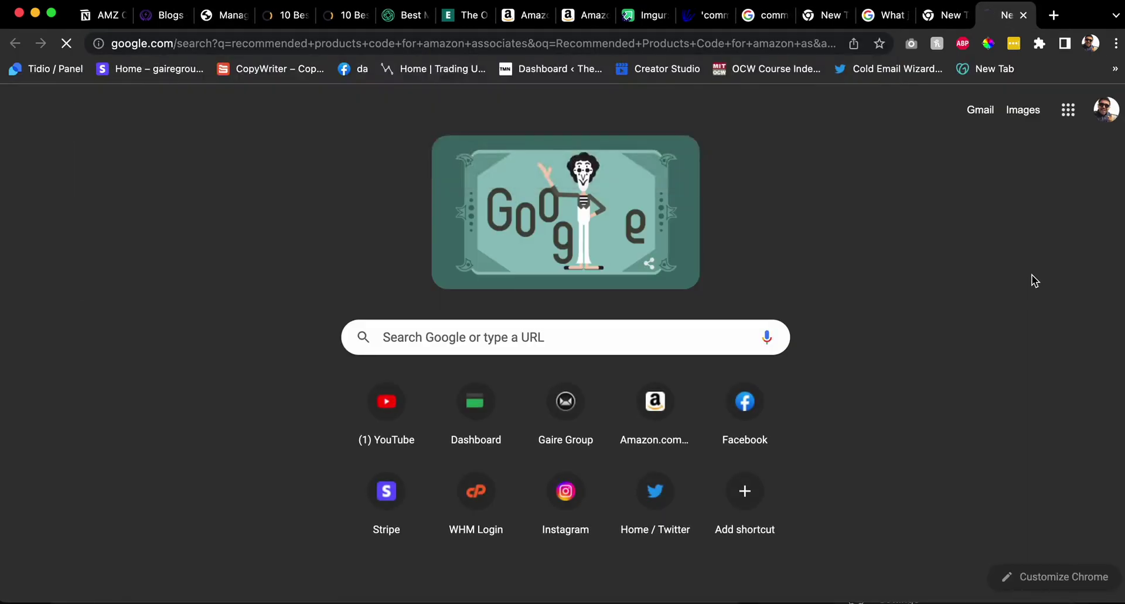
pyautogui.scroll(-4, 398, 317)
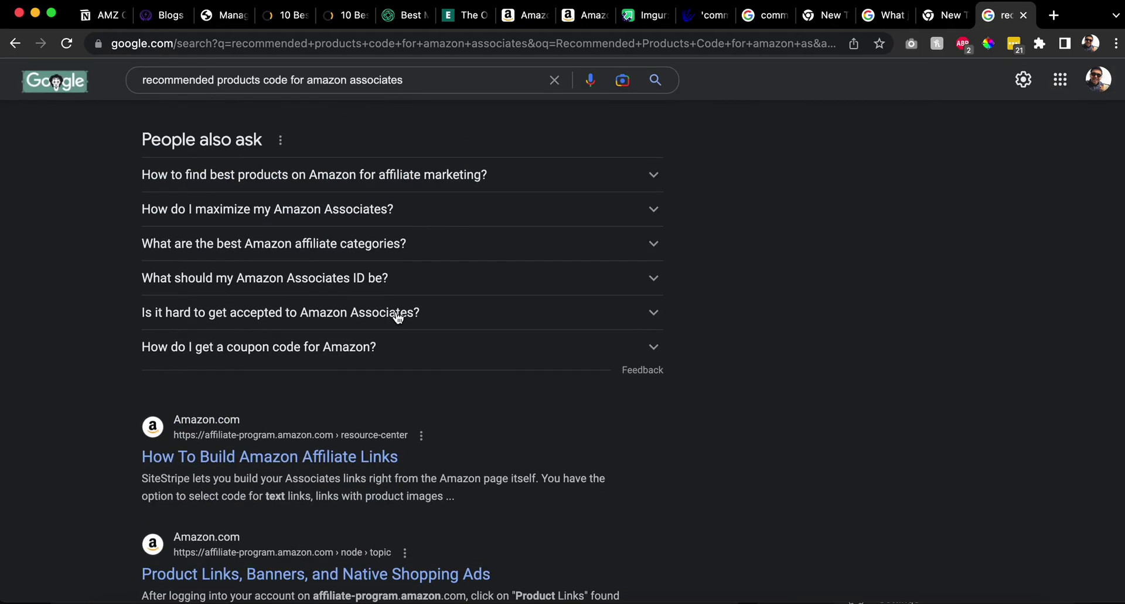
# - Search for "amazon associates" and open the Amazon Associates reports page
pyautogui.click(384, 49)
pyautogui.write('amazon ass')
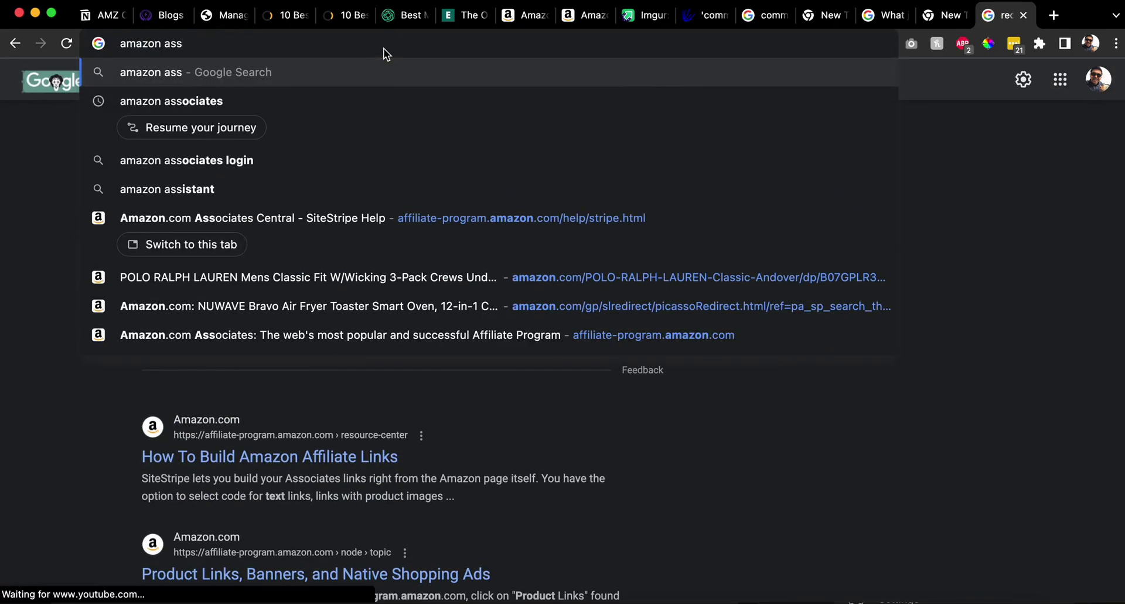
pyautogui.press('Down')
pyautogui.press('Return')
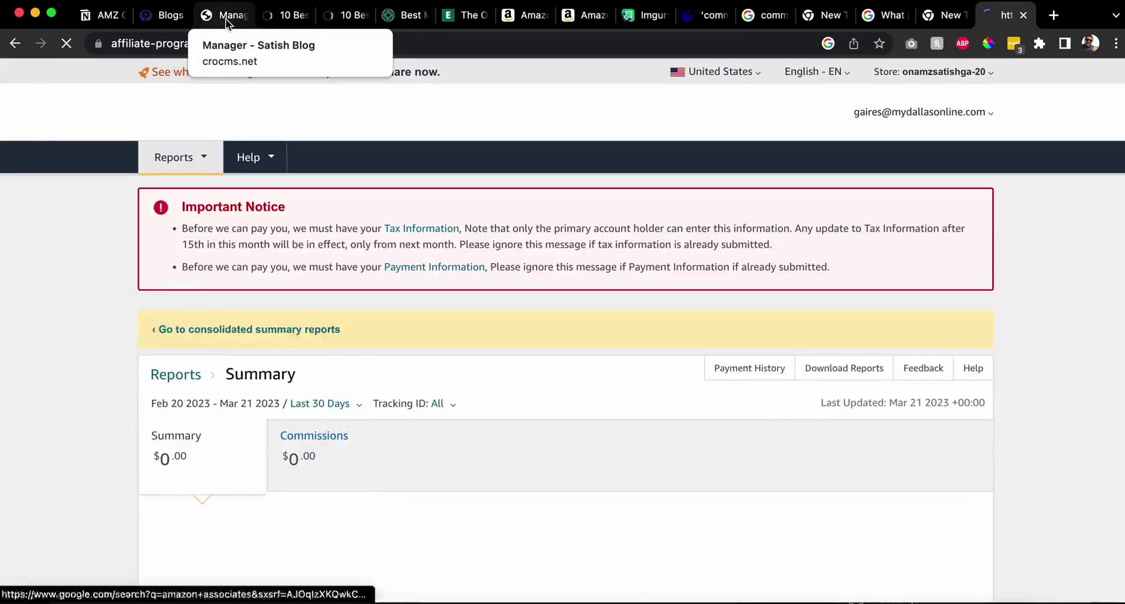
# - Return to the post being edited and examine the Amazon ad widget code in its Recommended Products Code field
pyautogui.click(226, 18)
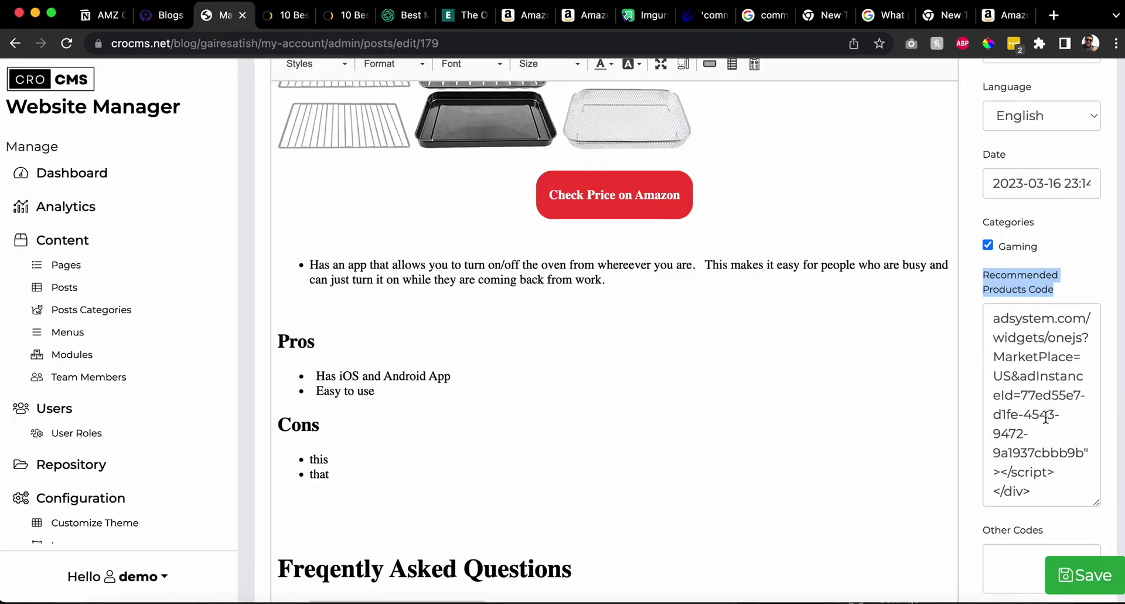
pyautogui.click(1044, 444)
pyautogui.scroll(5, 1045, 444)
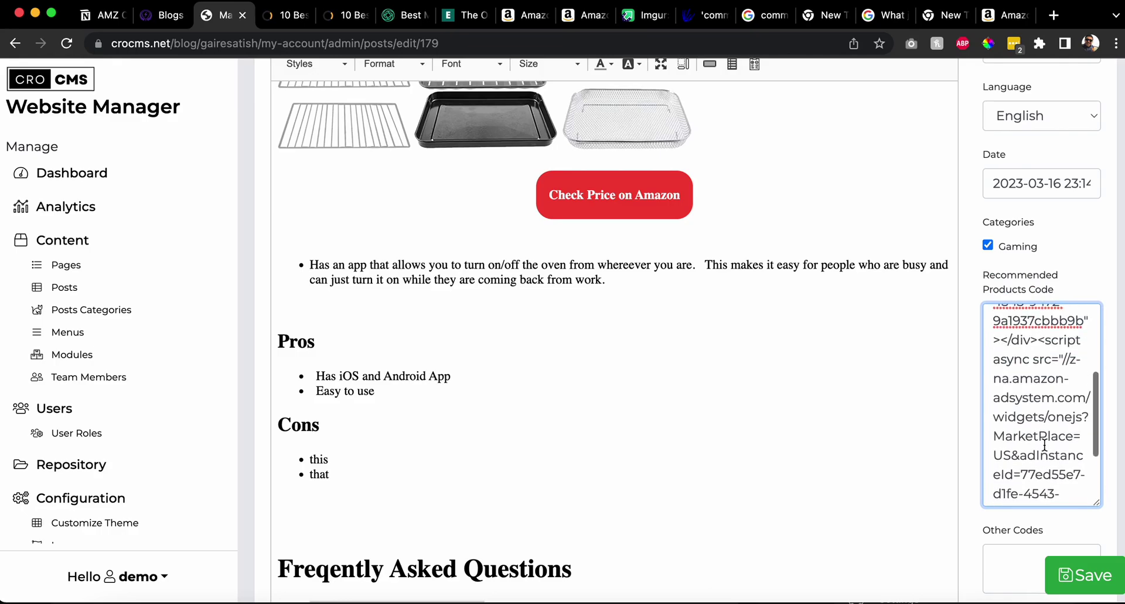
pyautogui.scroll(3, 1044, 444)
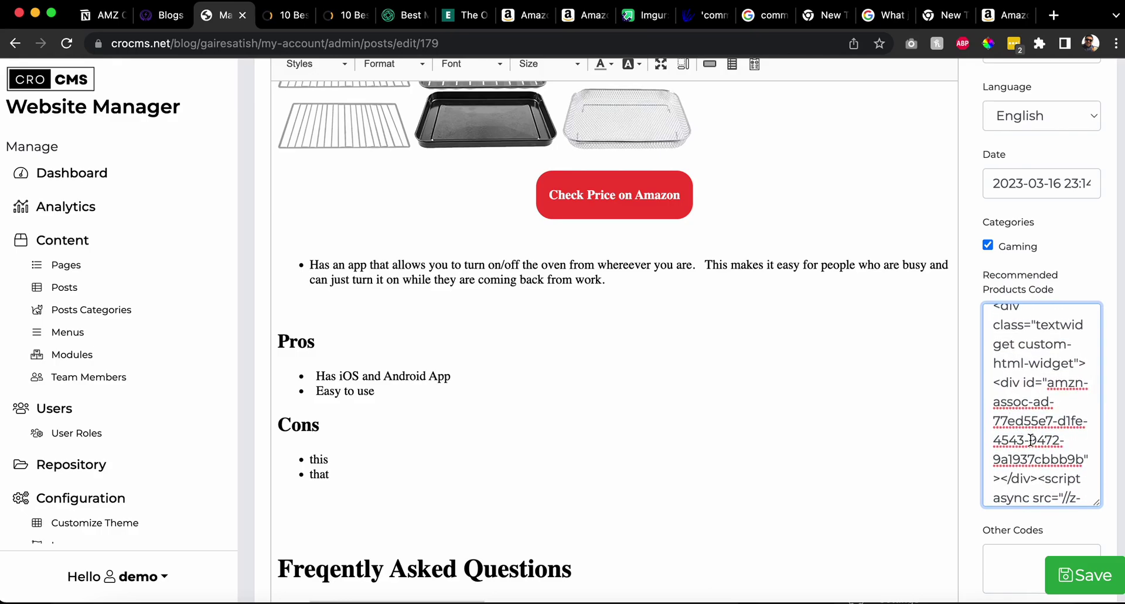
pyautogui.scroll(-5, 1032, 440)
# - Look through the Amazon Associates reports summary page and its Help options for product ad tools
pyautogui.click(1001, 15)
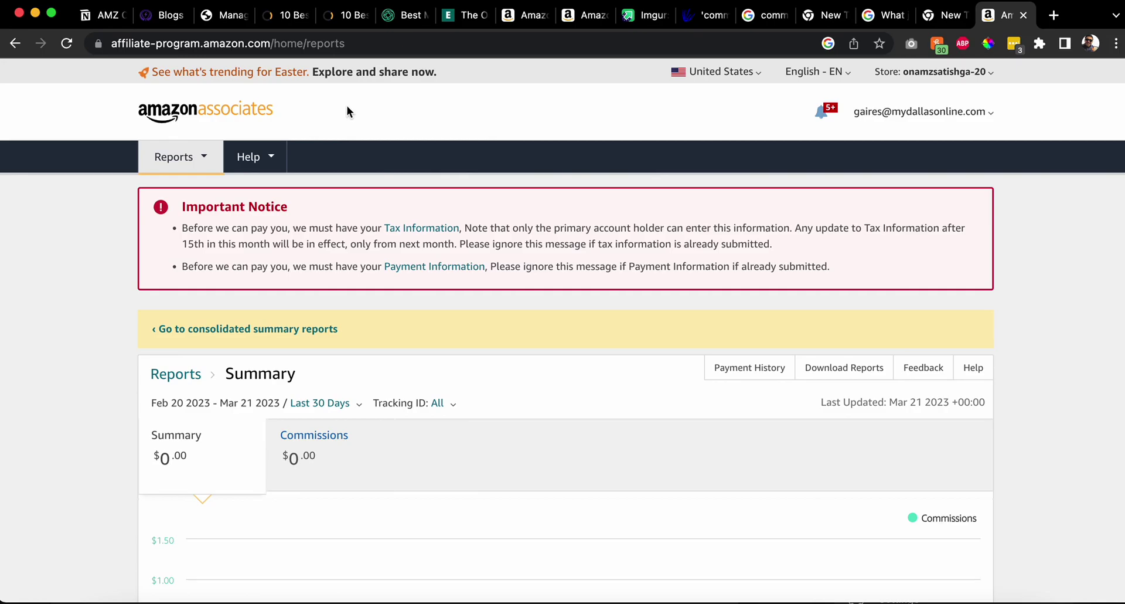
pyautogui.scroll(-8, 396, 361)
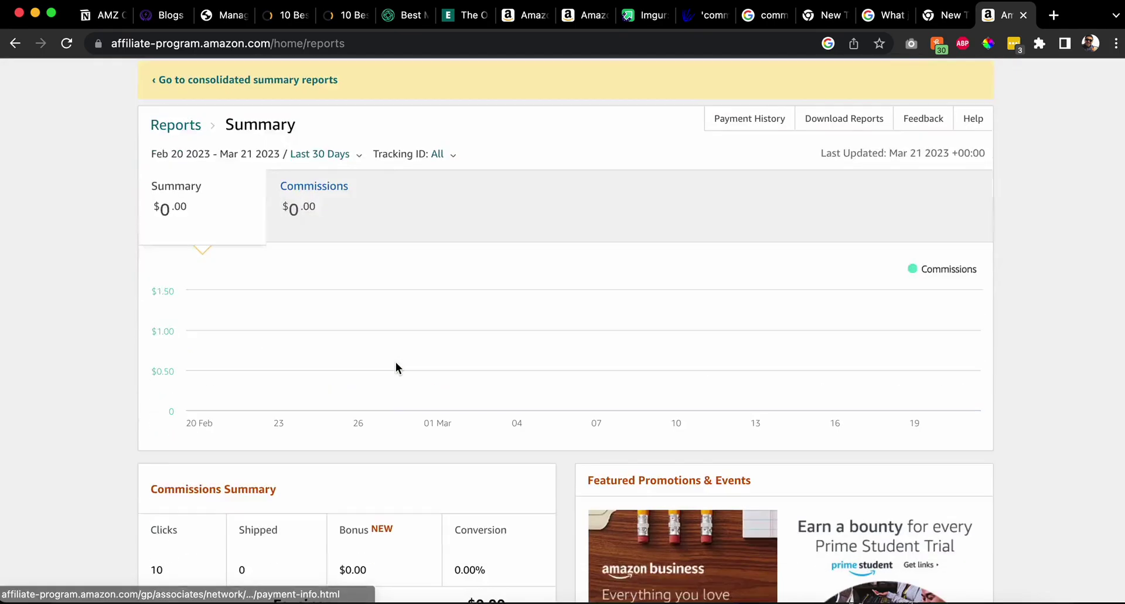
pyautogui.scroll(-2, 395, 362)
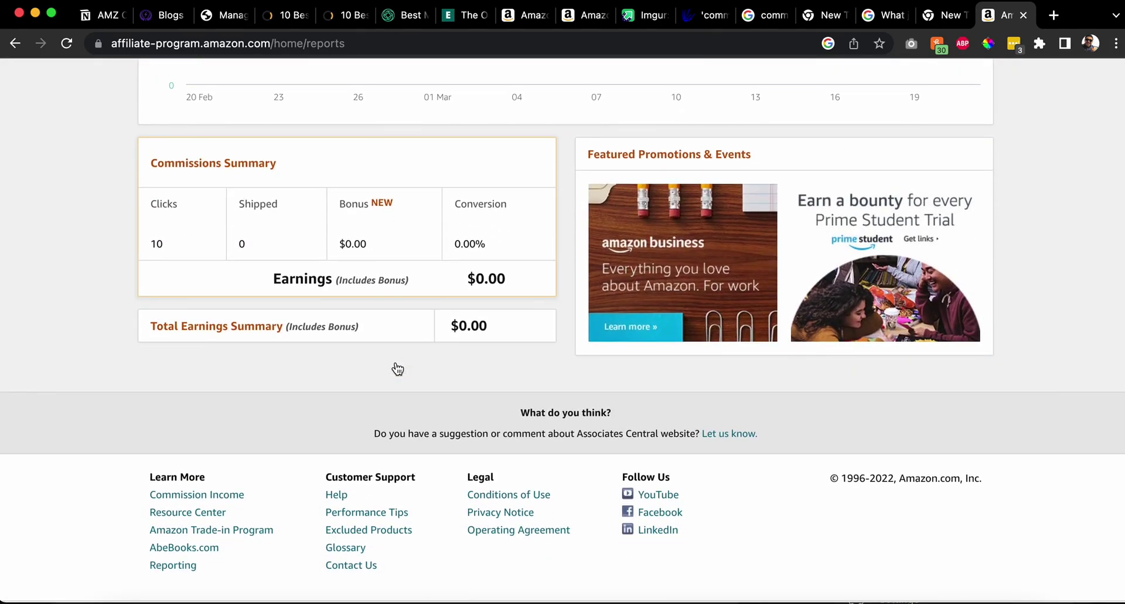
pyautogui.scroll(10, 395, 361)
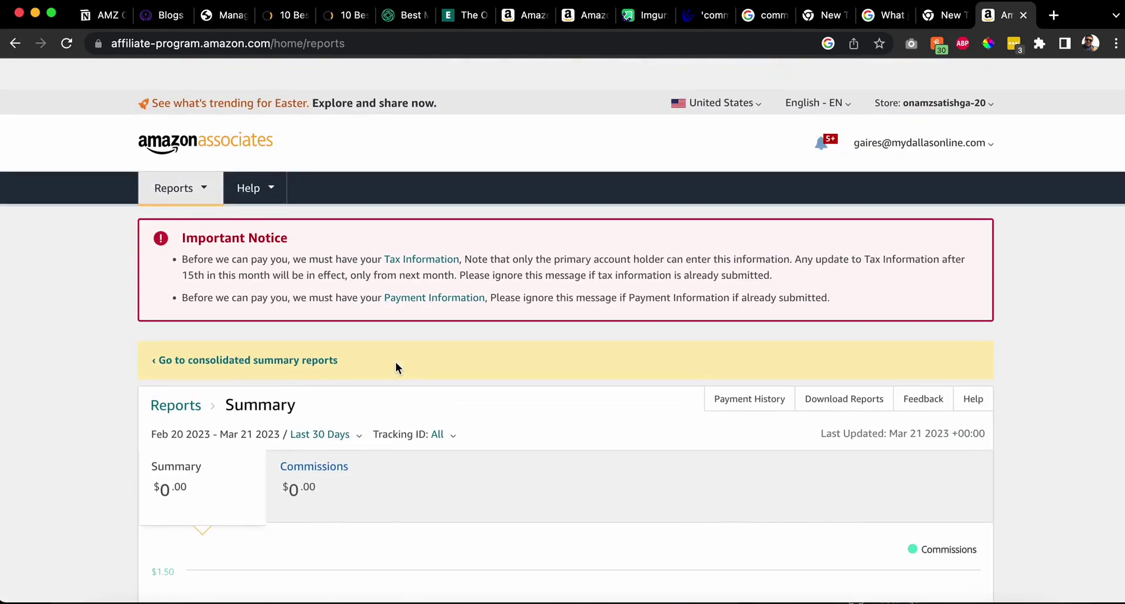
pyautogui.moveTo(240, 160)
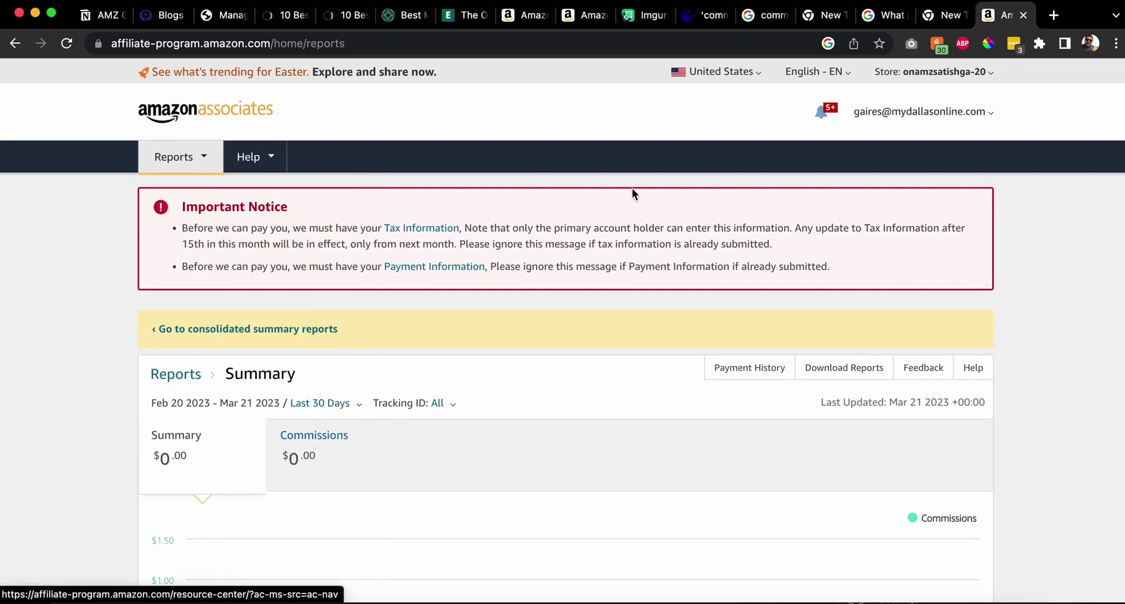
# - Search the web in a new tab for "amazon associates widget code"
pyautogui.press('super+t')
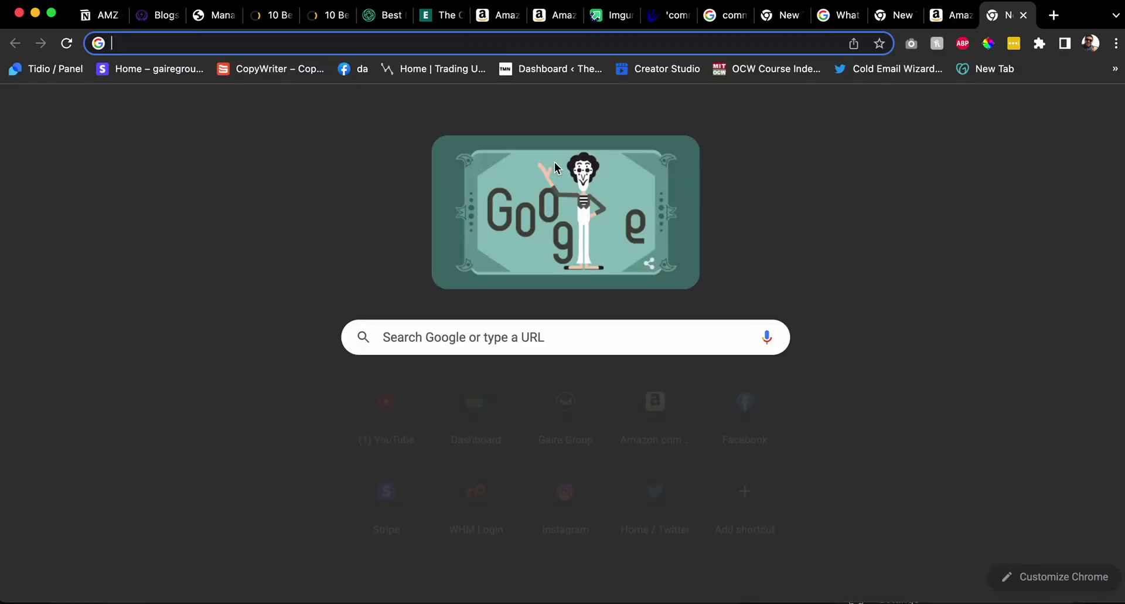
pyautogui.write('amazin')
pyautogui.press('BackSpace')
pyautogui.press('BackSpace')
pyautogui.press('BackSpace')
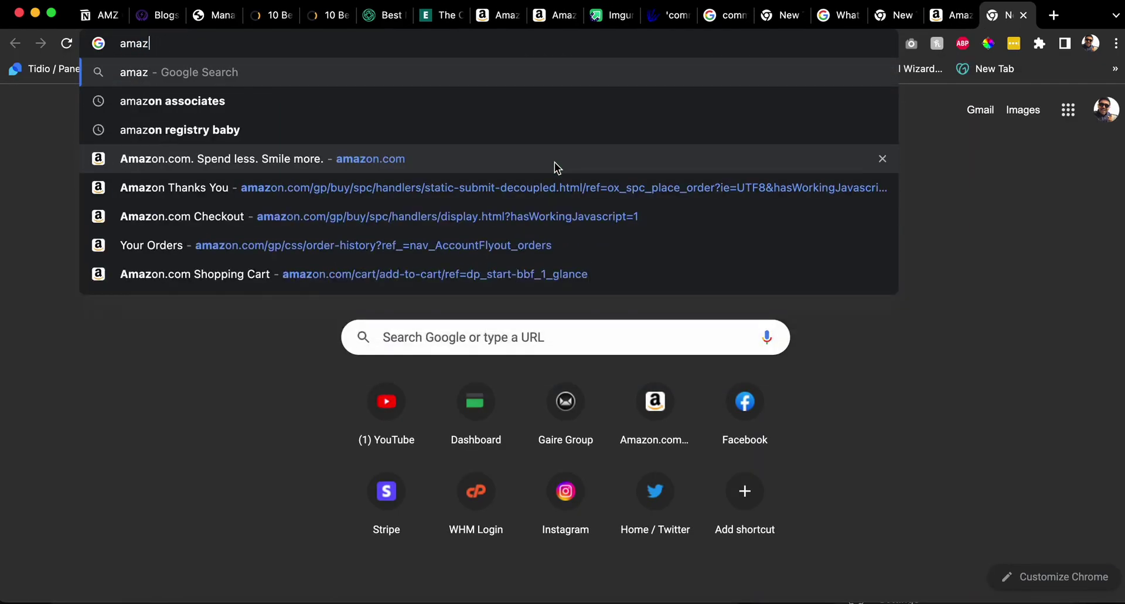
pyautogui.write('on associates wiege')
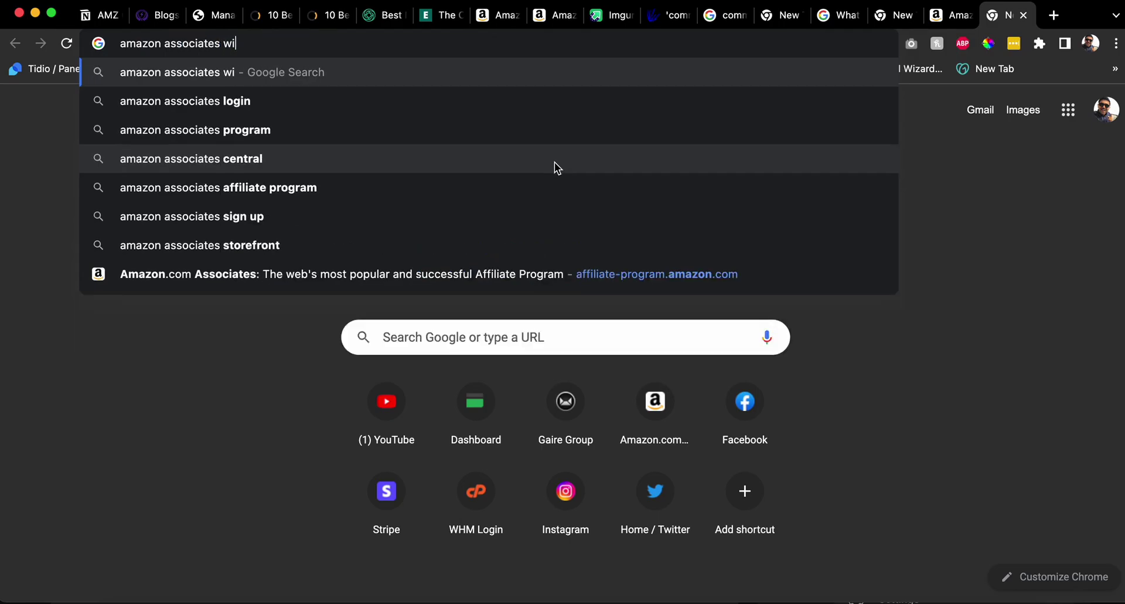
pyautogui.press('BackSpace')
pyautogui.press('BackSpace')
pyautogui.press('BackSpace')
pyautogui.write('dget code')
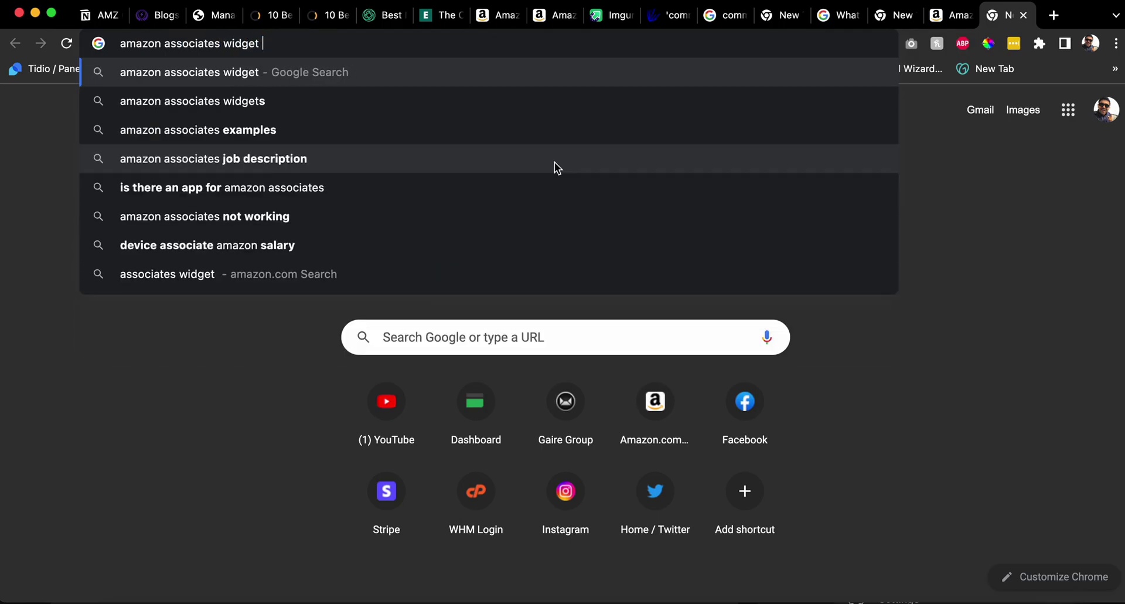
pyautogui.press('Return')
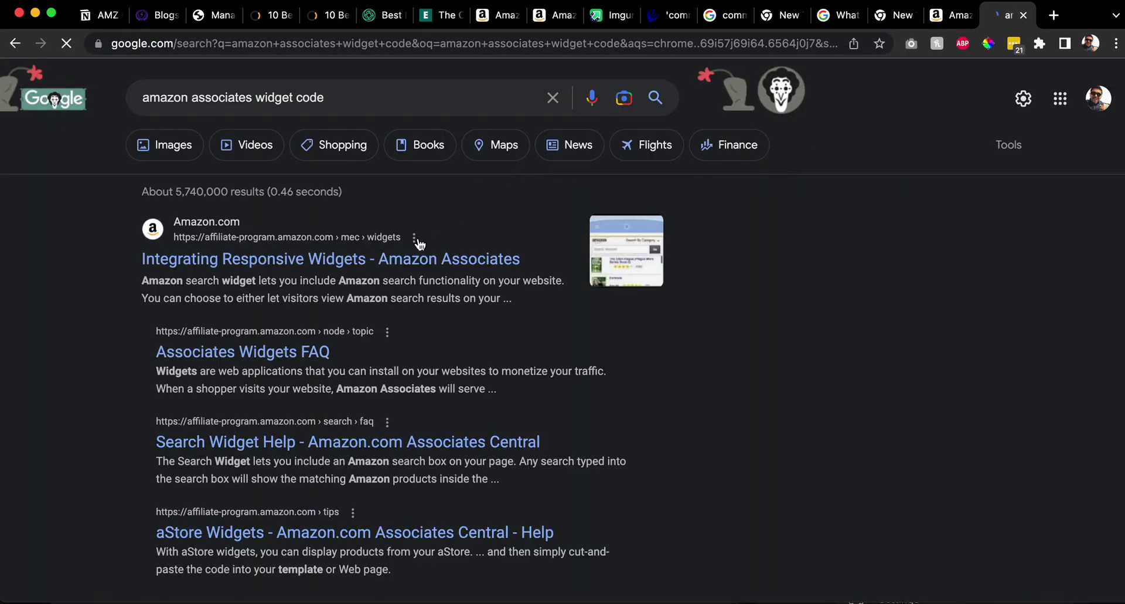
# - Read the Integrating Responsive Widgets page, try its Search Widget configuration link, and go to Associates Central Home
pyautogui.click(386, 267)
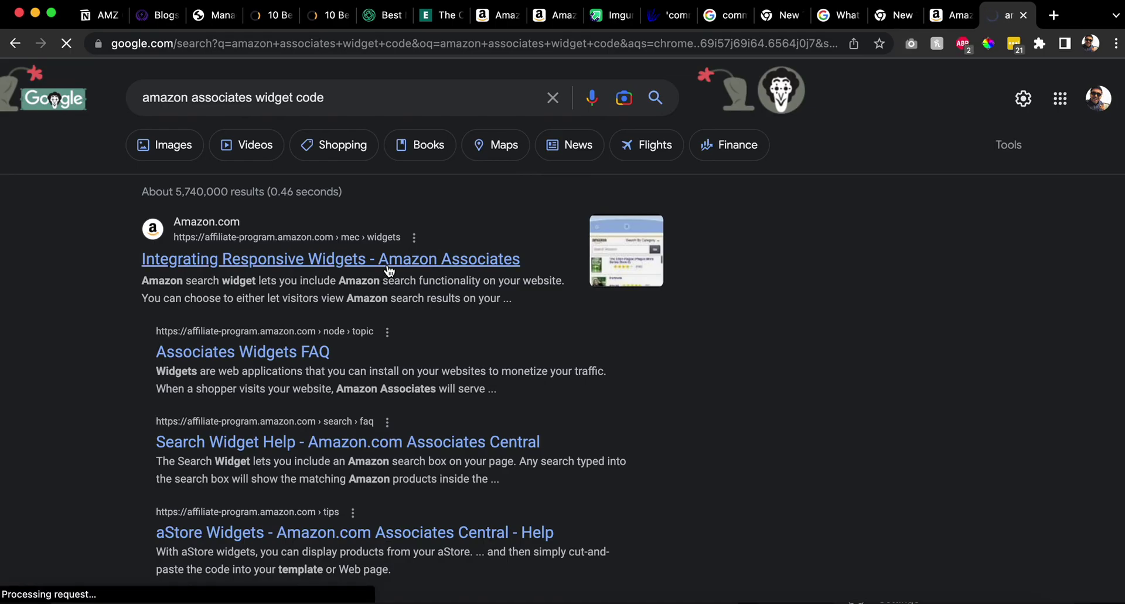
pyautogui.scroll(-3, 387, 269)
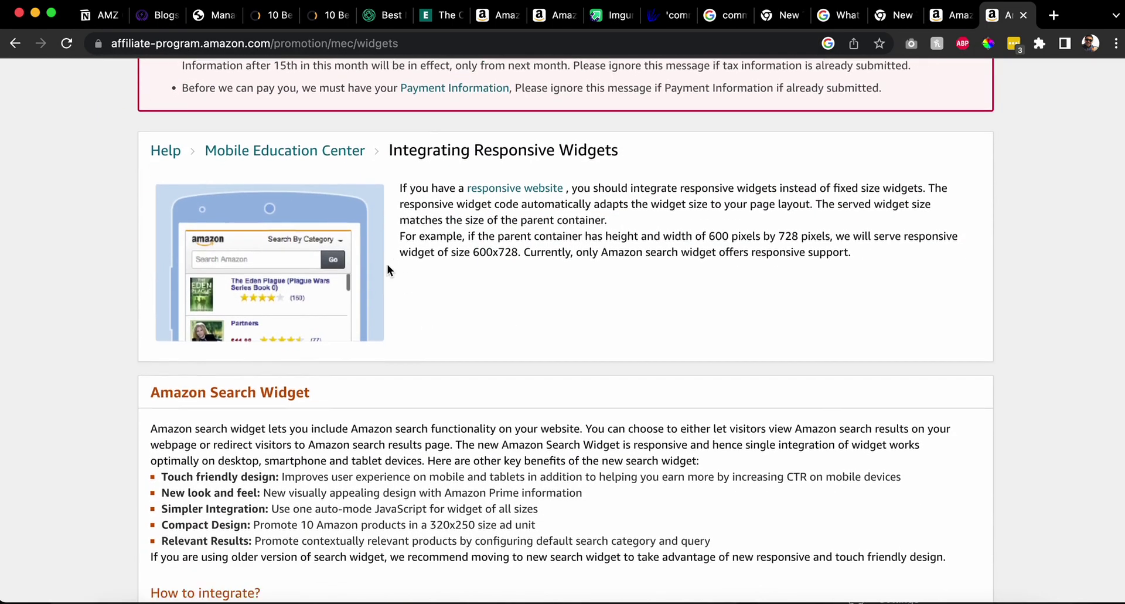
pyautogui.scroll(-4, 472, 237)
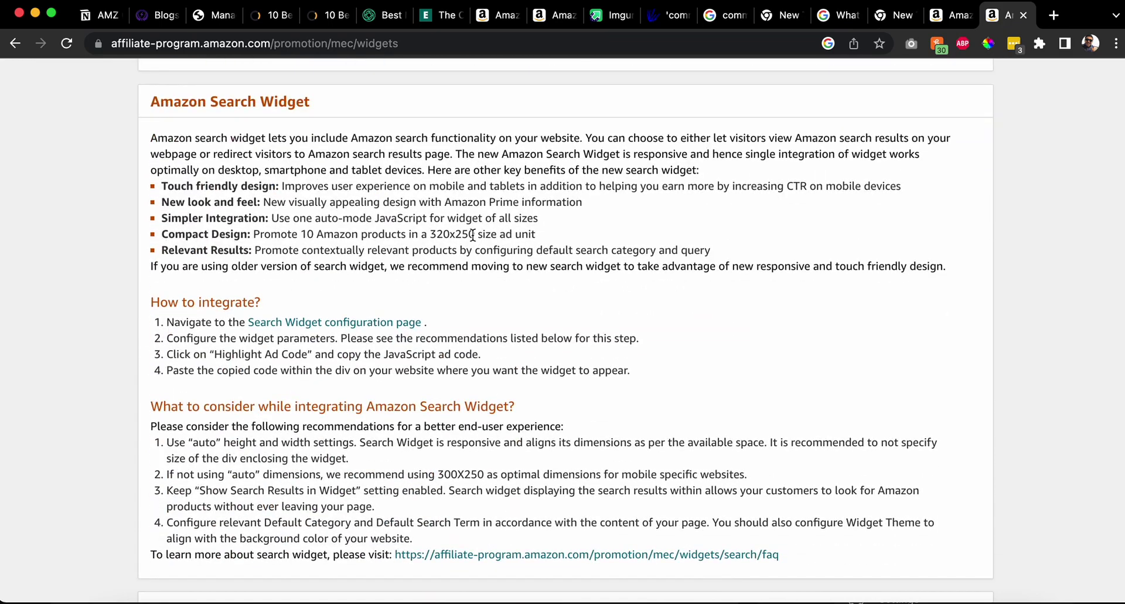
pyautogui.click(351, 323)
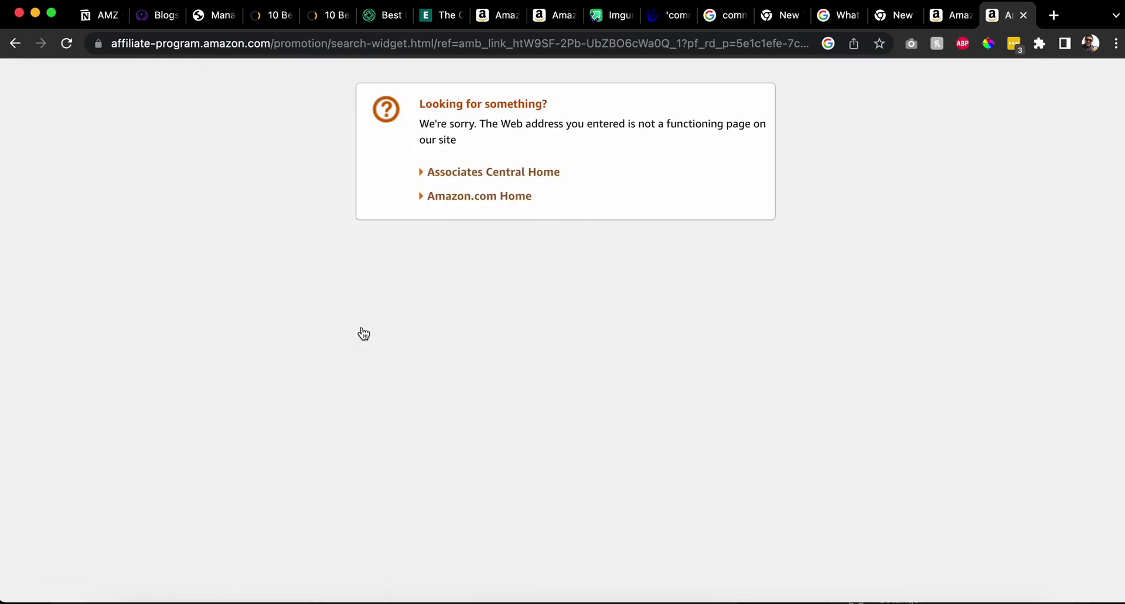
pyautogui.click(471, 178)
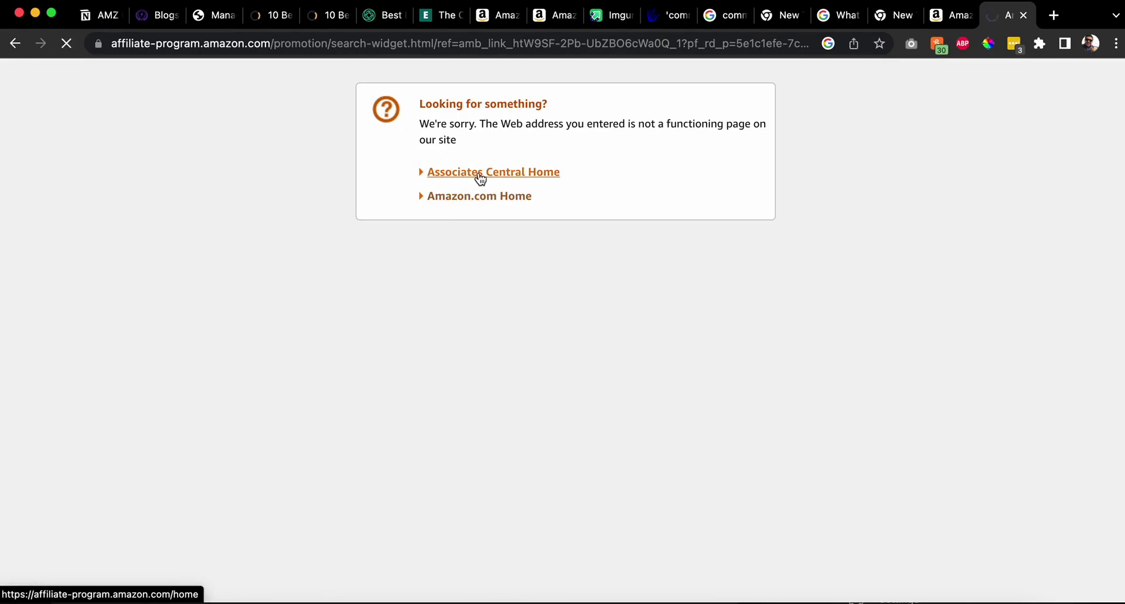
# - Examine the Shop Now product ads on the published commercial juicers post
pyautogui.click(905, 26)
pyautogui.click(221, 19)
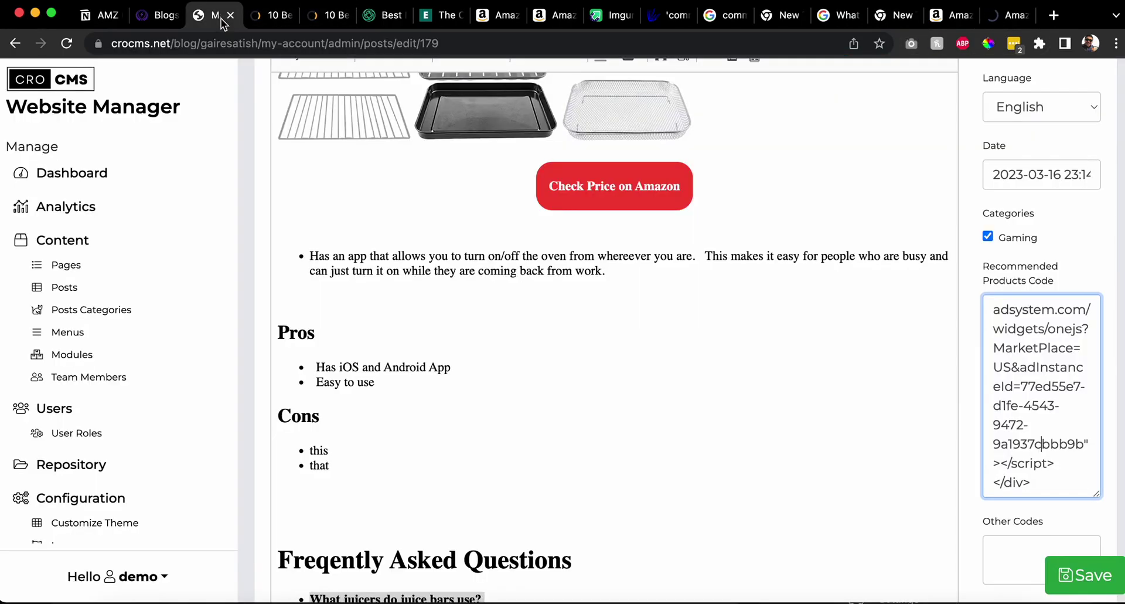
pyautogui.click(270, 15)
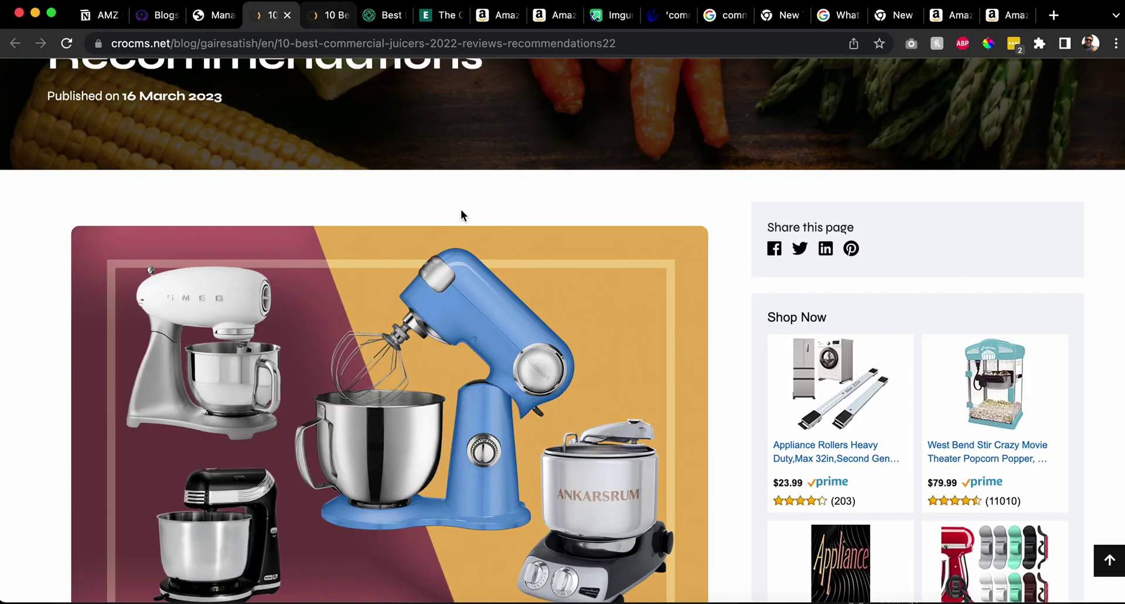
pyautogui.scroll(-5, 603, 346)
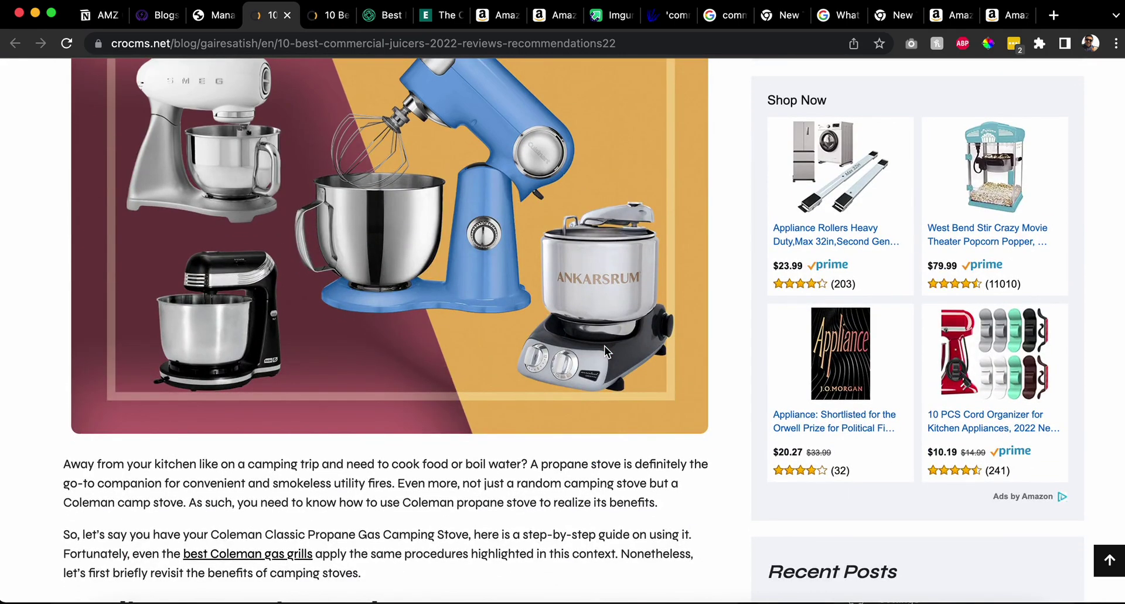
pyautogui.scroll(3, 603, 346)
pyautogui.scroll(-8, 603, 346)
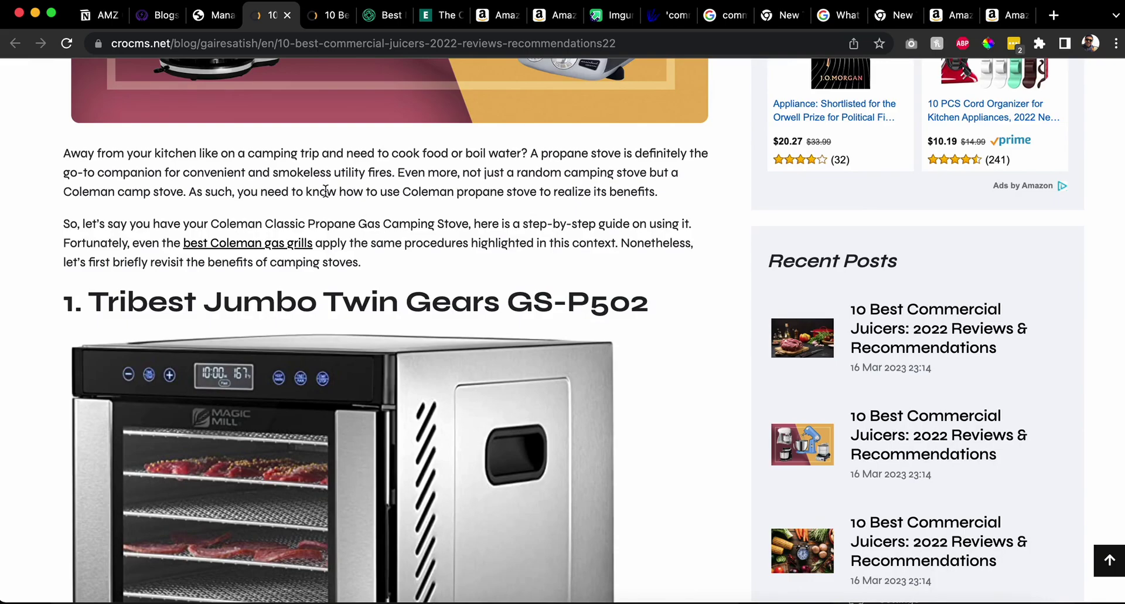
# - Copy the whole Recommended Products Code and paste it into the post body below the Frequently Asked Questions list
pyautogui.click(220, 15)
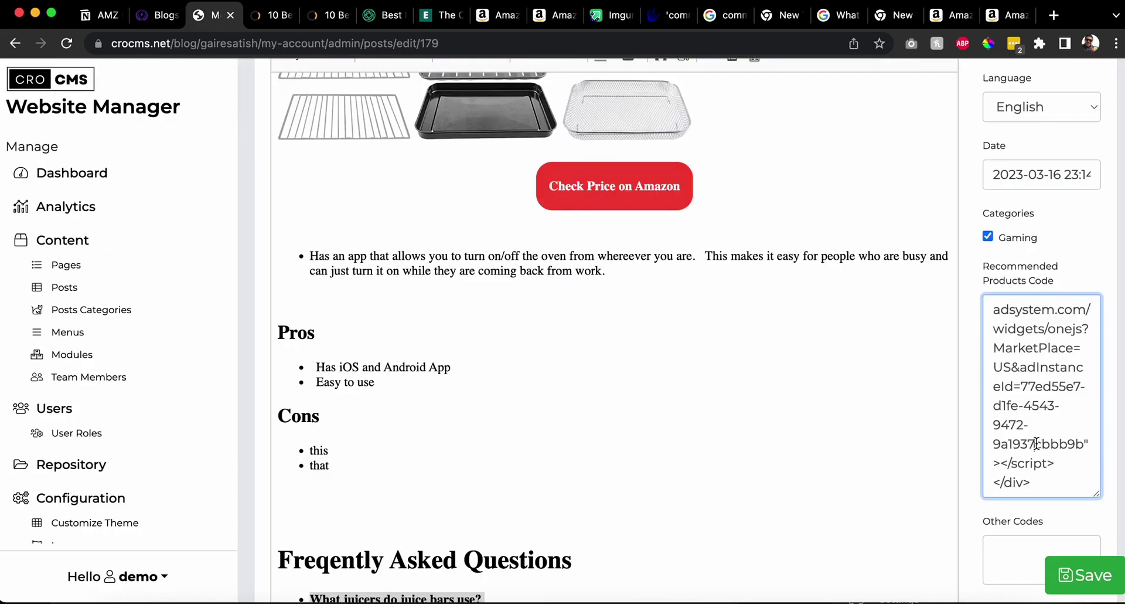
pyautogui.press('super+a')
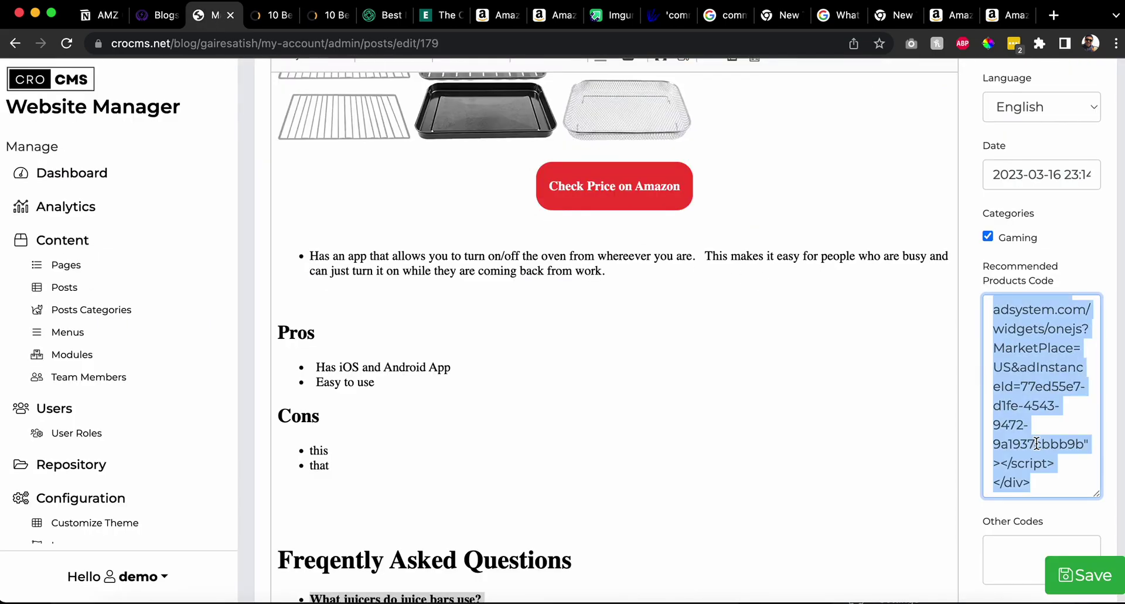
pyautogui.scroll(-9, 721, 438)
pyautogui.scroll(3, 560, 213)
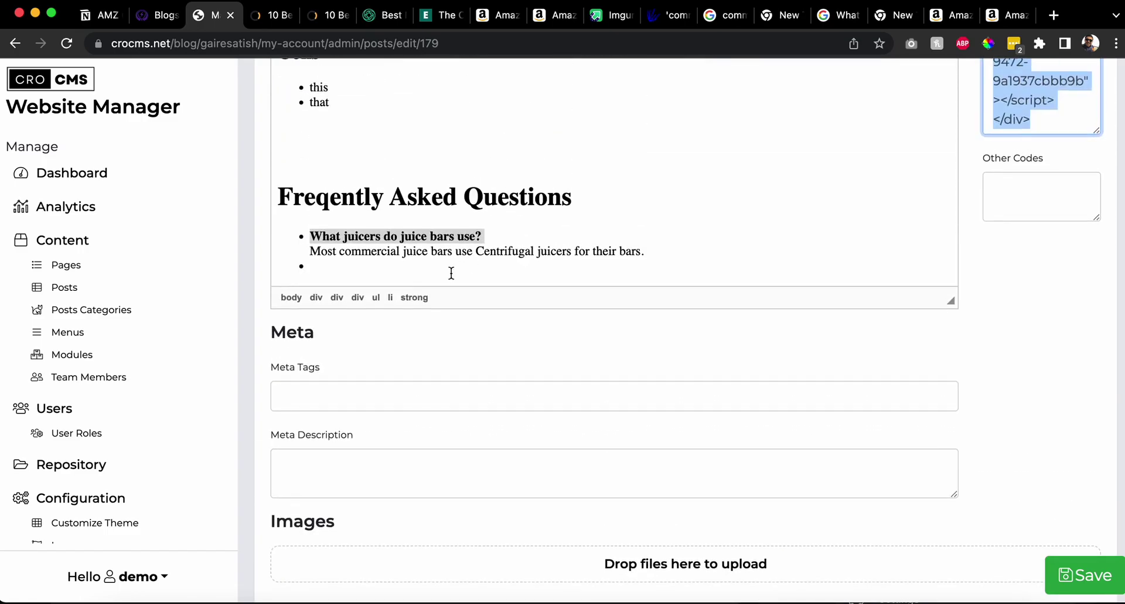
pyautogui.click(451, 273)
pyautogui.press('Return')
pyautogui.press('Return')
pyautogui.press('Return')
pyautogui.write('<div class="textwidget custom-html-widget"><div id="amzn-assoc-ad-77ed55e7-d1fe-4543-9472-9a1937cbbb9b"></div><script async src="//z-na.amazon-adsystem.com/widgets/onejs?MarketPlace=US&adInstanceId=77ed55e7-d1fe-4543-9472-9a1937cbbb9b"></script></div>')
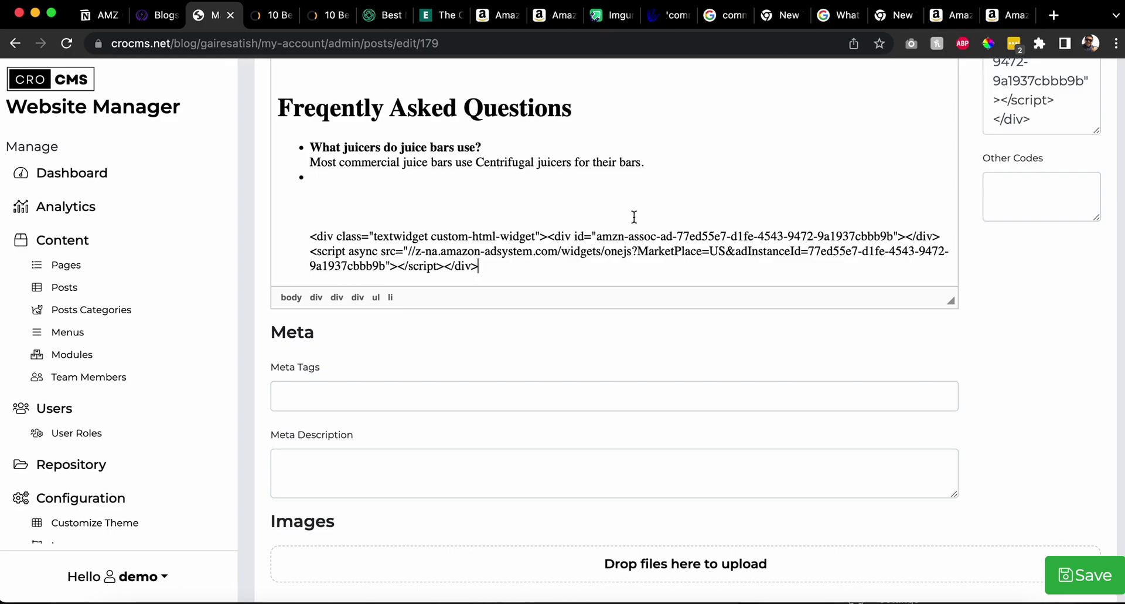
# - Return to Amazon Associates and look through the reports summary page for product ad tools
pyautogui.click(1012, 16)
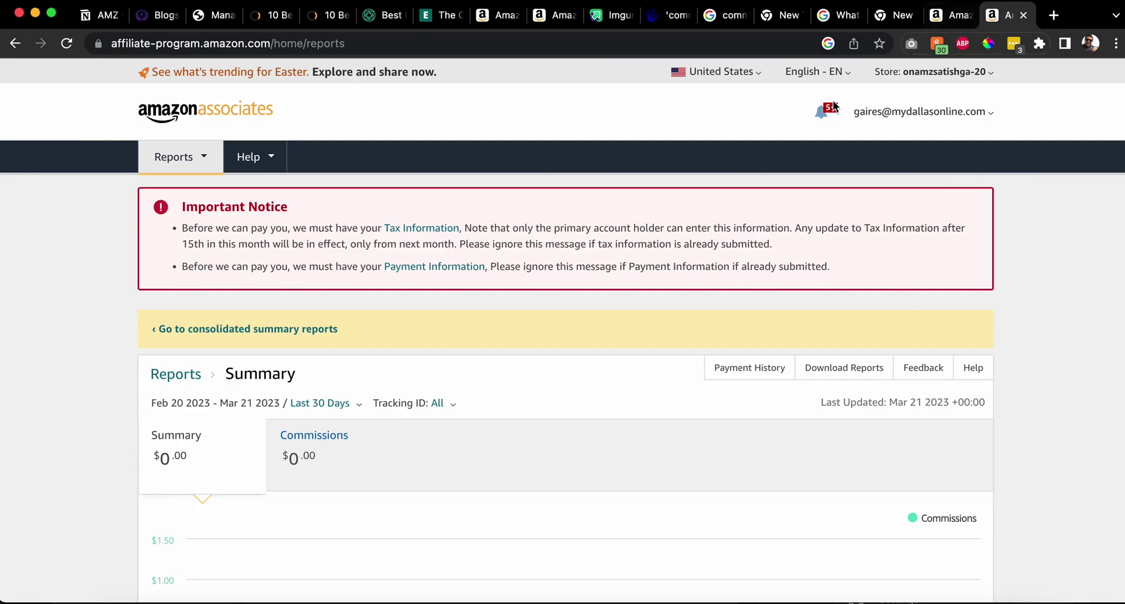
pyautogui.click(944, 19)
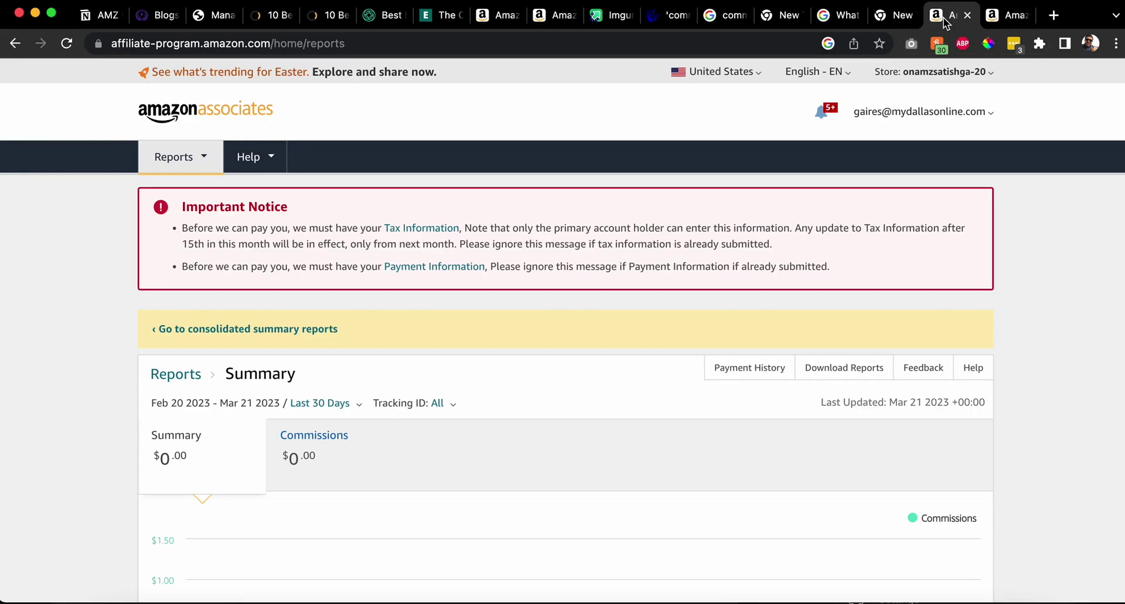
pyautogui.click(896, 16)
pyautogui.click(941, 16)
pyautogui.scroll(-3, 500, 208)
pyautogui.scroll(-8, 500, 208)
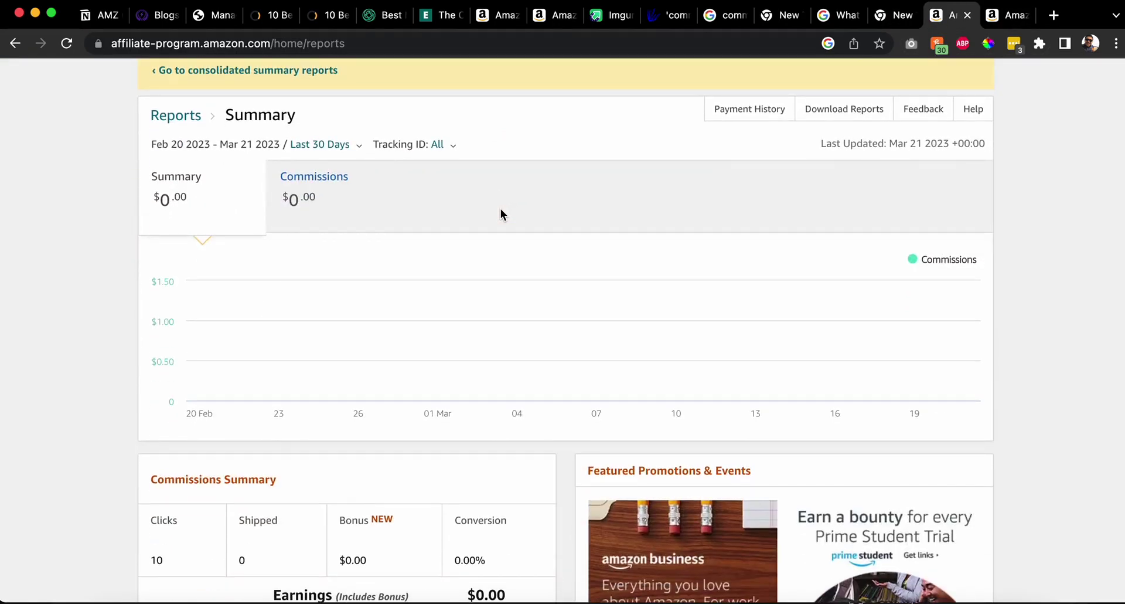
pyautogui.scroll(12, 500, 209)
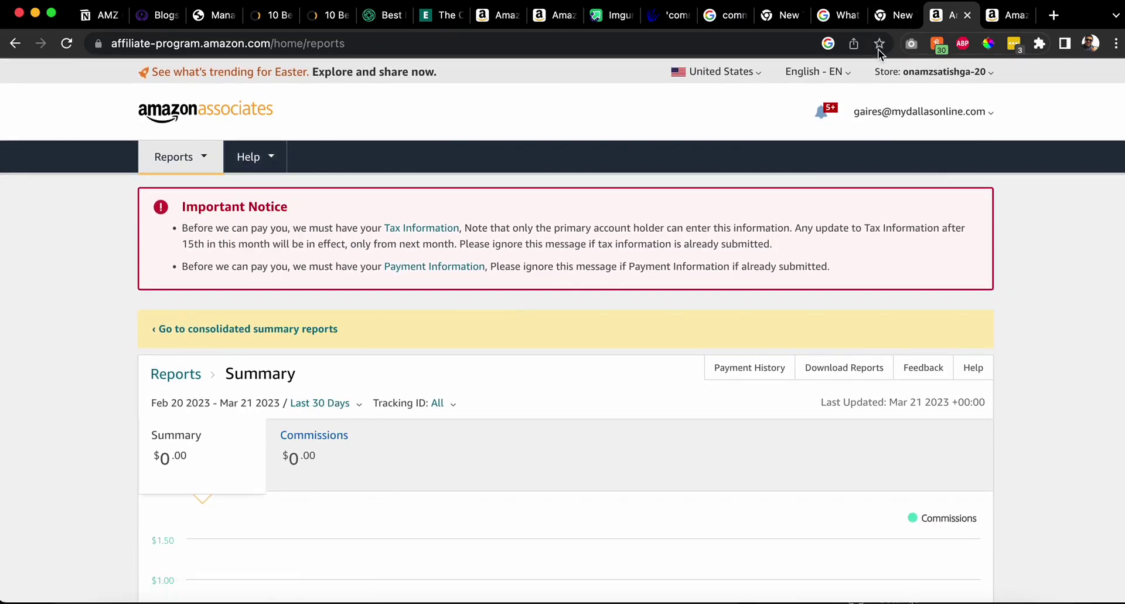
# - Switch the Amazon Associates account to the other store ID and apply the change
pyautogui.click(653, 49)
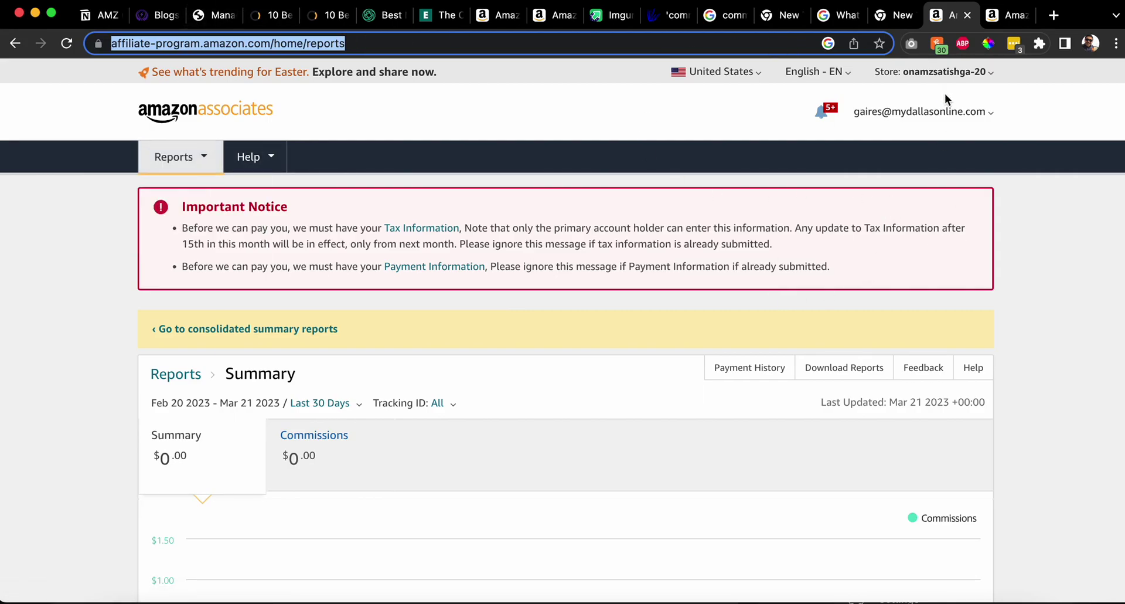
pyautogui.click(944, 71)
pyautogui.click(929, 135)
pyautogui.click(922, 158)
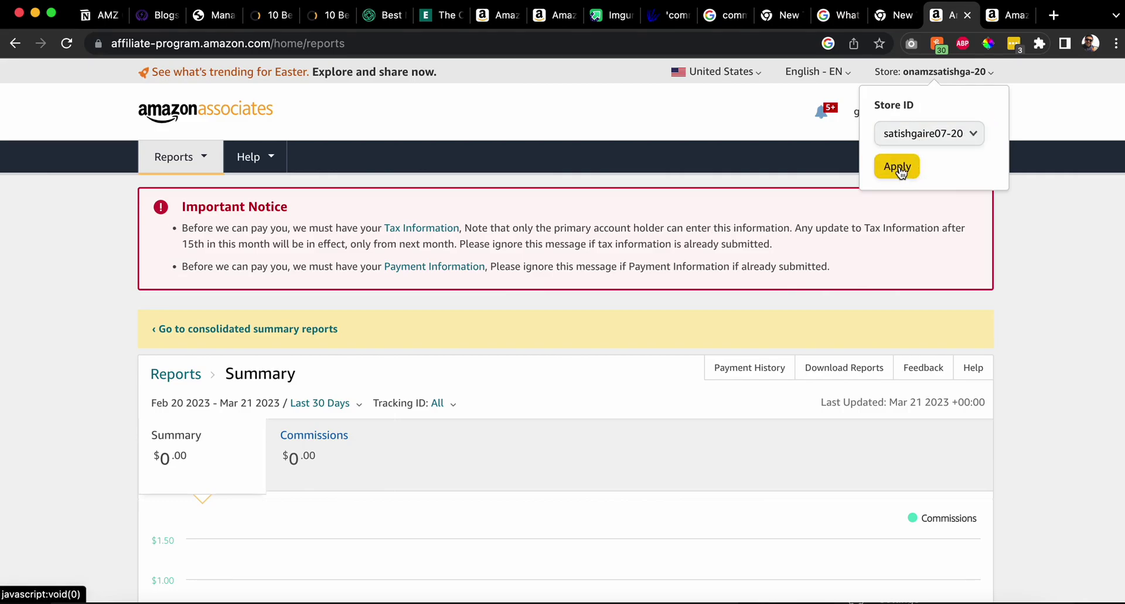
pyautogui.click(898, 167)
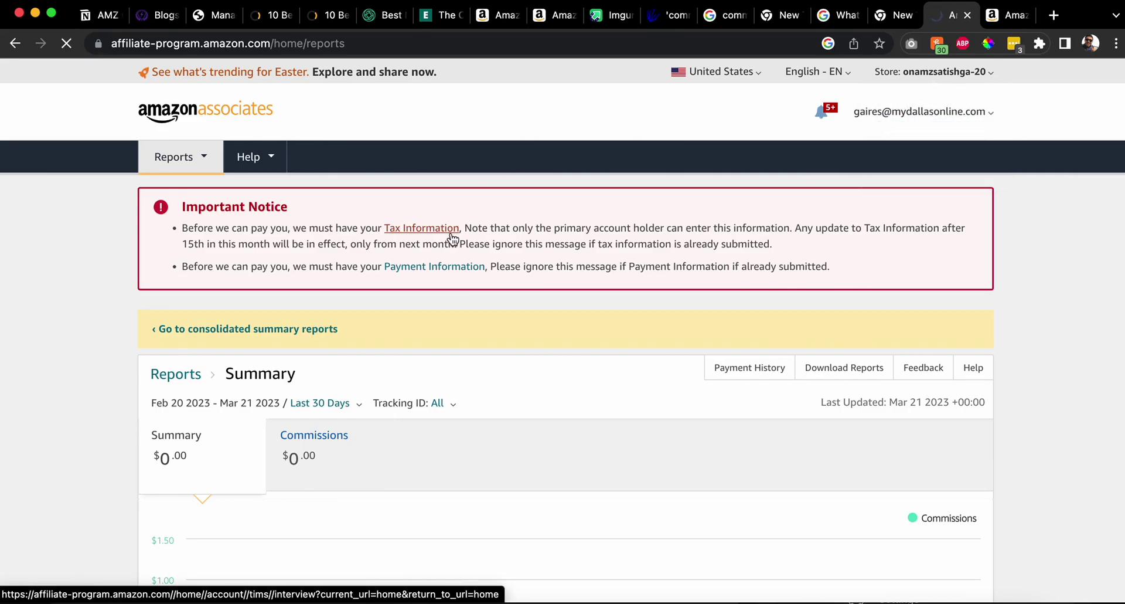
# - Look through the selected store's product linking, promotion and tool options for a product ad generator
pyautogui.scroll(-4, 451, 237)
pyautogui.scroll(-6, 453, 239)
pyautogui.scroll(-3, 453, 241)
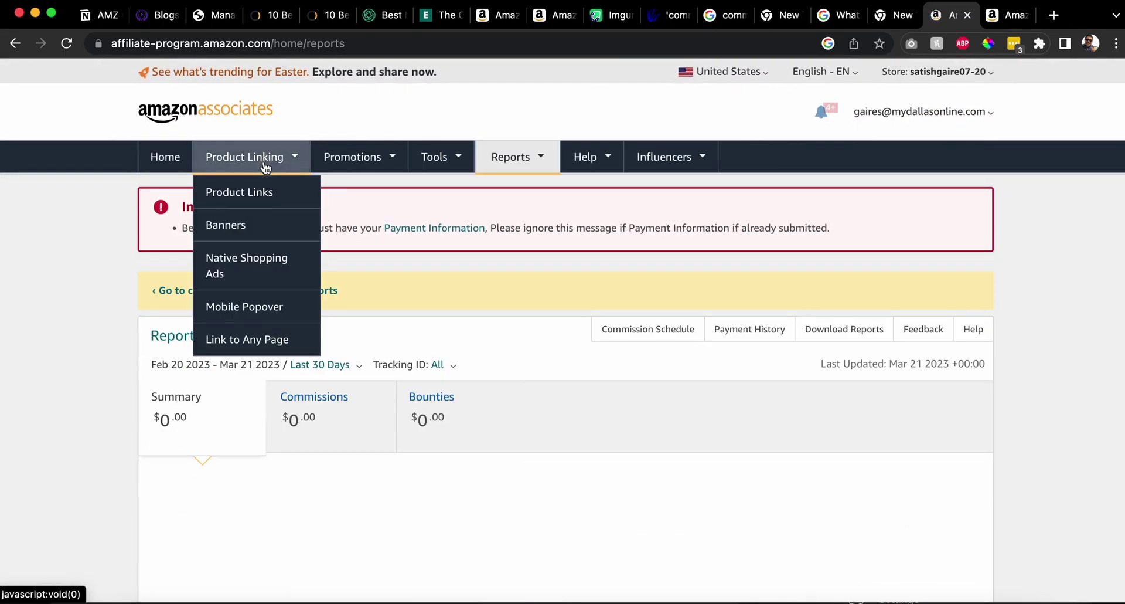
pyautogui.moveTo(384, 171)
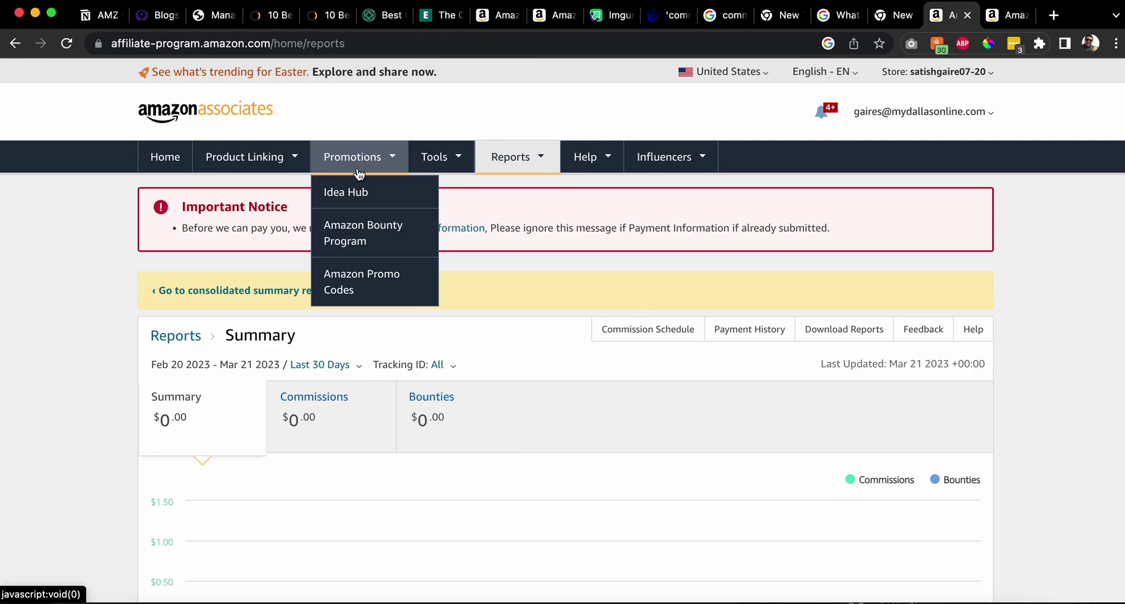
pyautogui.click(961, 72)
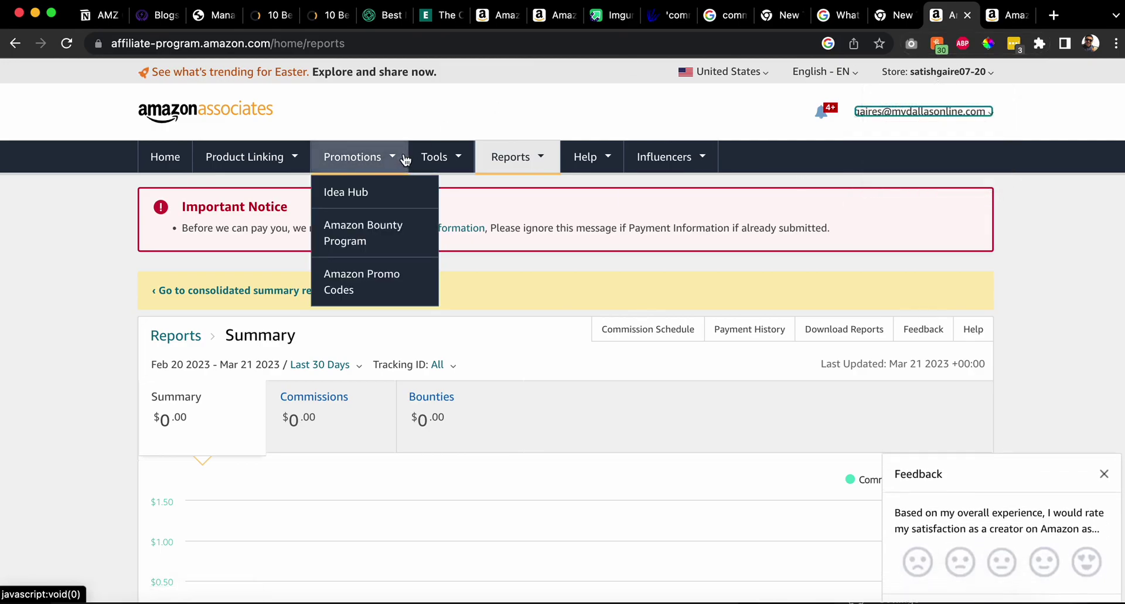
pyautogui.moveTo(459, 162)
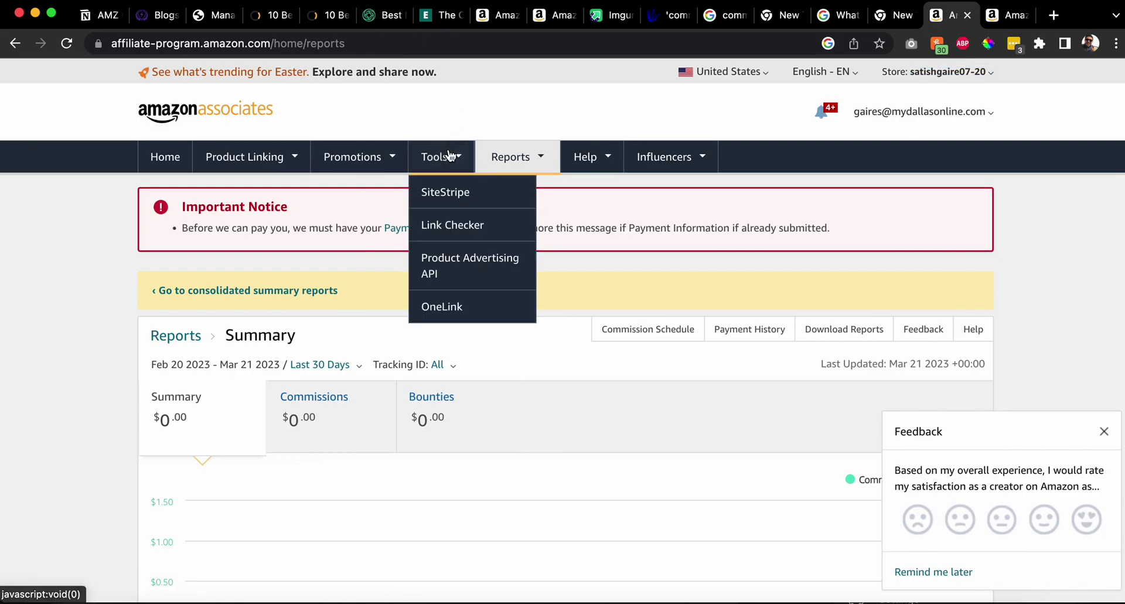
# - Open and read the SiteStripe page, and check the remaining tool, promotion and product linking options for product ads
pyautogui.click(442, 195)
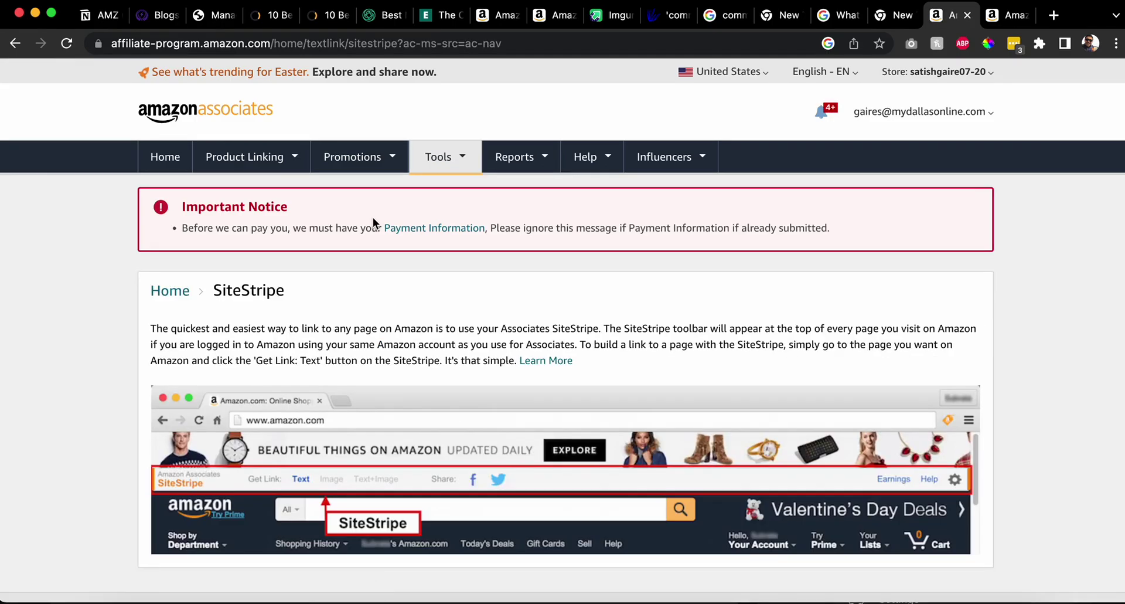
pyautogui.scroll(-1, 374, 219)
pyautogui.scroll(-5, 374, 221)
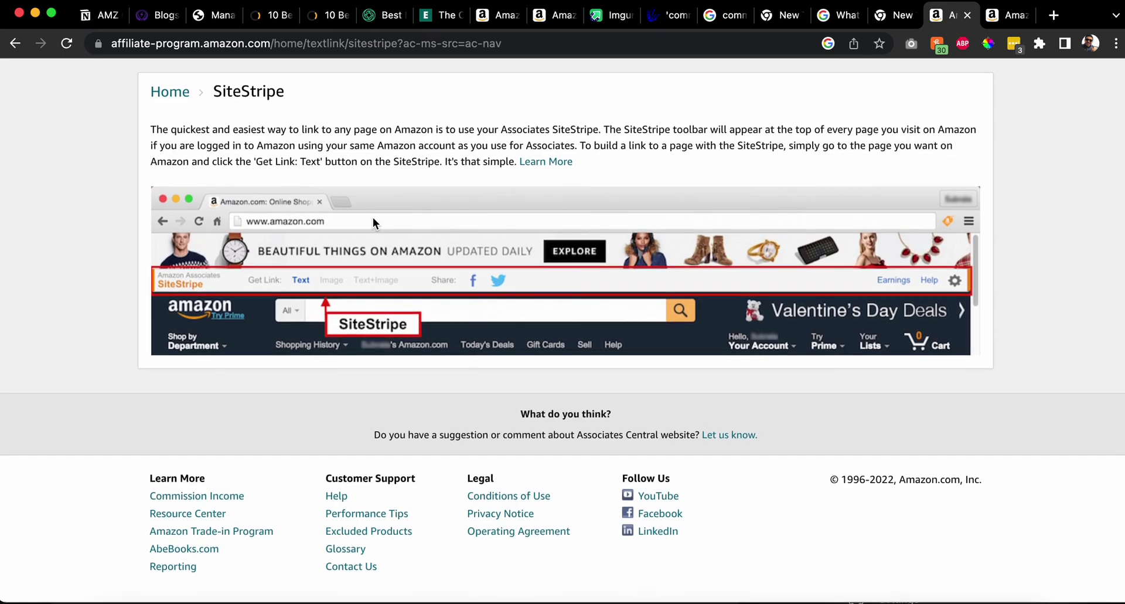
pyautogui.scroll(5, 373, 217)
pyautogui.moveTo(438, 157)
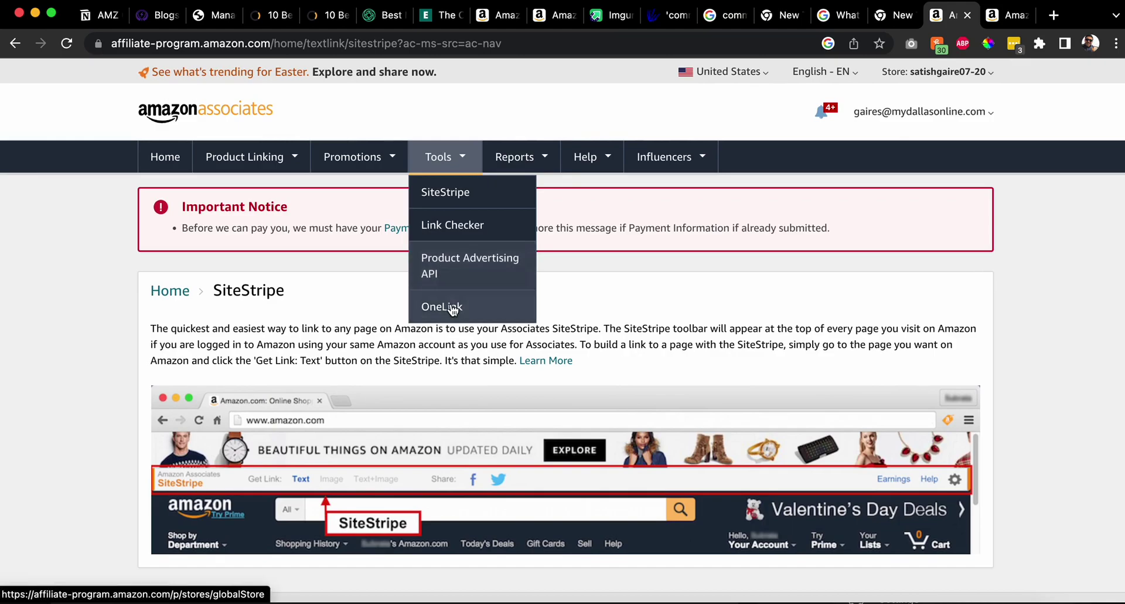
pyautogui.moveTo(355, 161)
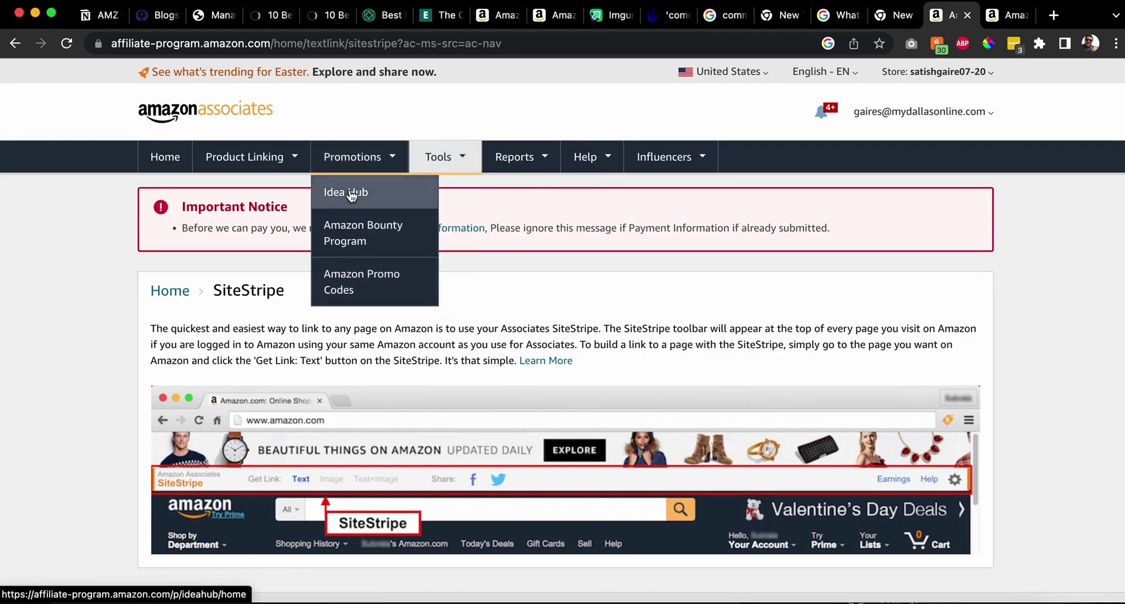
pyautogui.moveTo(280, 158)
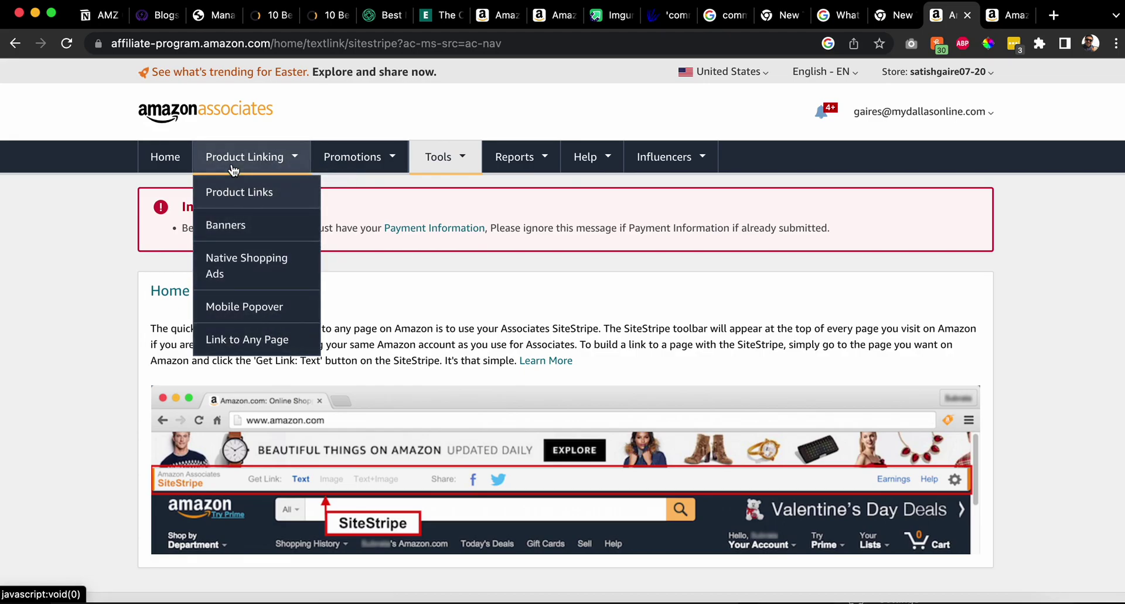
pyautogui.moveTo(496, 157)
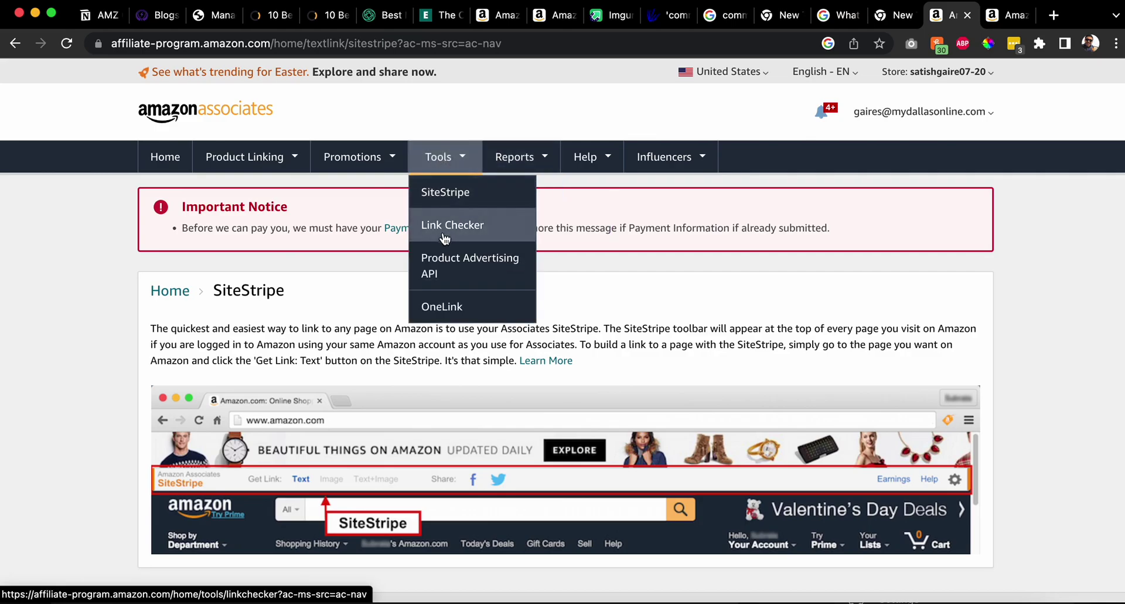
# - Open the Idea Hub and look through its content ideas and trending deals for a product ad tool
pyautogui.click(384, 197)
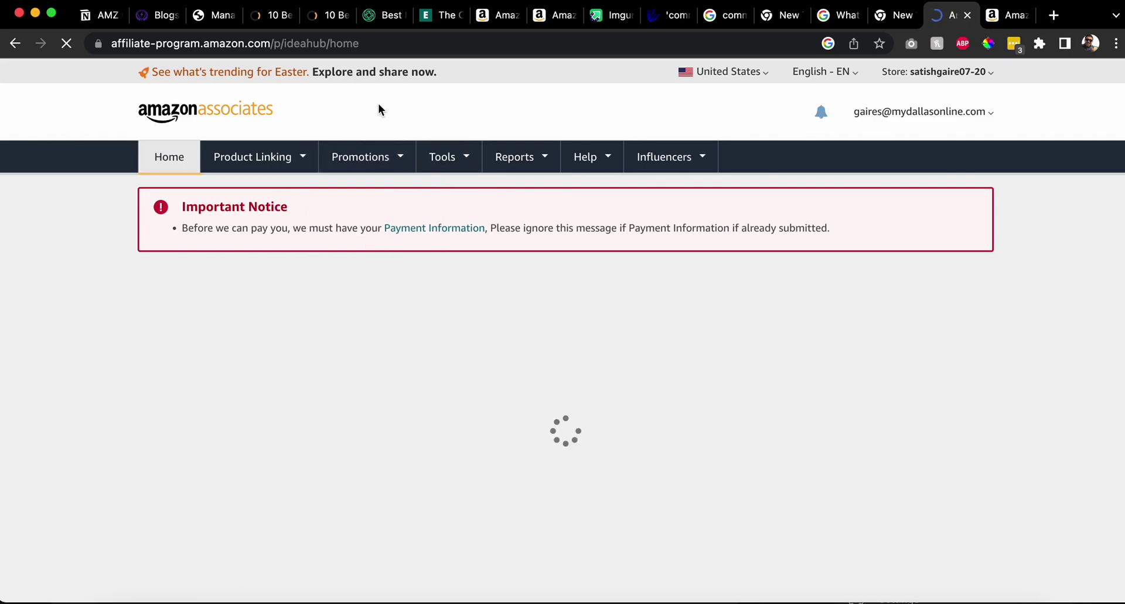
pyautogui.scroll(-10, 378, 103)
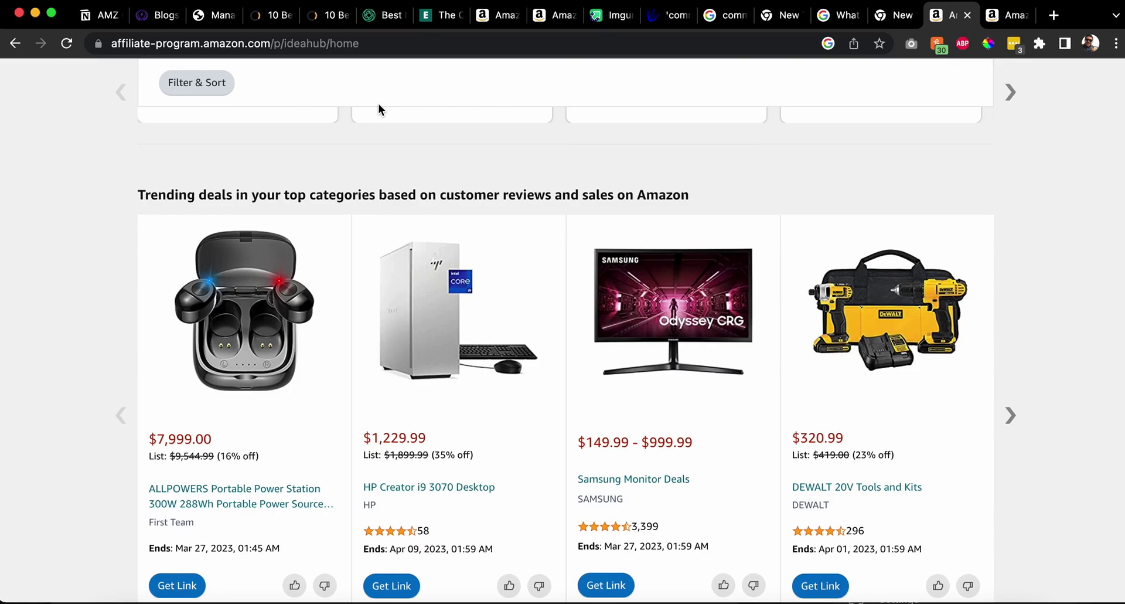
pyautogui.scroll(-8, 377, 103)
pyautogui.scroll(8, 378, 105)
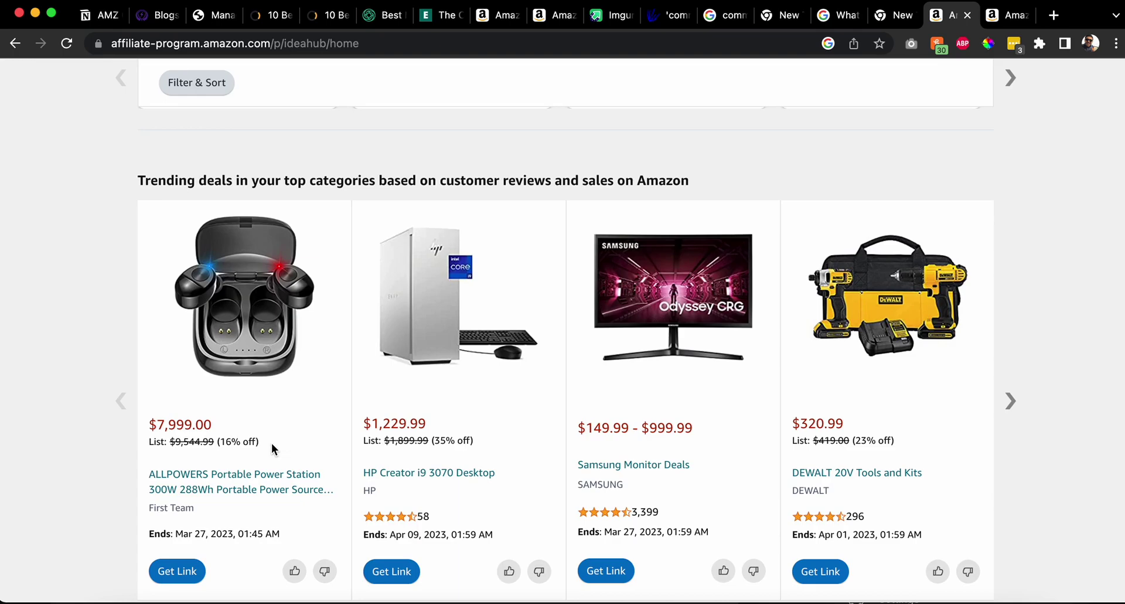
pyautogui.scroll(7, 272, 445)
pyautogui.scroll(-3, 272, 442)
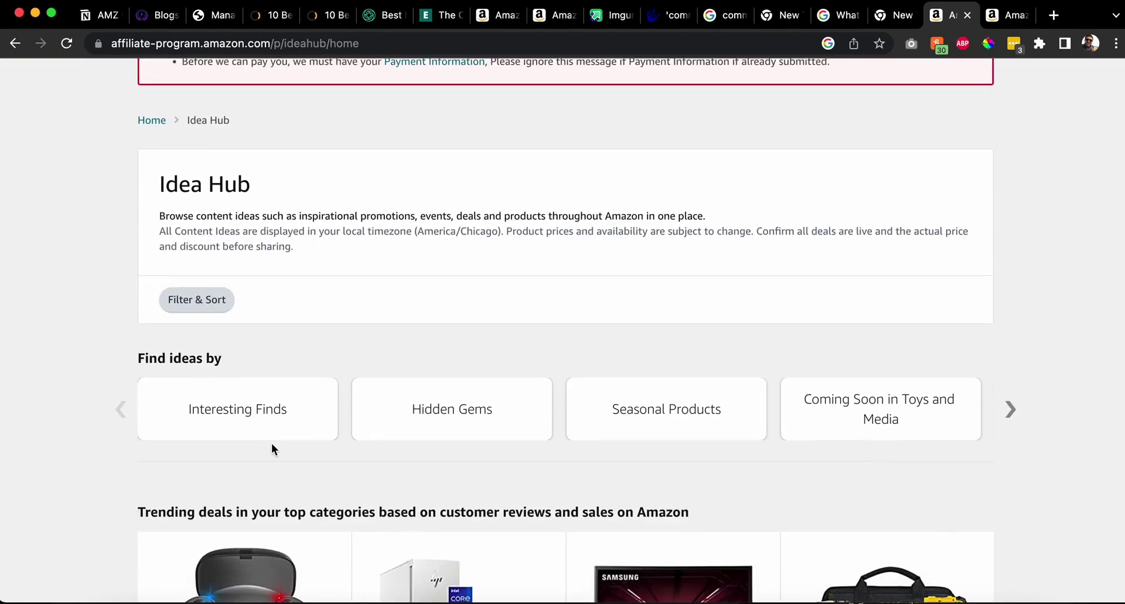
pyautogui.scroll(3, 272, 442)
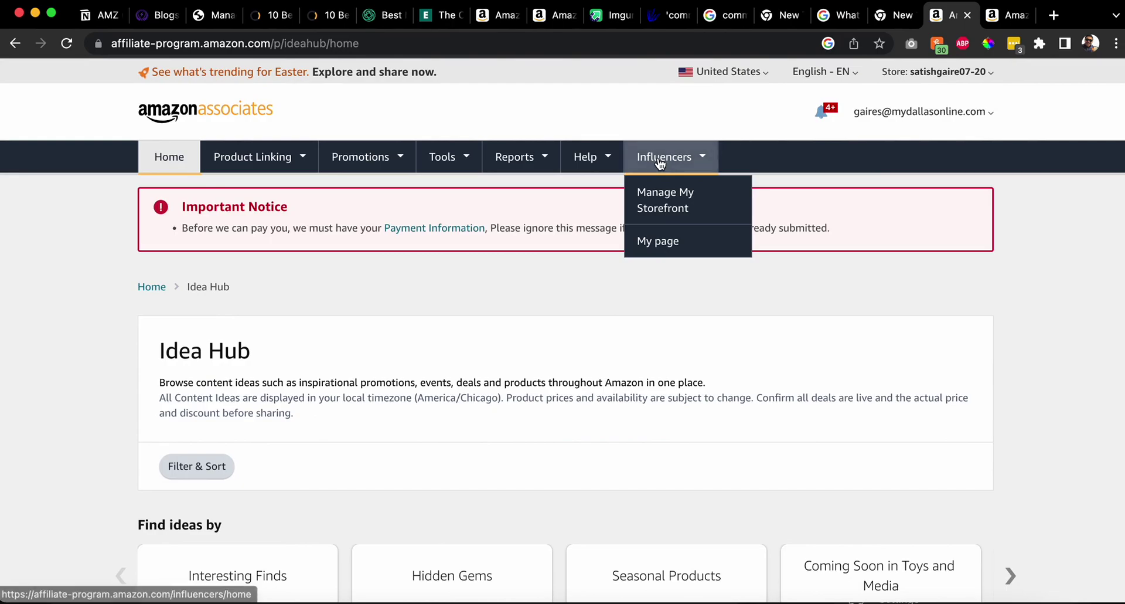
# - Check the help and tool options, and open the Product Advertising API page to read what it offers
pyautogui.moveTo(603, 167)
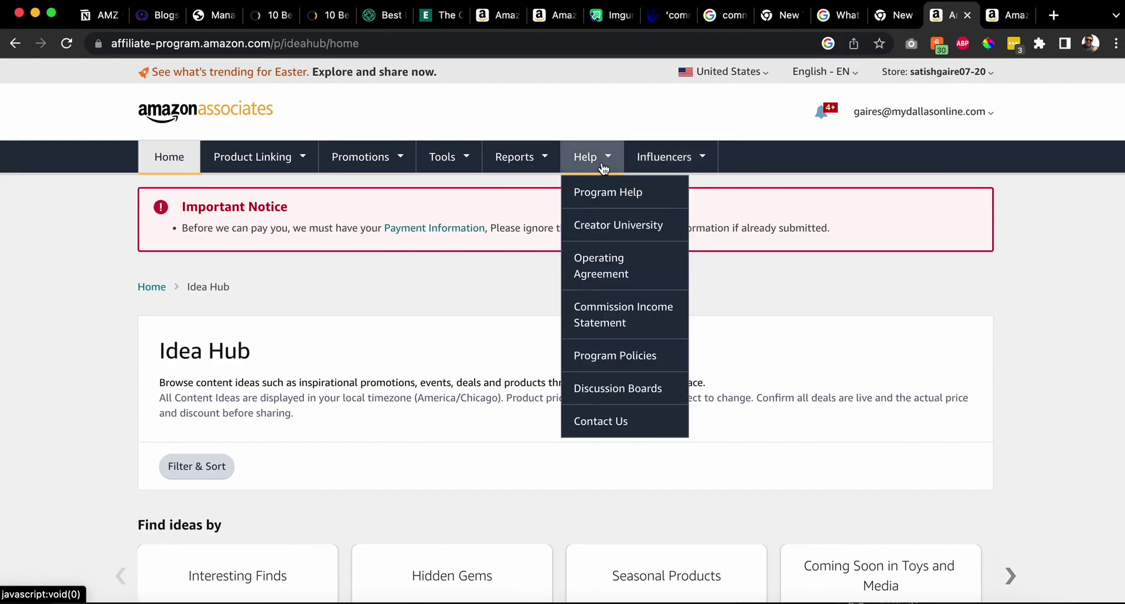
pyautogui.moveTo(444, 155)
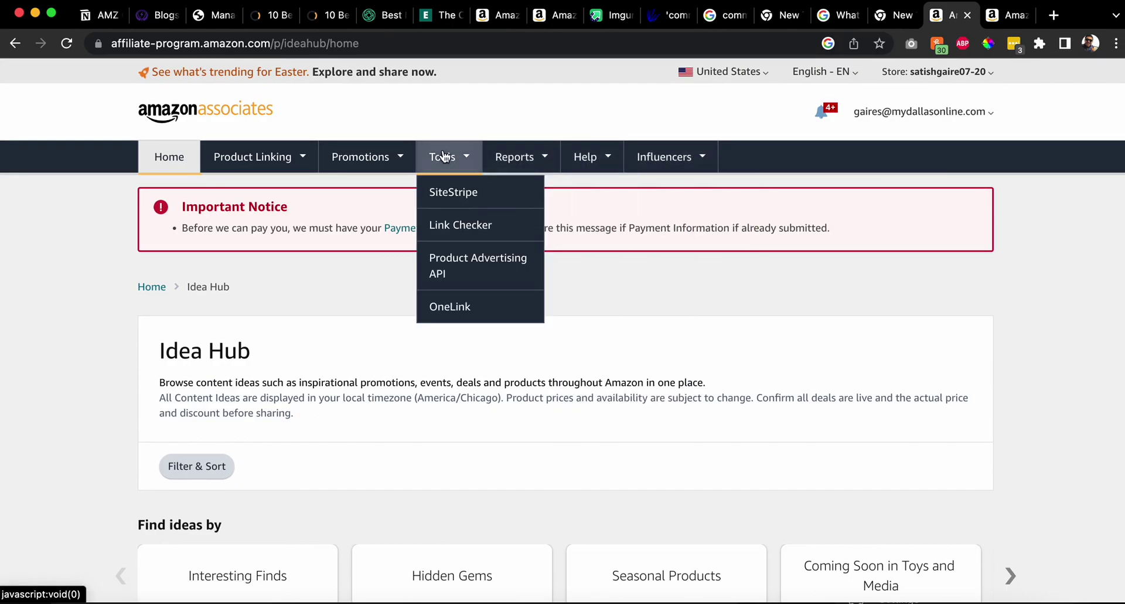
pyautogui.click(467, 278)
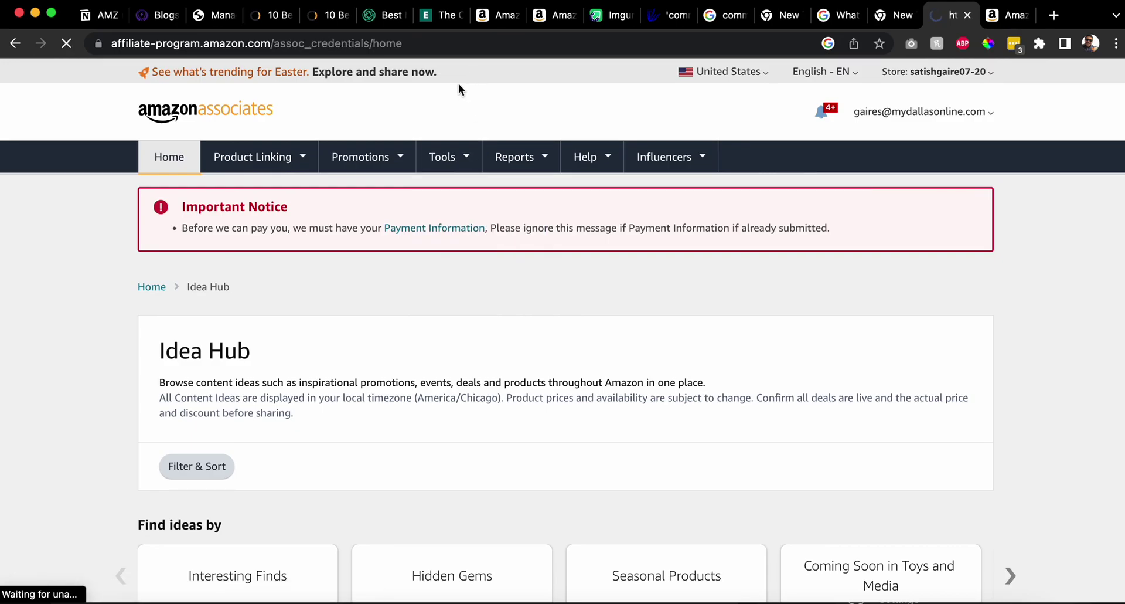
pyautogui.scroll(-3, 451, 201)
pyautogui.scroll(2, 452, 201)
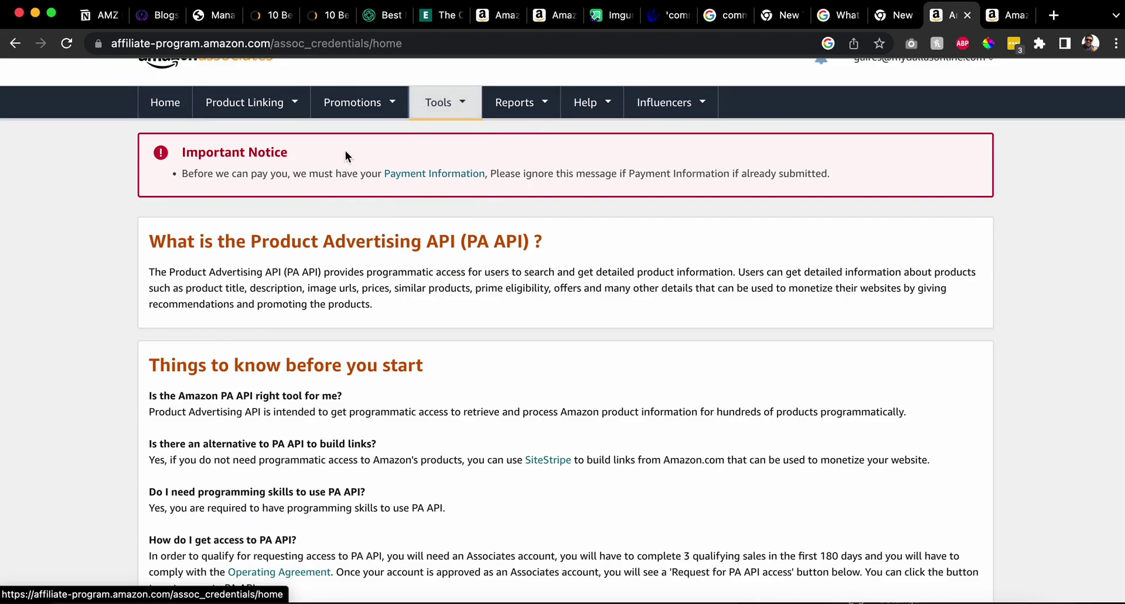
# - Open the Native Shopping Ads page and read through its overview, resources and testimonials
pyautogui.moveTo(287, 115)
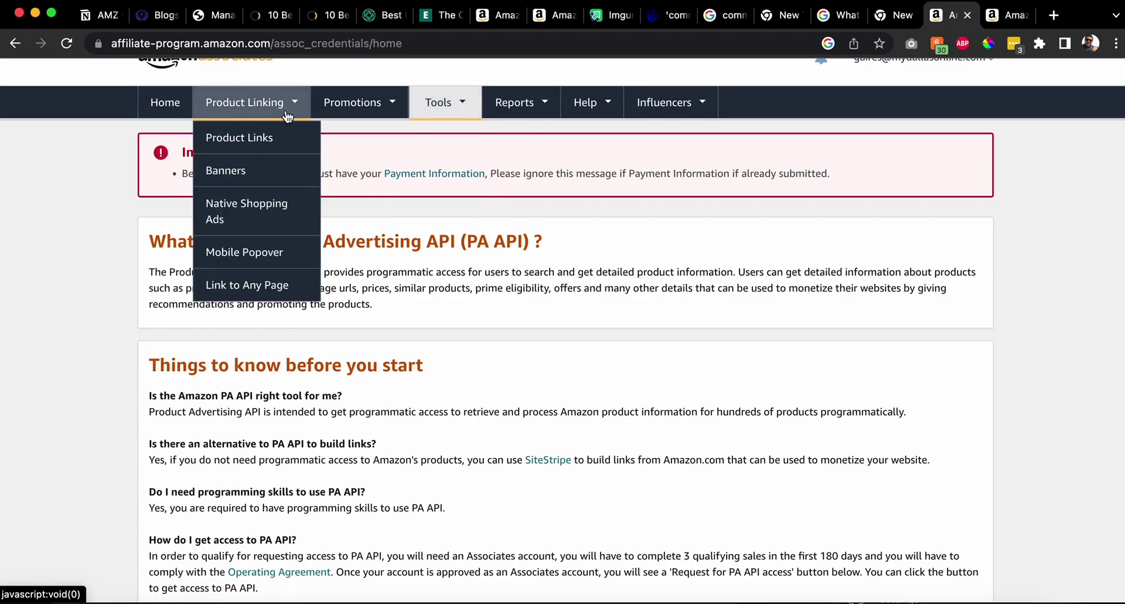
pyautogui.click(277, 223)
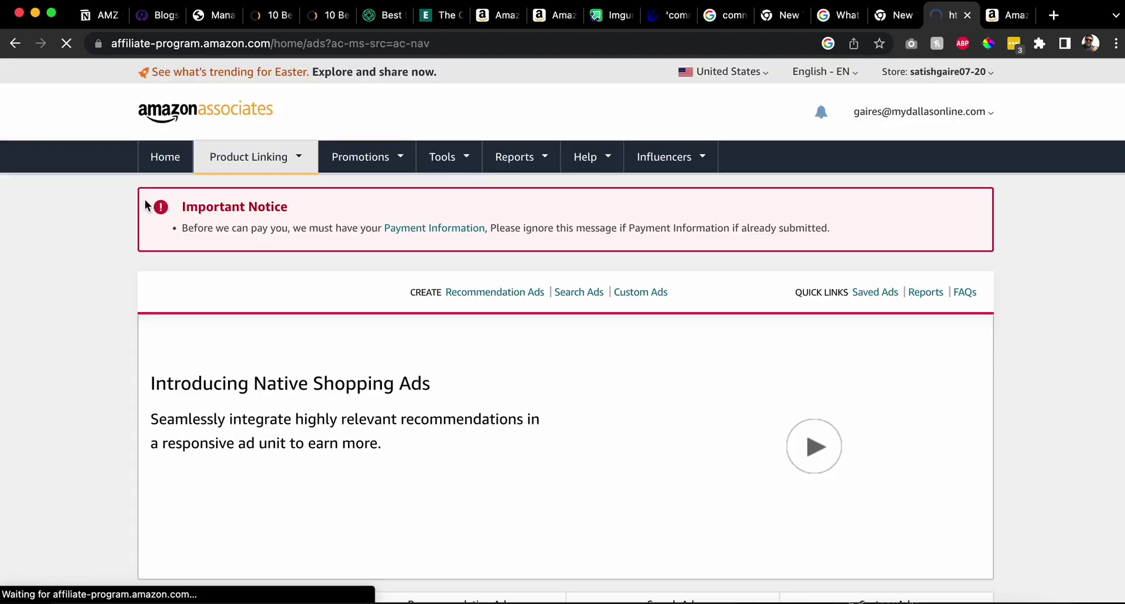
pyautogui.scroll(-4, 139, 211)
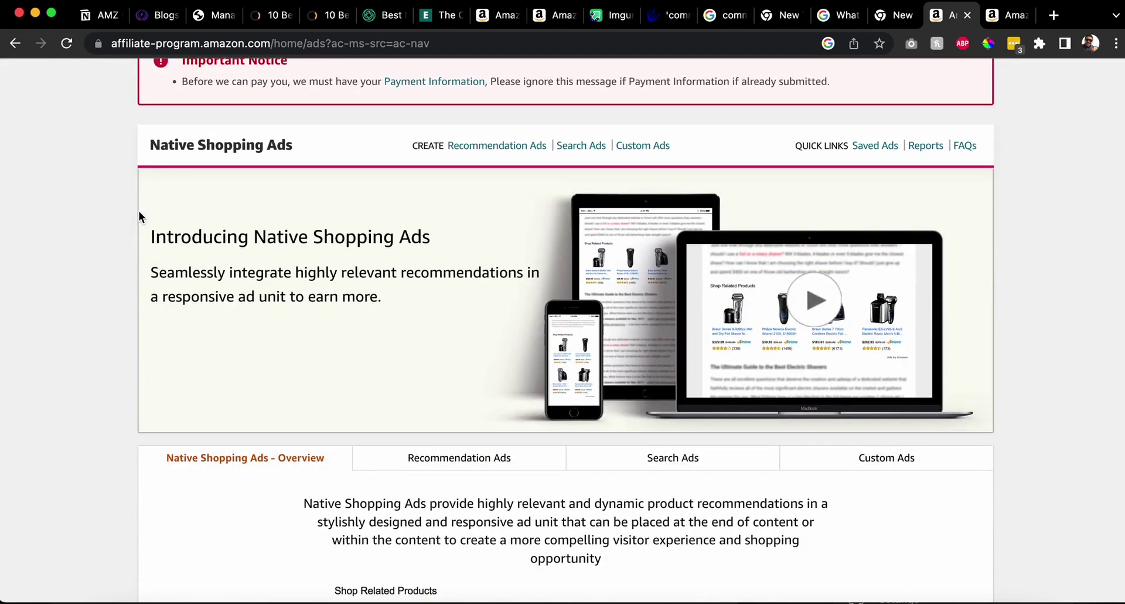
pyautogui.scroll(-7, 138, 209)
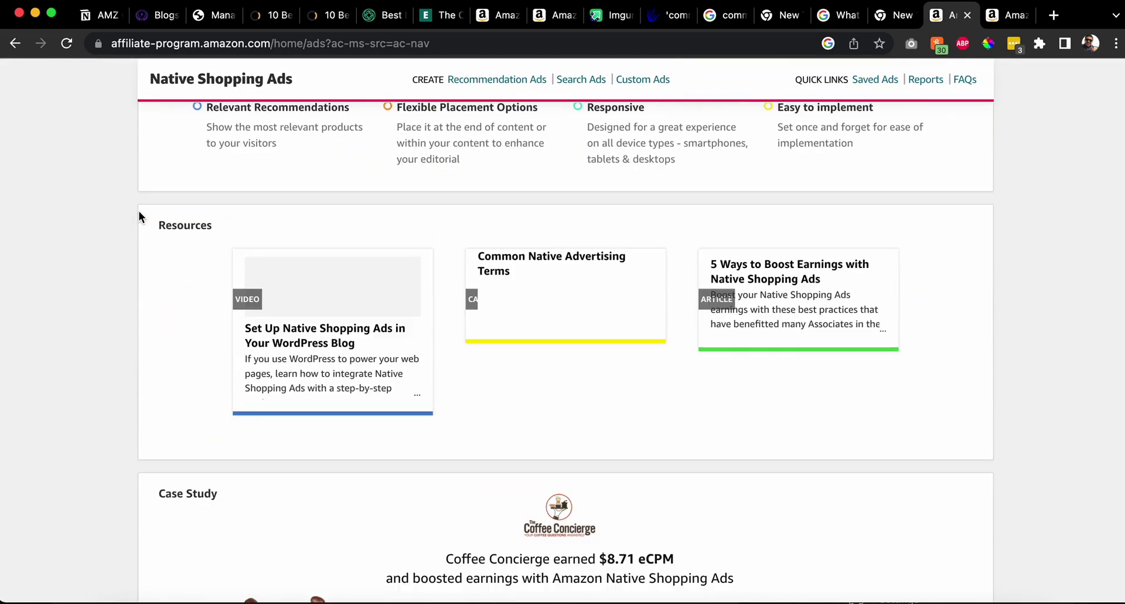
pyautogui.scroll(-2, 138, 210)
pyautogui.scroll(-10, 138, 210)
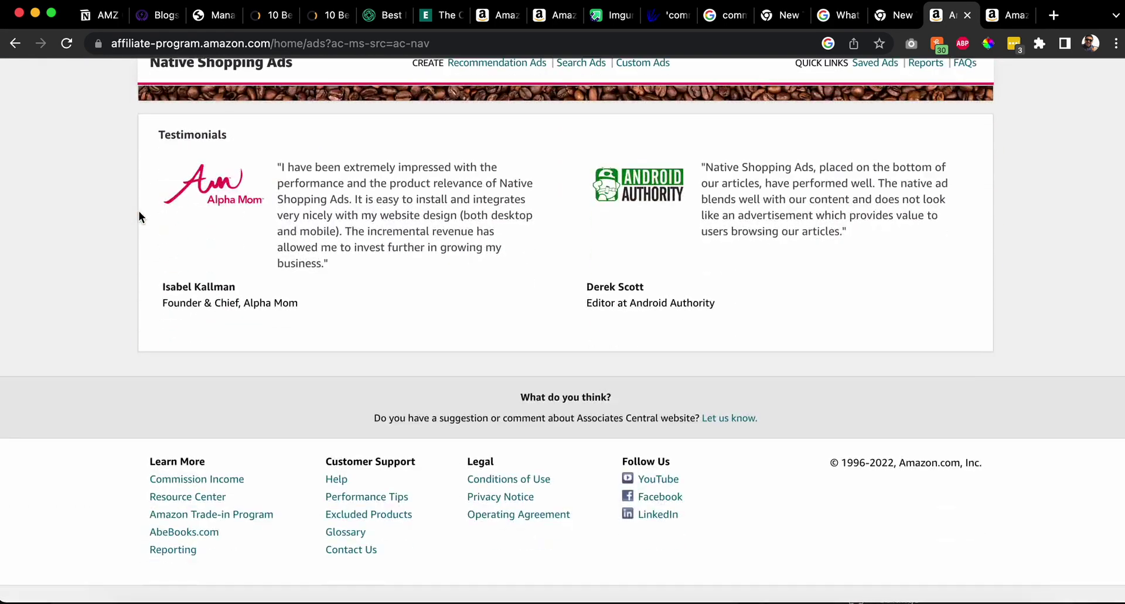
pyautogui.scroll(20, 138, 210)
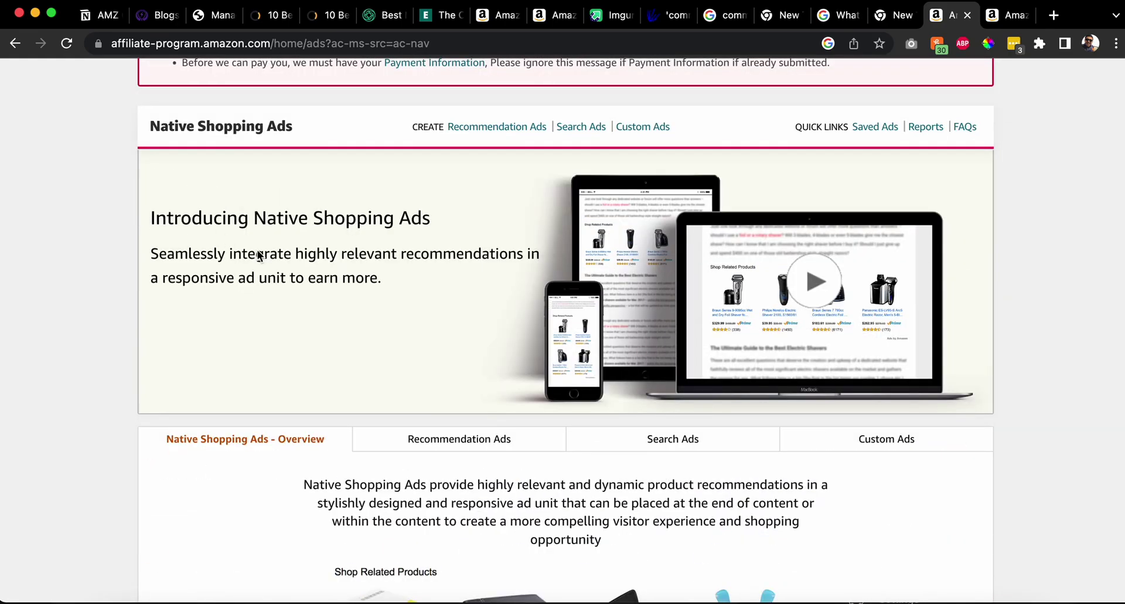
pyautogui.scroll(1, 463, 244)
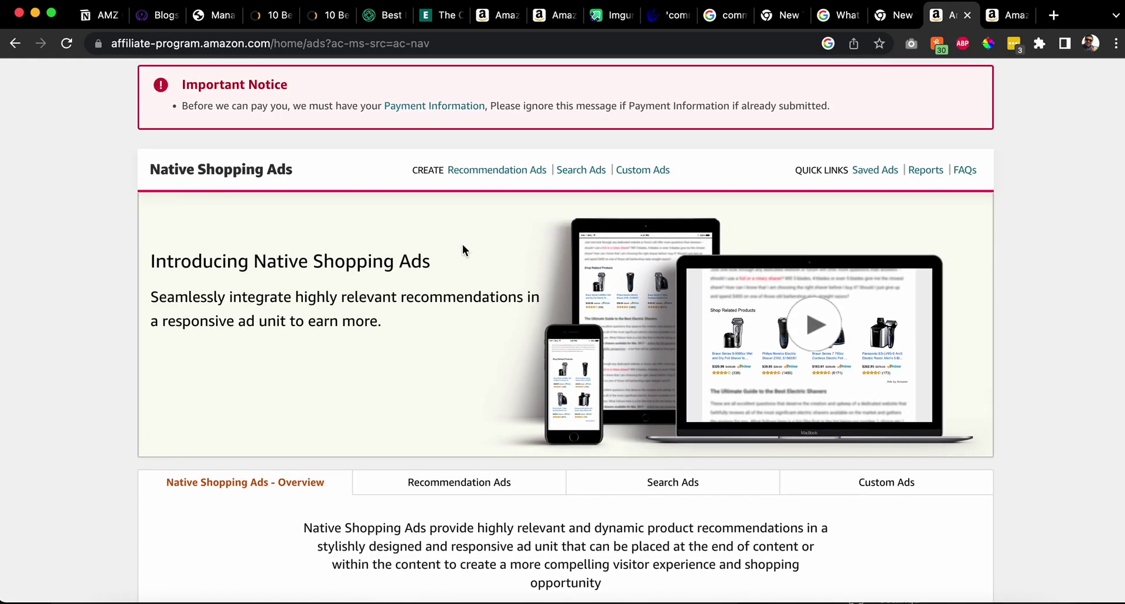
# - Start a new recommendation ad and examine its preferences, desktop preview and available categories
pyautogui.click(486, 177)
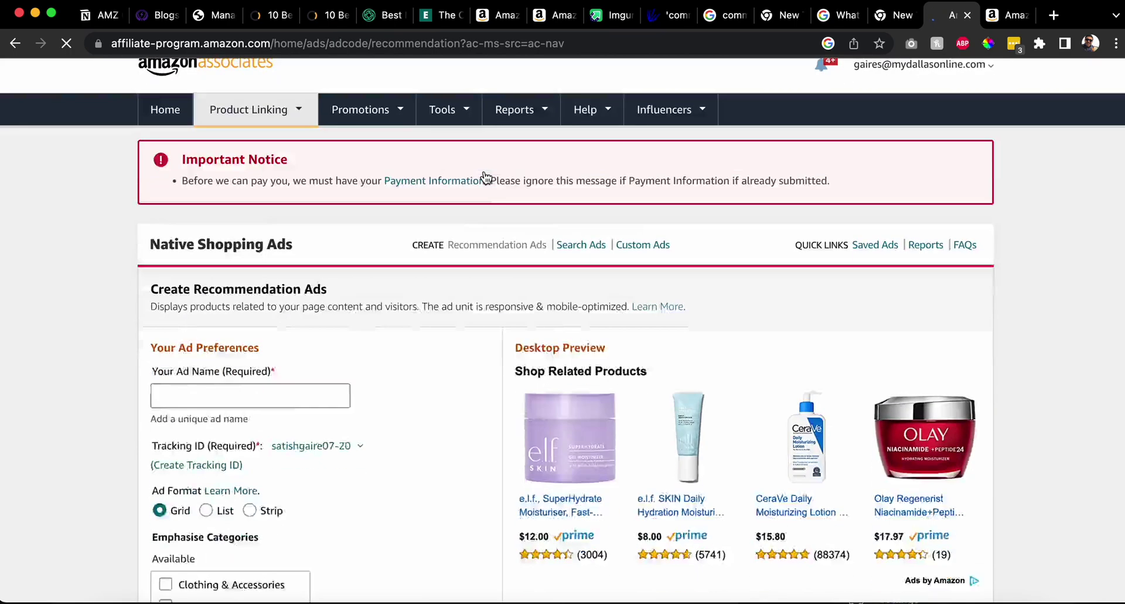
pyautogui.scroll(-3, 486, 177)
pyautogui.scroll(4, 485, 177)
pyautogui.moveTo(252, 157)
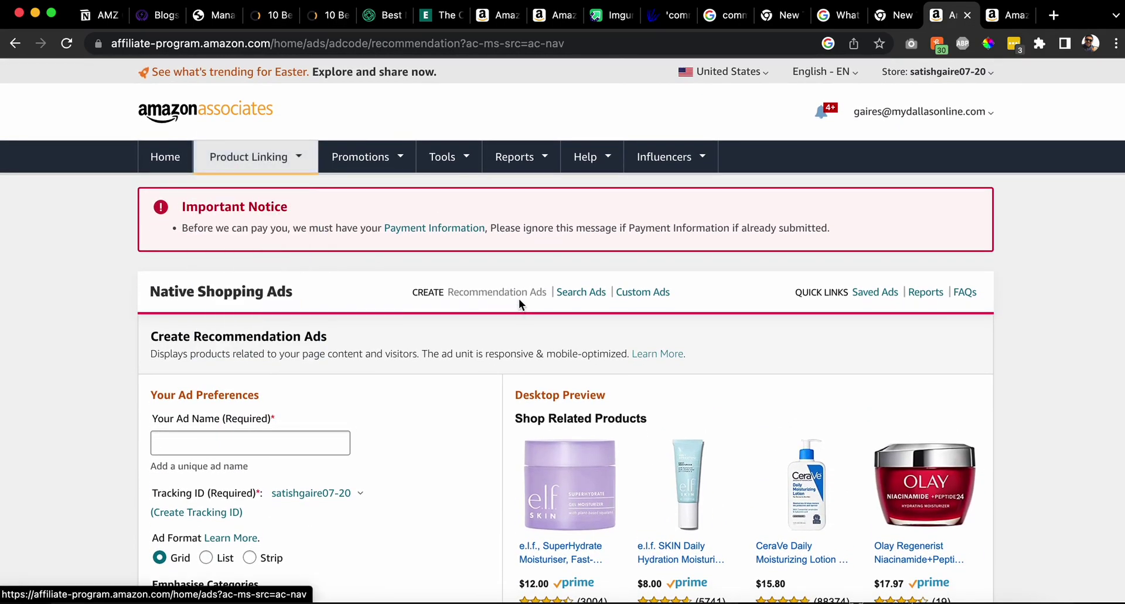
pyautogui.scroll(-4, 519, 297)
pyautogui.scroll(-2, 389, 360)
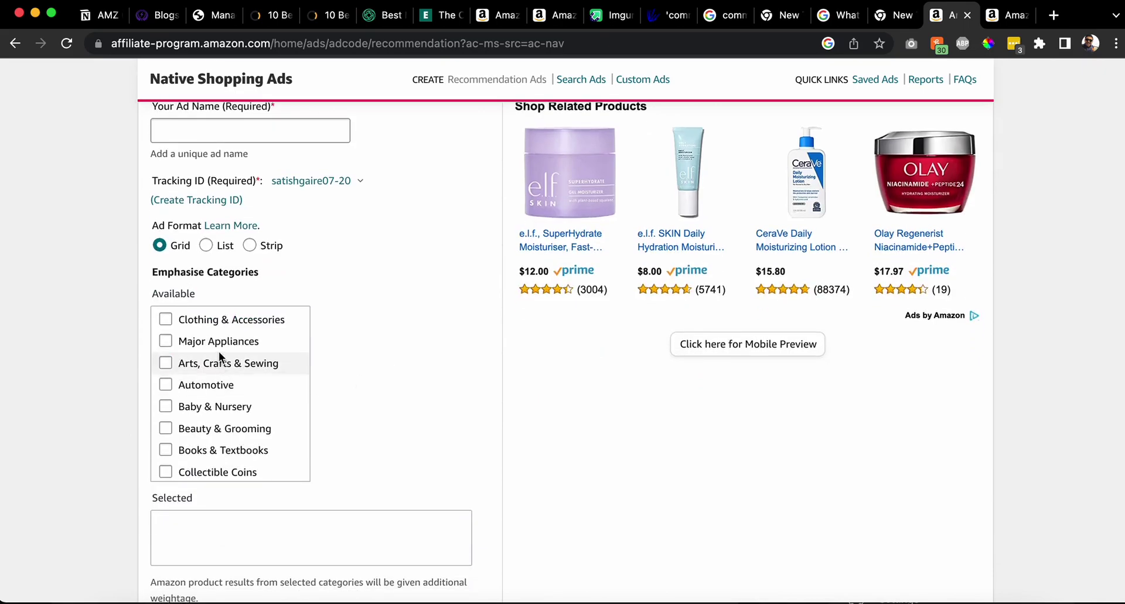
pyautogui.scroll(-3, 219, 352)
pyautogui.scroll(-1, 219, 351)
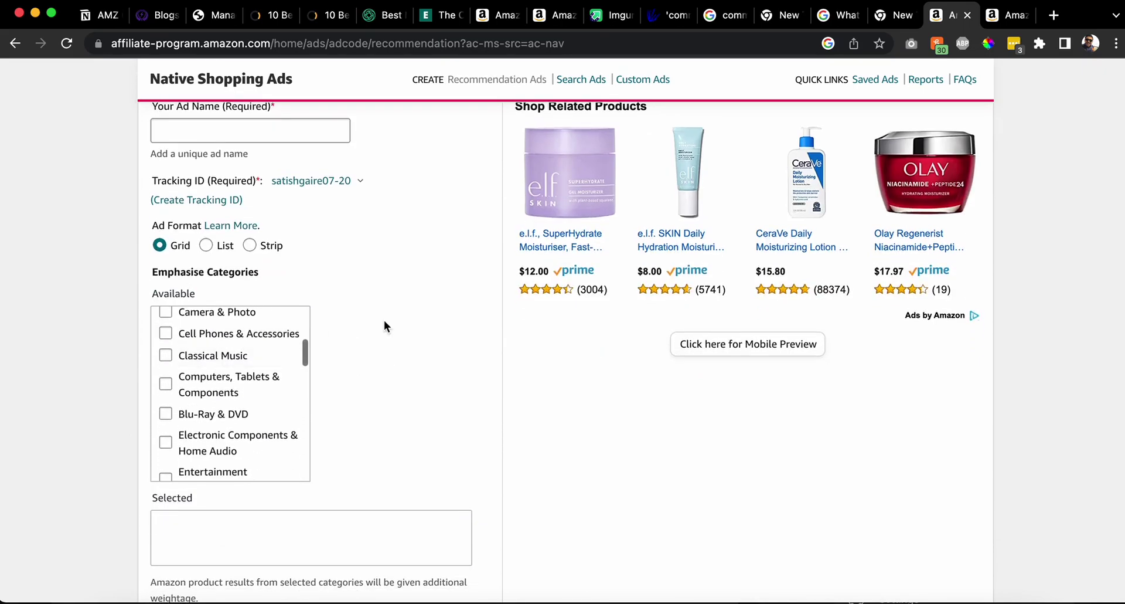
pyautogui.scroll(-3, 384, 320)
pyautogui.scroll(10, 329, 333)
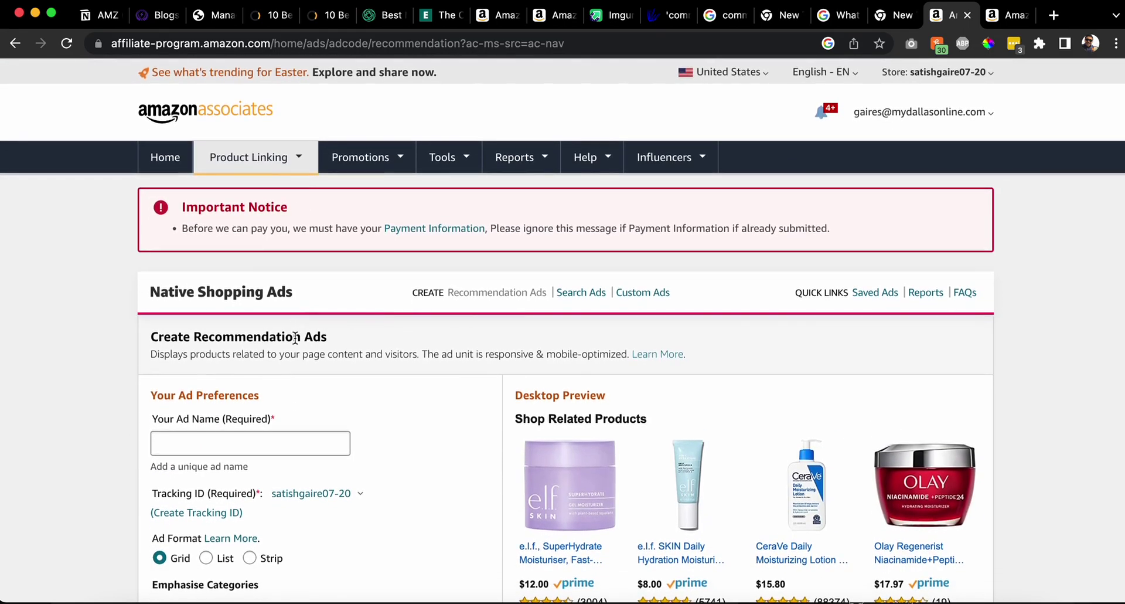
# - Name the recommendation ad demo12 and keep the Grid ad format after previewing List and Strip
pyautogui.click(281, 442)
pyautogui.write('te')
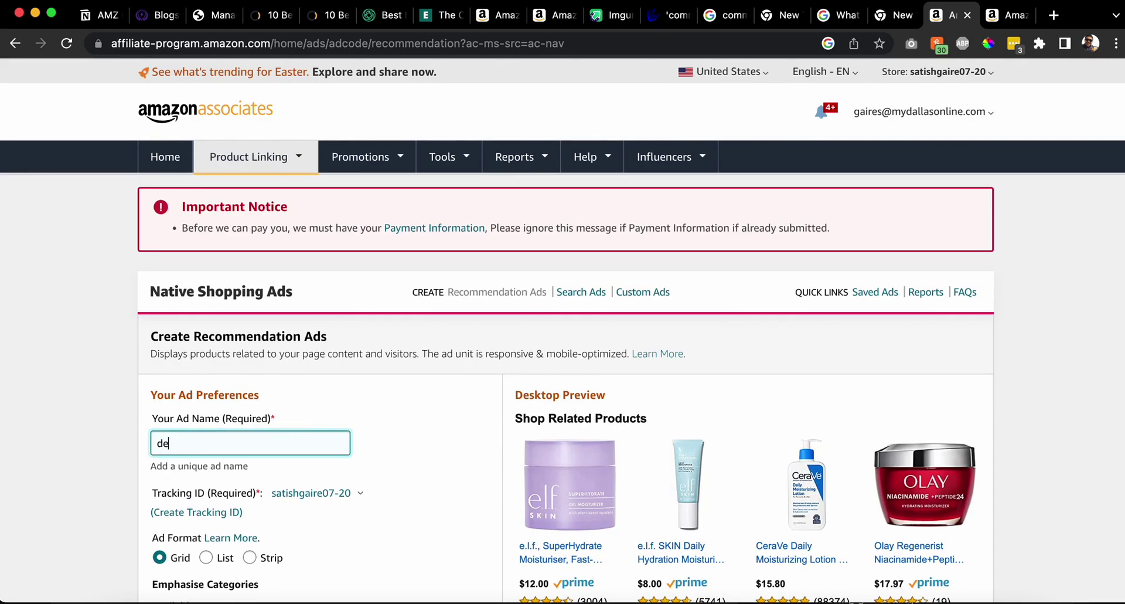
pyautogui.click(518, 386)
pyautogui.scroll(-10, 518, 387)
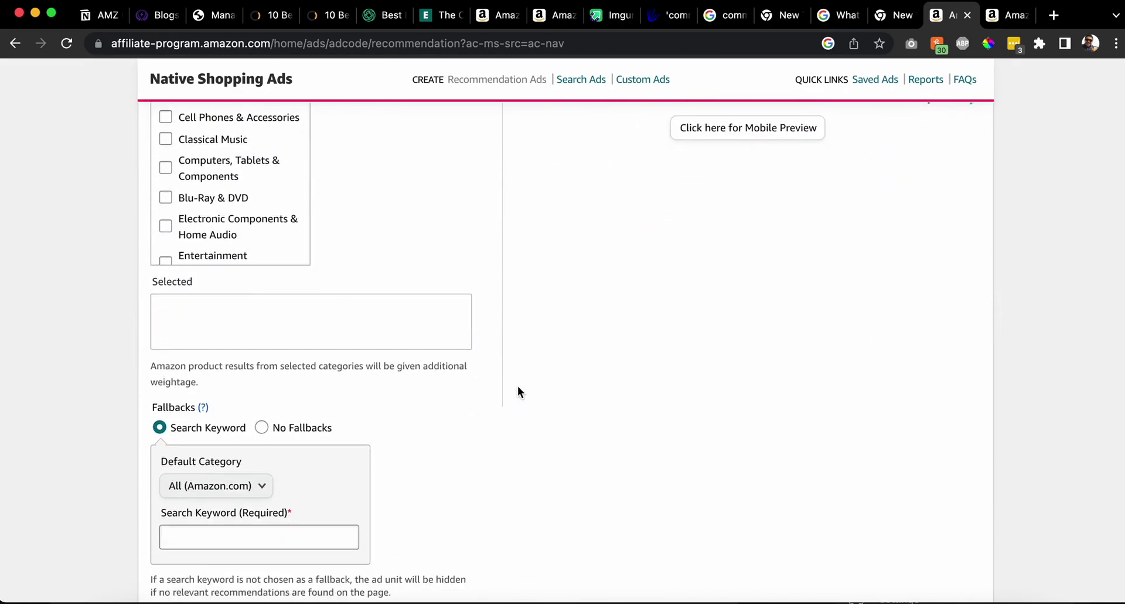
pyautogui.scroll(10, 518, 385)
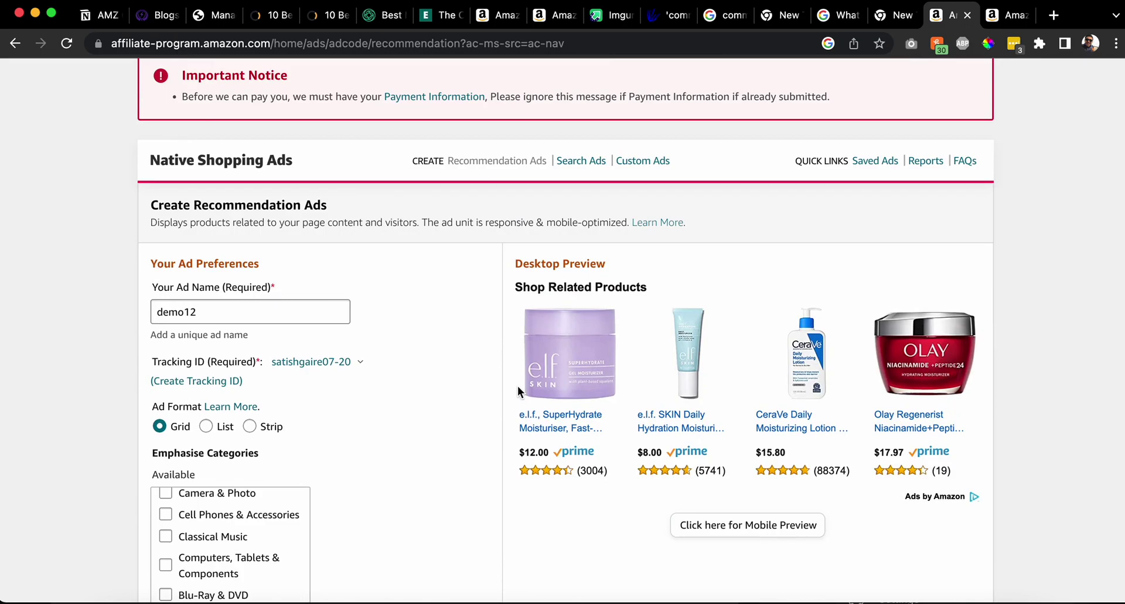
pyautogui.click(205, 426)
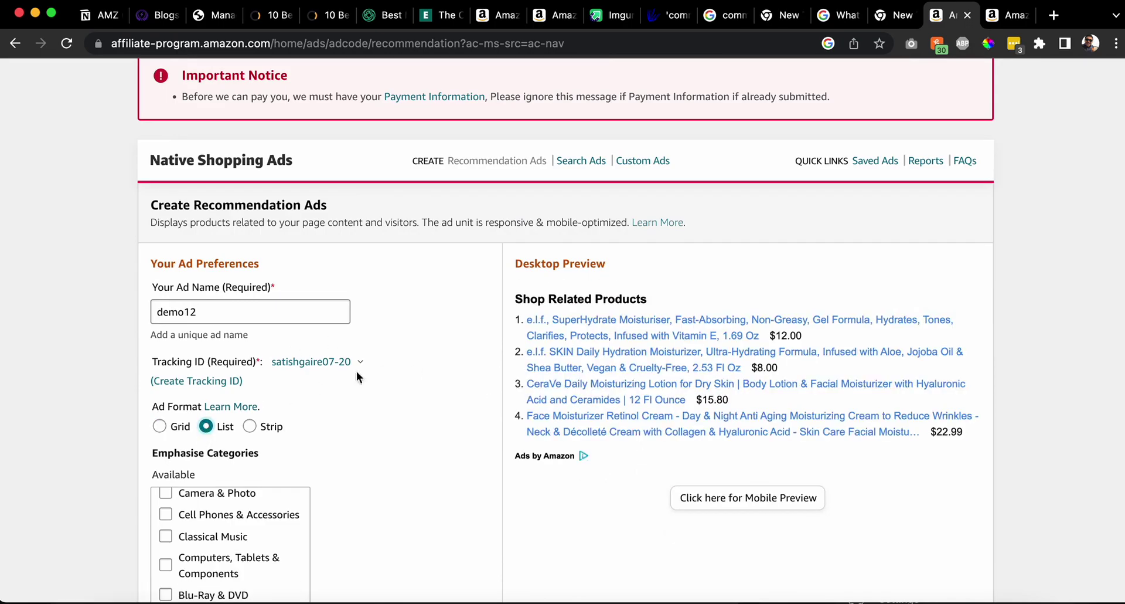
pyautogui.click(250, 426)
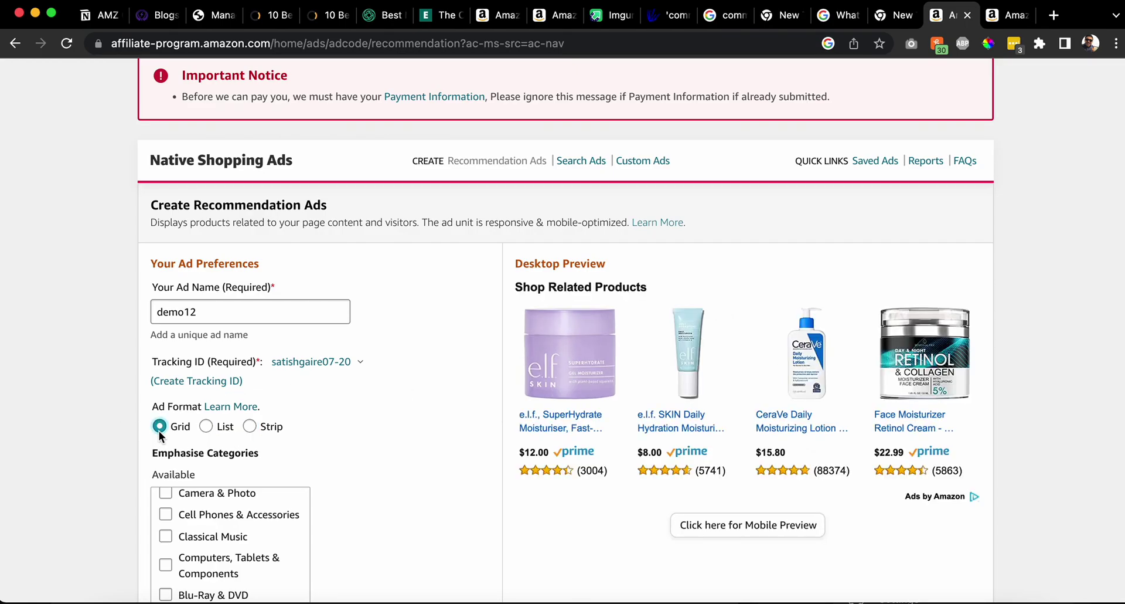
# - Set the fallback search keyword to ovens and save the ad to generate its code
pyautogui.scroll(-10, 330, 401)
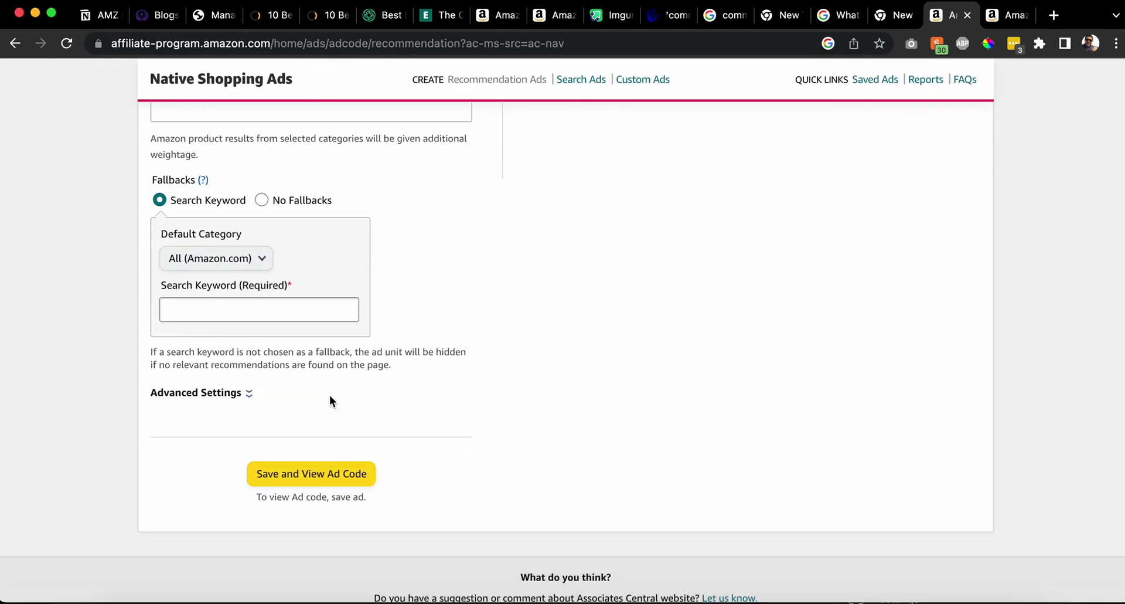
pyautogui.click(313, 473)
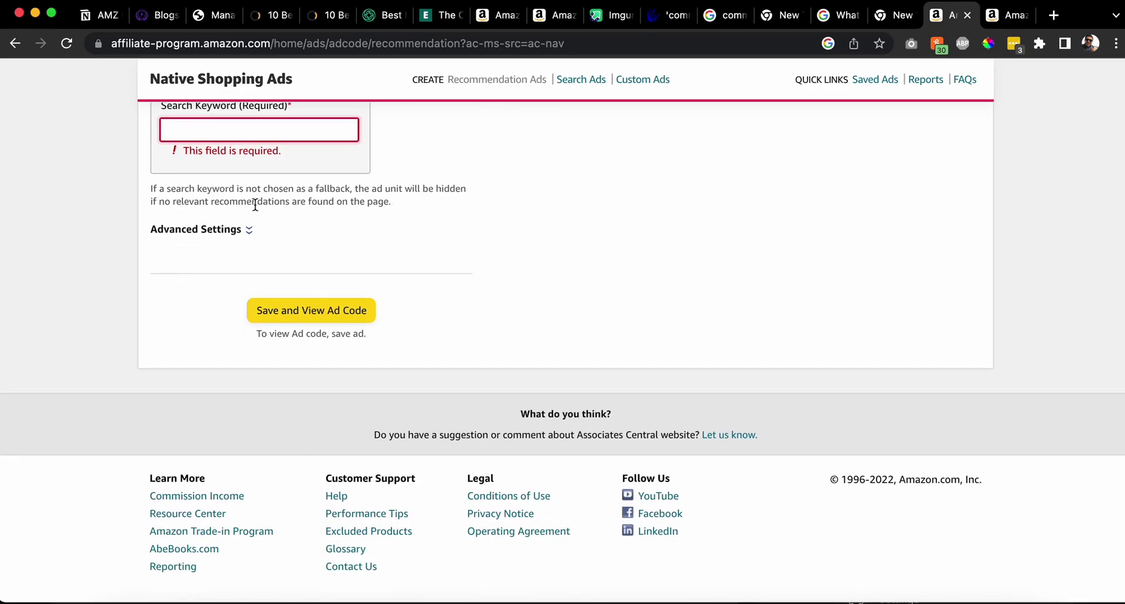
pyautogui.scroll(2, 255, 202)
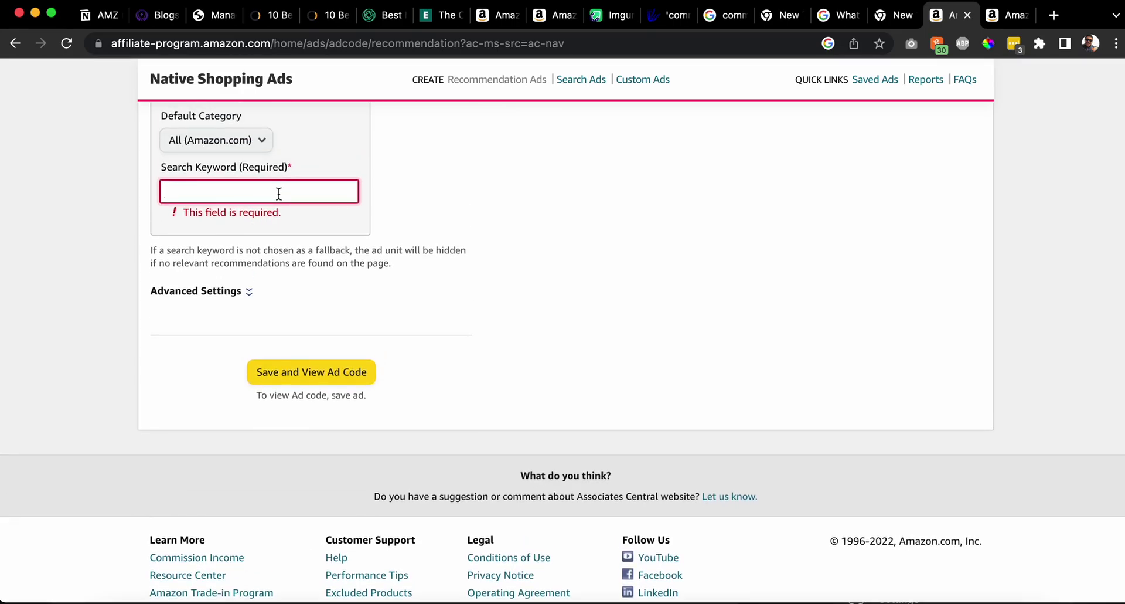
pyautogui.write('ovens')
pyautogui.click(319, 373)
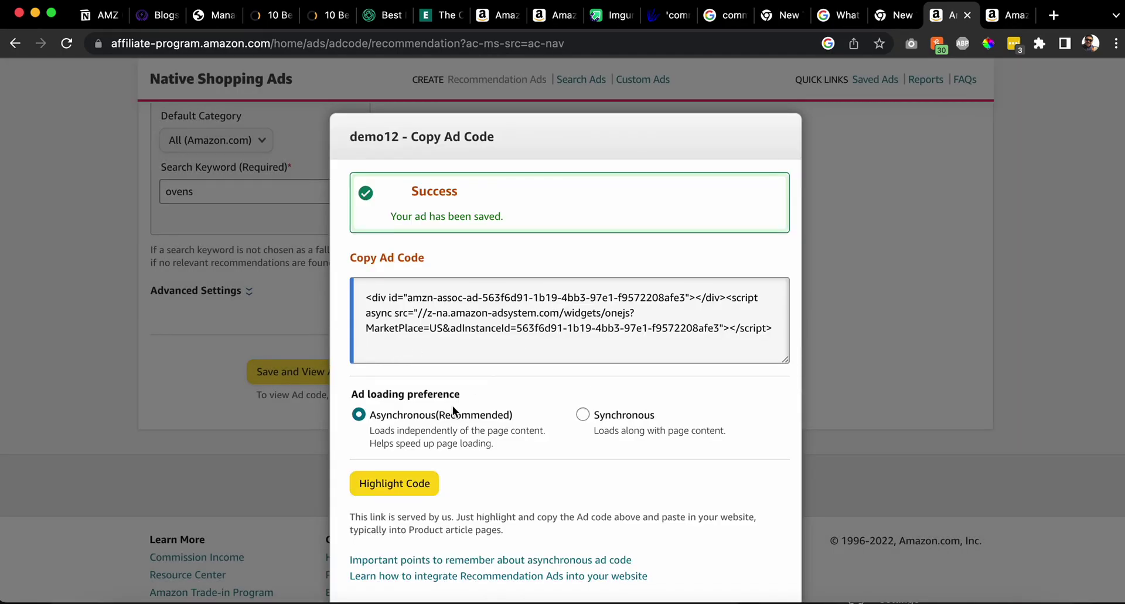
# - Copy the complete asynchronous ad code generated for demo12
pyautogui.click(405, 475)
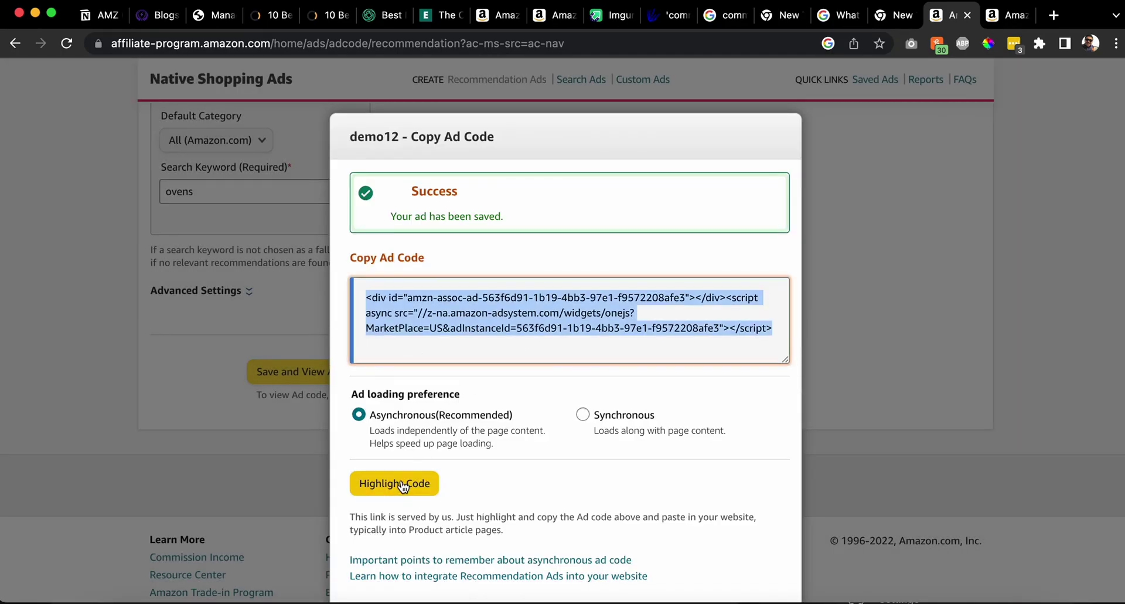
pyautogui.rightClick(509, 300)
pyautogui.click(576, 339)
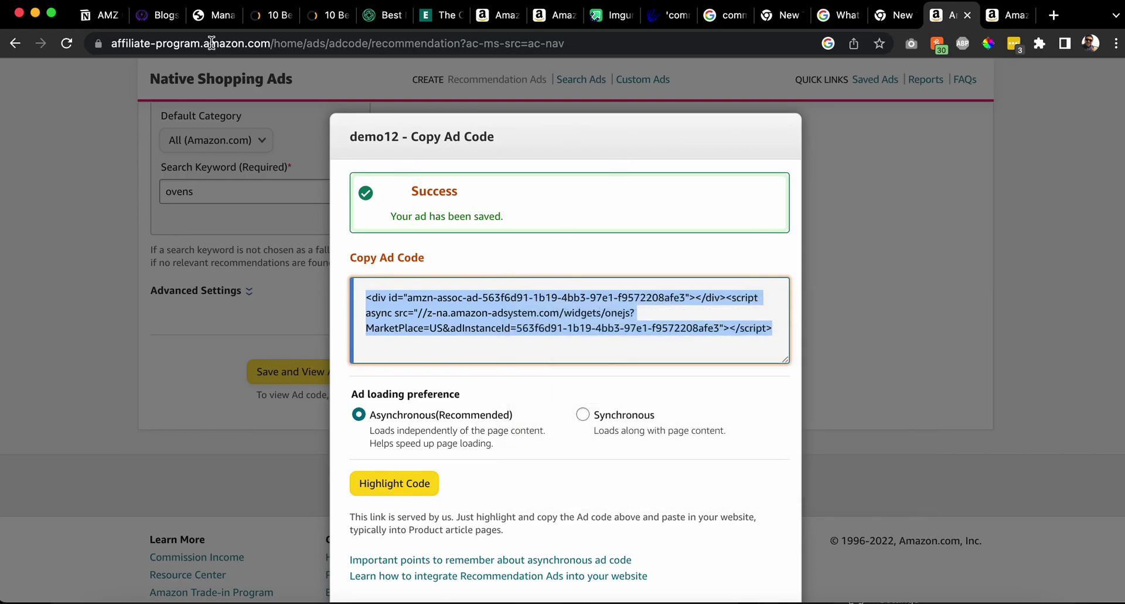
# - Switch to the juicers post editor and delete the ad code pasted as plain text below the frequently asked questions
pyautogui.click(221, 15)
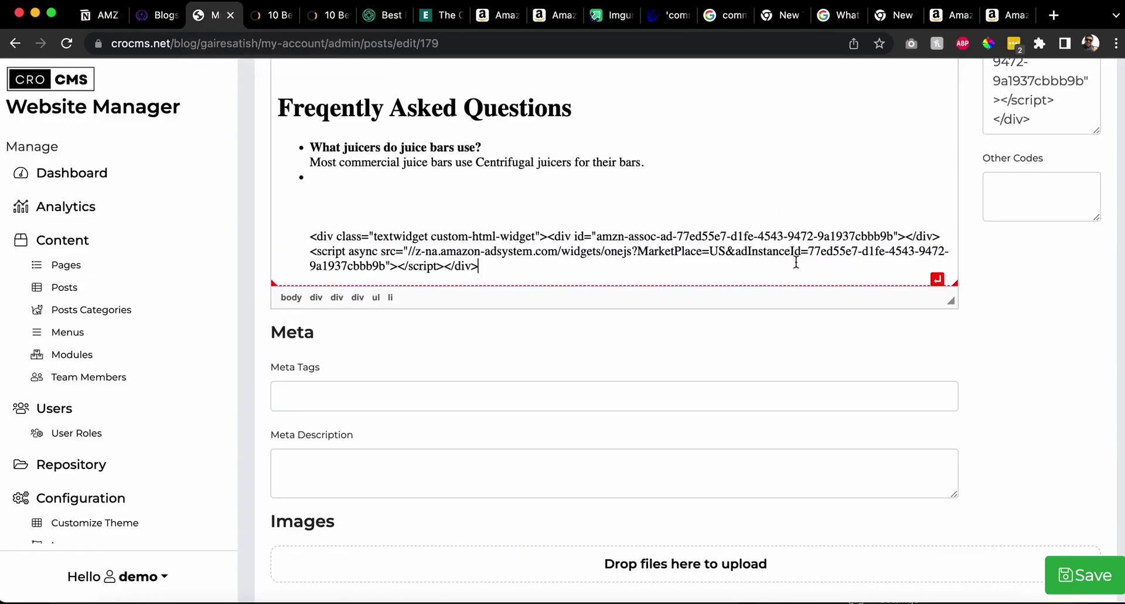
pyautogui.scroll(2, 1060, 256)
pyautogui.scroll(2, 1059, 256)
pyautogui.click(1057, 231)
pyautogui.press('super+a')
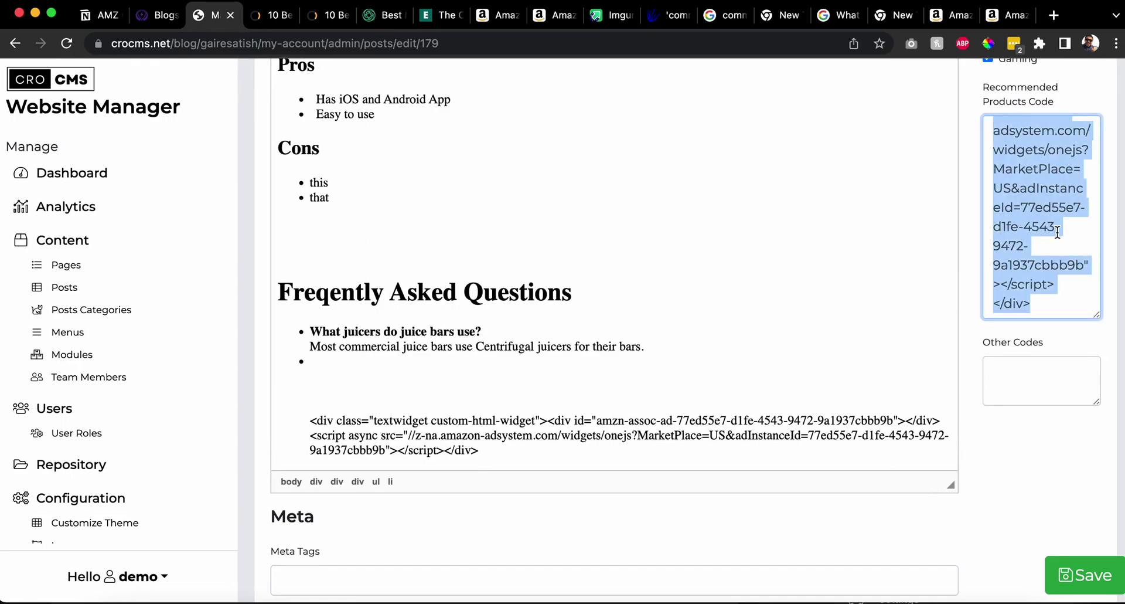
pyautogui.tripleClick(601, 432)
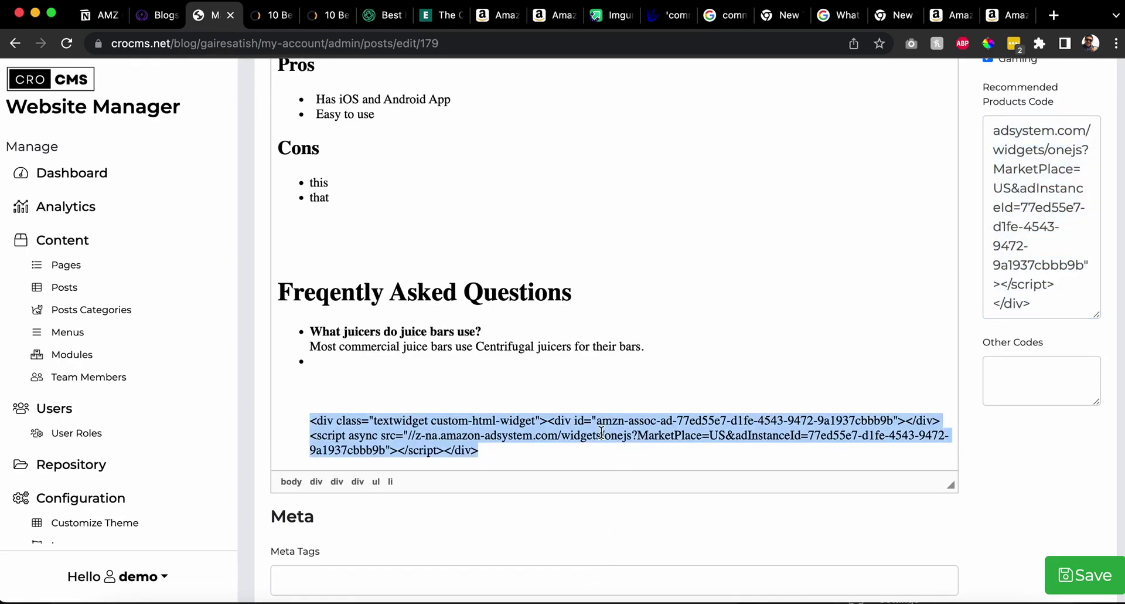
pyautogui.press('BackSpace')
# - Paste the copied demo12 ad code at the very end of the article's HTML source
pyautogui.scroll(10, 601, 431)
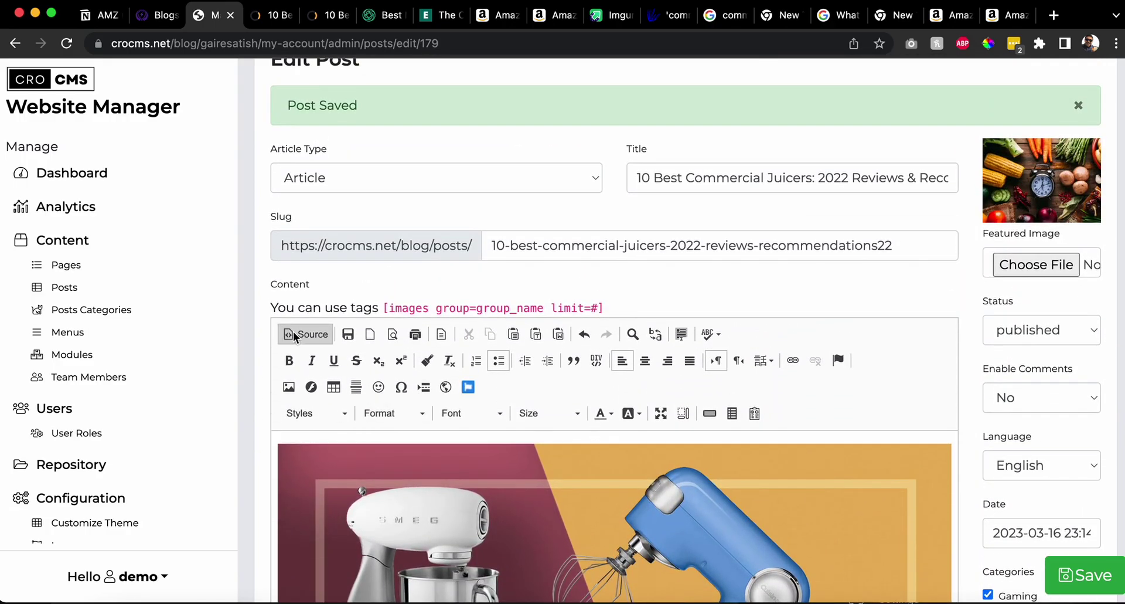
pyautogui.click(305, 333)
pyautogui.scroll(-10, 554, 322)
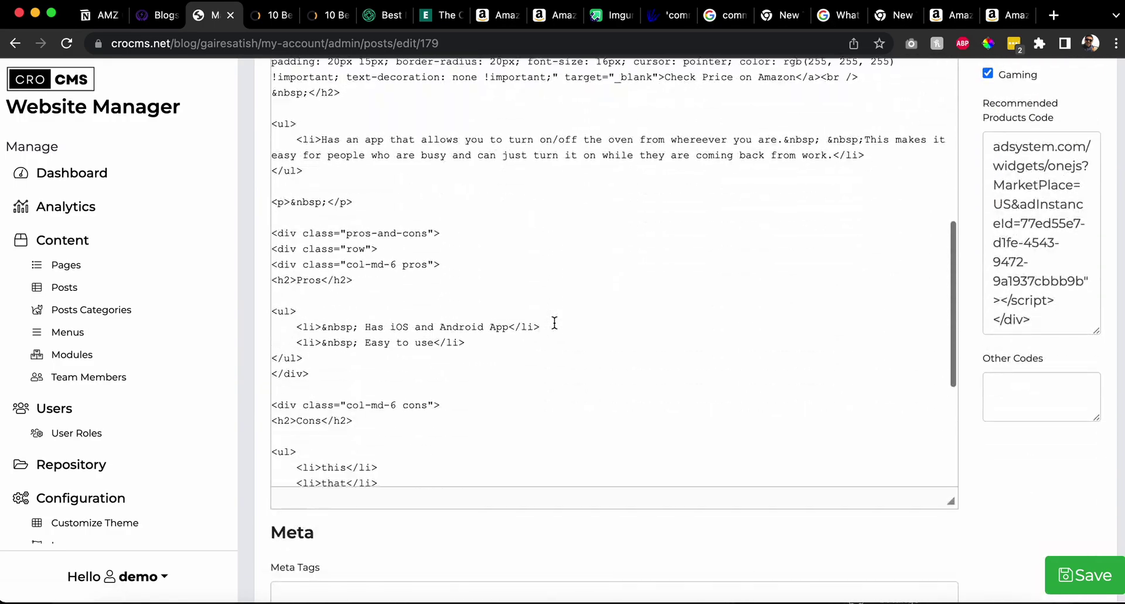
pyautogui.scroll(-5, 545, 339)
pyautogui.press('super+v')
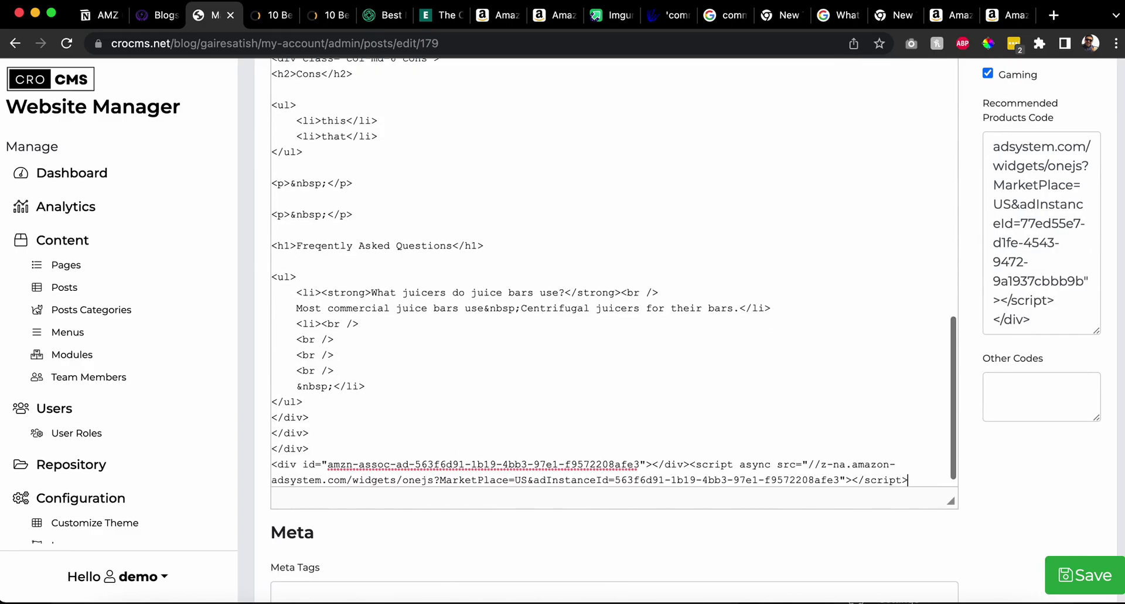
pyautogui.press('super+s')
pyautogui.scroll(-1, 326, 339)
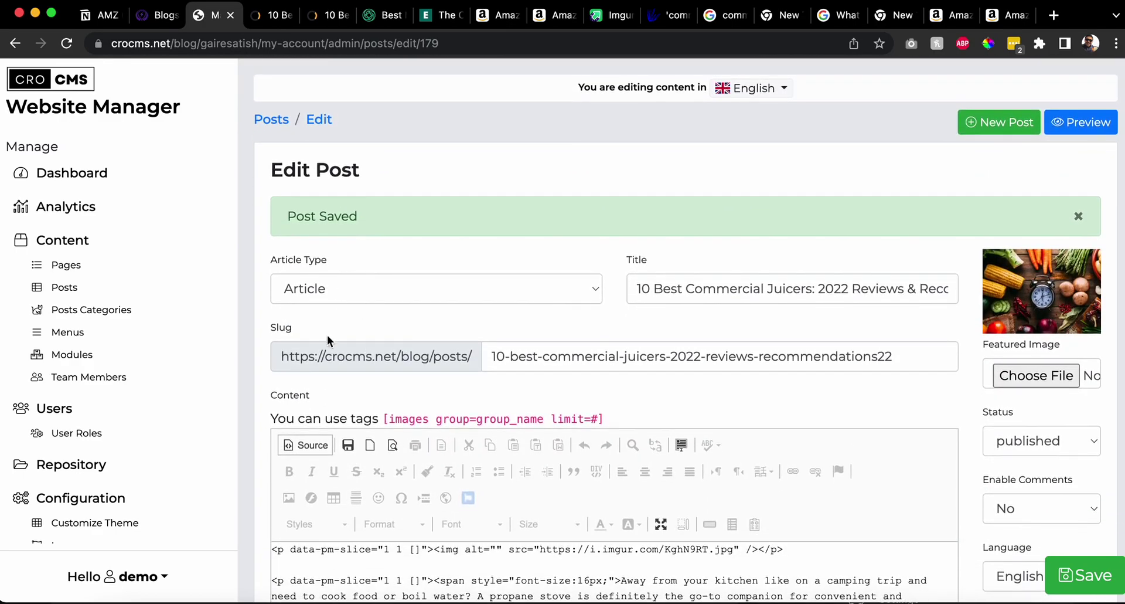
# - Return the article to visual editing, check the end of its content and save the post
pyautogui.click(308, 445)
pyautogui.scroll(-10, 453, 346)
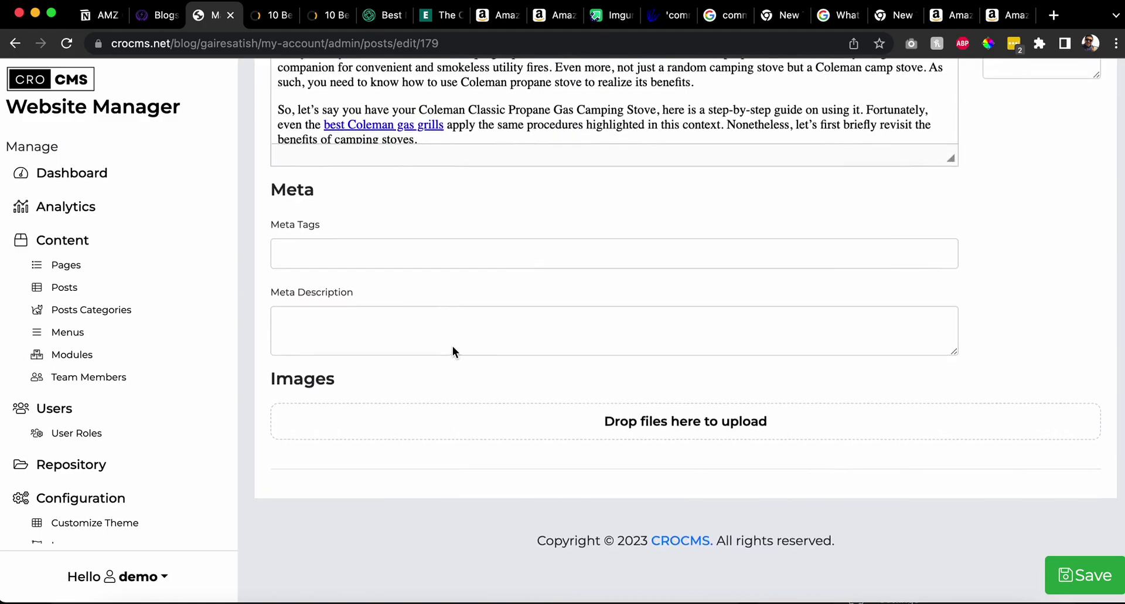
pyautogui.scroll(5, 453, 346)
pyautogui.scroll(-15, 453, 346)
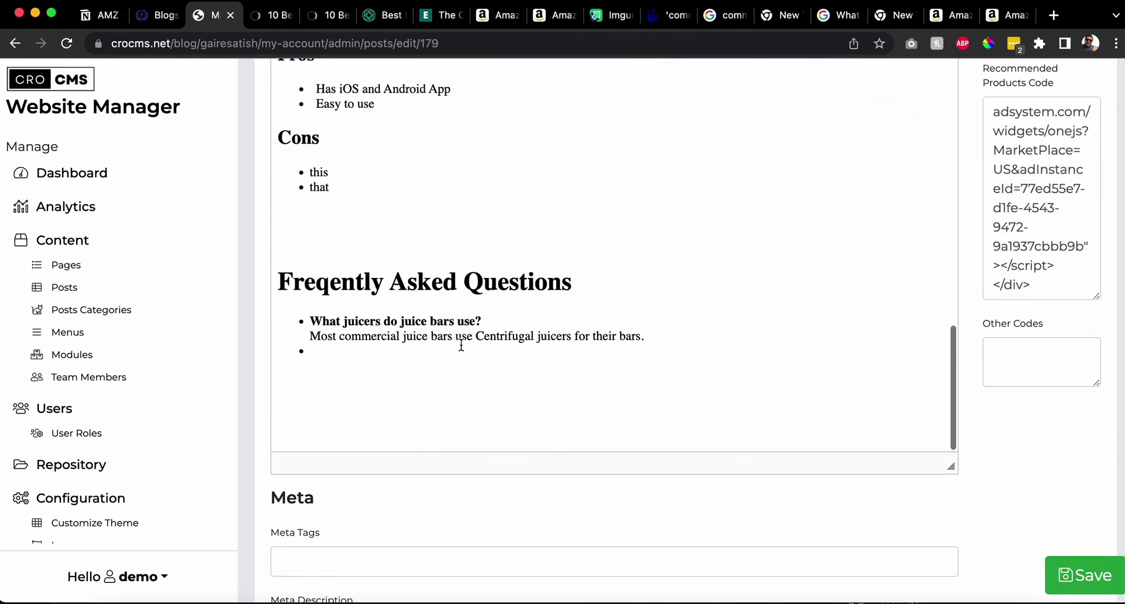
pyautogui.scroll(2, 462, 345)
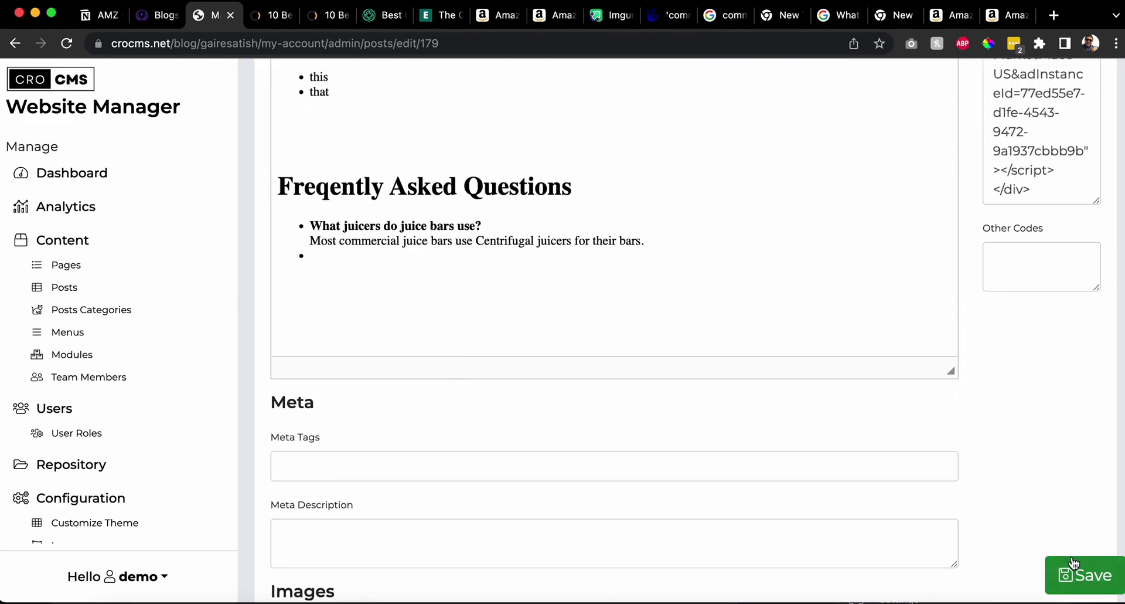
# - Examine the related products ad at the end of the published post and the Shop Now ad beside the article
pyautogui.click(271, 18)
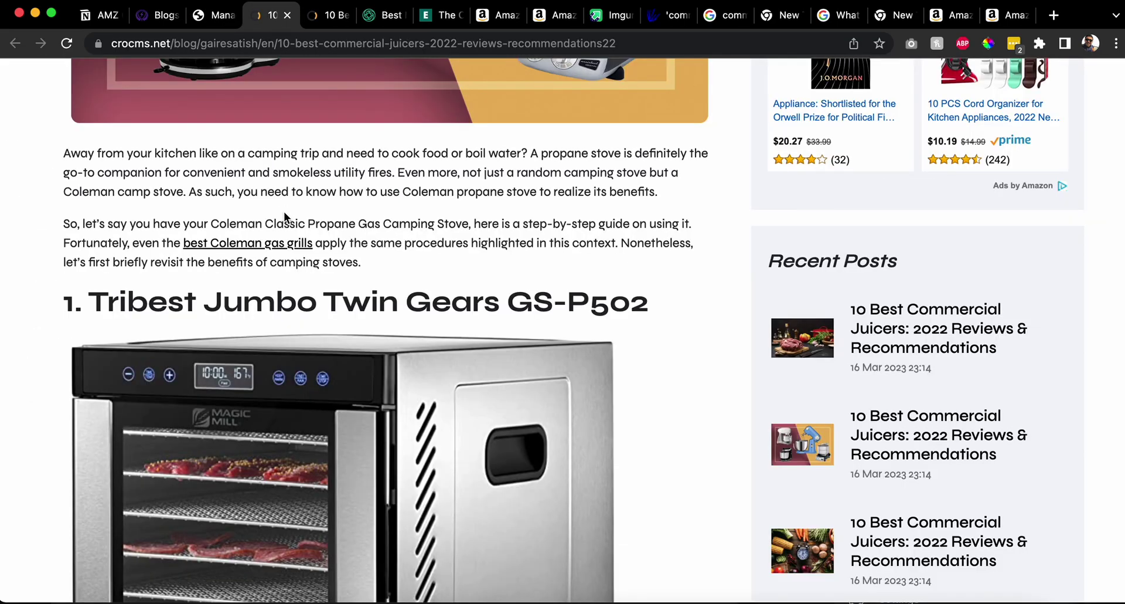
pyautogui.scroll(-10, 283, 211)
pyautogui.scroll(-15, 284, 217)
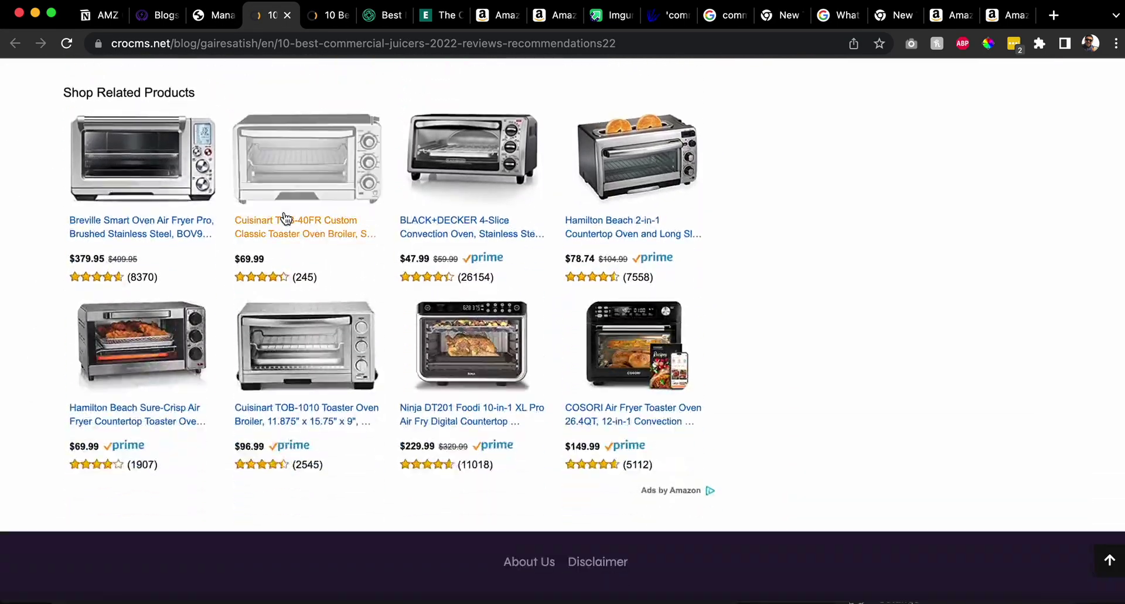
pyautogui.scroll(-3, 284, 218)
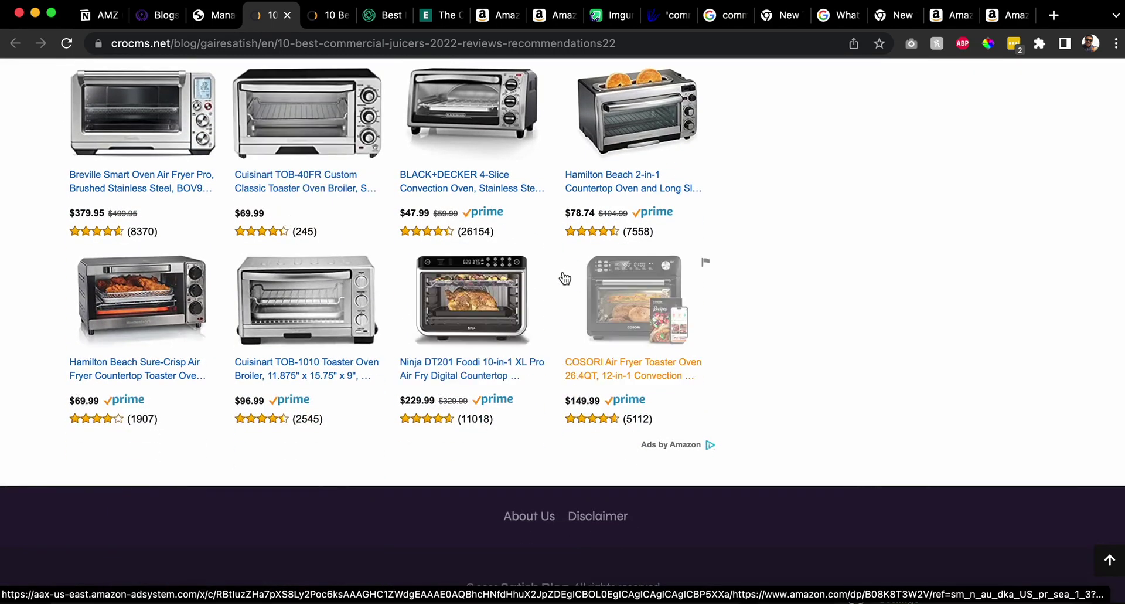
pyautogui.scroll(5, 555, 274)
pyautogui.scroll(4, 553, 268)
pyautogui.scroll(-4, 554, 267)
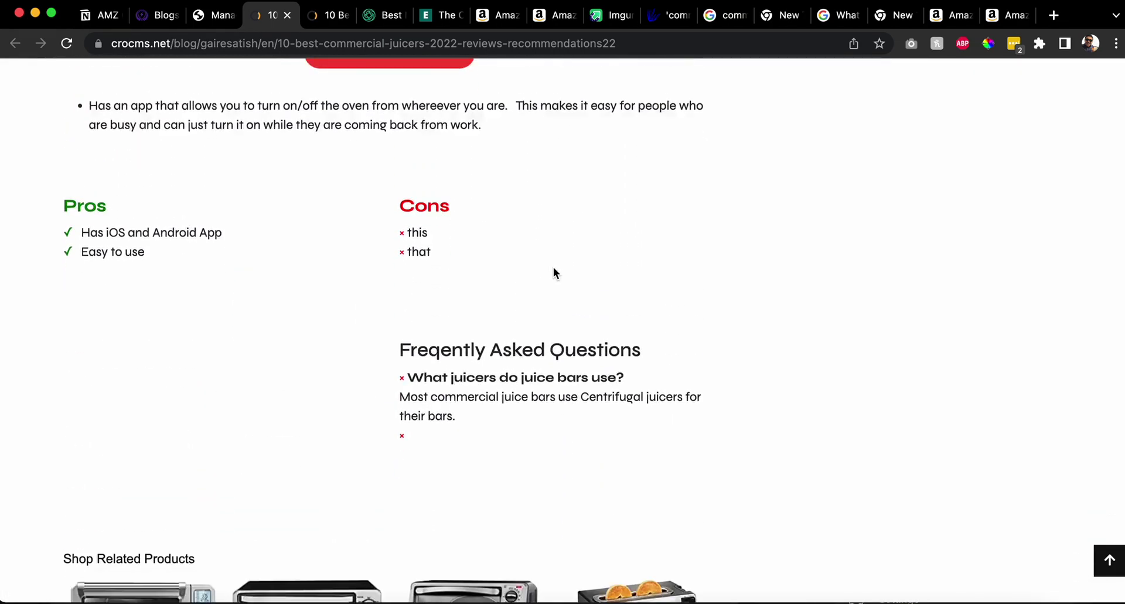
pyautogui.scroll(-5, 554, 267)
pyautogui.scroll(20, 553, 268)
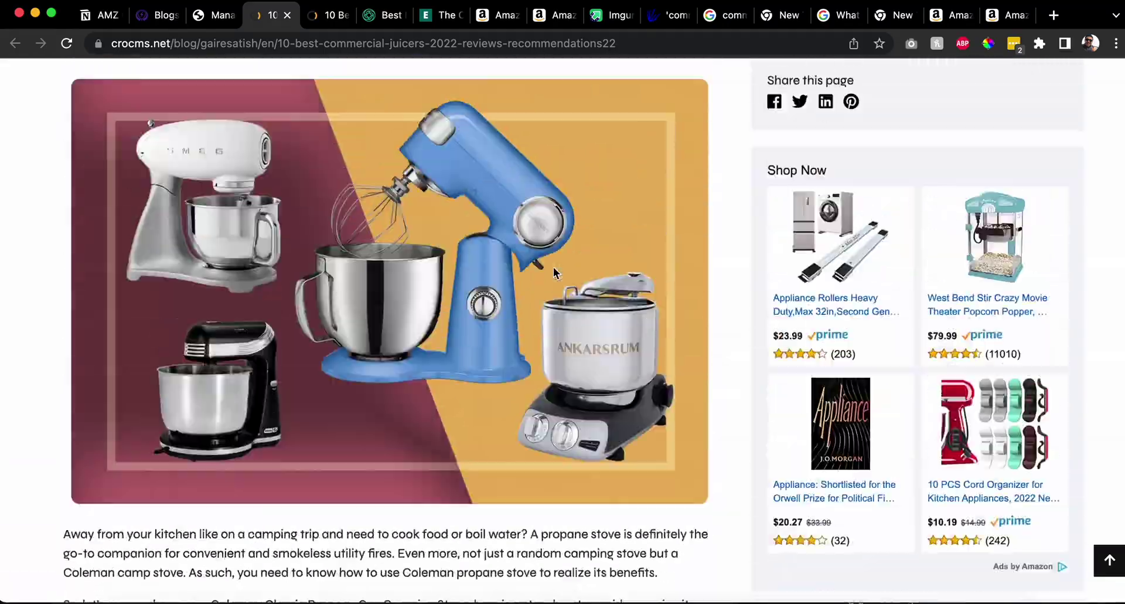
pyautogui.scroll(-20, 553, 267)
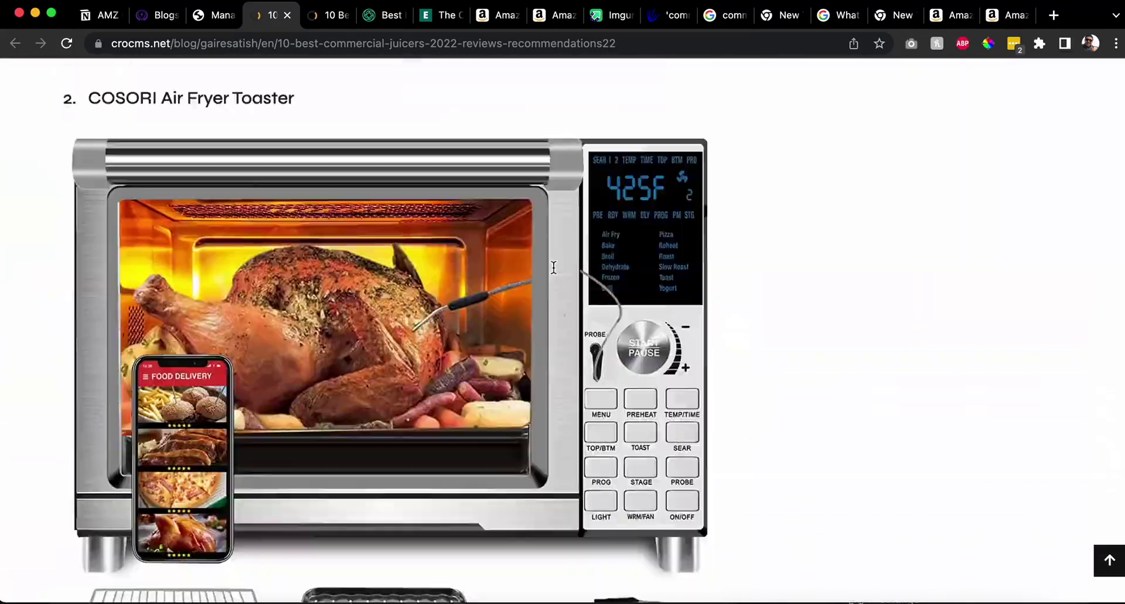
pyautogui.scroll(-8, 553, 272)
pyautogui.scroll(3, 553, 269)
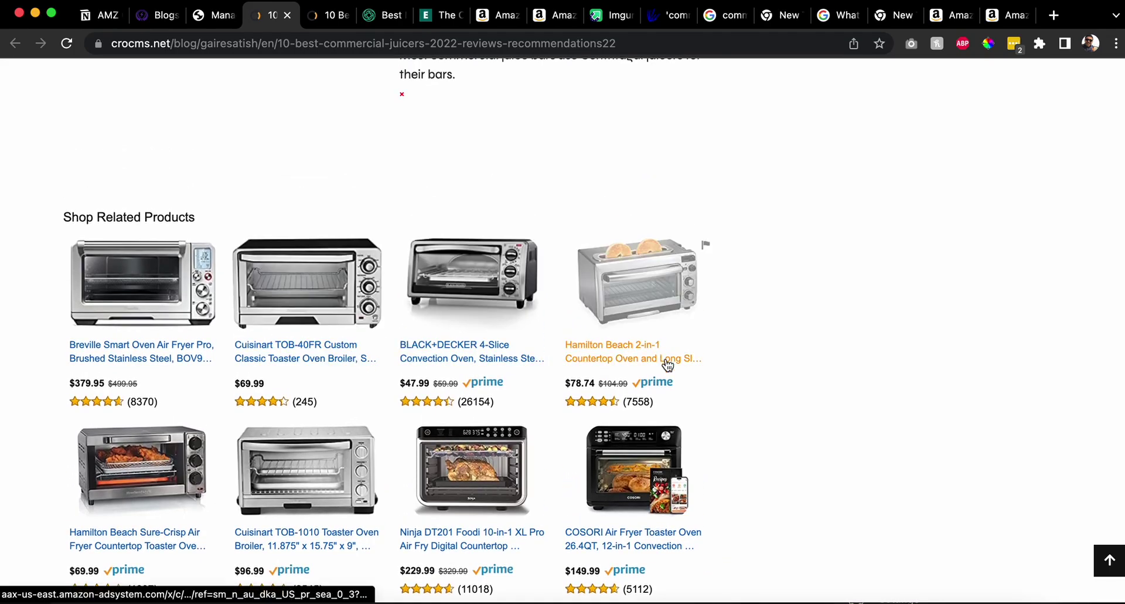
# - Go through the published article from its title to the Main Contents box and examine the entries listed there
pyautogui.scroll(1, 668, 365)
pyautogui.scroll(20, 668, 365)
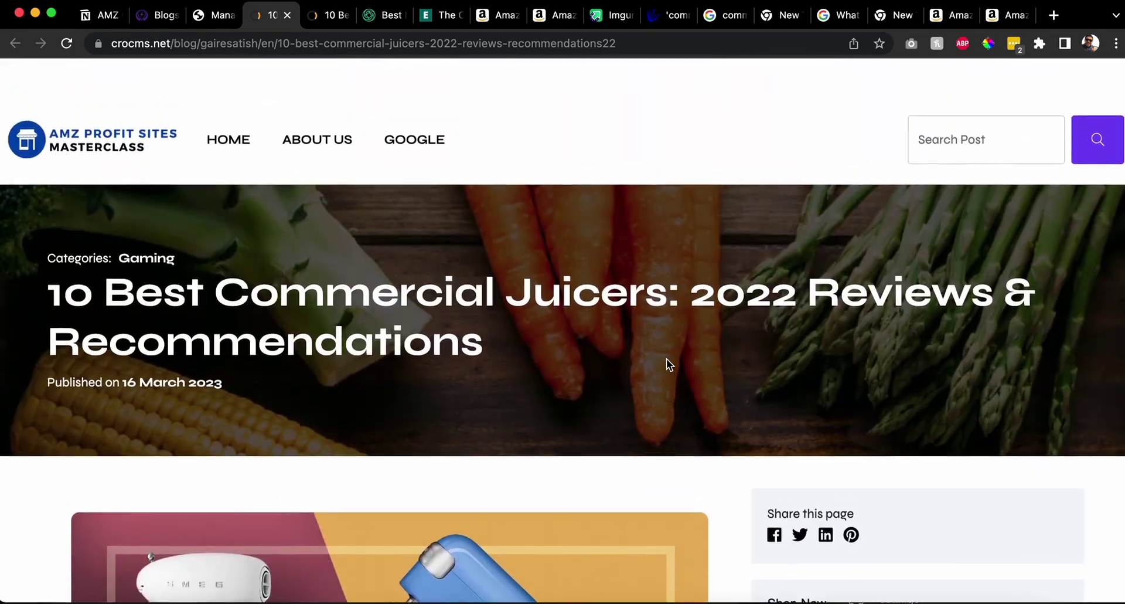
pyautogui.scroll(-8, 667, 363)
pyautogui.scroll(-15, 666, 360)
pyautogui.scroll(8, 505, 448)
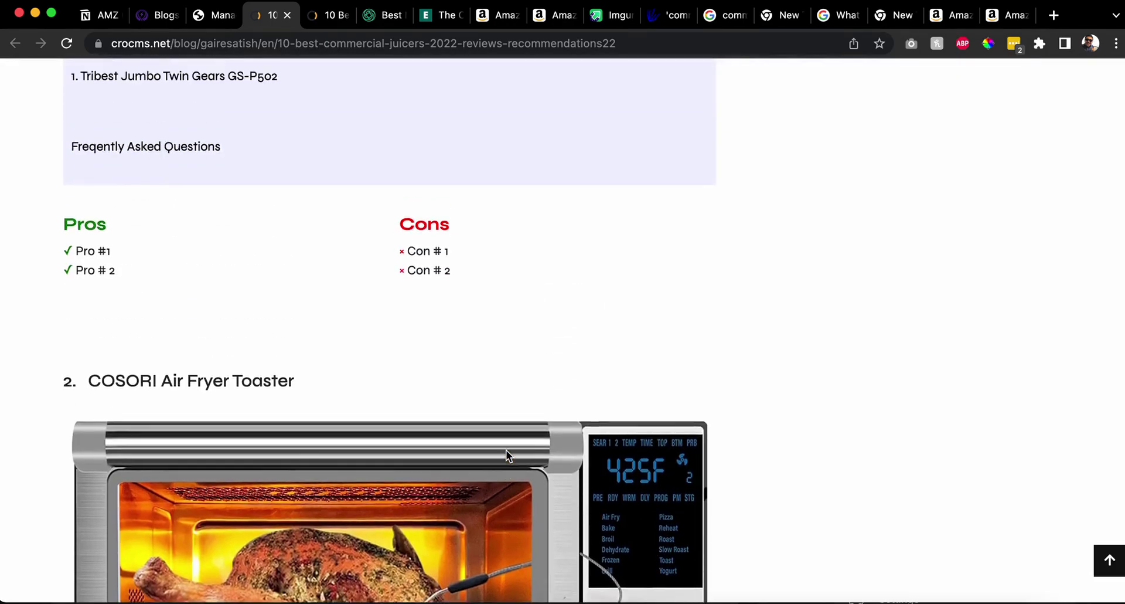
pyautogui.scroll(1, 506, 455)
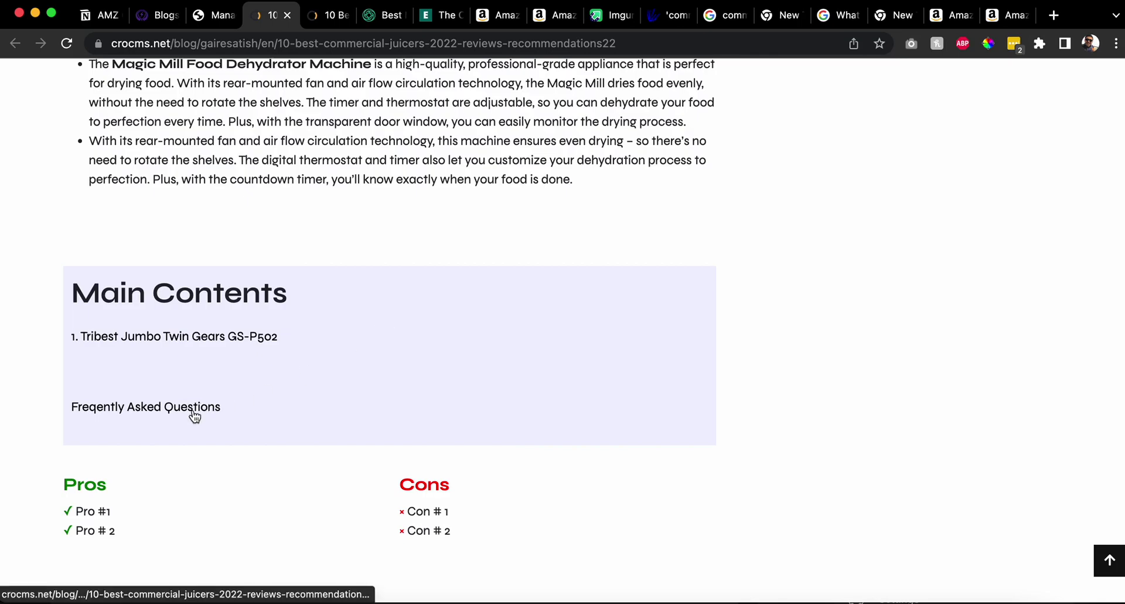
# - Compare the article's product sections in the post editor with the Main Contents entries on the published page
pyautogui.click(210, 15)
pyautogui.scroll(-4, 296, 268)
pyautogui.scroll(-20, 297, 269)
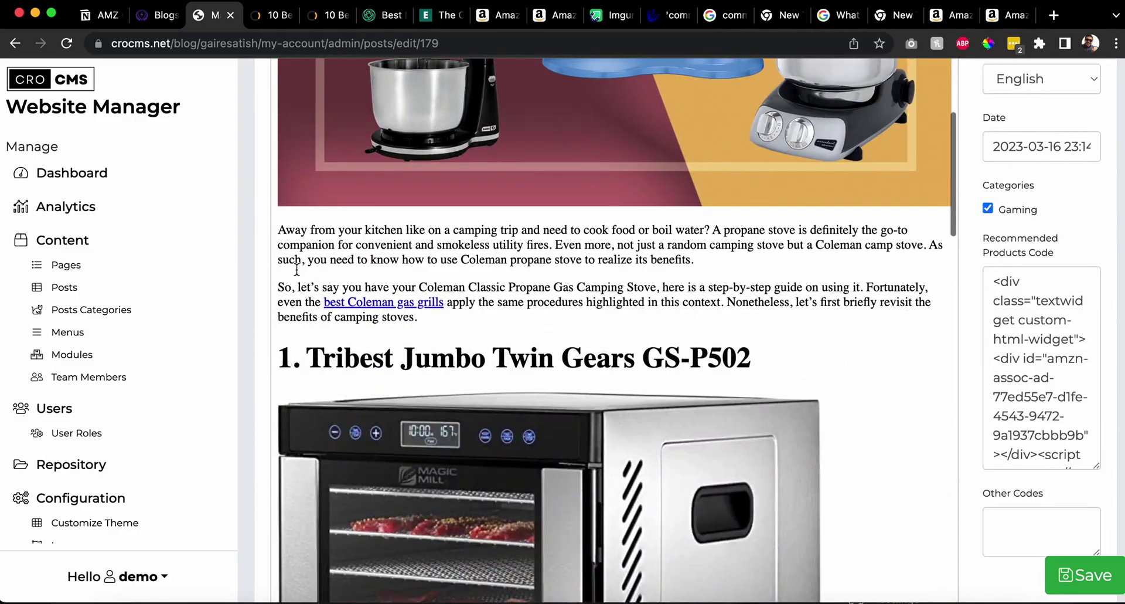
pyautogui.scroll(10, 296, 268)
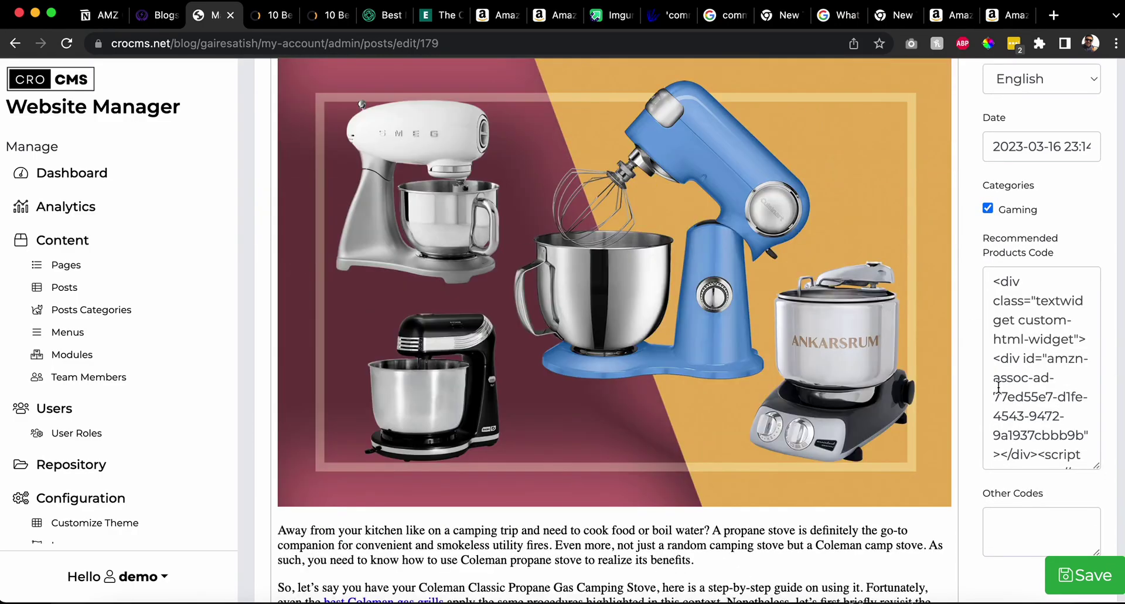
pyautogui.scroll(10, 594, 298)
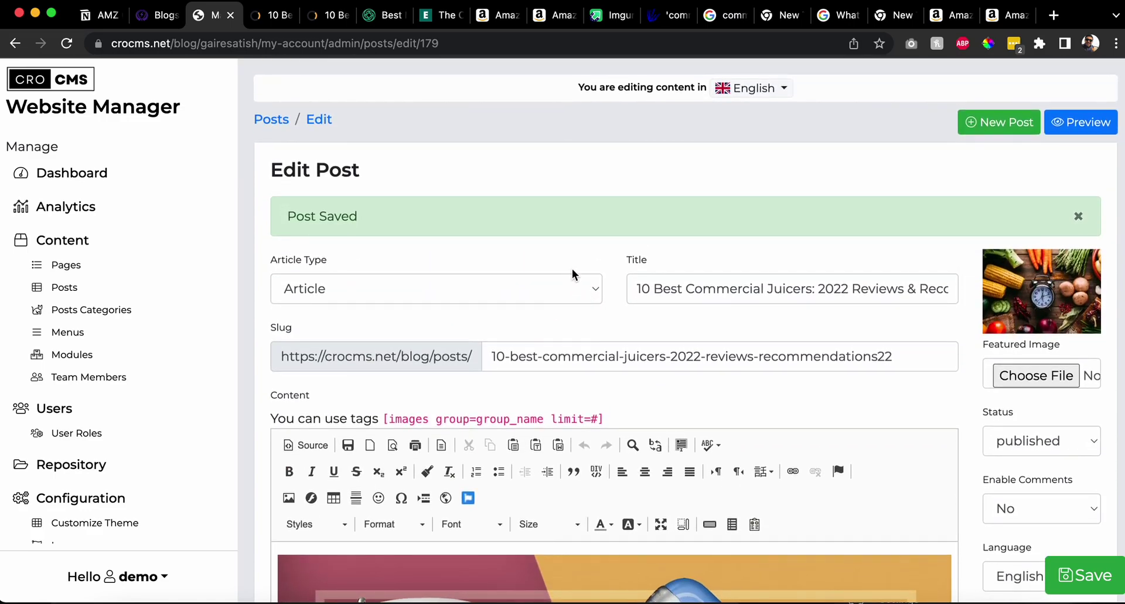
pyautogui.scroll(-5, 572, 269)
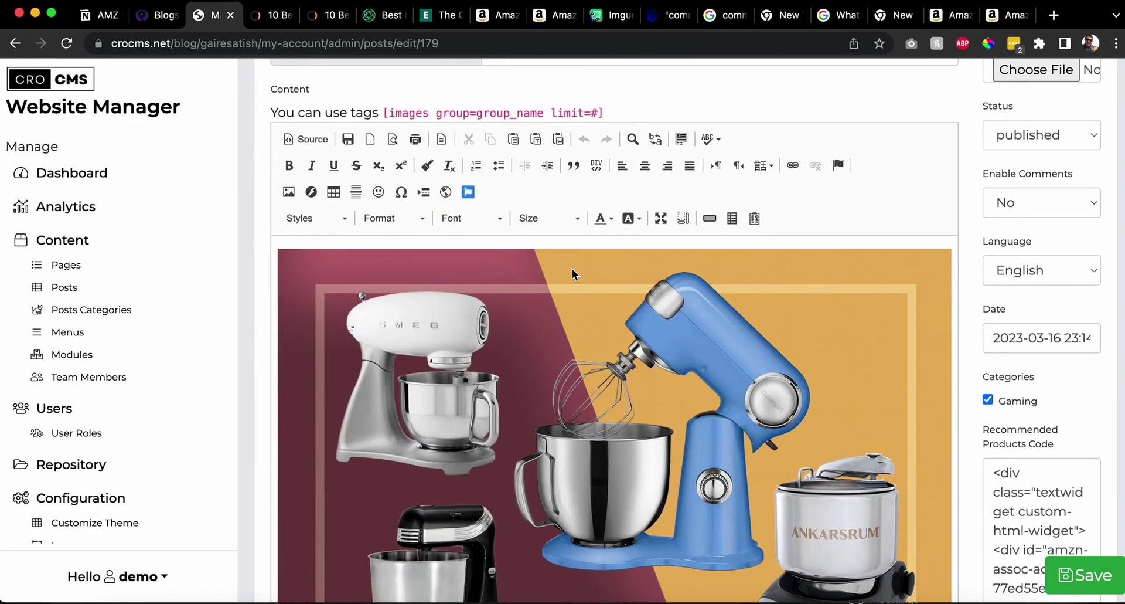
pyautogui.scroll(-15, 572, 269)
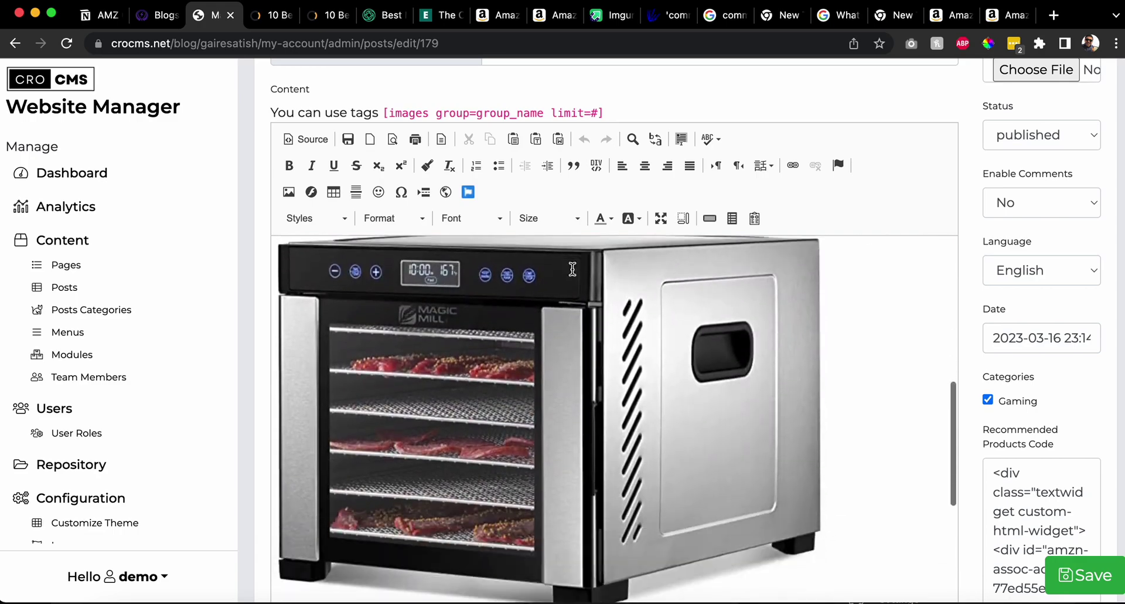
pyautogui.click(273, 14)
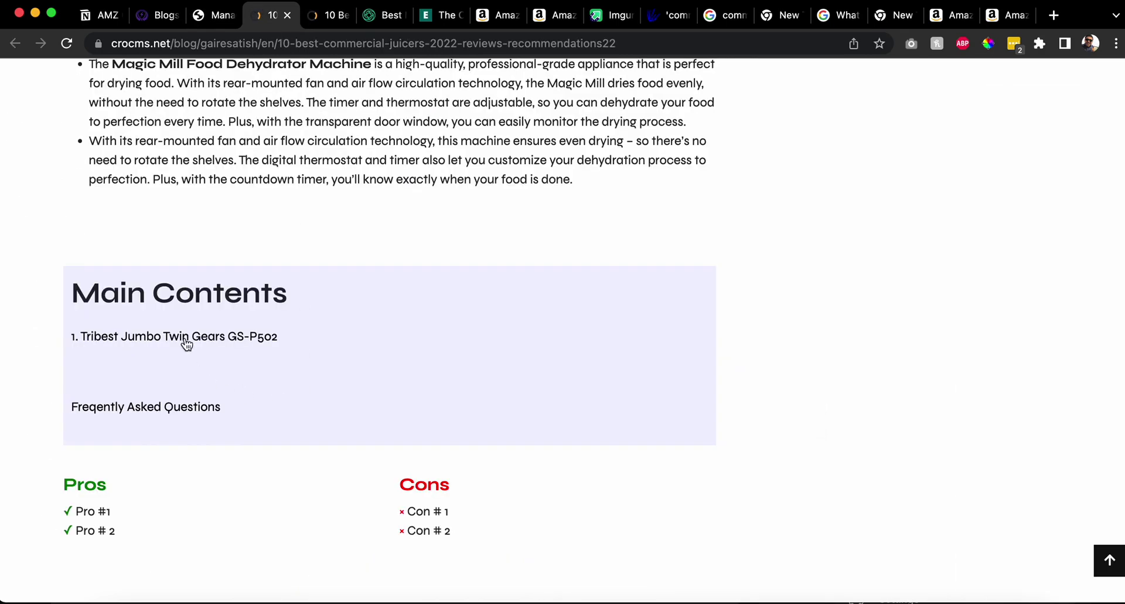
# - Insert a blank line above and below the "2. COSORI Air Fryer Toaster" heading in the post editor
pyautogui.click(214, 15)
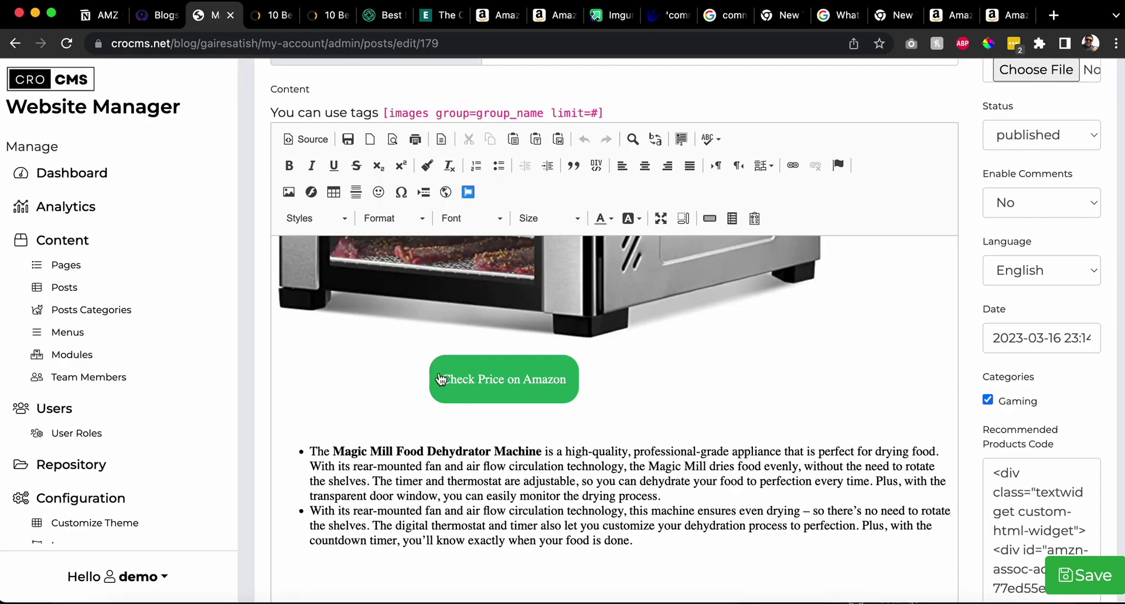
pyautogui.scroll(-6, 439, 372)
pyautogui.scroll(-2, 439, 372)
pyautogui.tripleClick(440, 360)
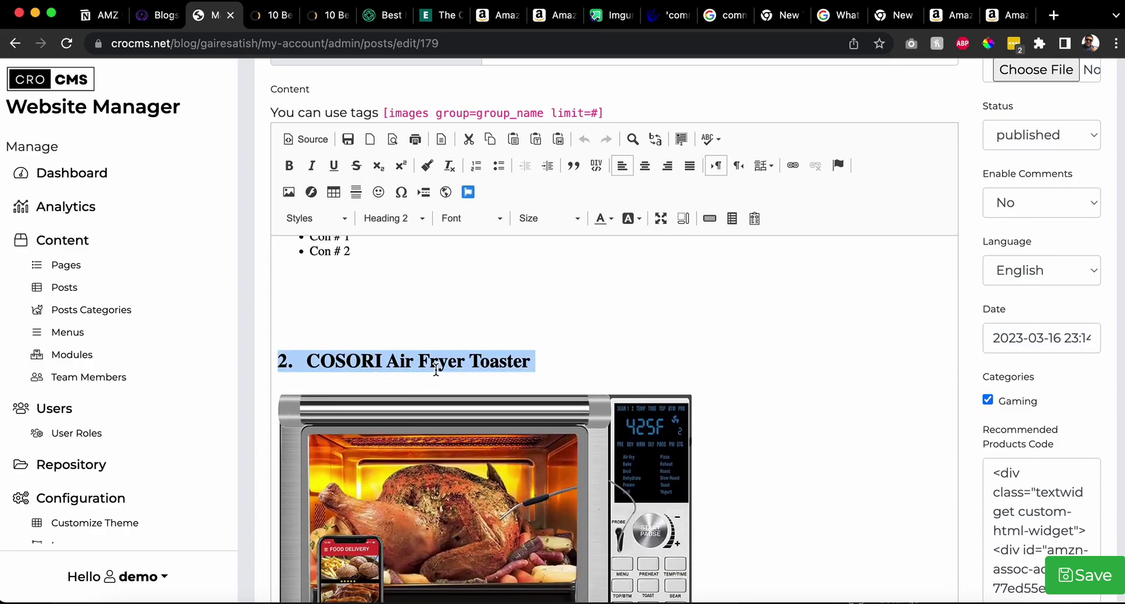
pyautogui.press('Left')
pyautogui.press('Return')
pyautogui.press('Return')
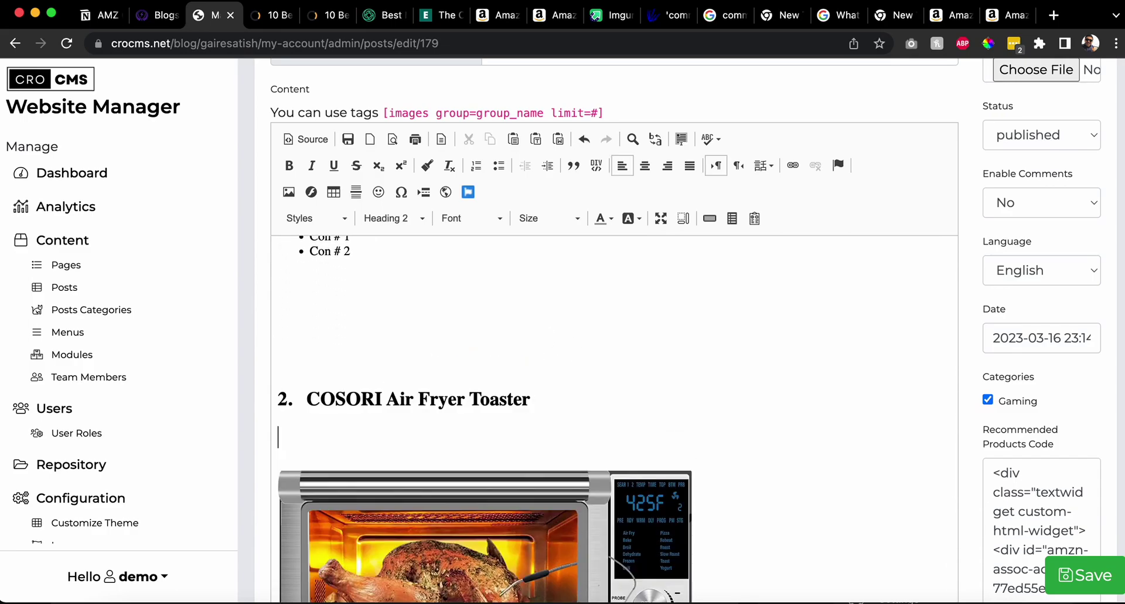
# - Format the "2. COSORI Air Fryer Toaster" title as Heading 1 and save the post
pyautogui.tripleClick(511, 385)
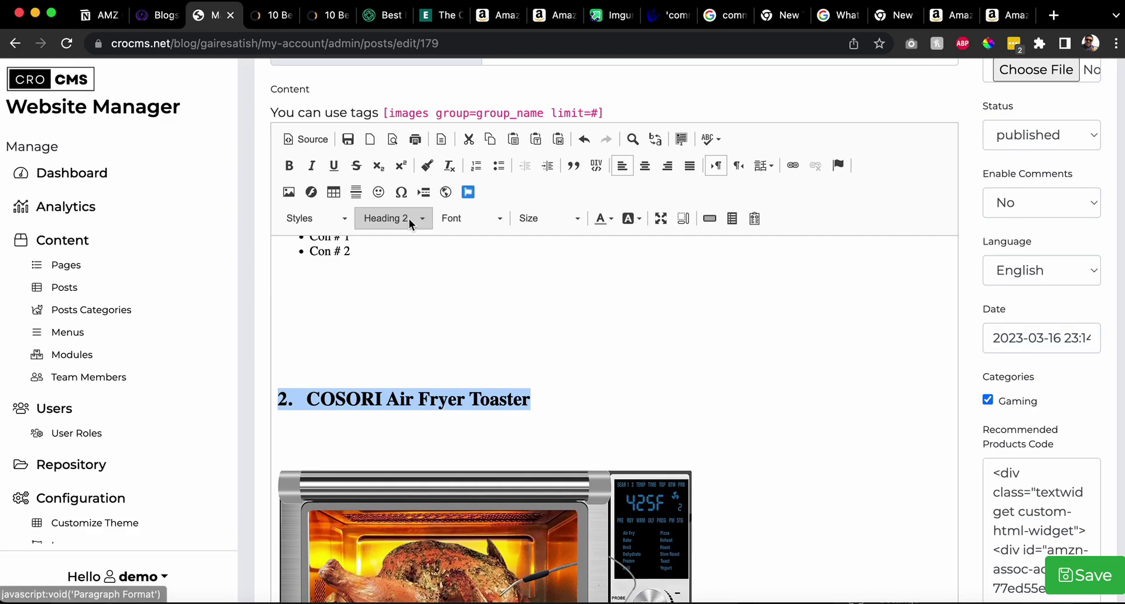
pyautogui.click(387, 218)
pyautogui.click(406, 293)
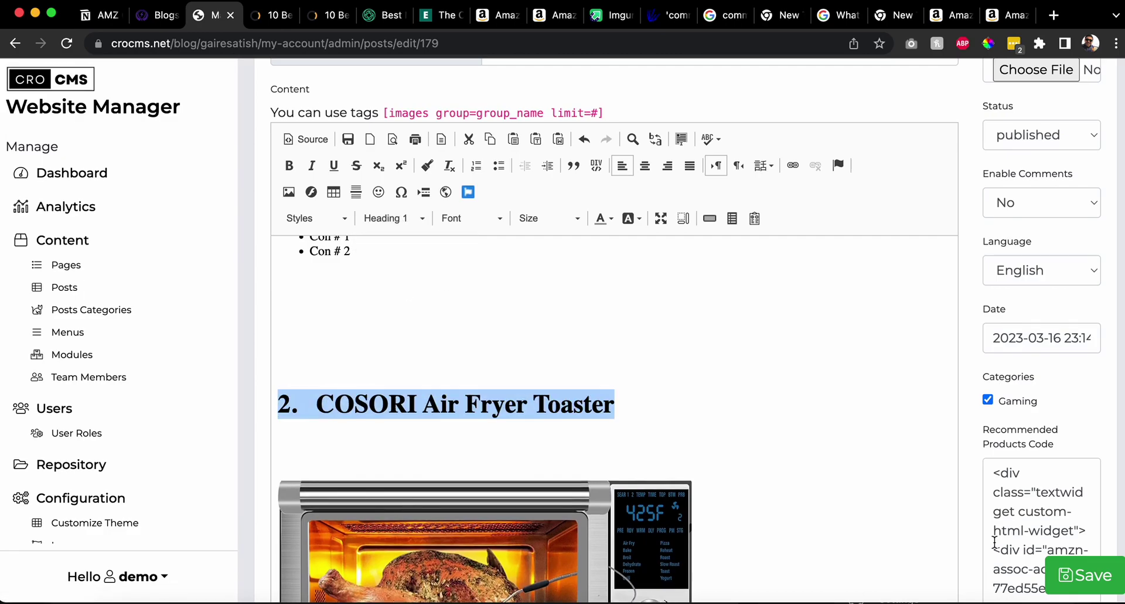
pyautogui.click(1075, 574)
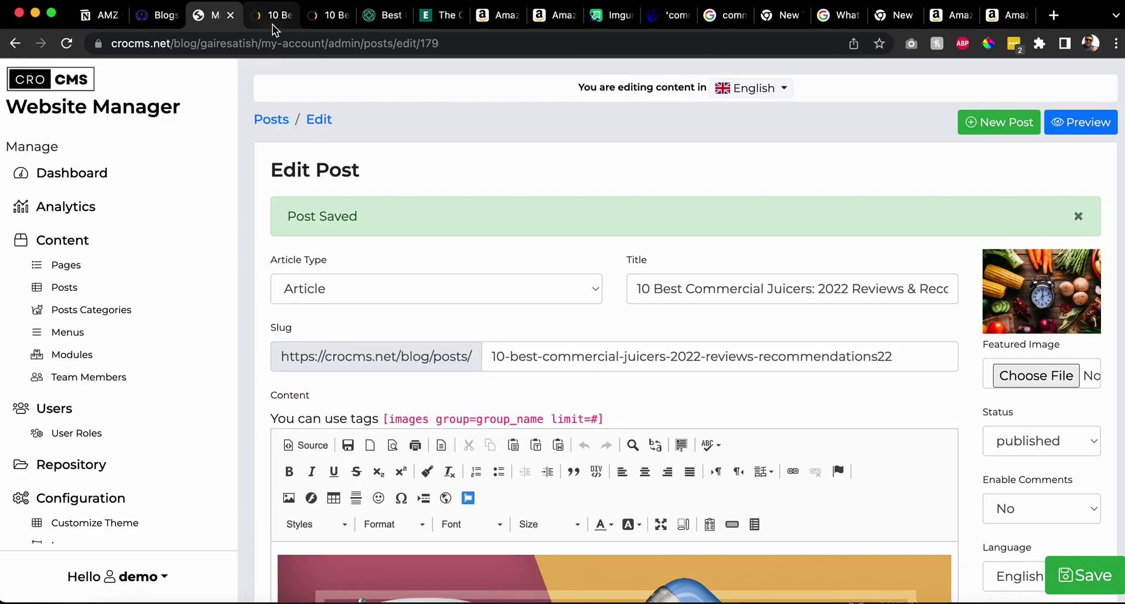
# - Reload the published post, check its Main Contents entries and return to the post editor
pyautogui.click(272, 23)
pyautogui.press('super+r')
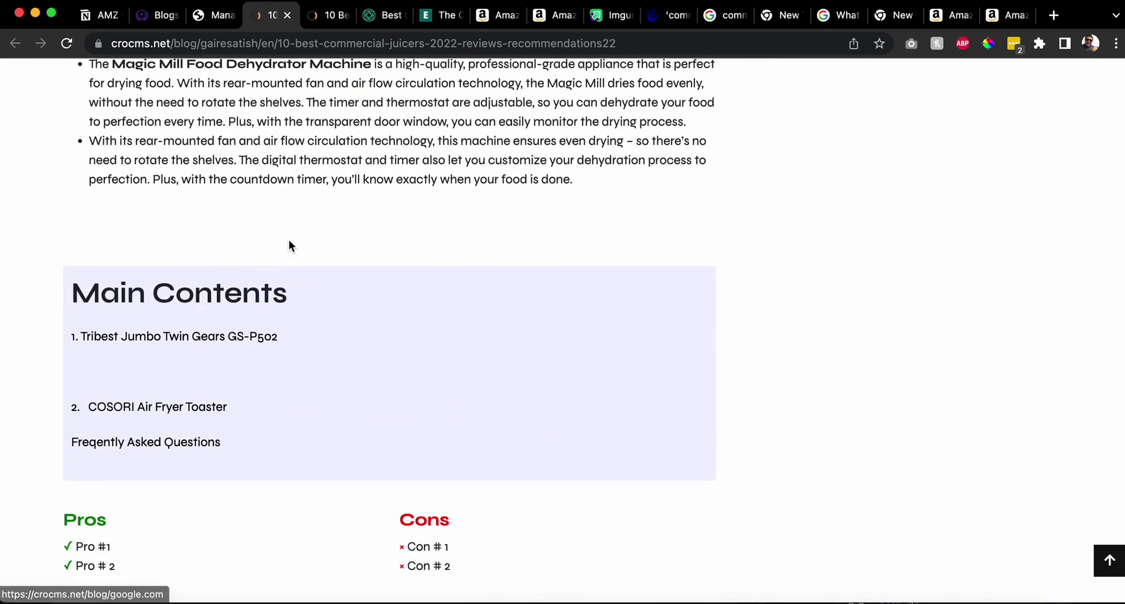
pyautogui.scroll(-3, 187, 417)
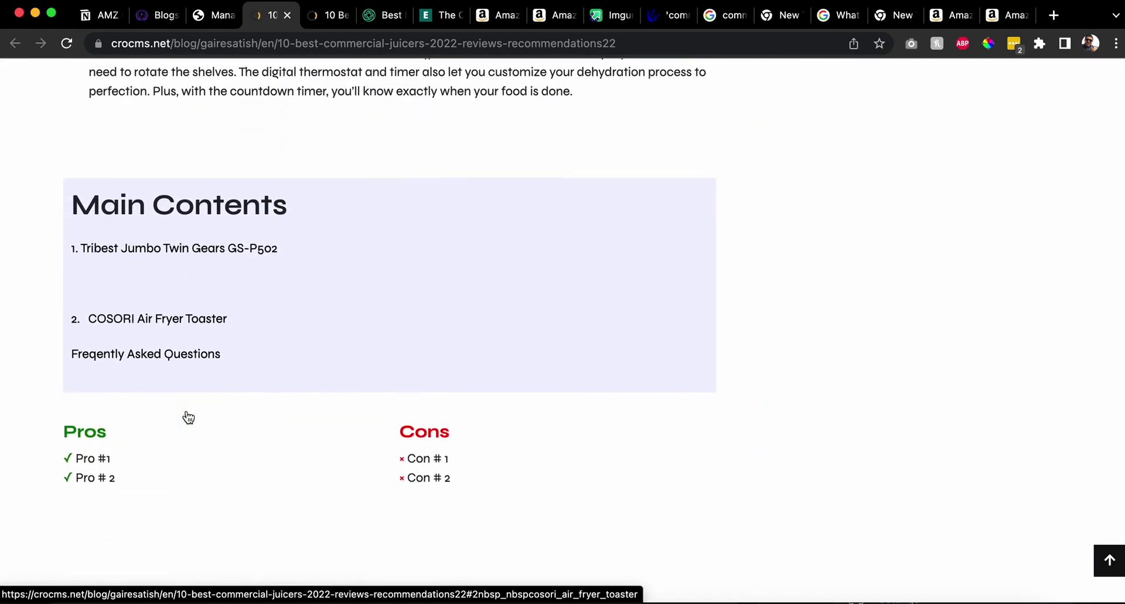
pyautogui.scroll(-2, 186, 413)
pyautogui.click(220, 15)
pyautogui.scroll(-5, 418, 300)
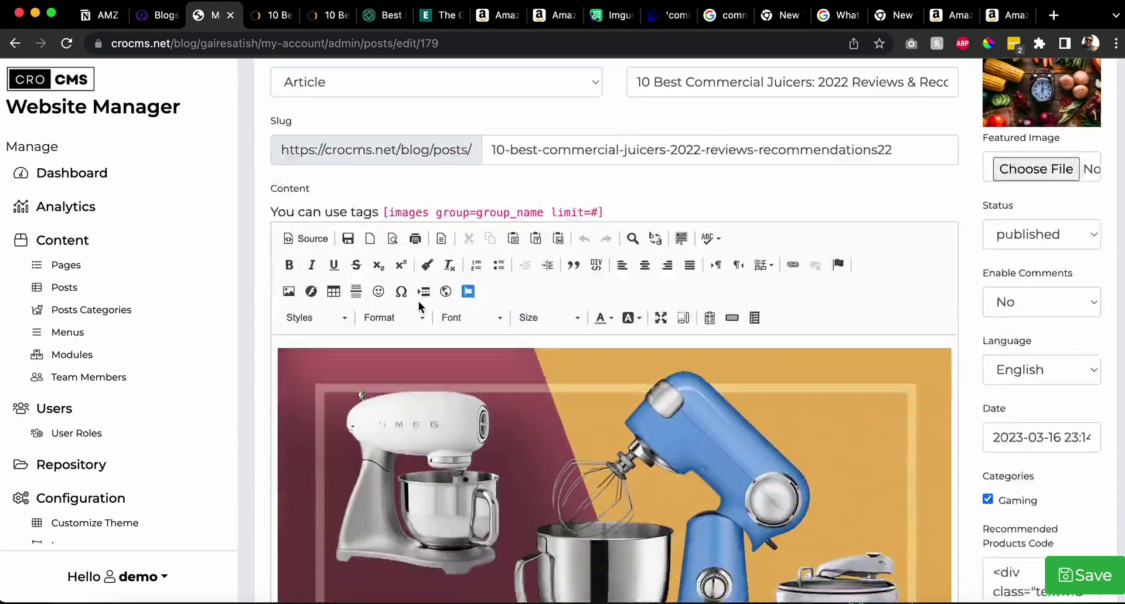
# - Delete the blank lines between the first product's Cons list and the "2. COSORI Air Fryer Toaster" title in the post content
pyautogui.scroll(-15, 418, 300)
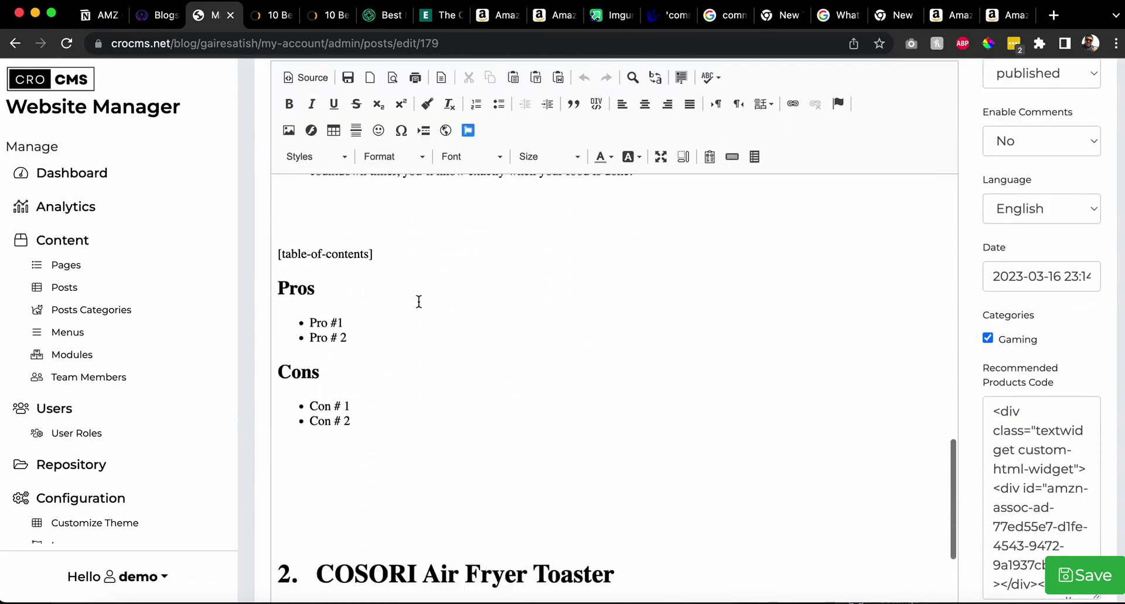
pyautogui.scroll(-4, 419, 301)
pyautogui.press('BackSpace')
pyautogui.press('BackSpace')
pyautogui.press('BackSpace')
pyautogui.press('BackSpace')
pyautogui.press('BackSpace')
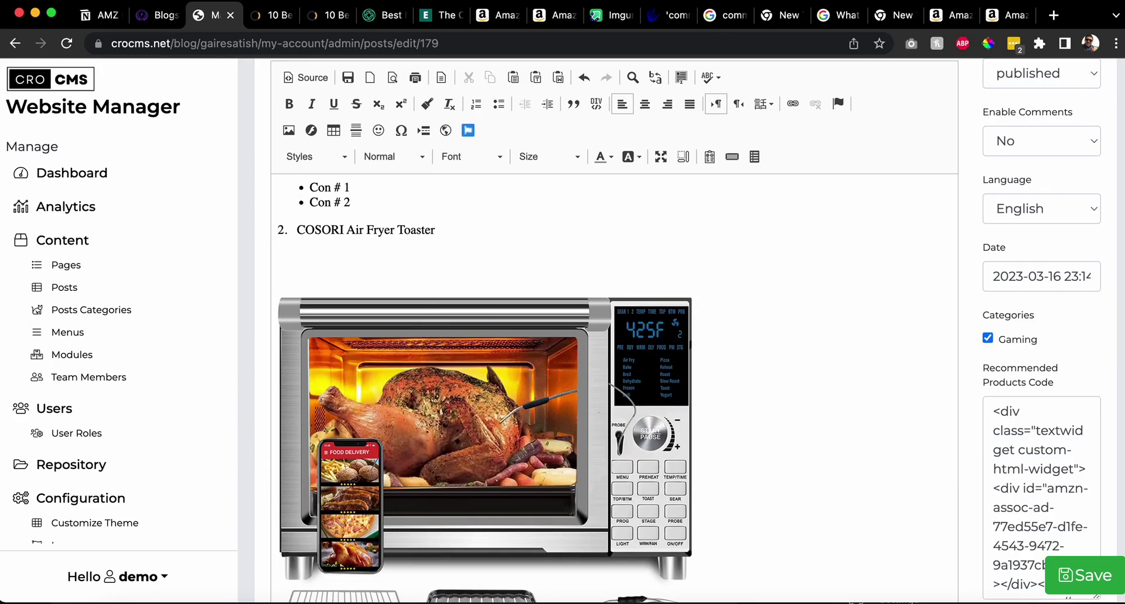
# - Reapply the Heading 1 format to the "2. COSORI Air Fryer Toaster" title and save the post
pyautogui.tripleClick(411, 230)
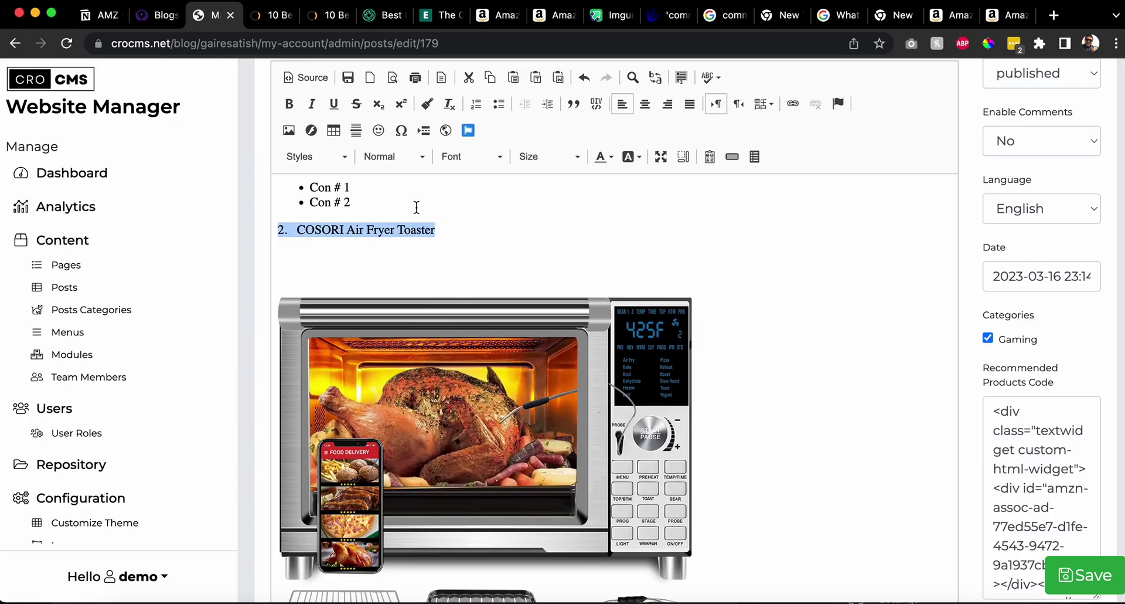
pyautogui.click(404, 157)
pyautogui.click(409, 235)
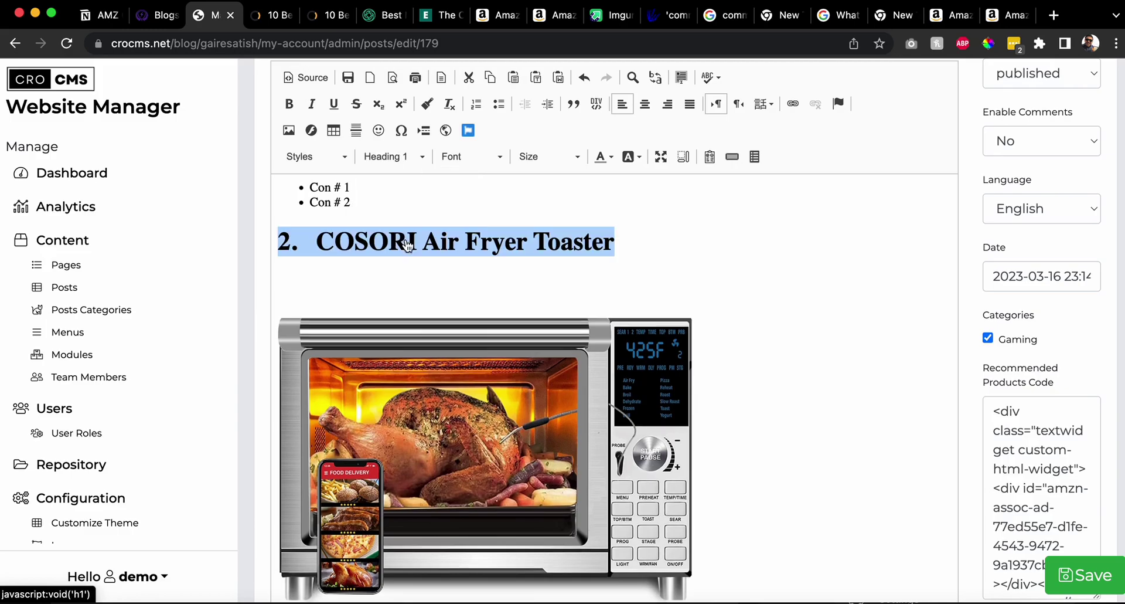
pyautogui.click(1084, 575)
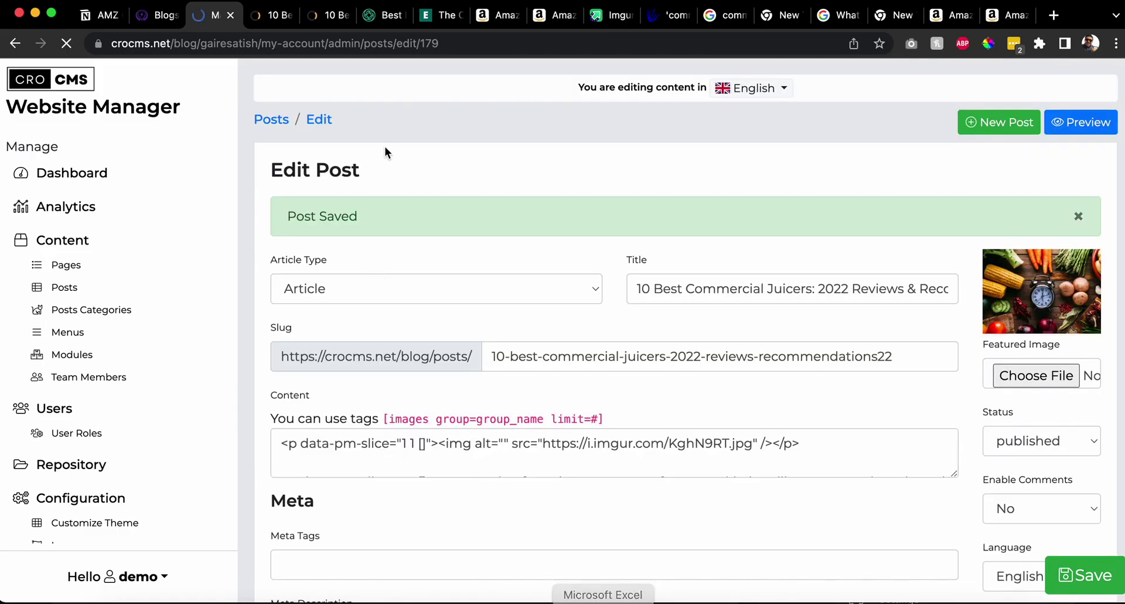
# - Reload the published post, follow its COSORI Air Fryer Toaster entry in Main Contents and review the page down to the related products
pyautogui.click(276, 22)
pyautogui.press('super+r')
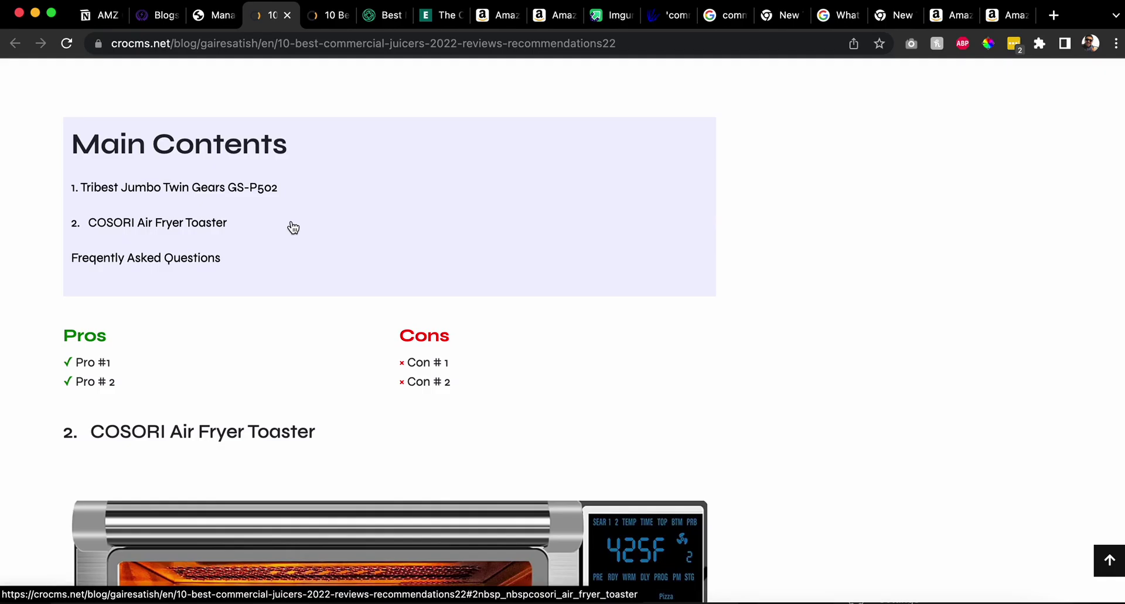
pyautogui.click(221, 210)
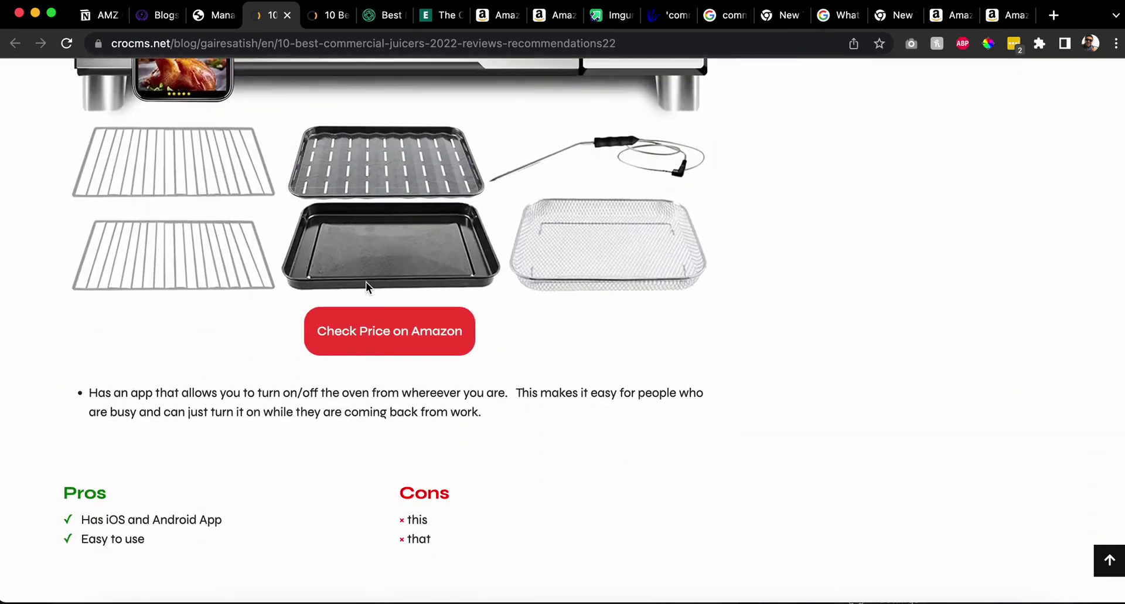
pyautogui.scroll(-10, 385, 359)
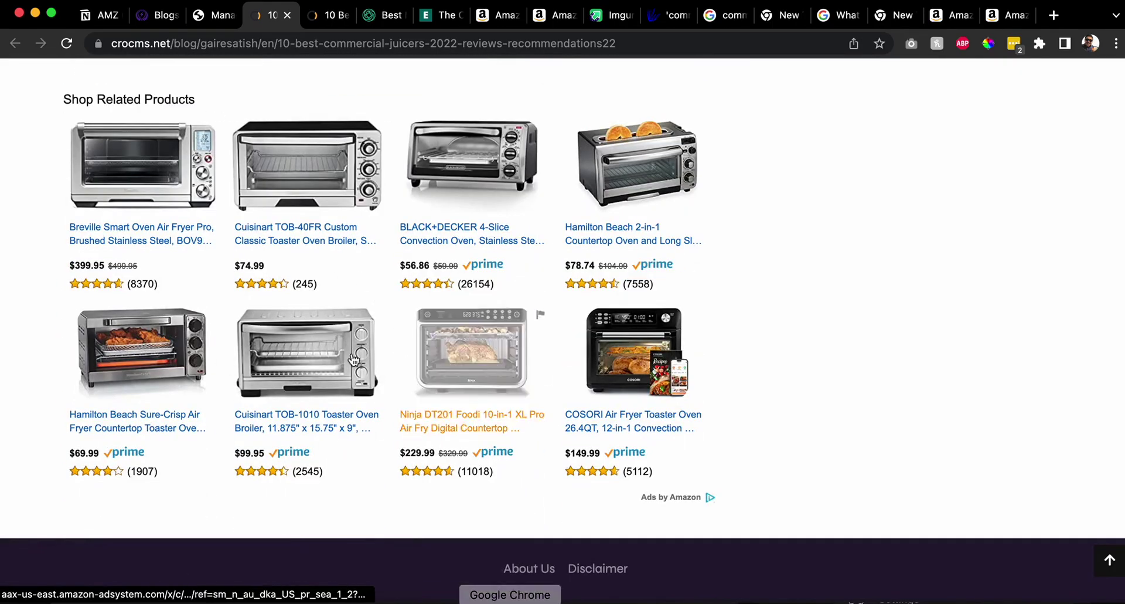
pyautogui.scroll(20, 518, 429)
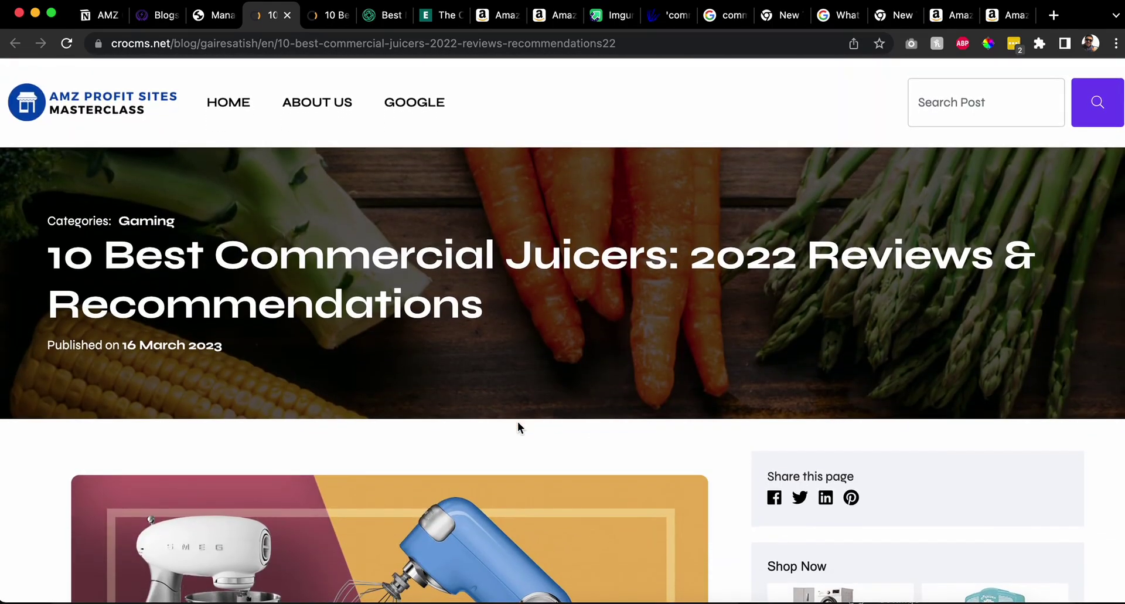
pyautogui.scroll(-2, 622, 344)
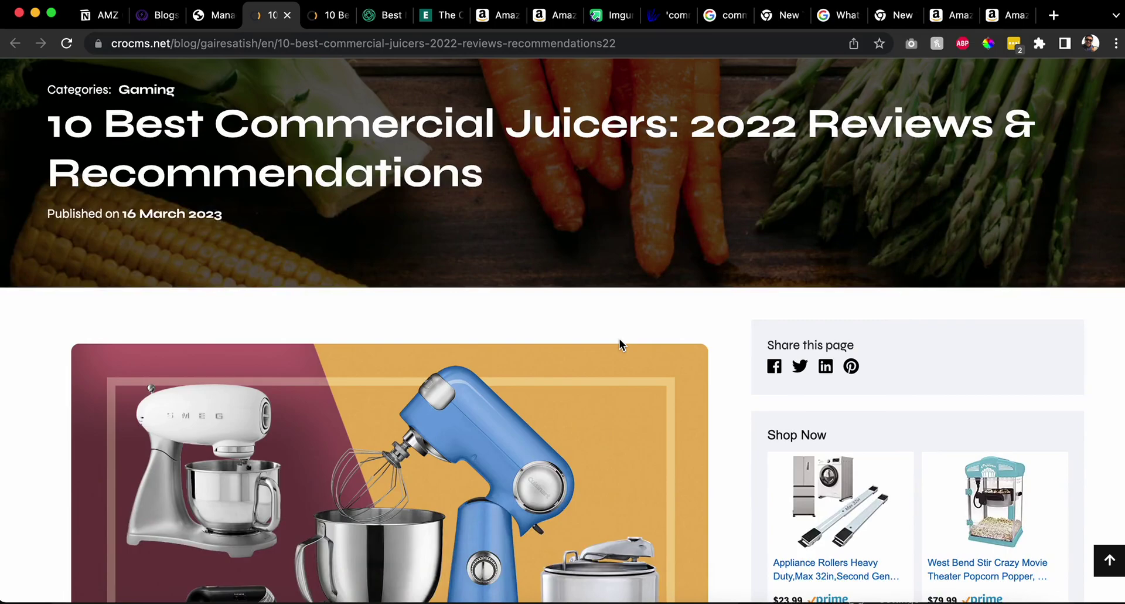